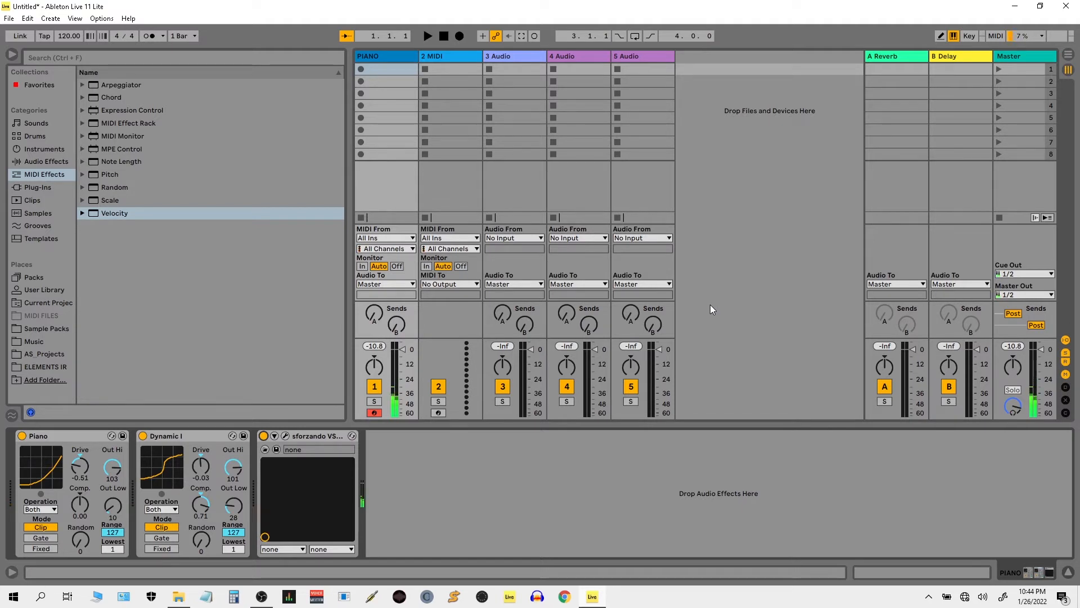
Check the instrument loaded in sforzando on the PIANO track and the plug-in's folder in the browser
{"action": "left_click", "coordinate": [291, 447]}
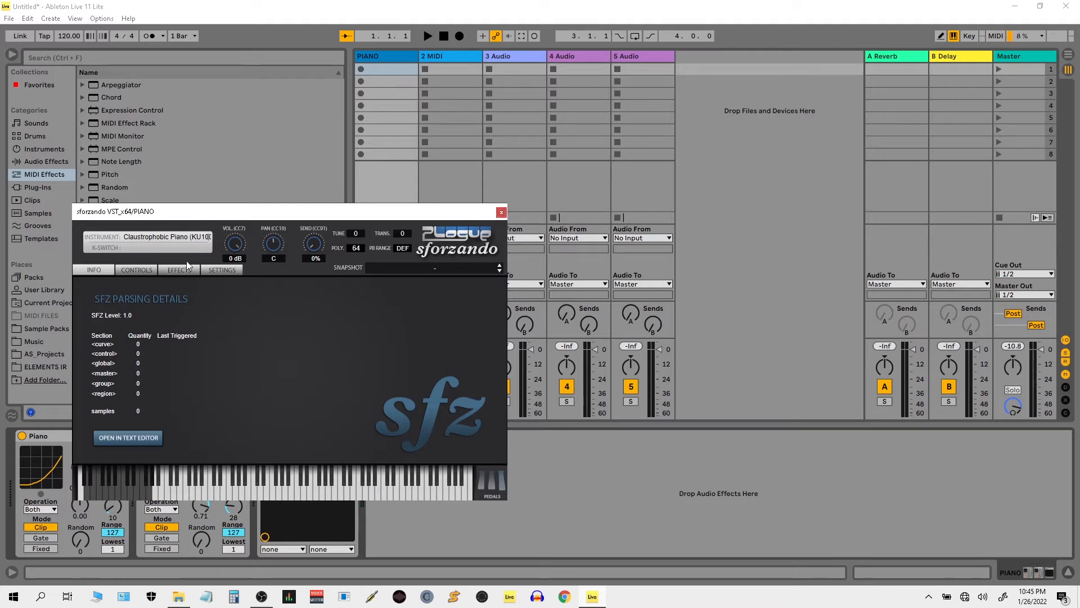
{"action": "left_click", "coordinate": [501, 213]}
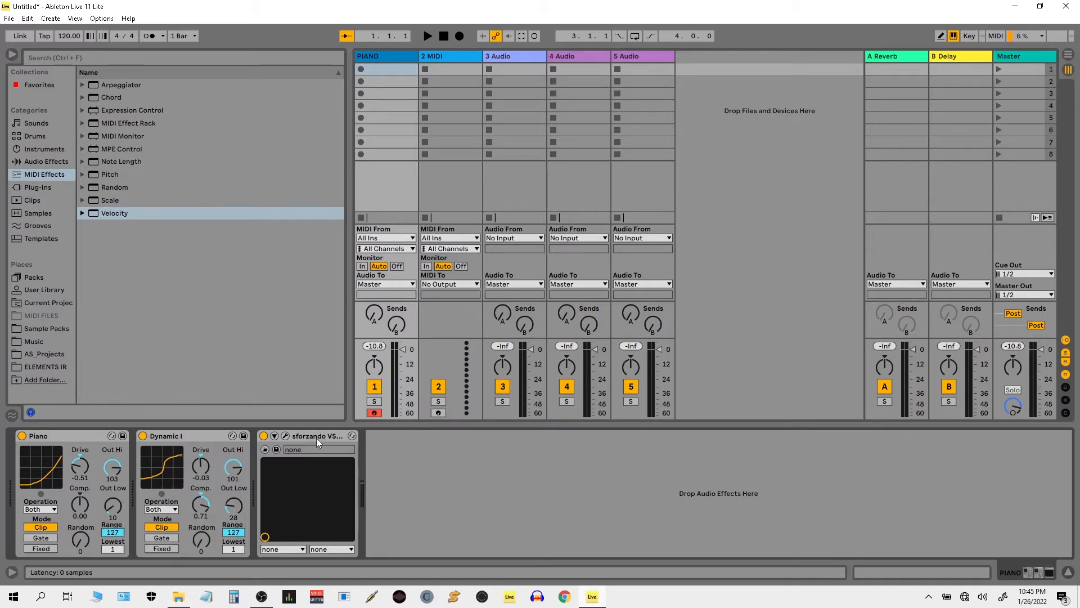
{"action": "left_click", "coordinate": [45, 188]}
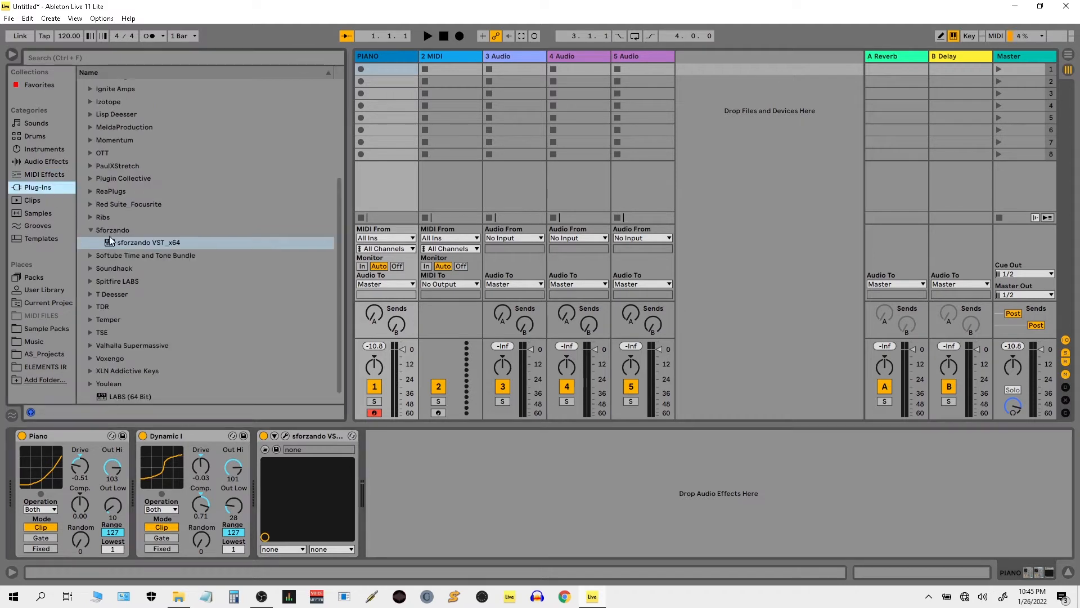
{"action": "left_click", "coordinate": [89, 230]}
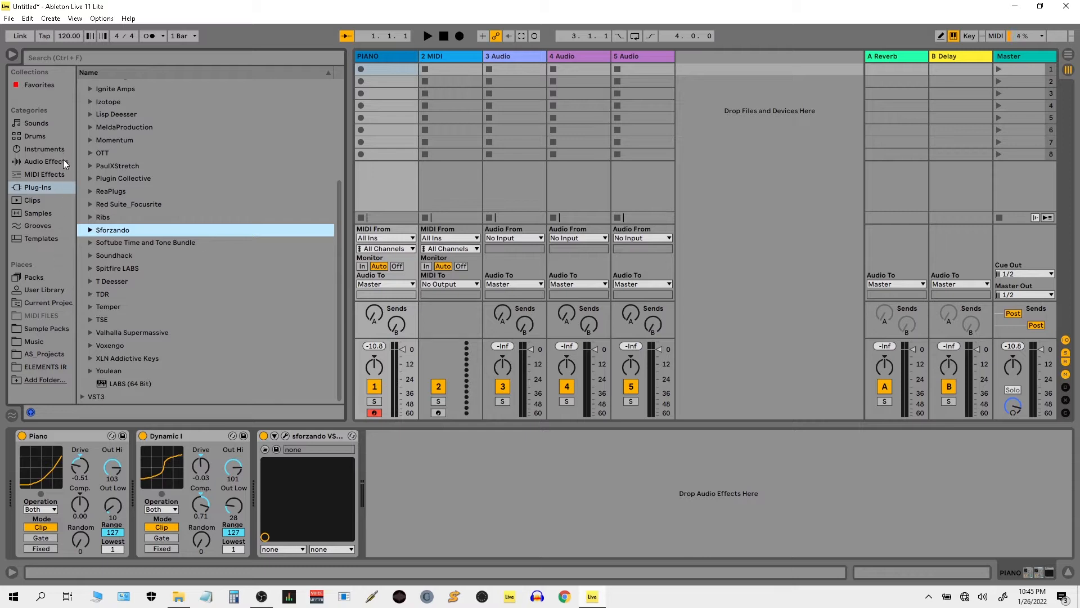
Add a Limiter ahead of reastream-standalone on the Master track and another Limiter after sforzando on the PIANO track
{"action": "left_click", "coordinate": [1022, 57]}
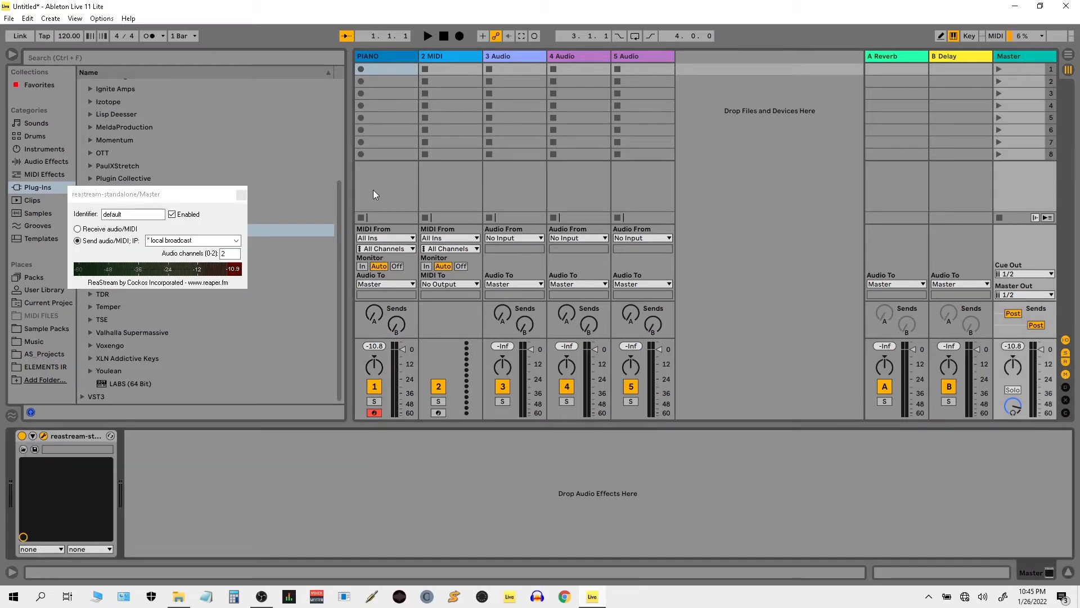
{"action": "left_click", "coordinate": [242, 197]}
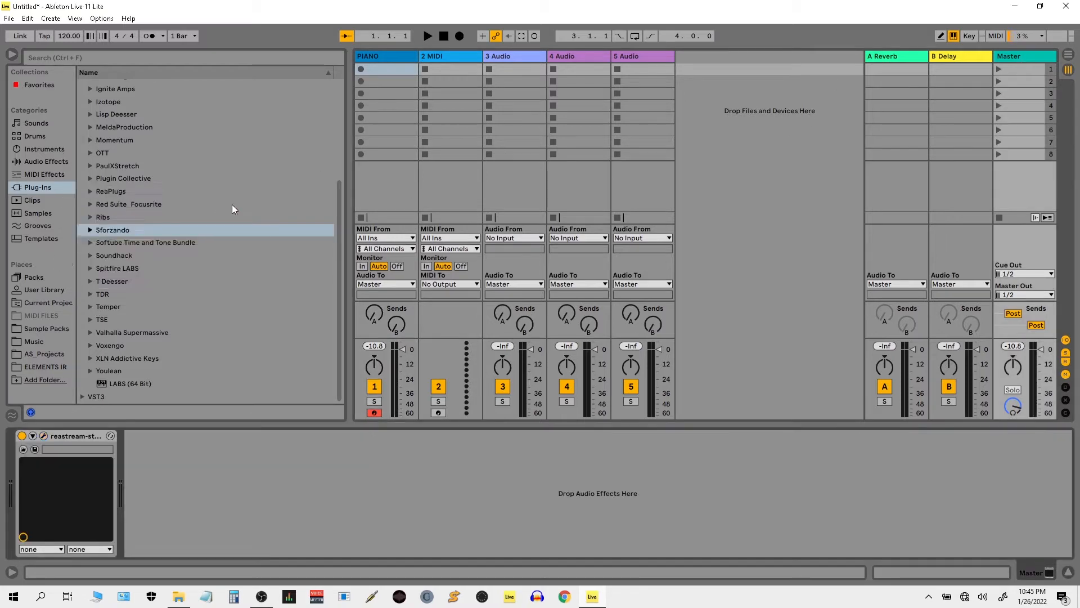
{"action": "left_click", "coordinate": [48, 163]}
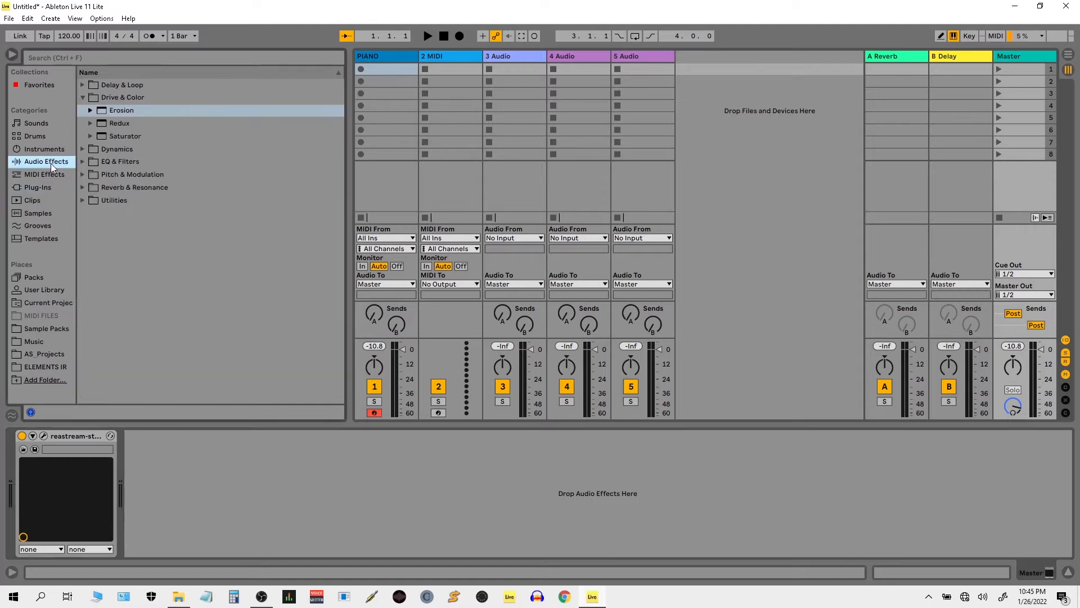
{"action": "left_click", "coordinate": [83, 152]}
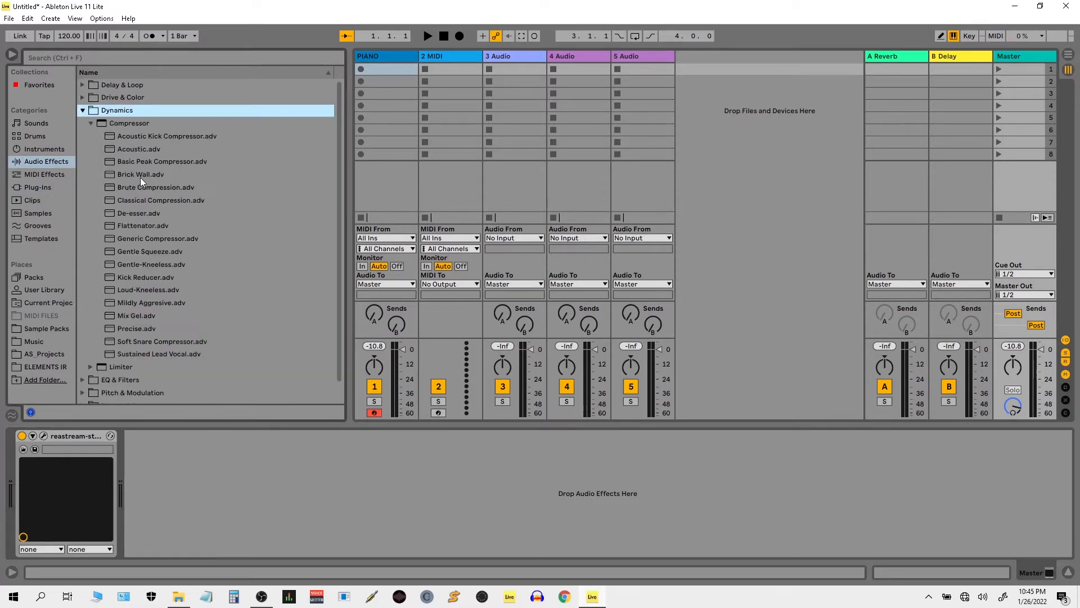
{"action": "left_click", "coordinate": [90, 123]}
{"action": "mouse_move", "coordinate": [109, 136]}
{"action": "left_mouse_down"}
{"action": "mouse_move", "coordinate": [228, 452]}
{"action": "mouse_move", "coordinate": [59, 475]}
{"action": "mouse_move", "coordinate": [123, 480]}
{"action": "left_mouse_up"}
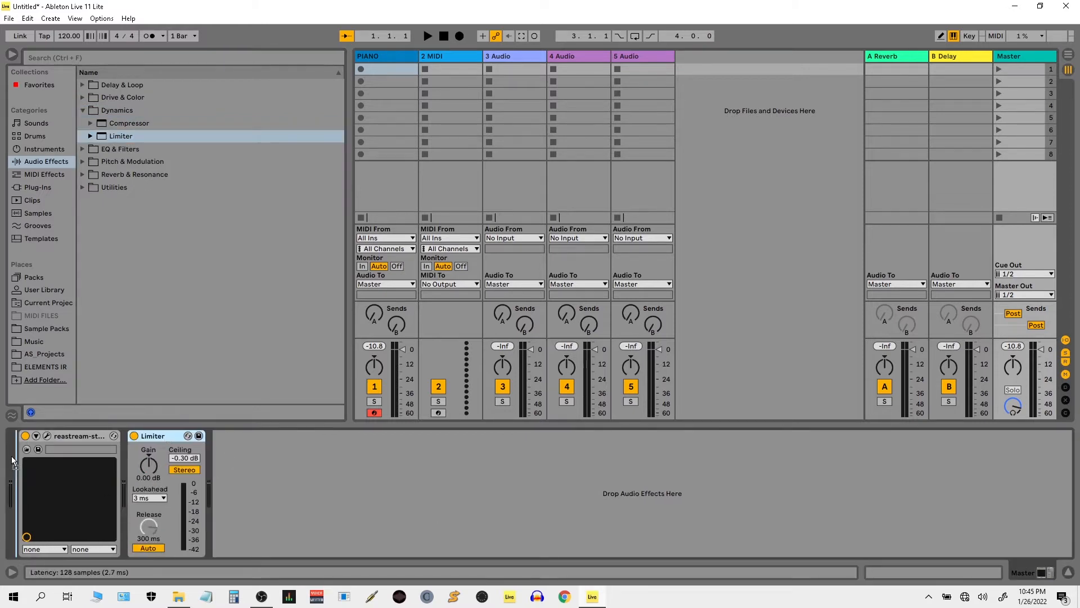
{"action": "left_click_drag", "start_coordinate": [10, 461], "coordinate": [11, 462]}
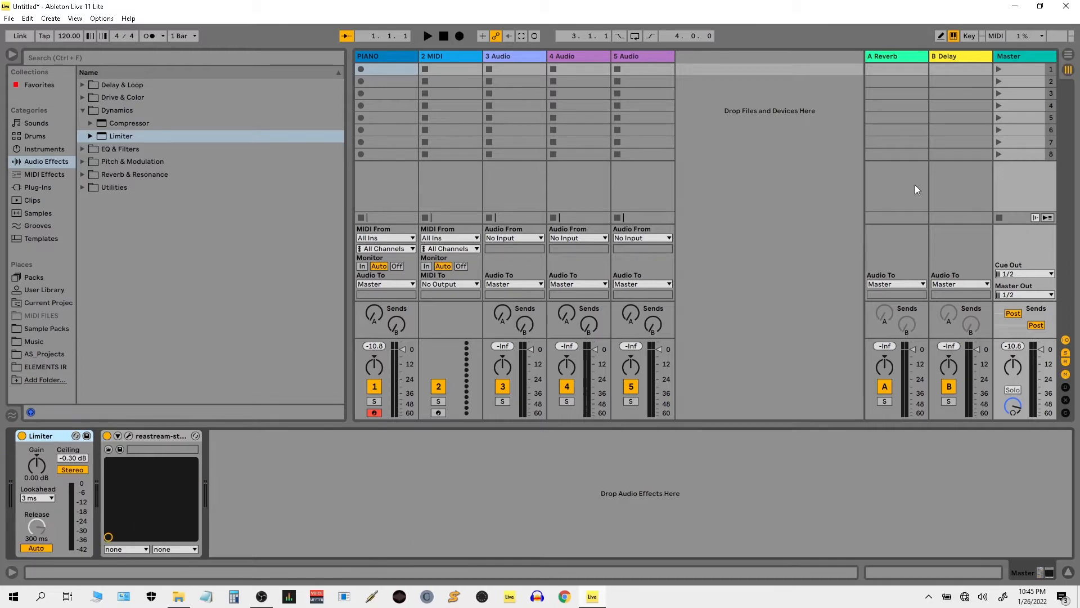
{"action": "left_click", "coordinate": [386, 60]}
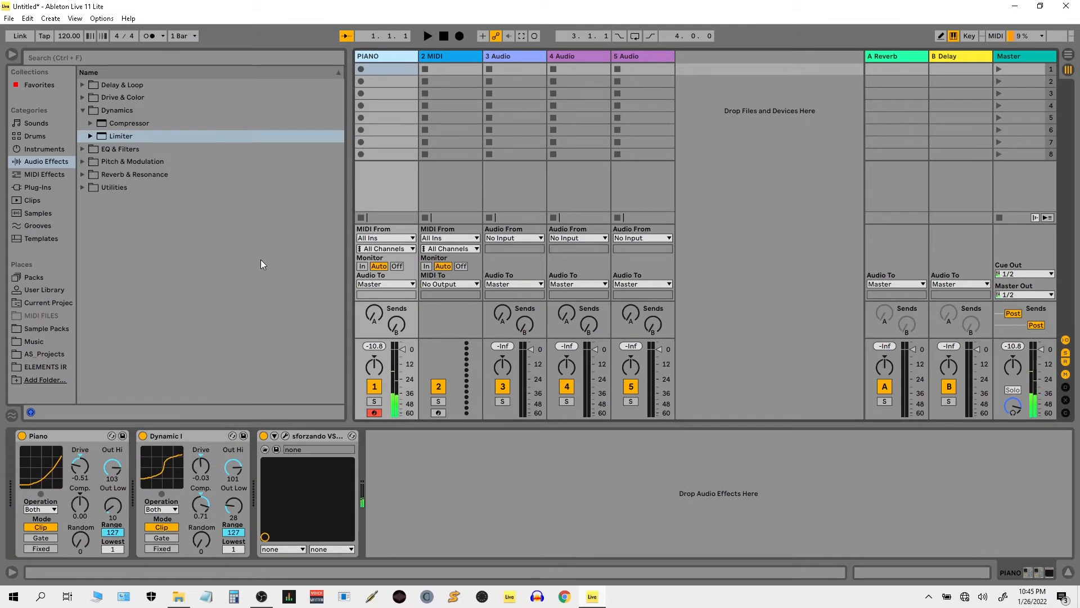
{"action": "left_click_drag", "start_coordinate": [127, 139], "coordinate": [546, 521]}
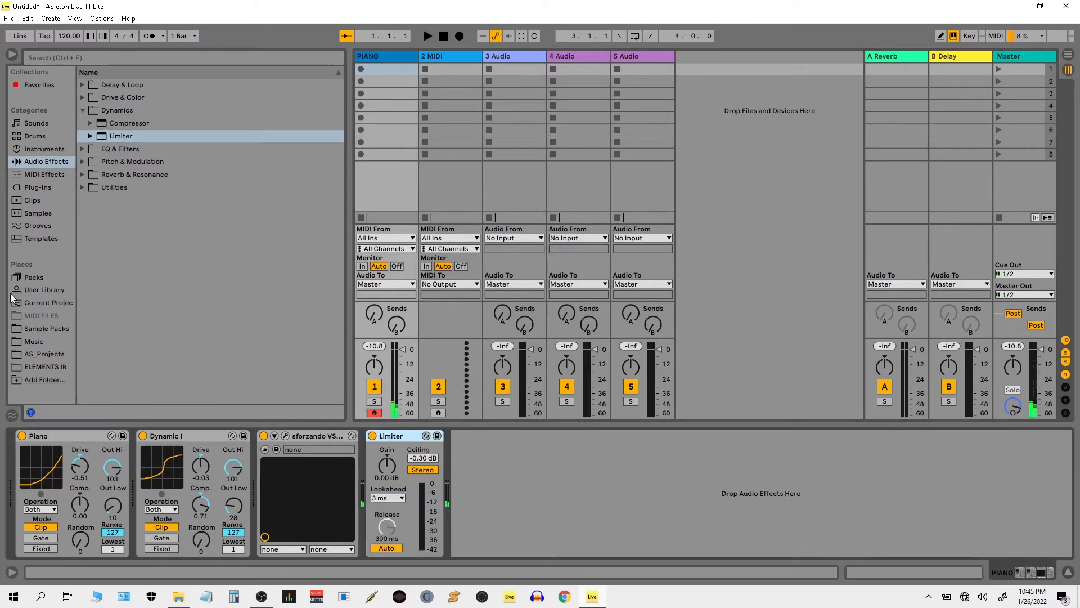
Insert the ConvologyXT 64 plug-in between sforzando and the Limiter on the PIANO track
{"action": "left_click", "coordinate": [36, 189]}
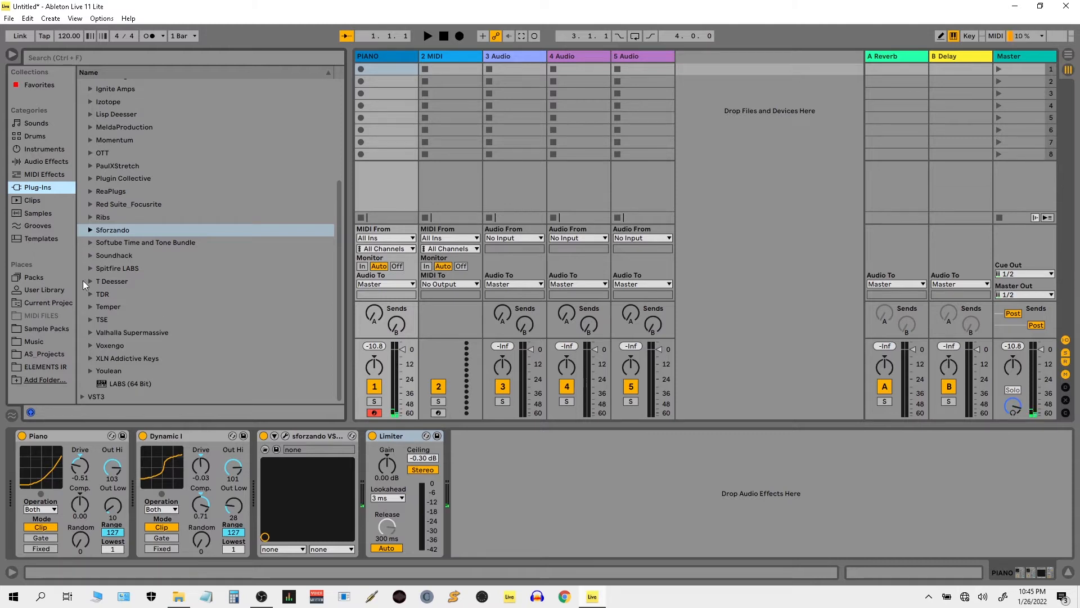
{"action": "scroll", "coordinate": [96, 164], "scroll_direction": "up", "scroll_amount": 2}
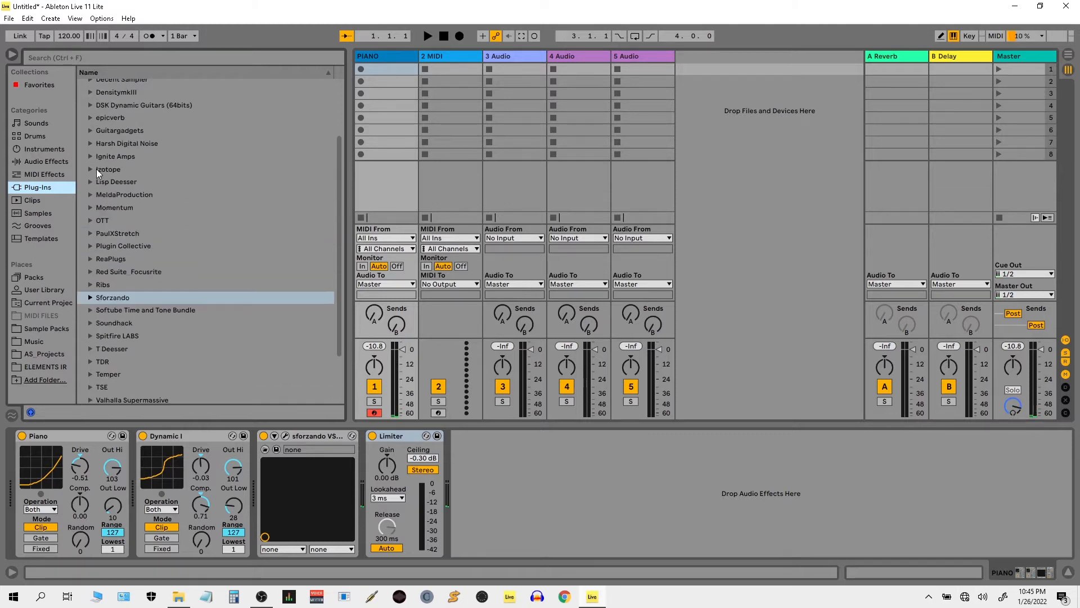
{"action": "scroll", "coordinate": [100, 169], "scroll_direction": "up", "scroll_amount": 4}
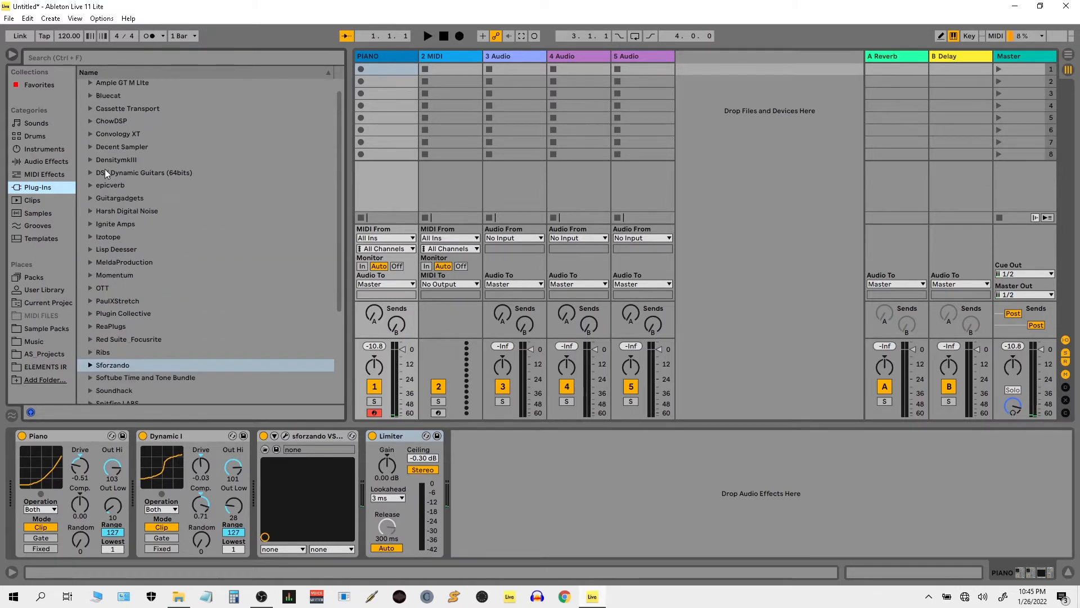
{"action": "left_click", "coordinate": [91, 134]}
{"action": "double_click", "coordinate": [150, 147]}
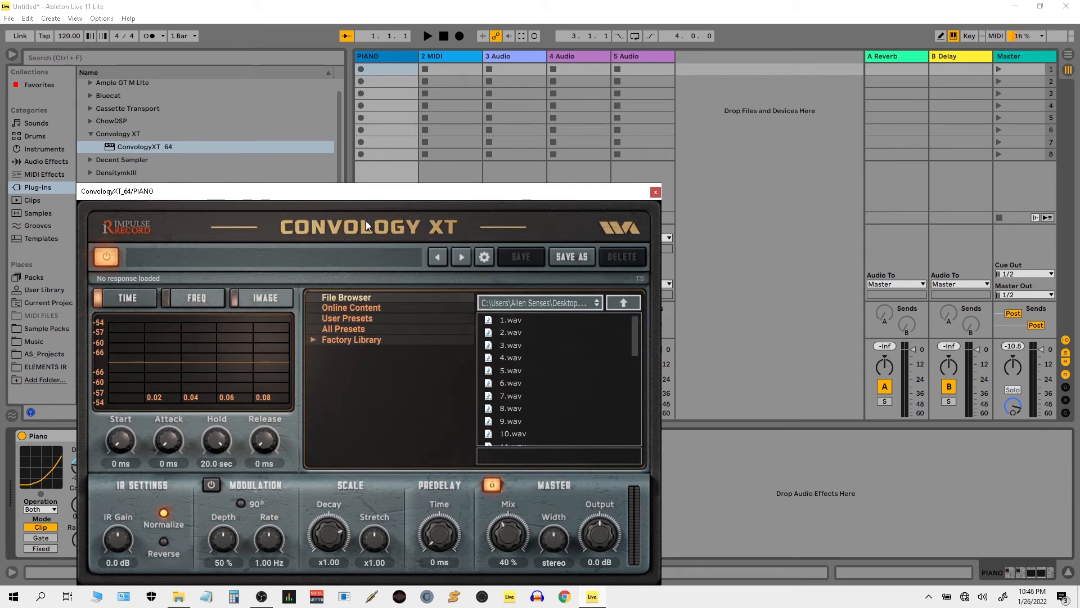
{"action": "left_click_drag", "start_coordinate": [538, 198], "coordinate": [746, 118]}
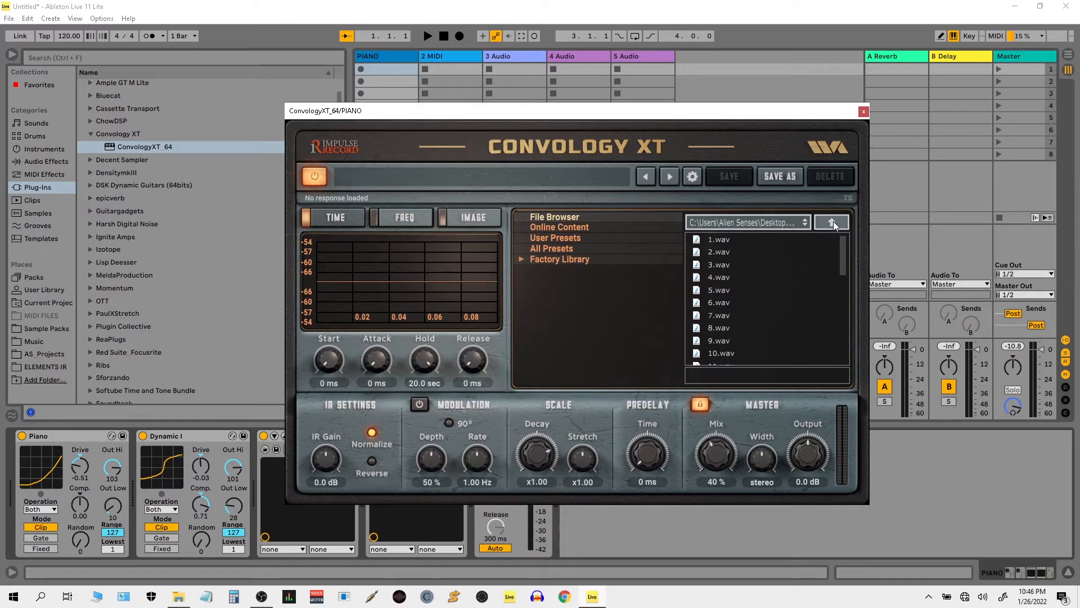
Load the impulse response 7.wav from the Abstract Granular folder into ConvologyXT and set its Mix to 100%
{"action": "left_click", "coordinate": [832, 224]}
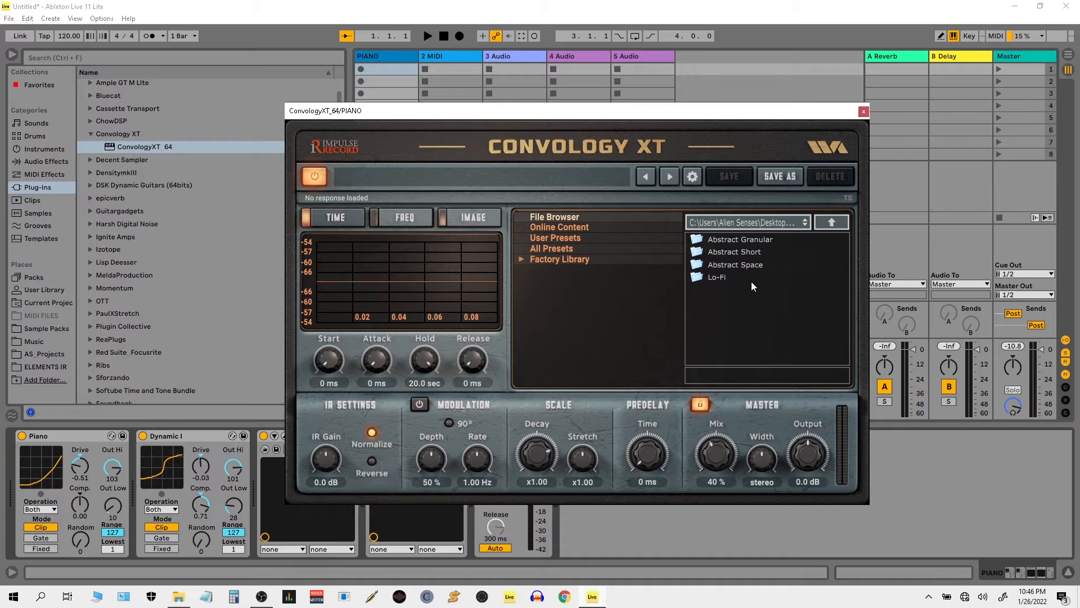
{"action": "double_click", "coordinate": [762, 242]}
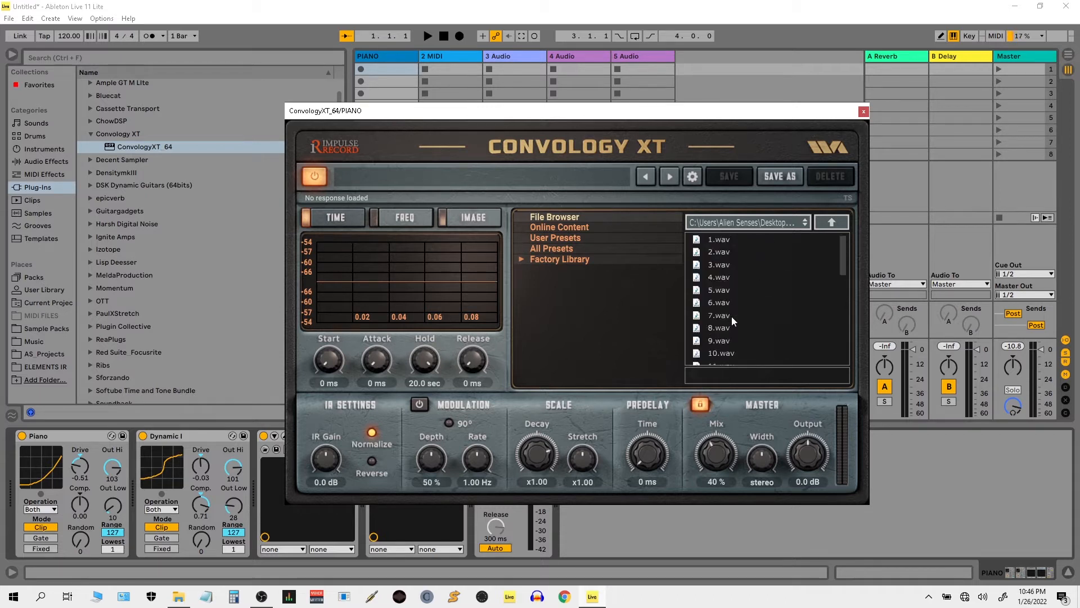
{"action": "left_click", "coordinate": [731, 316]}
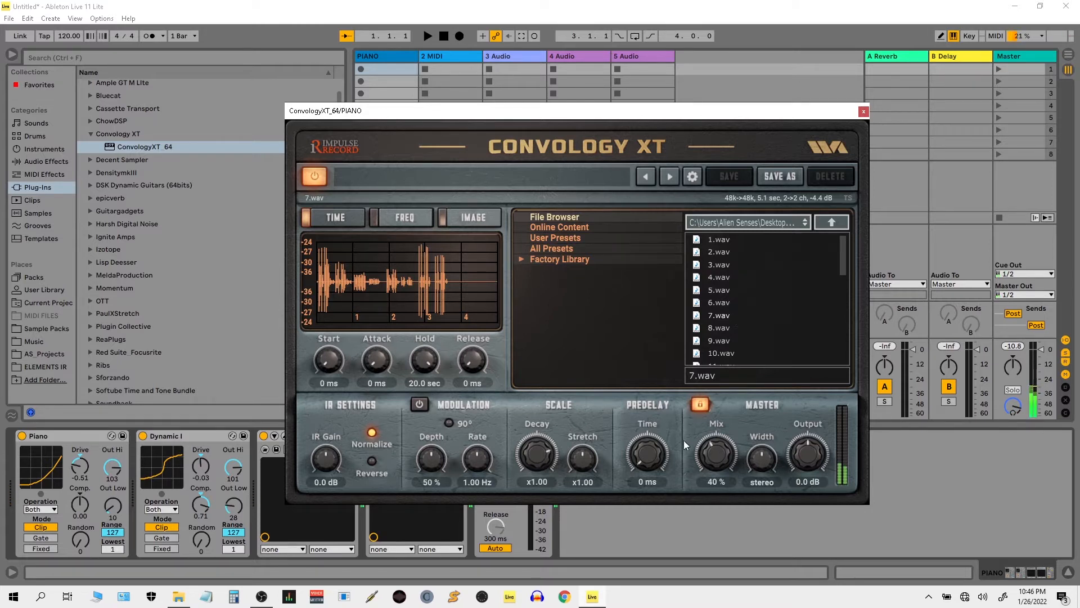
{"action": "left_click_drag", "start_coordinate": [721, 462], "coordinate": [810, 131]}
{"action": "left_click", "coordinate": [863, 112]}
Group ConvologyXT into an Audio Effect Rack, name its chain DRY, and duplicate it as a chain named 1
{"action": "right_click", "coordinate": [426, 439]}
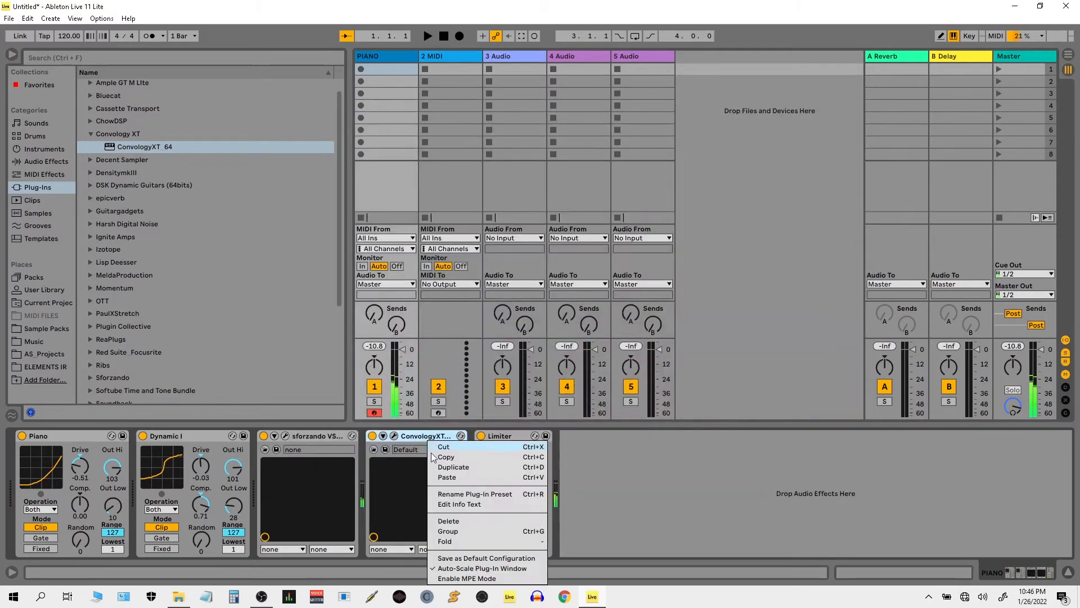
{"action": "left_click", "coordinate": [468, 530]}
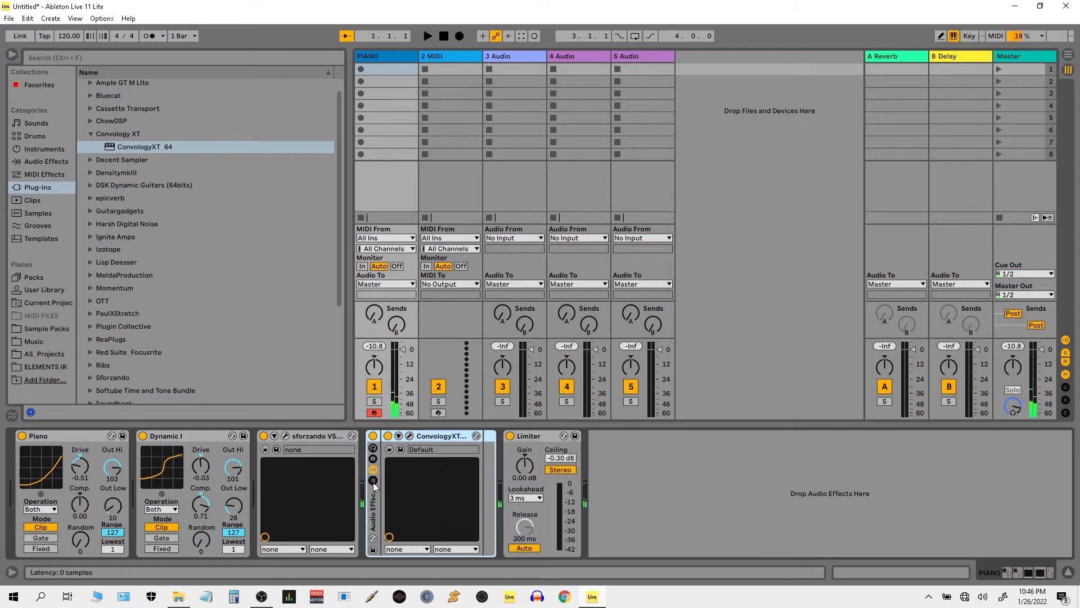
{"action": "left_click", "coordinate": [373, 483]}
{"action": "double_click", "coordinate": [400, 472]}
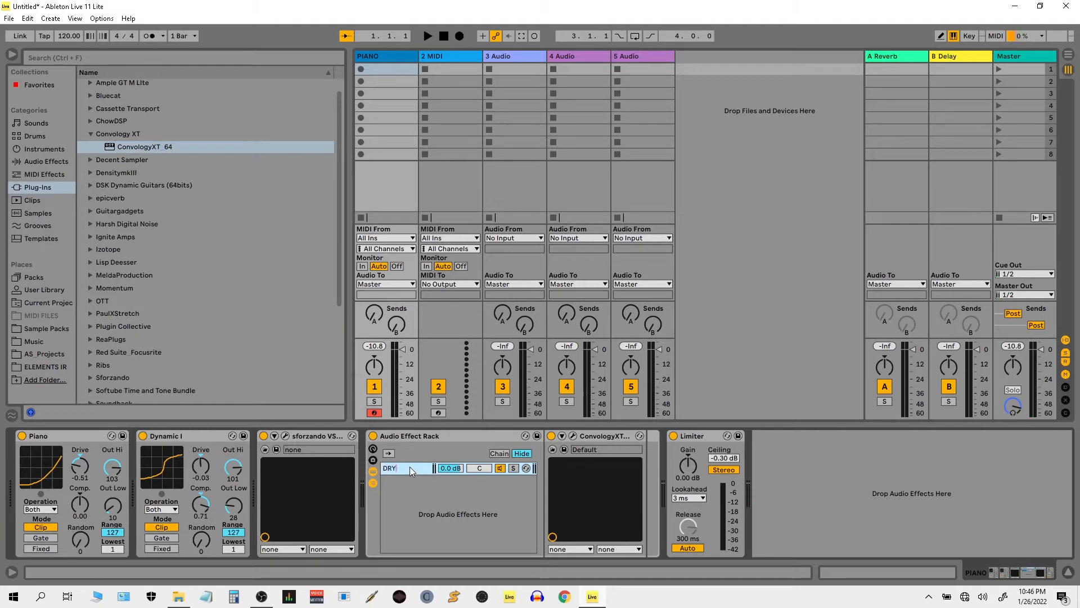
{"action": "key", "text": "ctrl+d"}
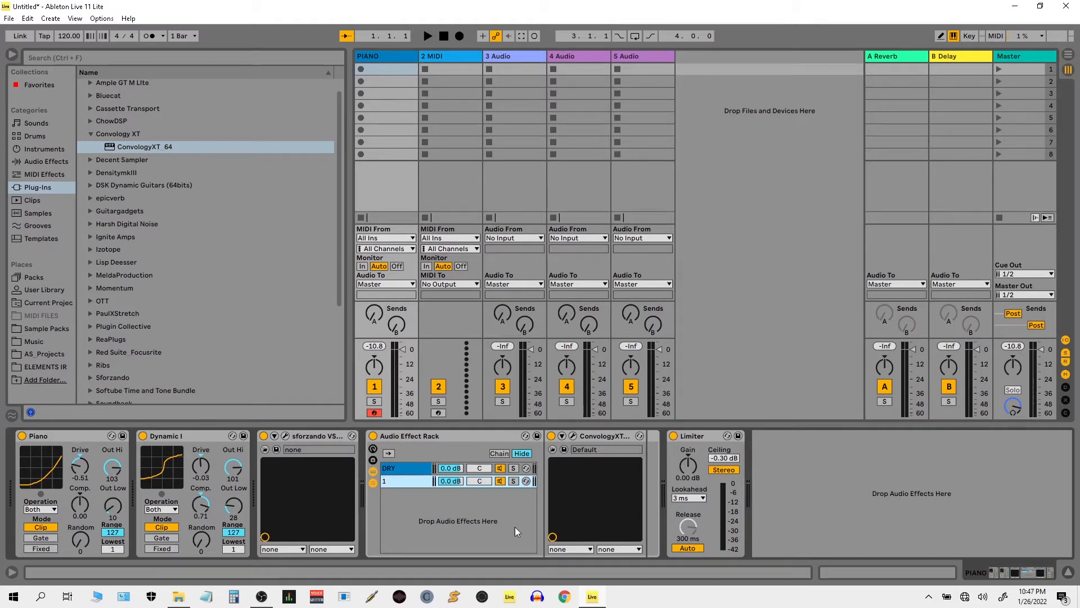
Set the Decay of the DRY chain's ConvologyXT to x0.13
{"action": "left_click", "coordinate": [589, 437]}
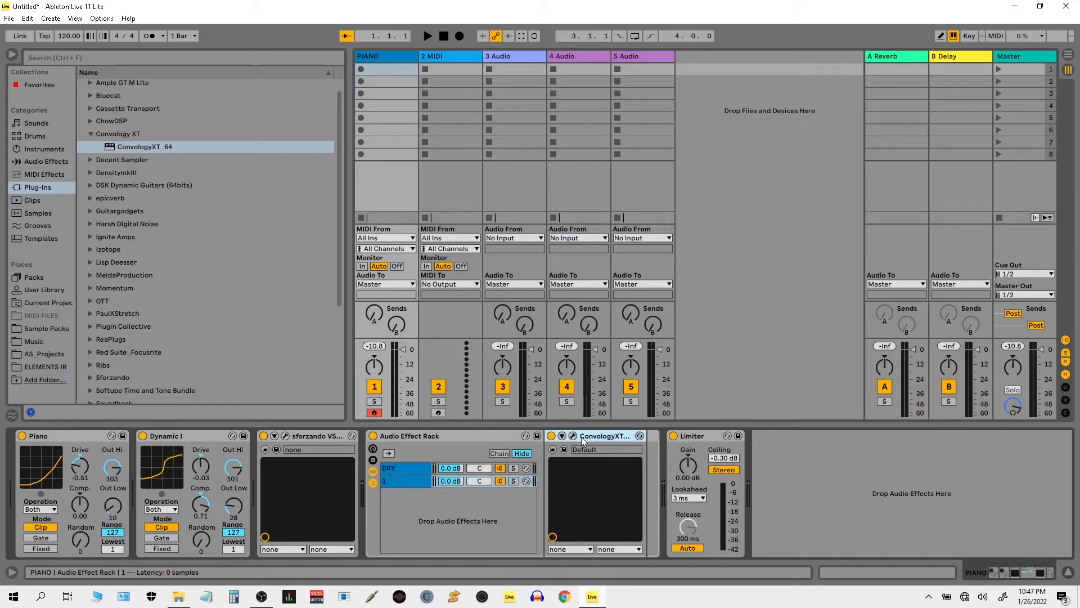
{"action": "left_click", "coordinate": [396, 468]}
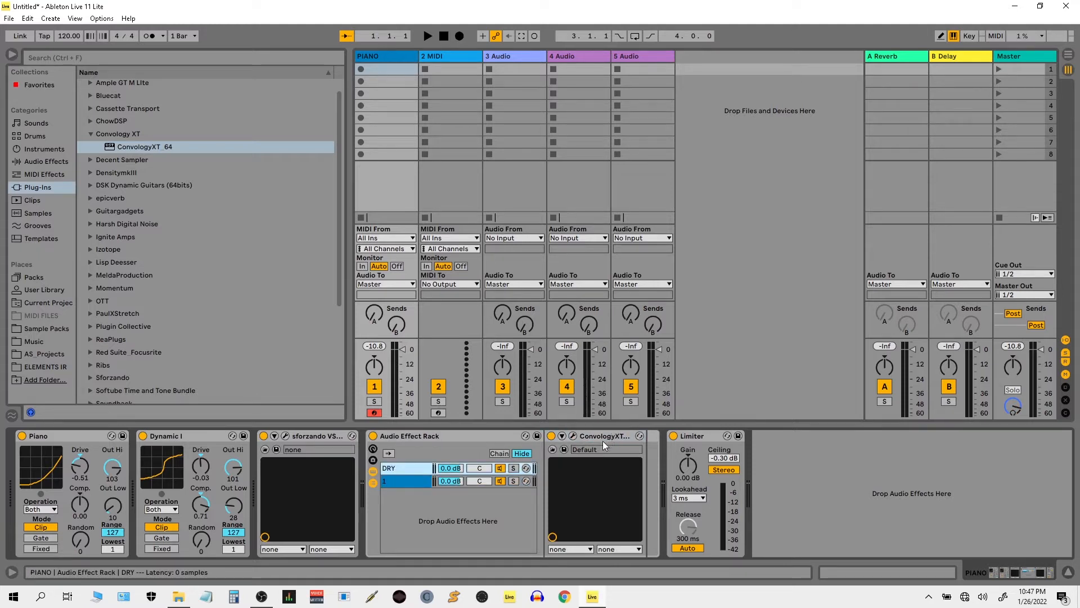
{"action": "left_click", "coordinate": [572, 436]}
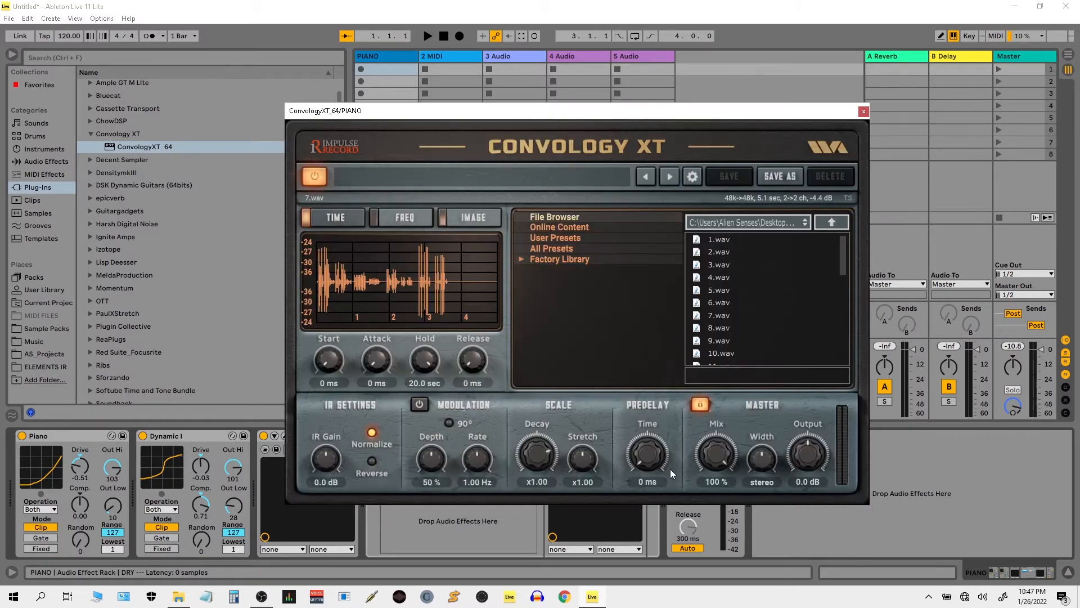
{"action": "left_click_drag", "start_coordinate": [536, 444], "coordinate": [556, 530]}
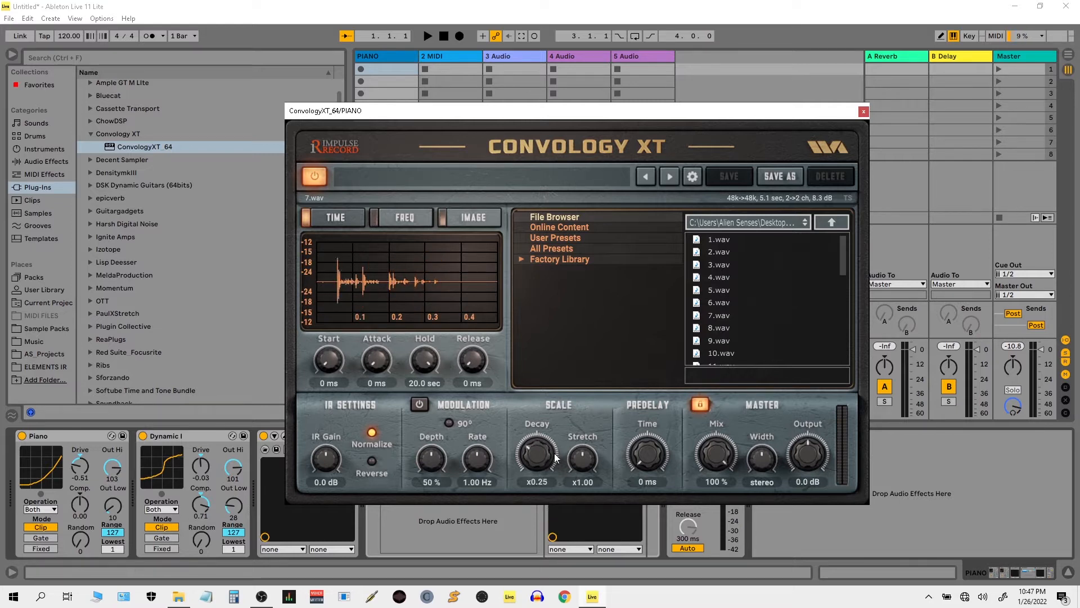
{"action": "left_click_drag", "start_coordinate": [535, 443], "coordinate": [540, 475]}
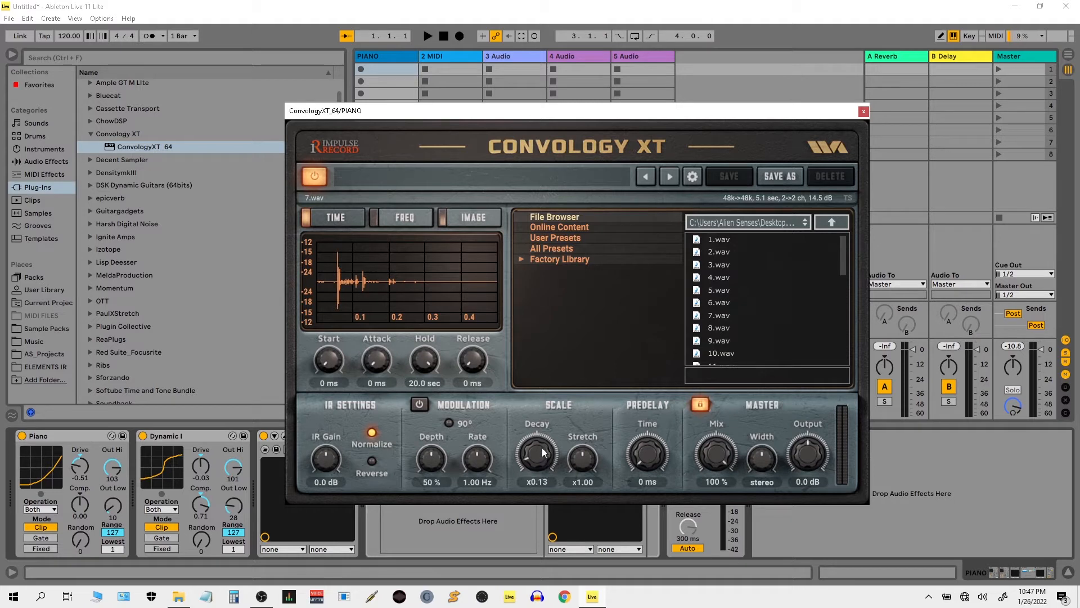
{"action": "left_click", "coordinate": [864, 111]}
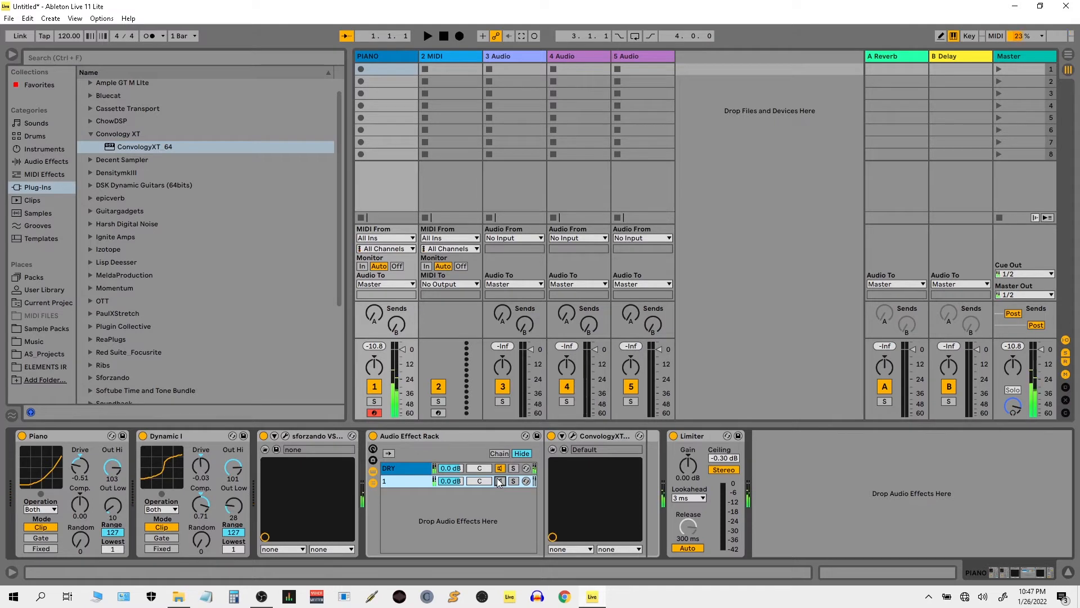
Compare chain 1's ConvologyXT settings, and set the Start of the DRY chain's ConvologyXT to 61 ms
{"action": "left_click", "coordinate": [572, 436]}
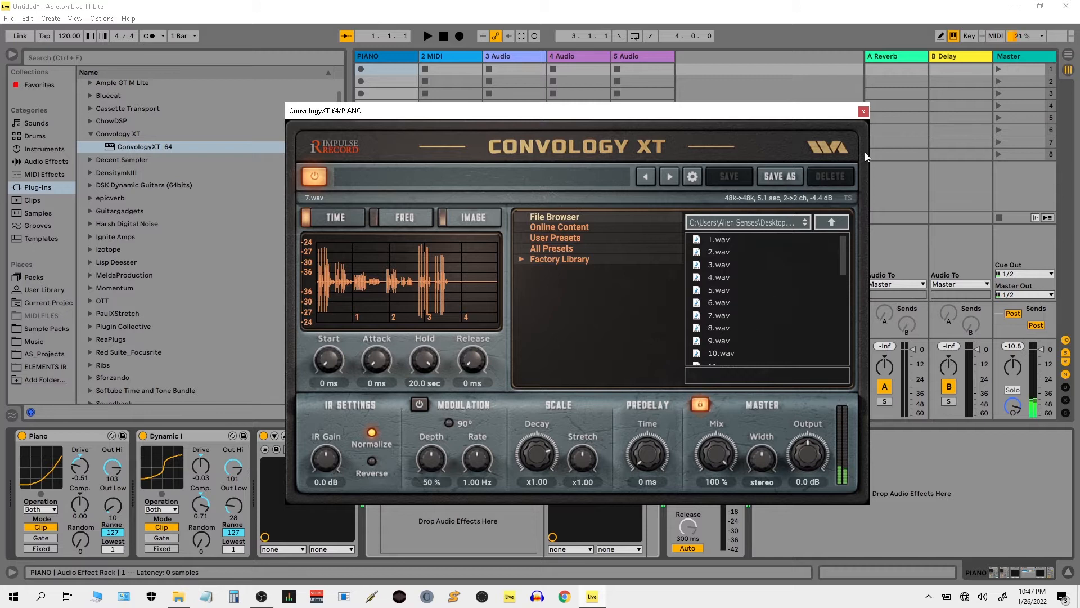
{"action": "left_click", "coordinate": [863, 111]}
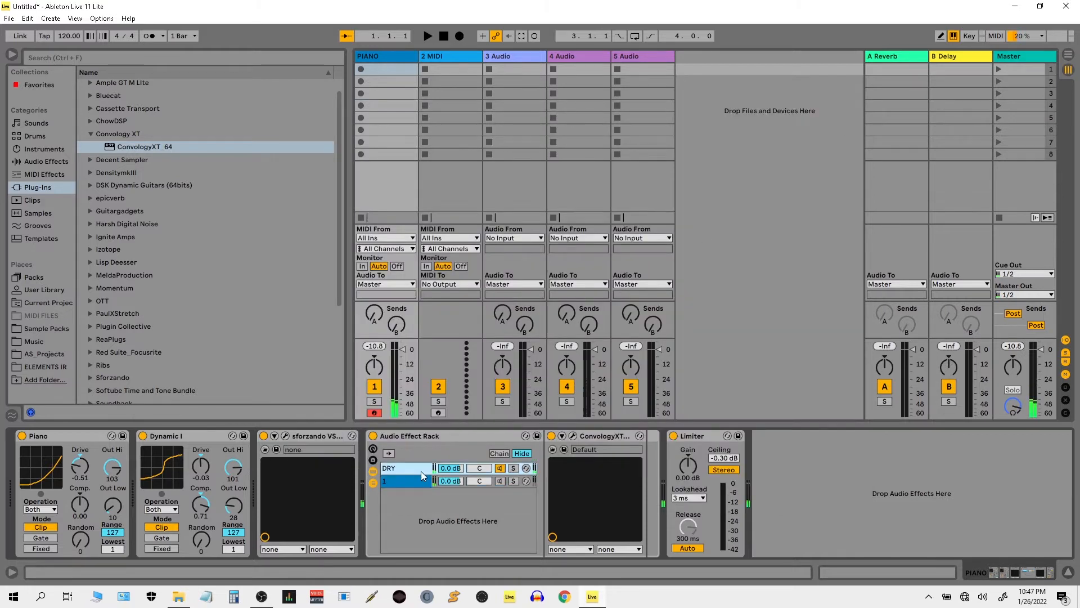
{"action": "left_click", "coordinate": [573, 436]}
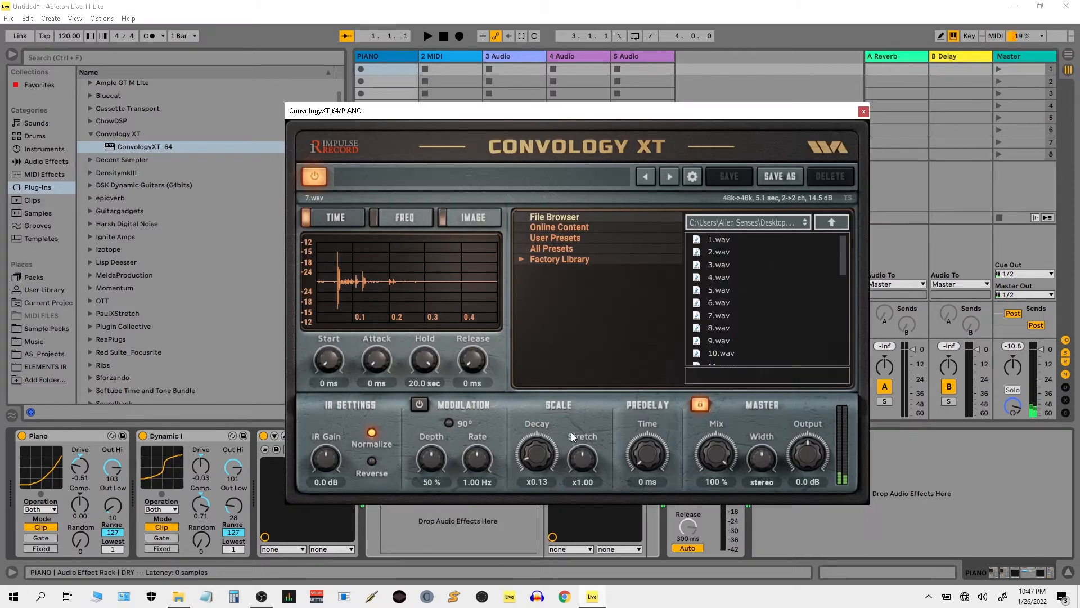
{"action": "left_click_drag", "start_coordinate": [335, 363], "coordinate": [332, 358]}
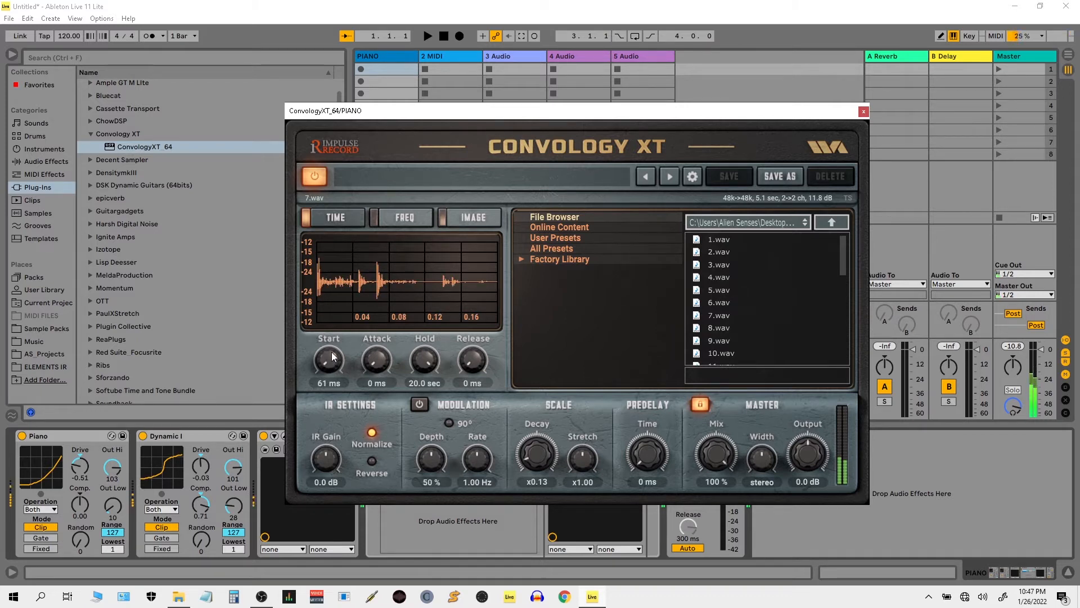
{"action": "left_click", "coordinate": [863, 111]}
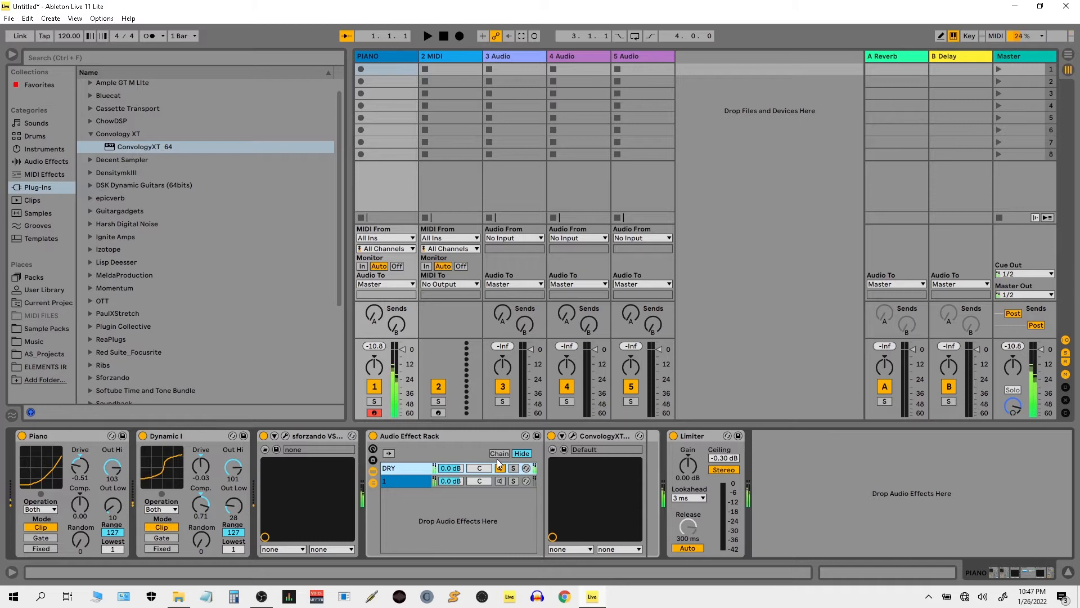
Reactivate chain 1, set the DRY chain and chain 1 volumes to -3.0 dB, and play notes in different octaves to test the blend
{"action": "left_click", "coordinate": [501, 480]}
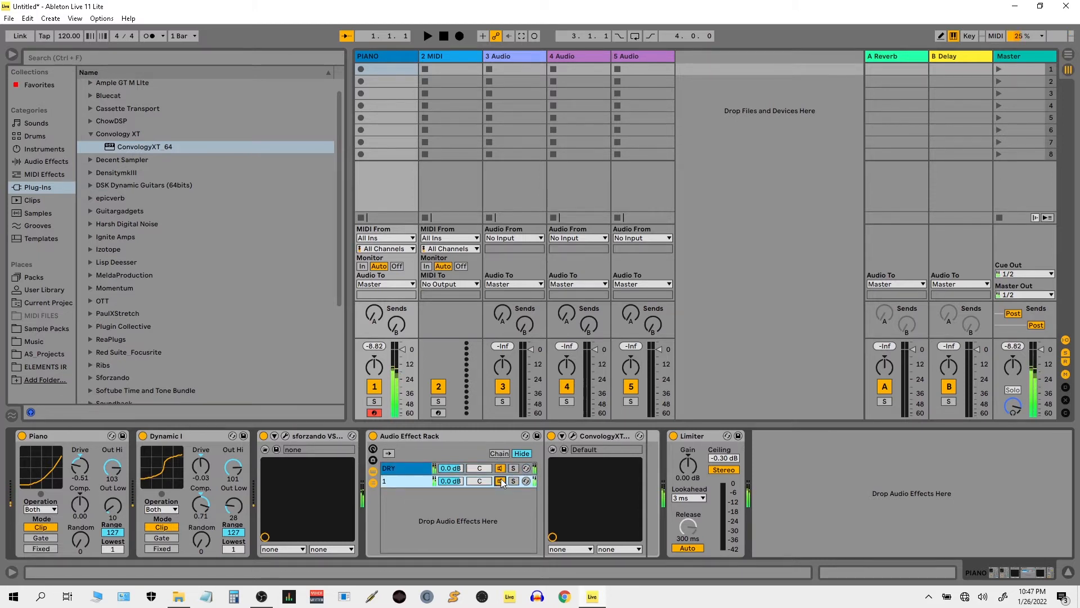
{"action": "left_click_drag", "start_coordinate": [457, 469], "coordinate": [450, 486]}
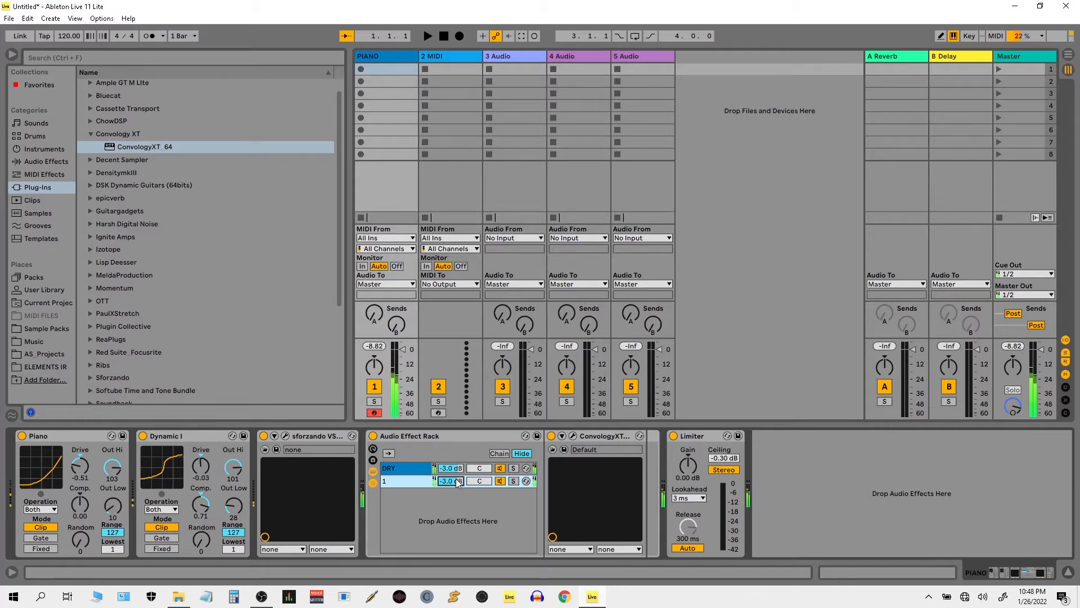
{"action": "key", "text": "z"}
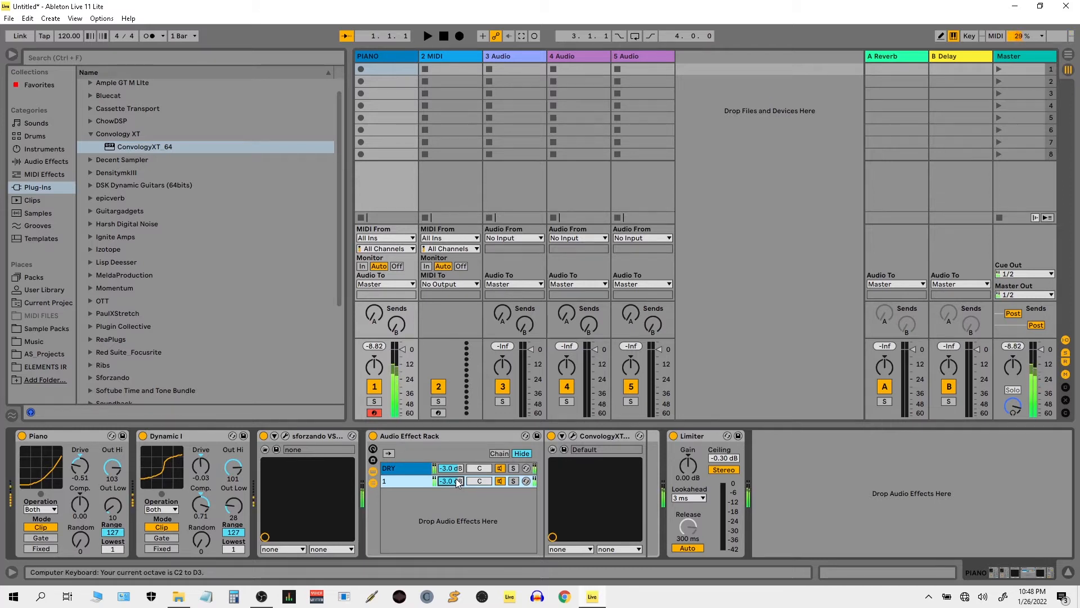
{"action": "key", "text": "x"}
{"action": "key", "text": "x"}
{"action": "key", "text": "z"}
Duplicate chain 1 while it is soloed, leaving only the new copy soloed
{"action": "left_click", "coordinate": [512, 481]}
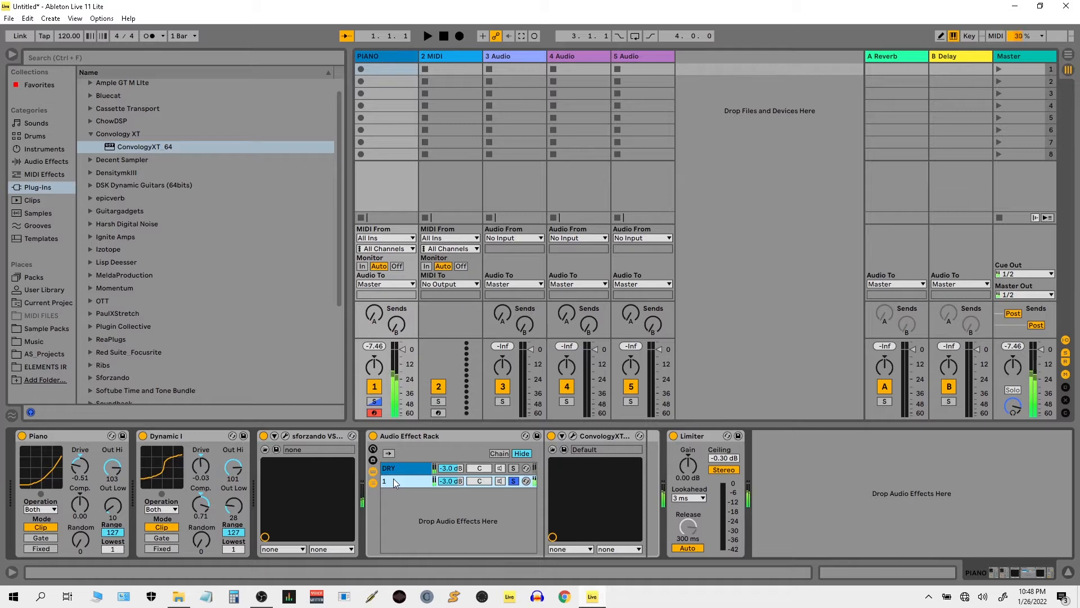
{"action": "key", "text": "ctrl+d"}
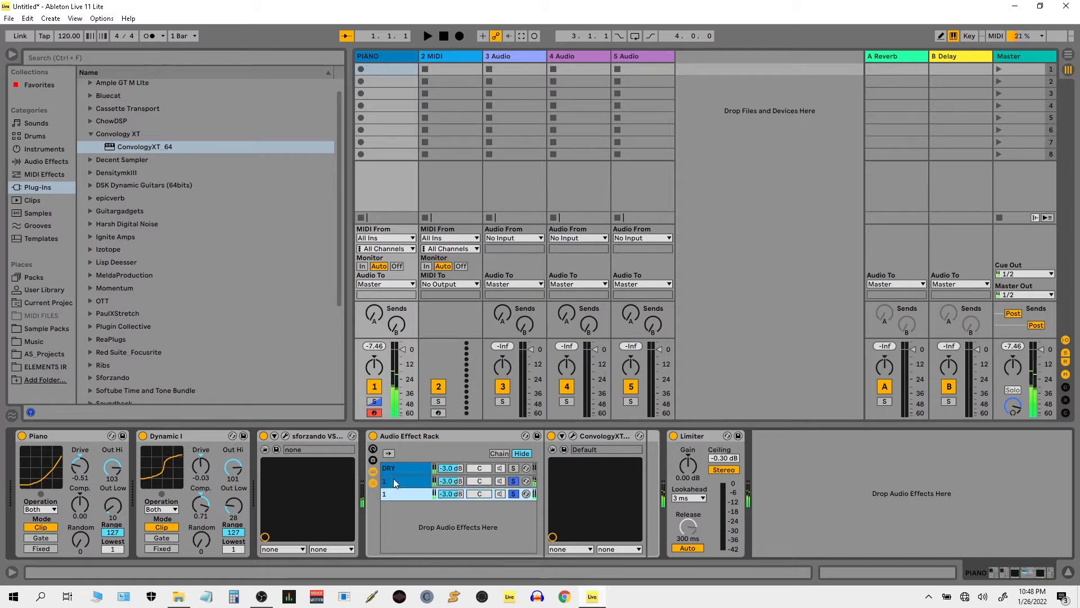
{"action": "left_click", "coordinate": [513, 481]}
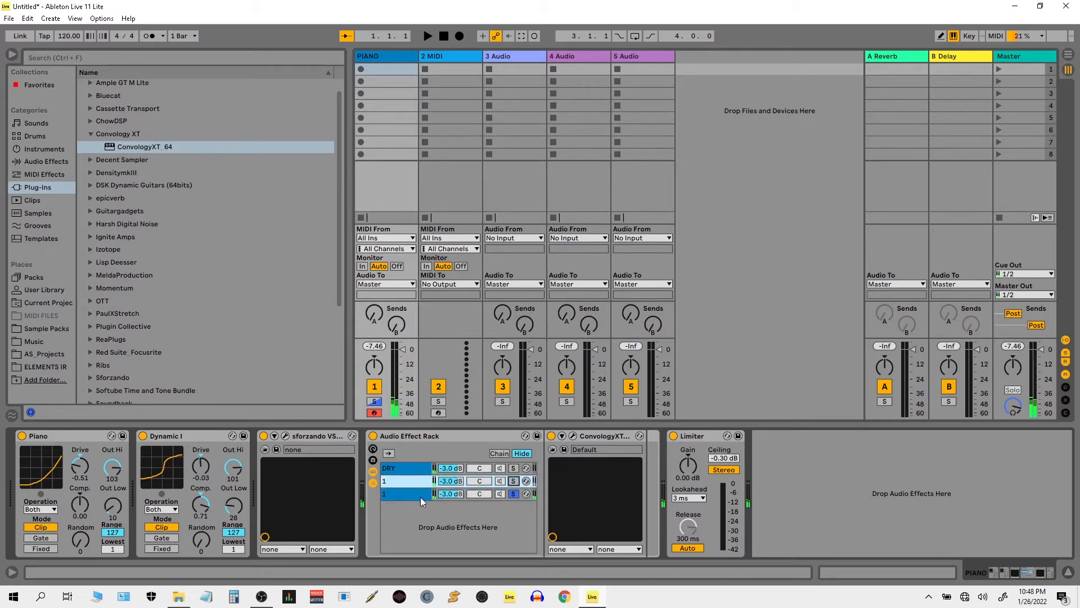
Load the impulse response Broken Vinyl In The Air.wav from the Lo-Fi folder into the duplicated chain's ConvologyXT
{"action": "left_click", "coordinate": [573, 437]}
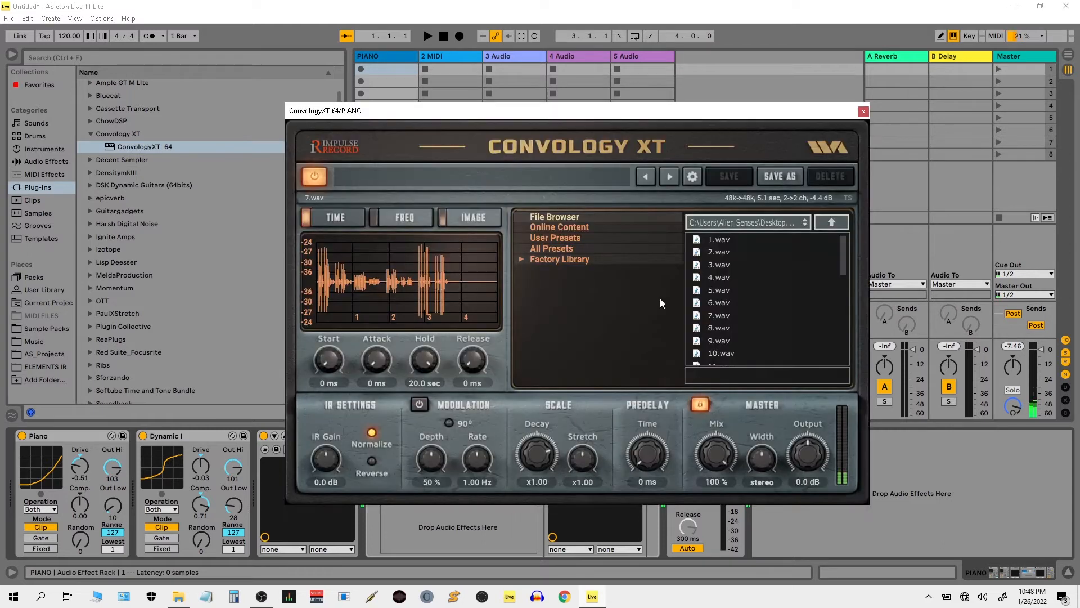
{"action": "left_click", "coordinate": [831, 223]}
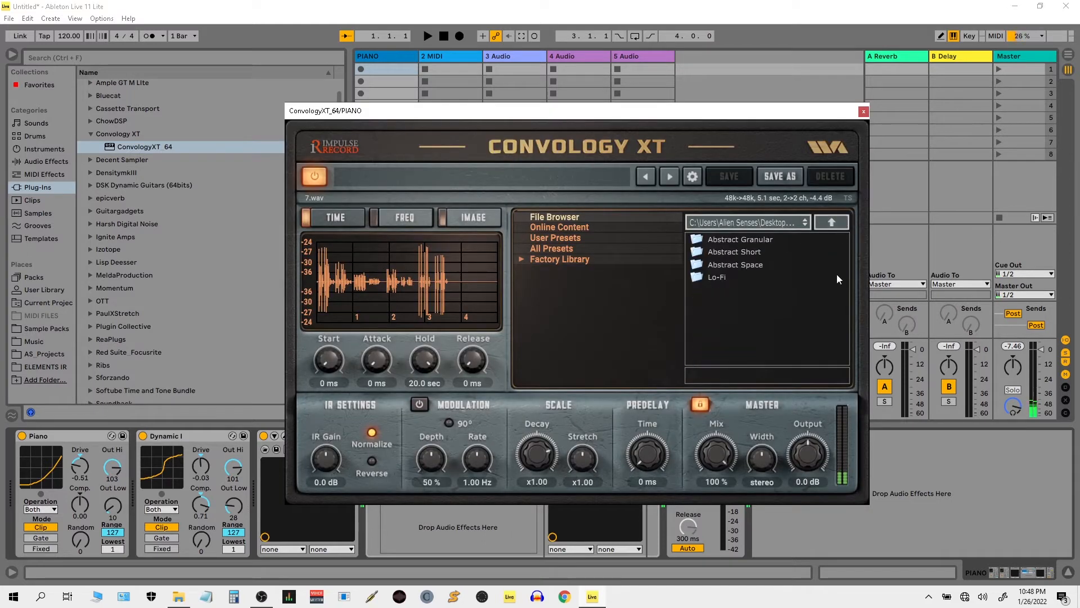
{"action": "double_click", "coordinate": [730, 276]}
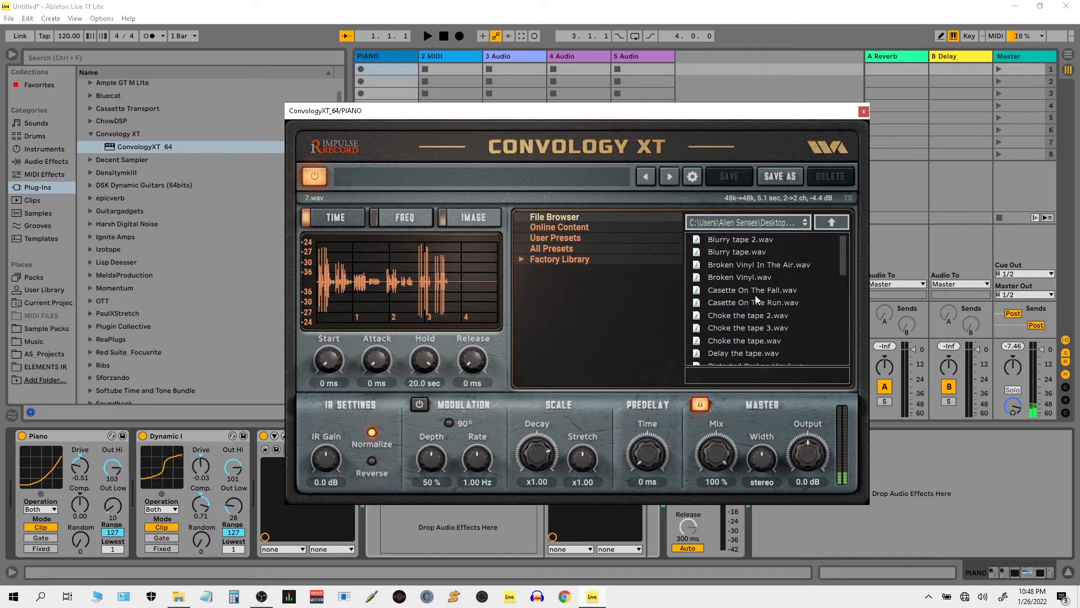
{"action": "double_click", "coordinate": [764, 264]}
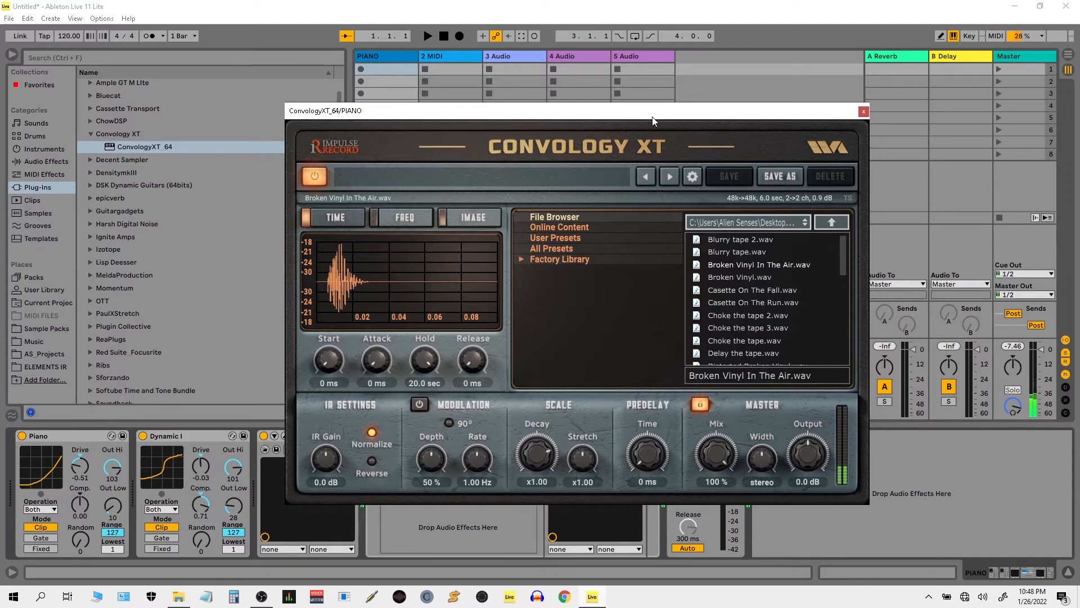
{"action": "left_click_drag", "start_coordinate": [653, 112], "coordinate": [910, 109]}
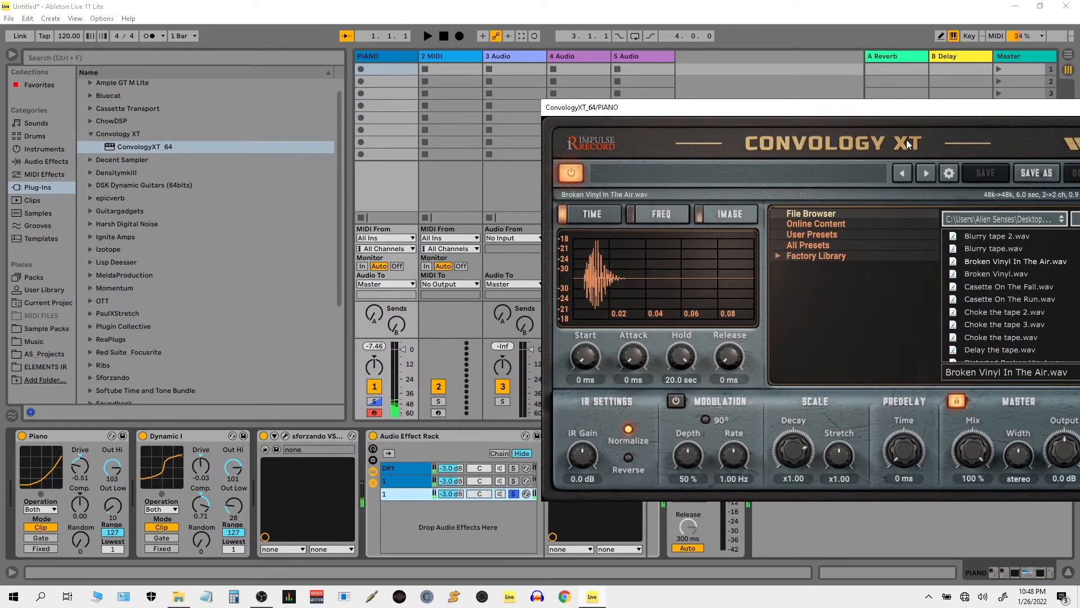
{"action": "left_click_drag", "start_coordinate": [904, 111], "coordinate": [718, 84]}
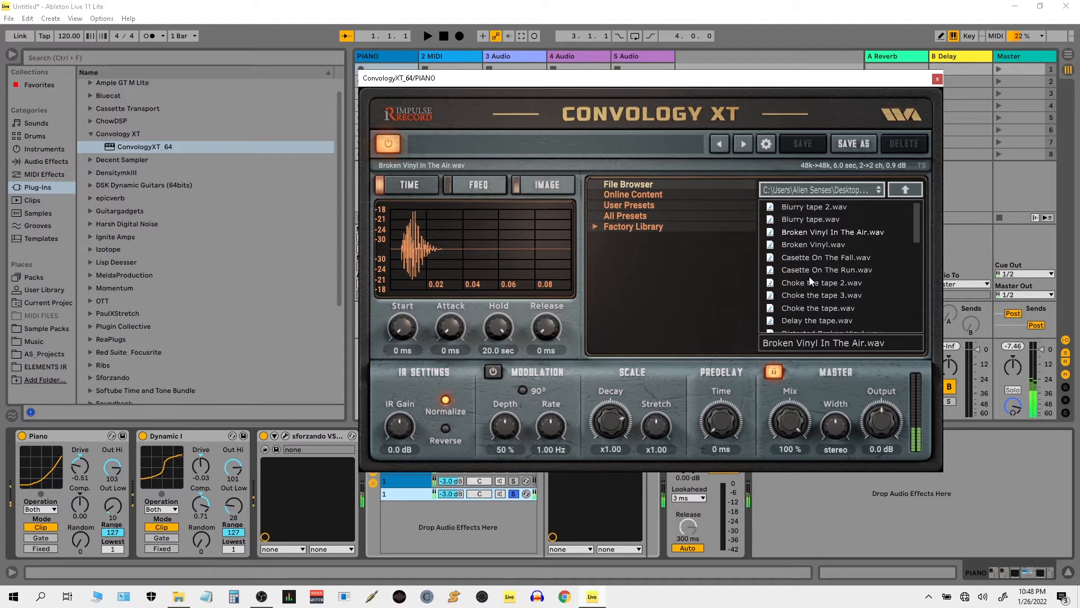
Replace the duplicated chain's impulse response with Broken Vinyl.wav and close the ConvologyXT window
{"action": "key", "text": "x"}
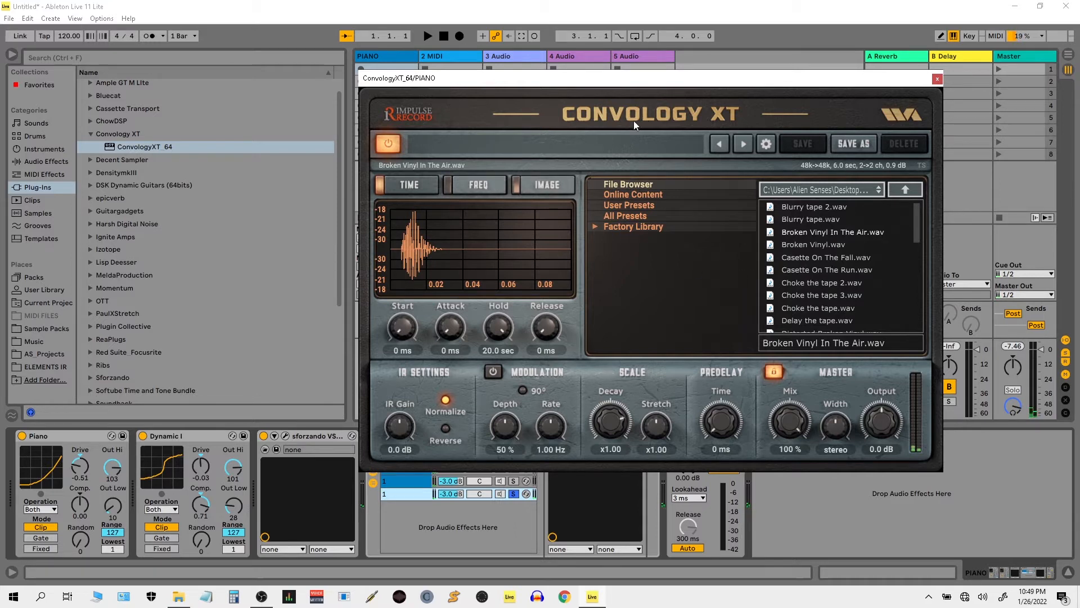
{"action": "left_click", "coordinate": [827, 245]}
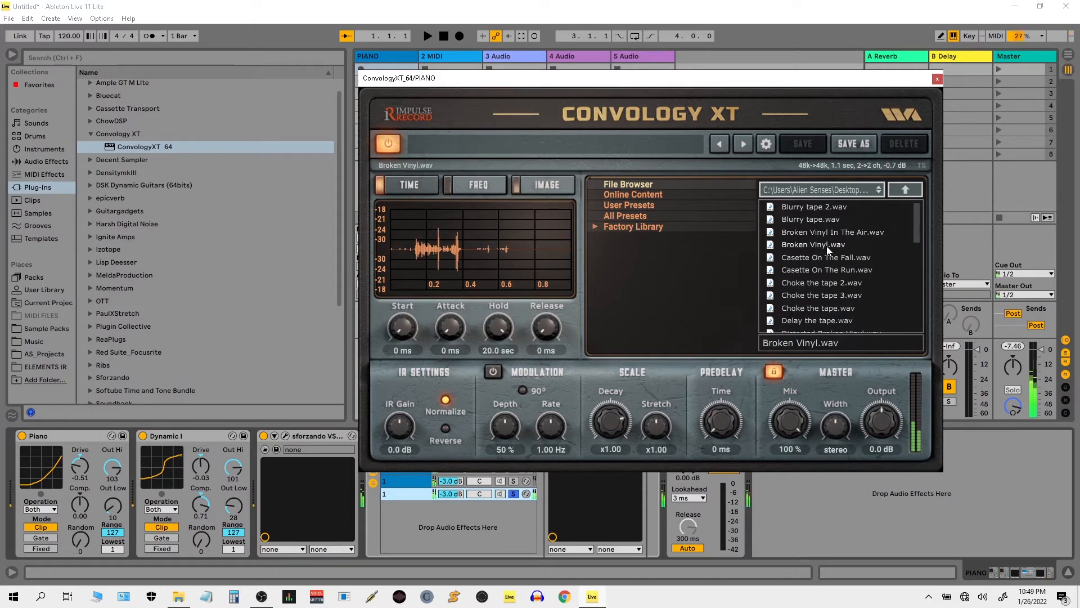
{"action": "left_click", "coordinate": [938, 78]}
Listen to all three rack chains together, followed by the DRY chain and the first chain 1 each in solo
{"action": "left_click", "coordinate": [516, 494]}
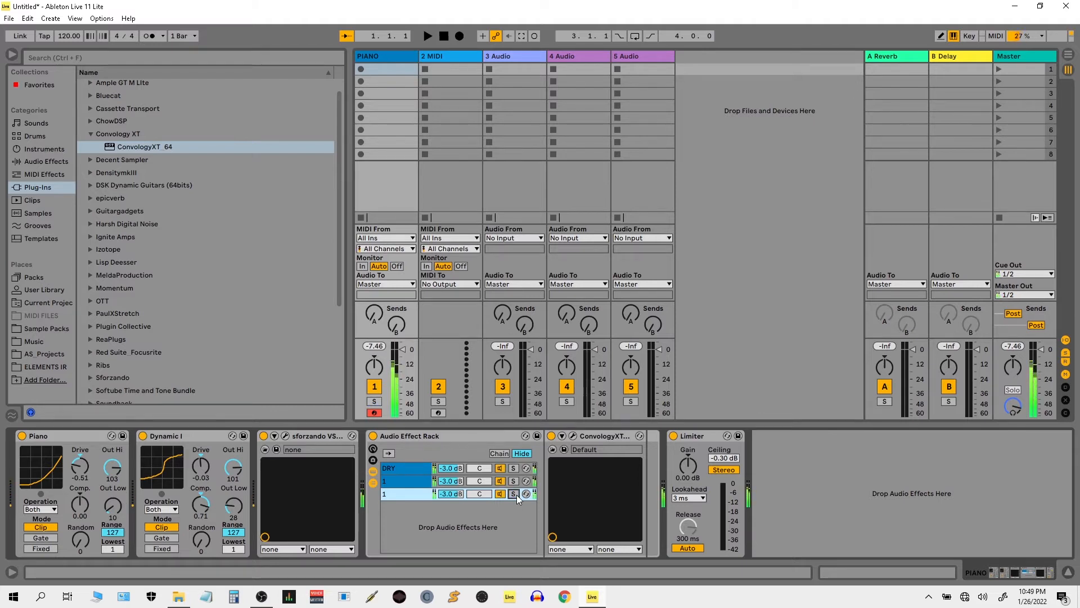
{"action": "left_click", "coordinate": [515, 469]}
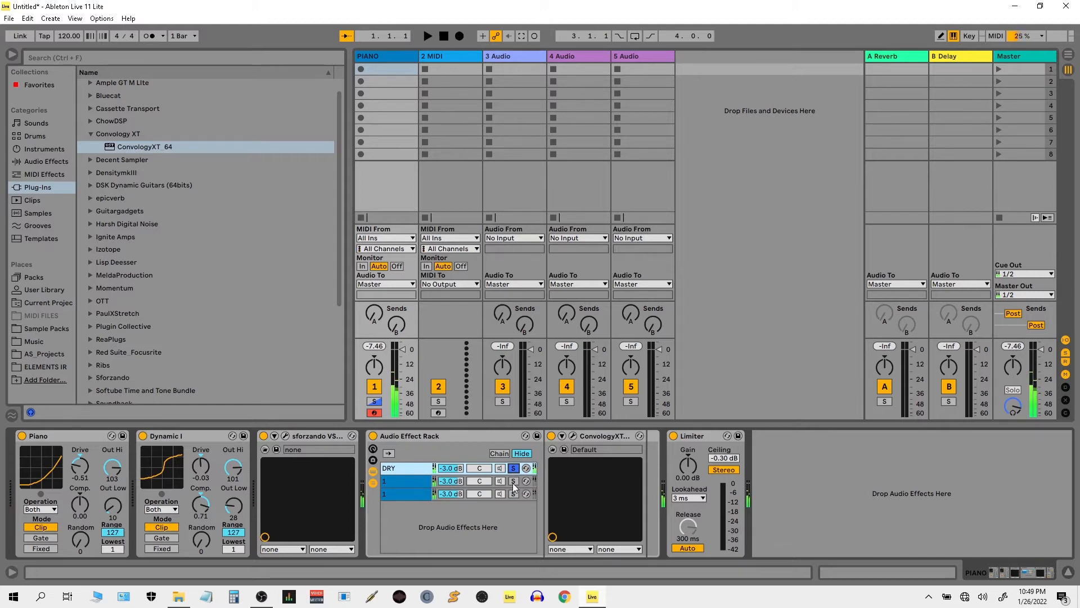
{"action": "left_click", "coordinate": [513, 483]}
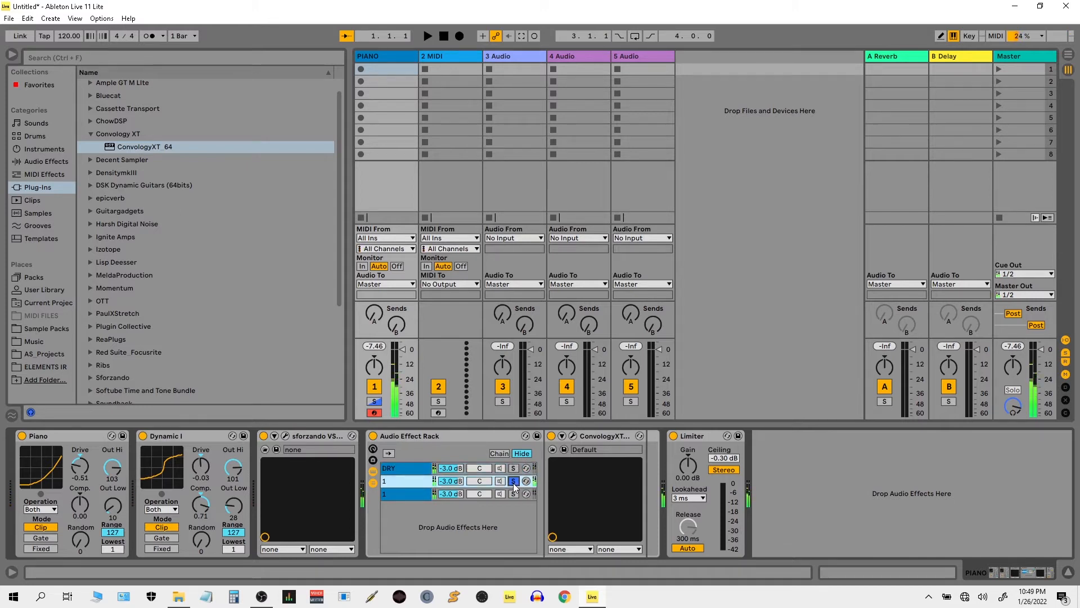
Solo the third rack chain, pan it to 15R, and unsolo it to hear all chains together
{"action": "left_click", "coordinate": [513, 494]}
{"action": "left_click", "coordinate": [478, 495]}
{"action": "mouse_move", "coordinate": [478, 496]}
{"action": "left_mouse_down"}
{"action": "mouse_move", "coordinate": [479, 484]}
{"action": "mouse_move", "coordinate": [480, 501]}
{"action": "left_mouse_up"}
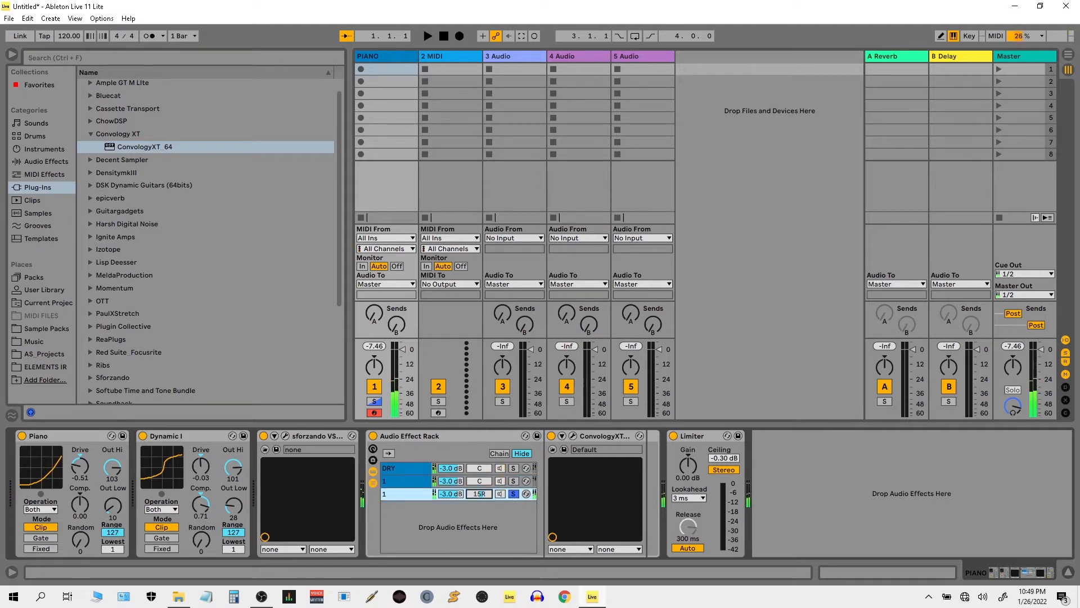
{"action": "left_click", "coordinate": [514, 493]}
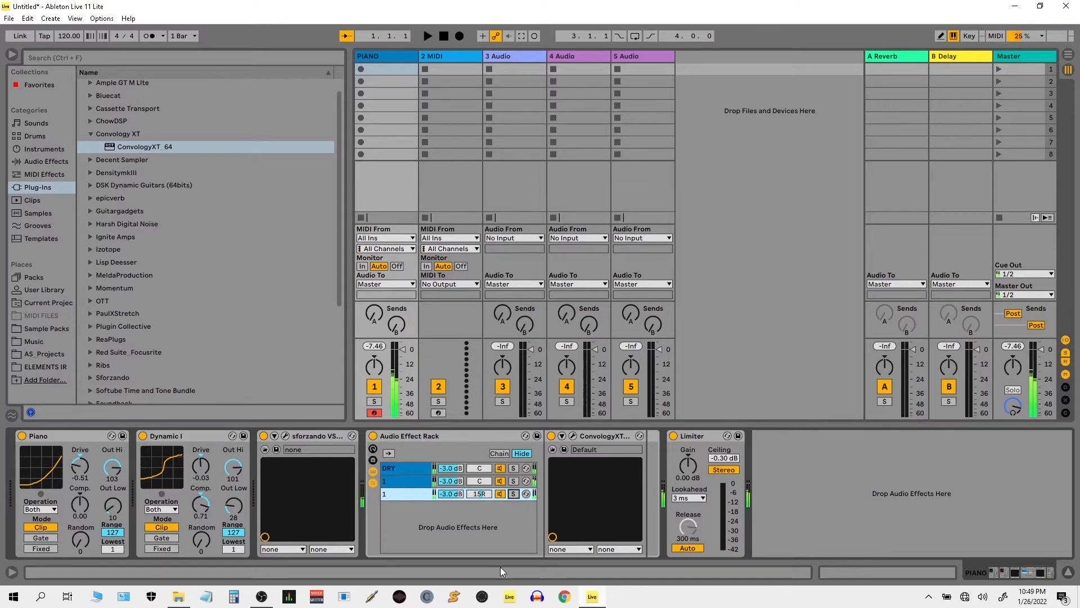
Compare the piano sound with the Audio Effect Rack bypassed and active, playing notes in different octaves
{"action": "left_click", "coordinate": [373, 436]}
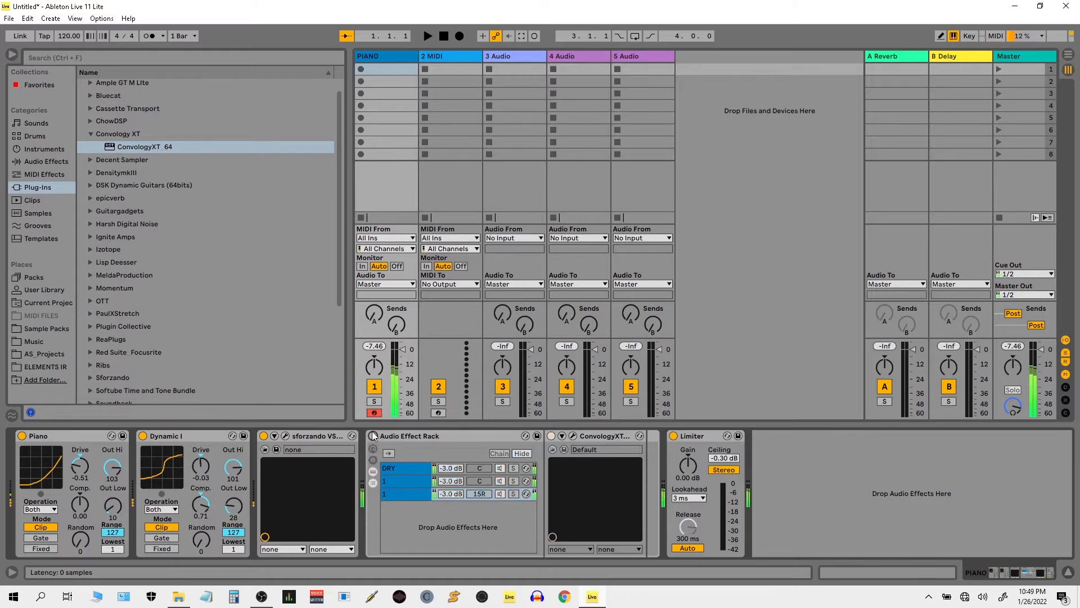
{"action": "key", "text": "z"}
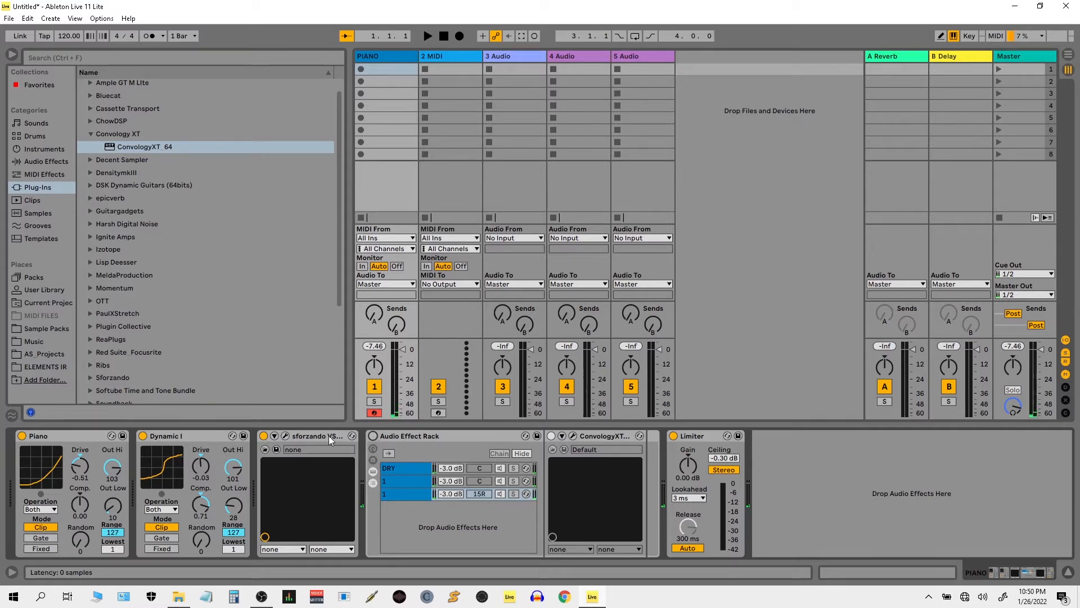
{"action": "left_click", "coordinate": [374, 436]}
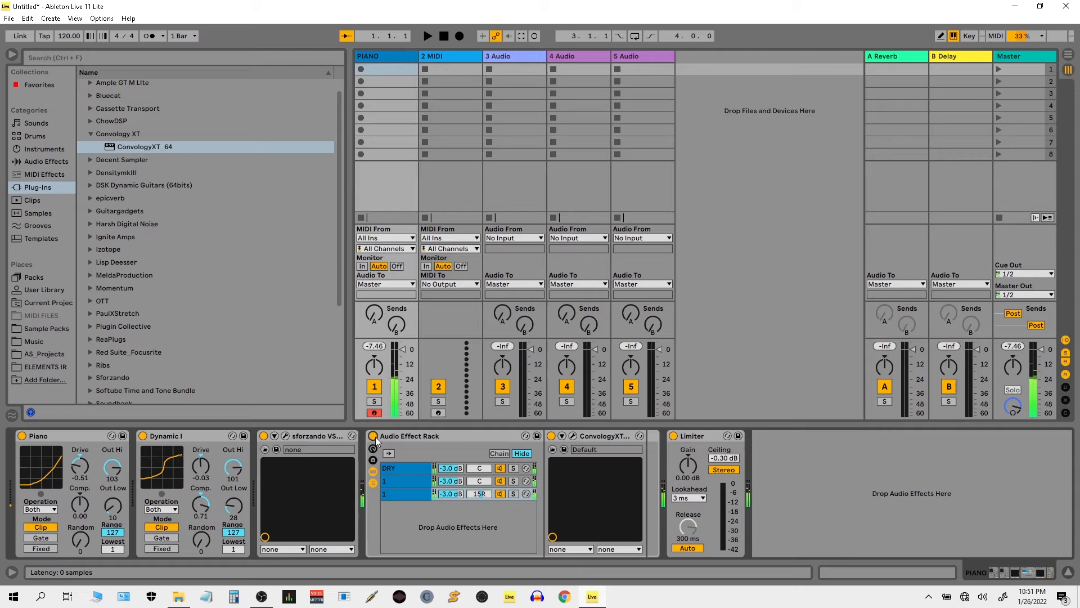
{"action": "key", "text": "z"}
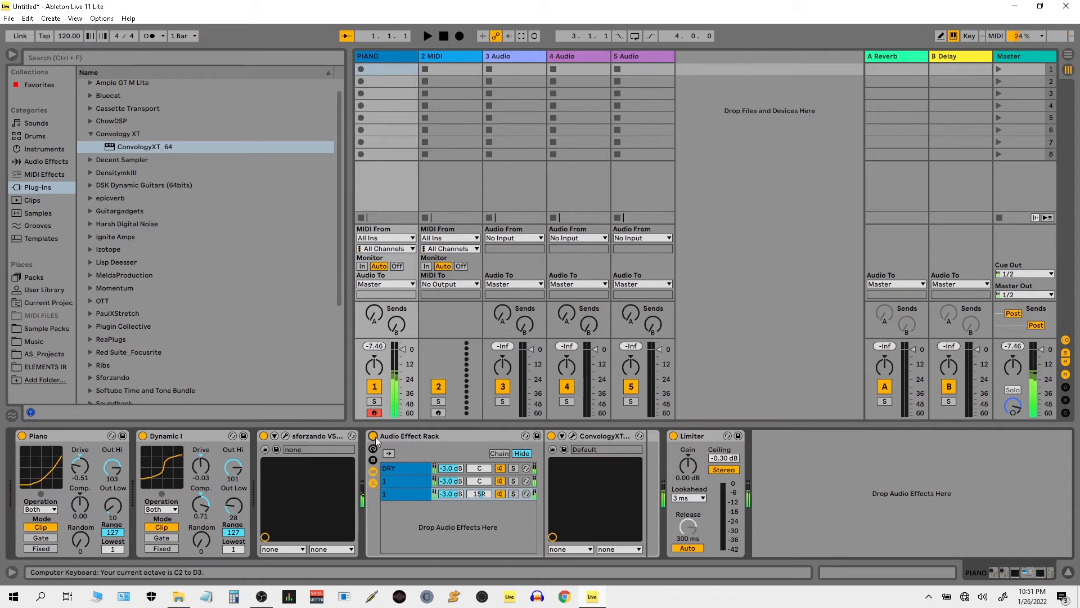
{"action": "key", "text": "x"}
{"action": "key", "text": "a"}
Switch to the Arrangement View with the PIANO track in view and hide the browser
{"action": "key", "text": "Tab"}
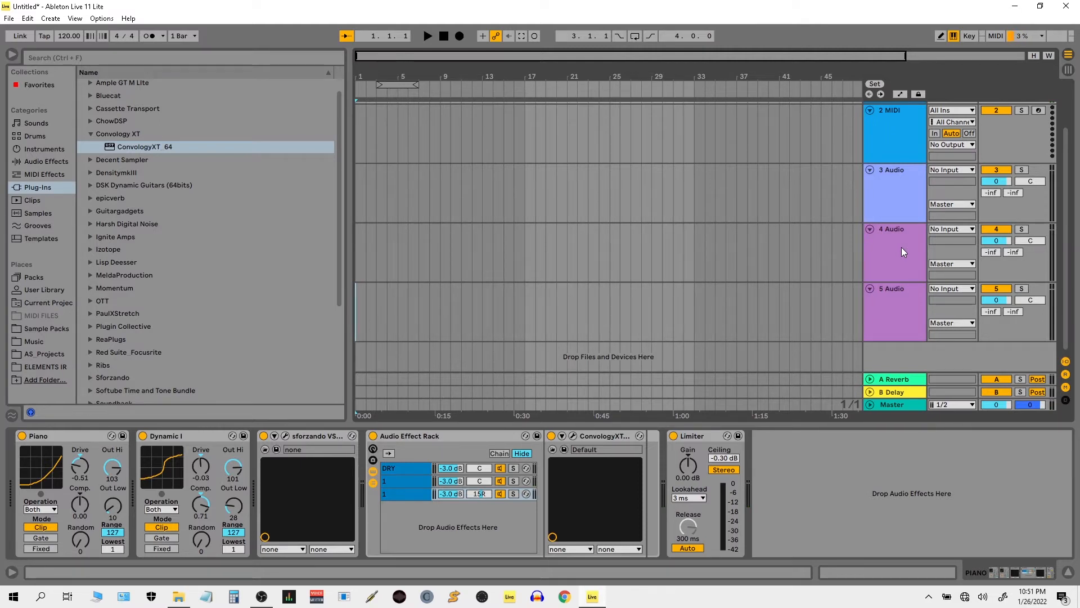
{"action": "scroll", "coordinate": [903, 139], "scroll_direction": "up", "scroll_amount": 2}
{"action": "scroll", "coordinate": [903, 139], "scroll_direction": "up", "scroll_amount": 1}
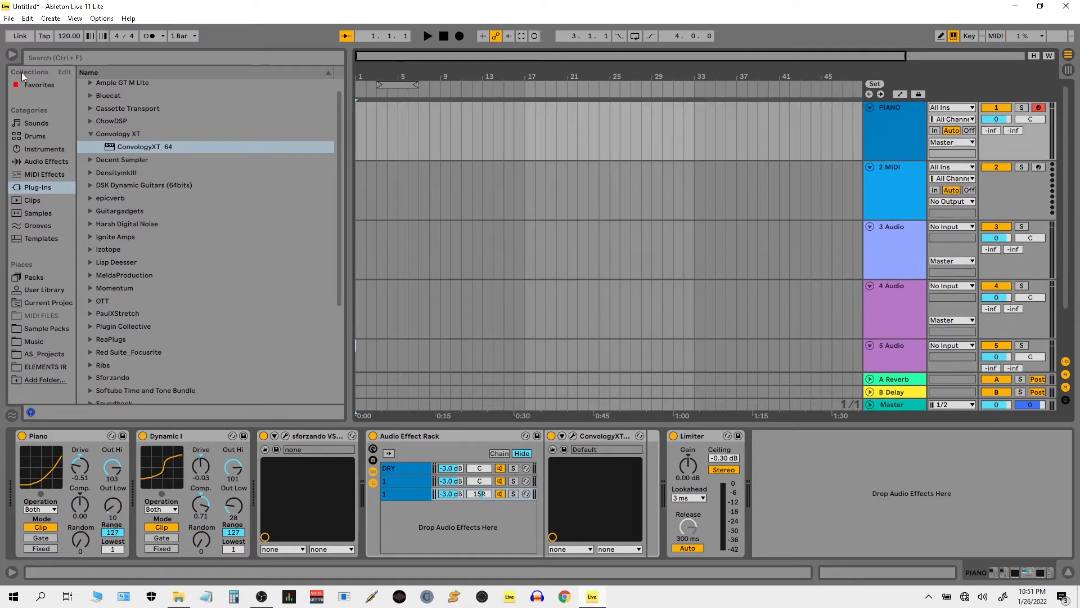
{"action": "left_click", "coordinate": [11, 54]}
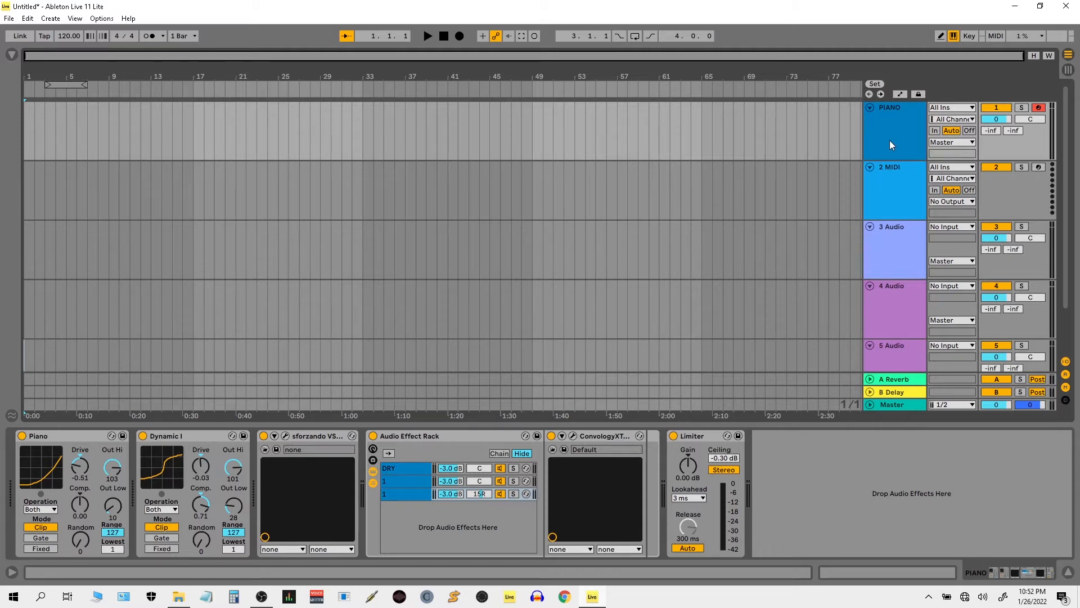
Set the input of the 3 Audio track to Resampling and arm the track for recording
{"action": "left_click", "coordinate": [908, 240]}
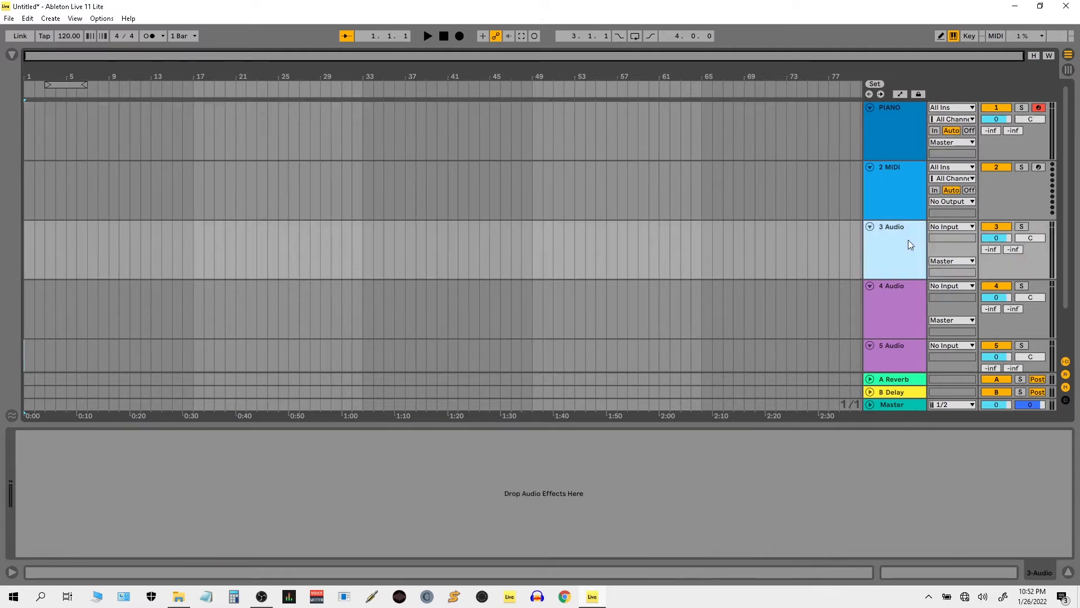
{"action": "left_click", "coordinate": [369, 258]}
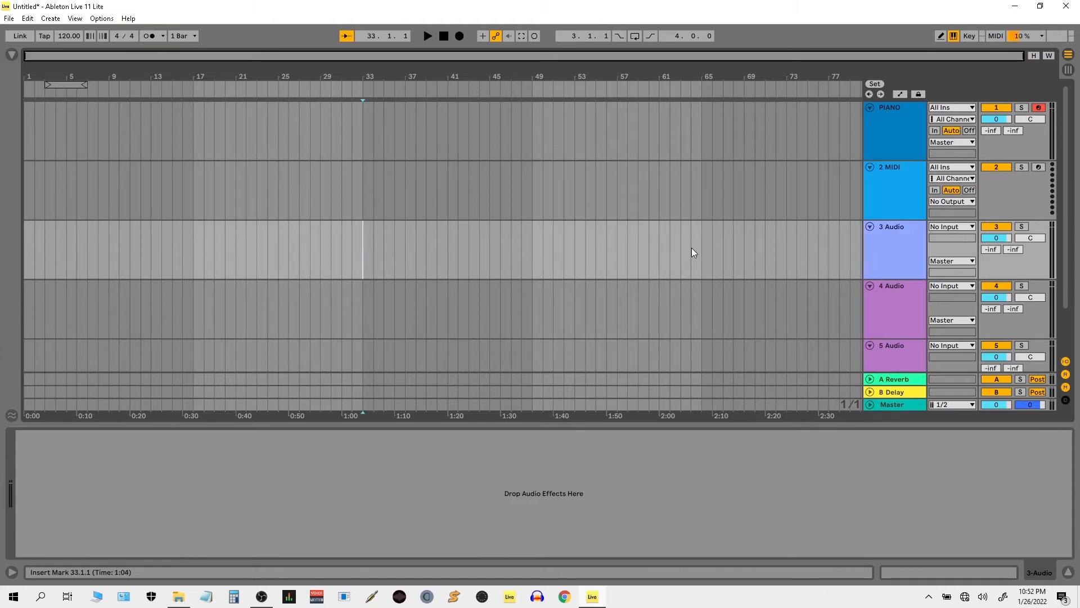
{"action": "left_click", "coordinate": [947, 227]}
{"action": "left_click", "coordinate": [950, 258]}
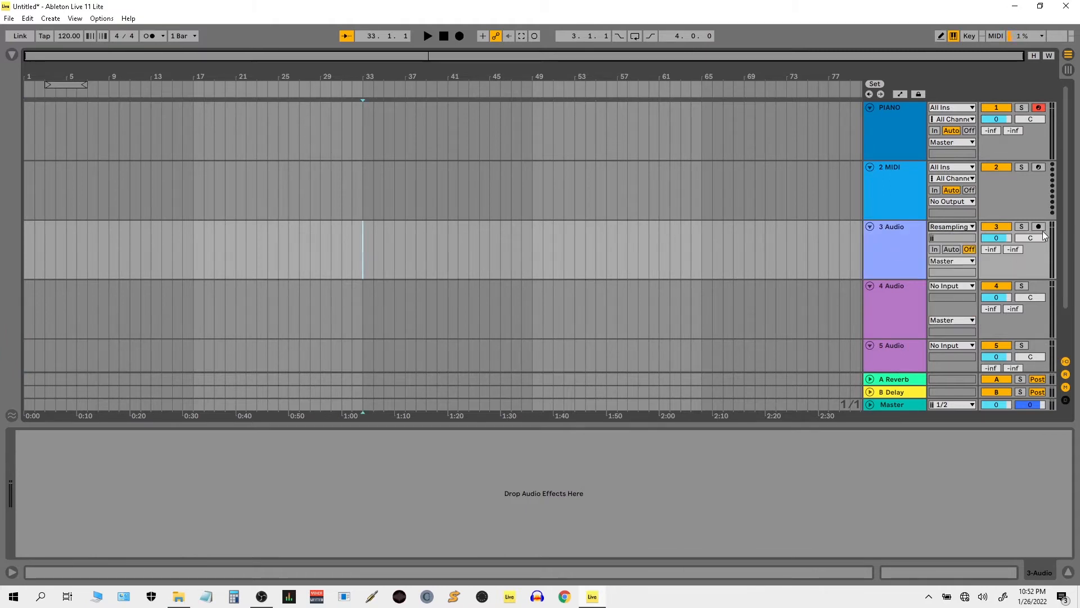
{"action": "left_click", "coordinate": [1039, 227]}
Record a piano performance from bar 33 to about bar 57 onto the PIANO and 3 Audio tracks
{"action": "left_click", "coordinate": [355, 237]}
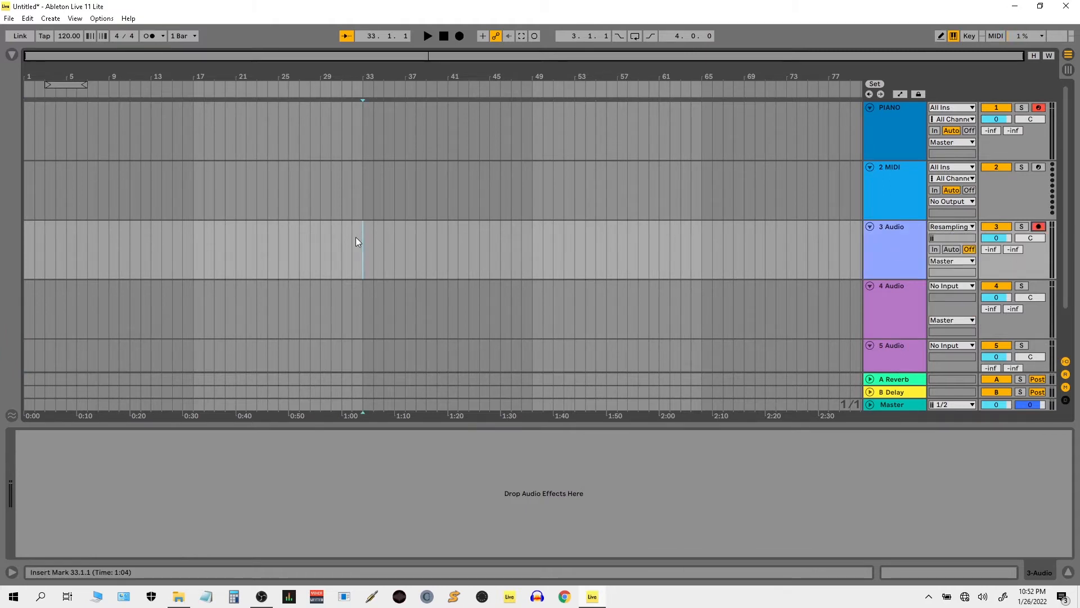
{"action": "left_click", "coordinate": [363, 233]}
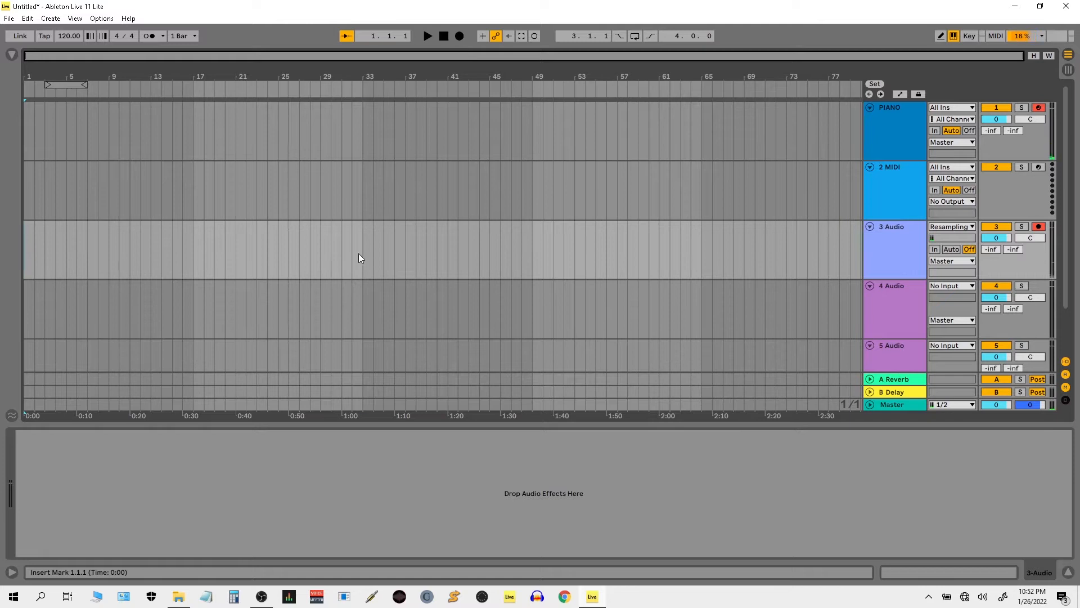
{"action": "left_click", "coordinate": [461, 38]}
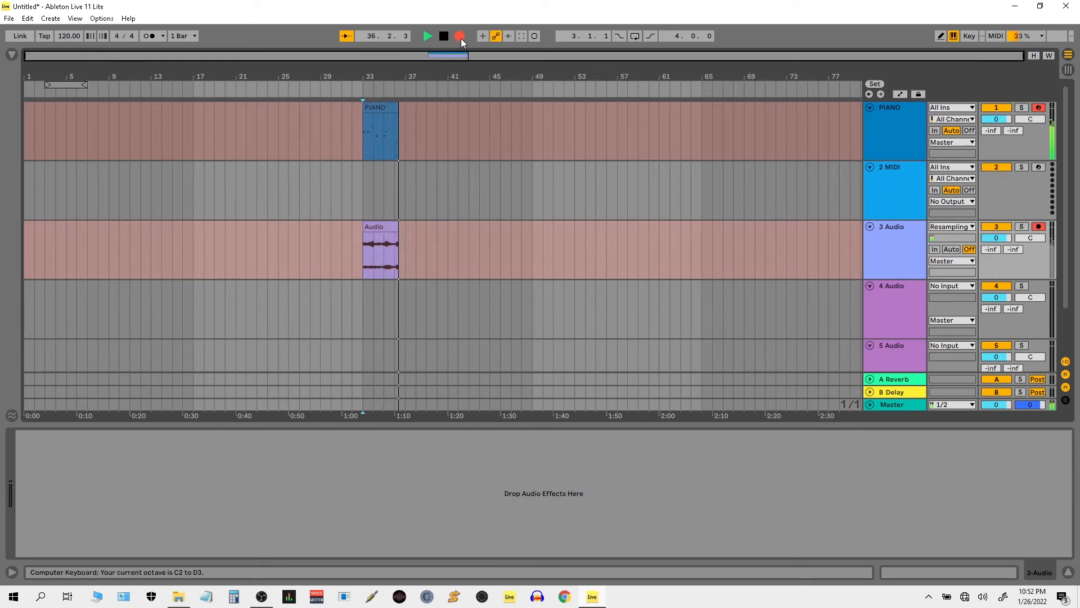
{"action": "key", "text": "x"}
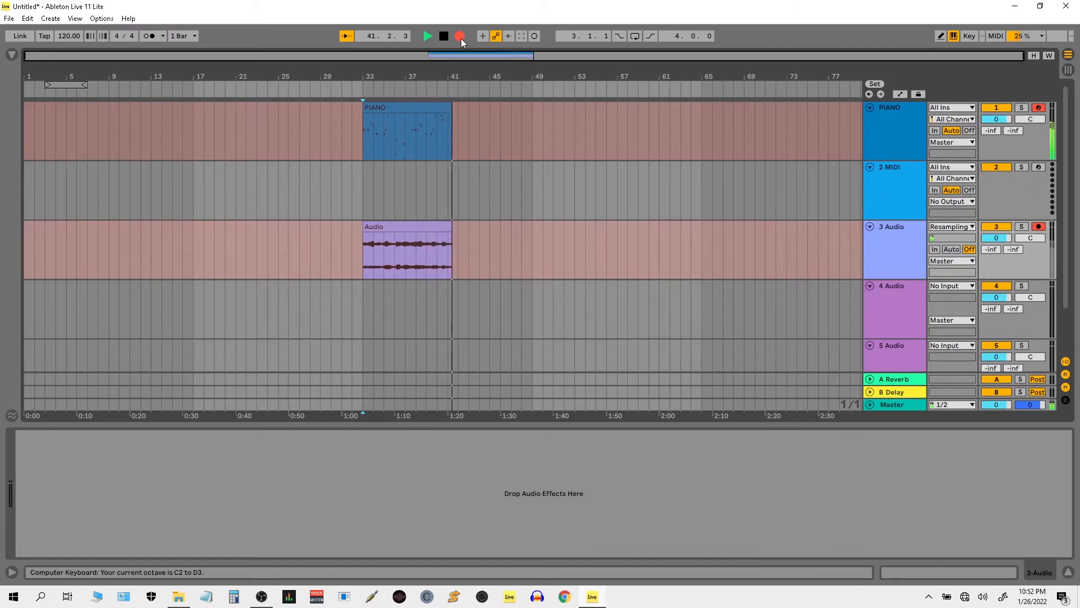
{"action": "key", "text": "x"}
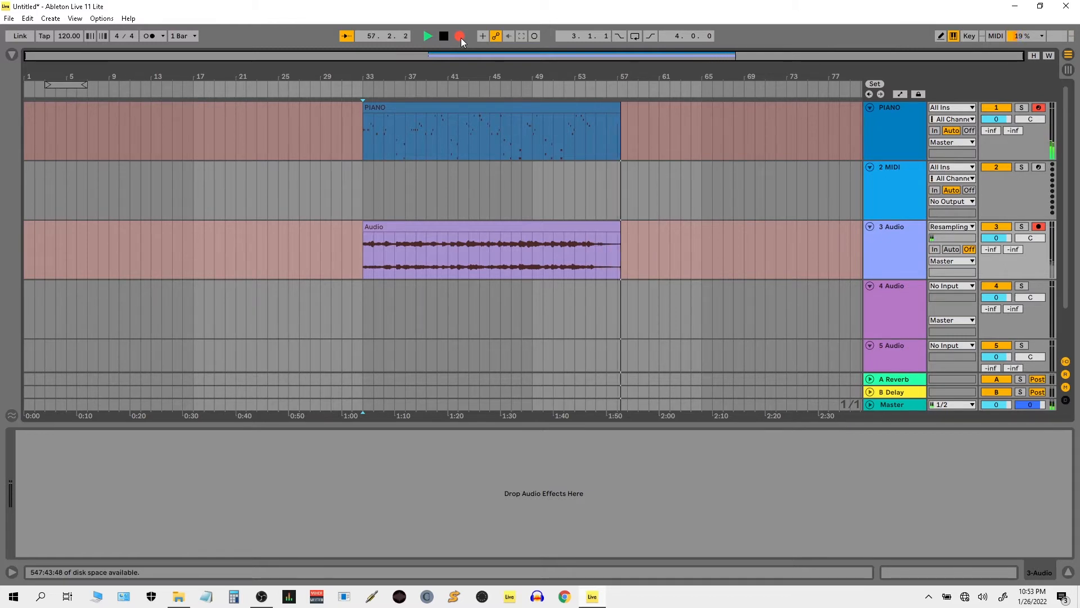
{"action": "key", "text": "space"}
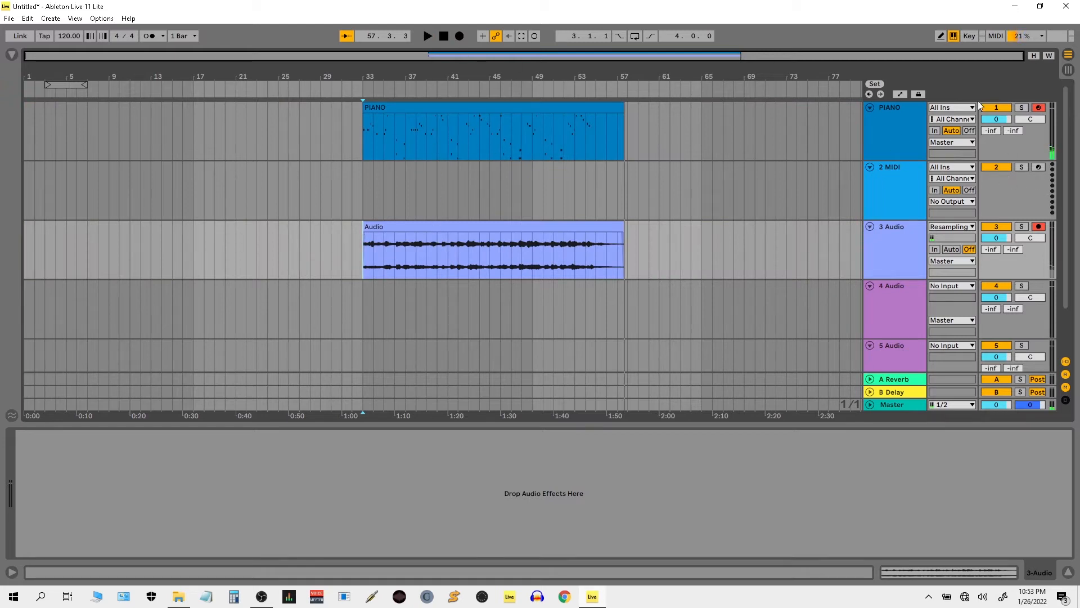
Mute the PIANO track, turn off all its devices from the Piano velocity effect to the Limiter, and hide the device view
{"action": "left_click", "coordinate": [886, 112]}
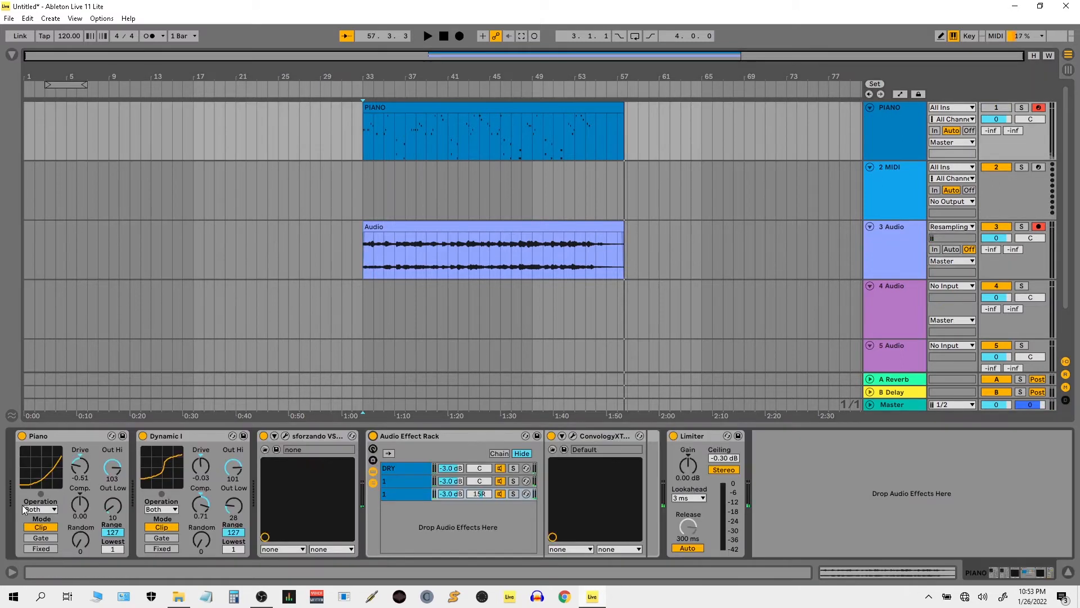
{"action": "left_click", "coordinate": [62, 436]}
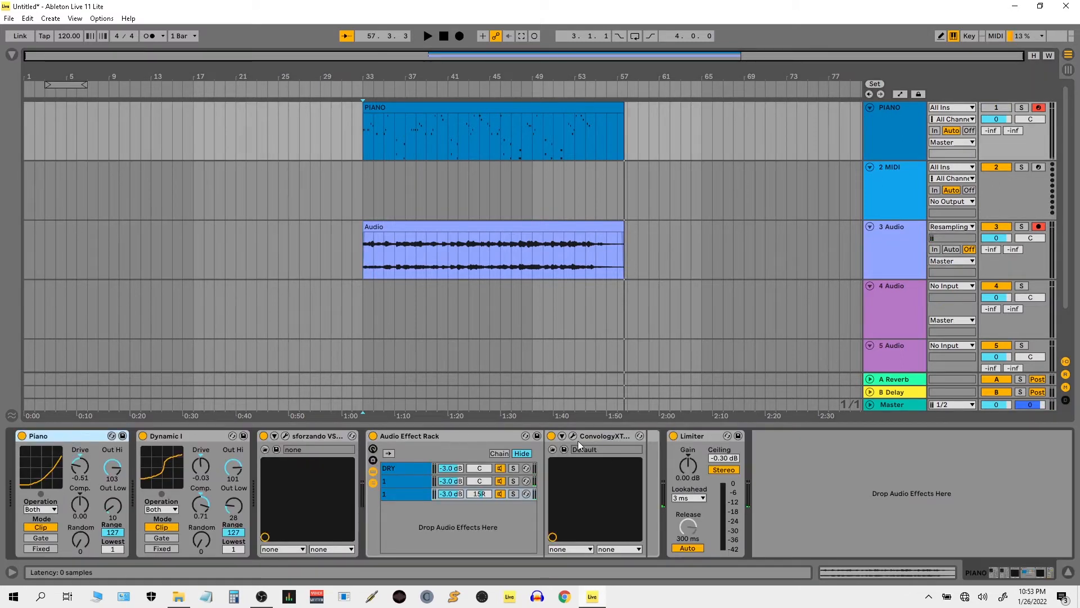
{"action": "left_click", "coordinate": [692, 435], "text": "shift"}
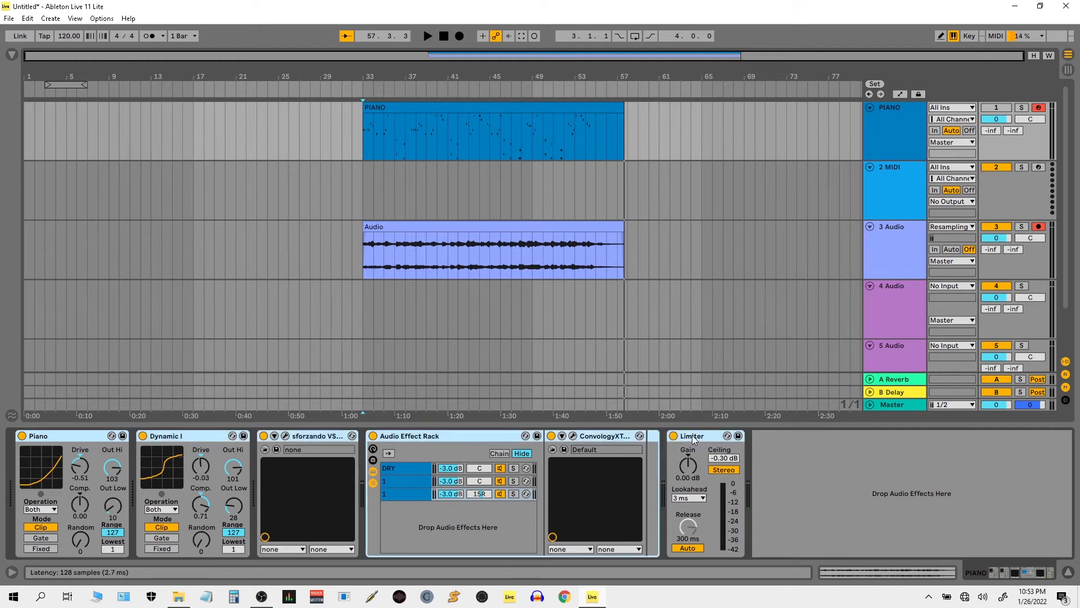
{"action": "left_click", "coordinate": [23, 436]}
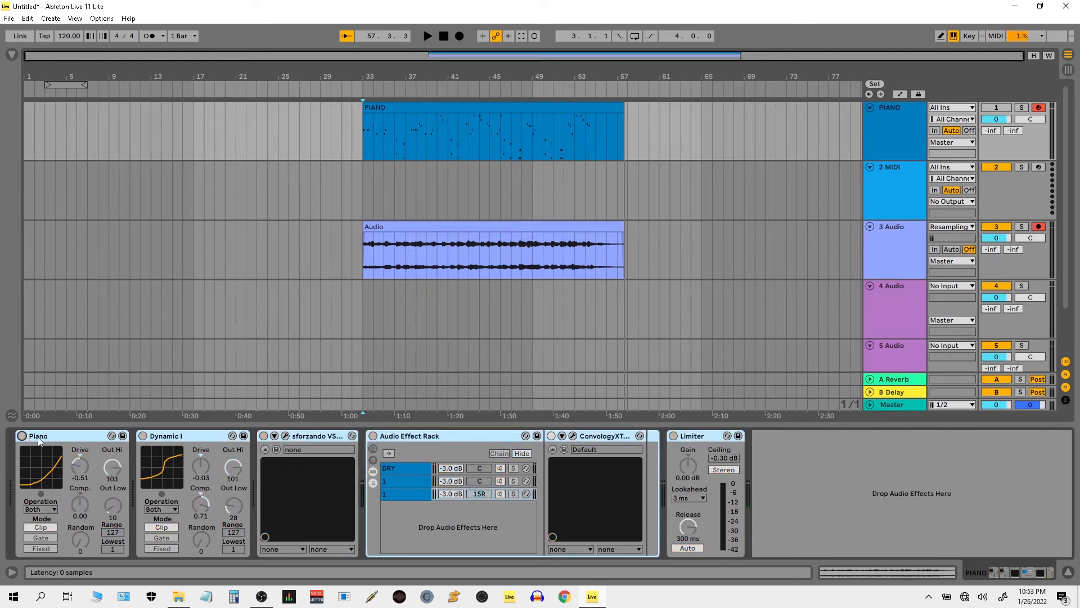
{"action": "left_click", "coordinate": [1069, 573]}
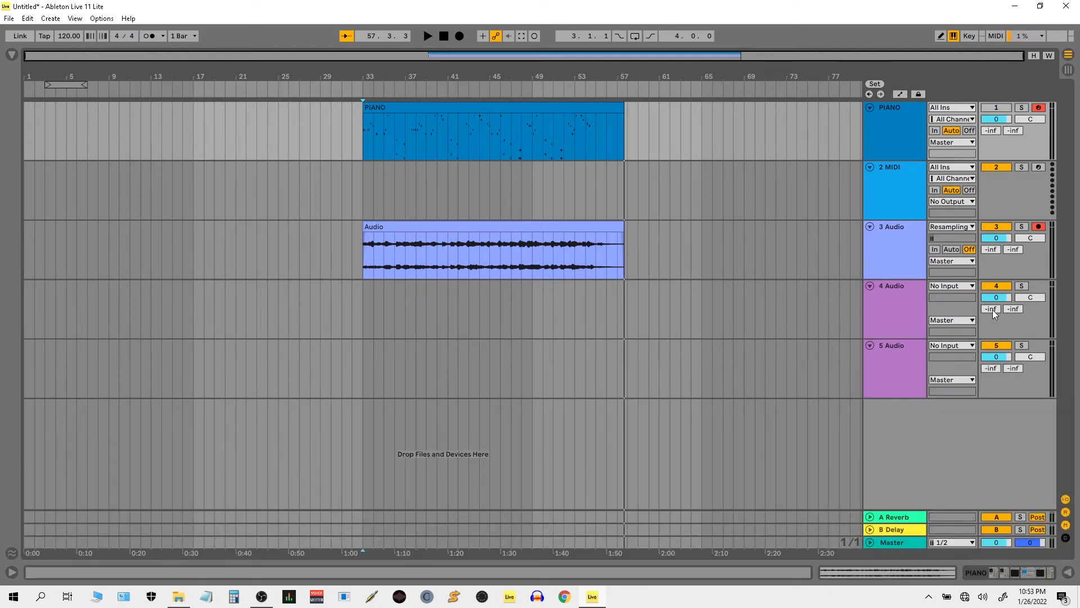
Set the input of the 3 Audio track to Ext. In, solo the track and audition its recording from bar 33
{"action": "left_click", "coordinate": [968, 228]}
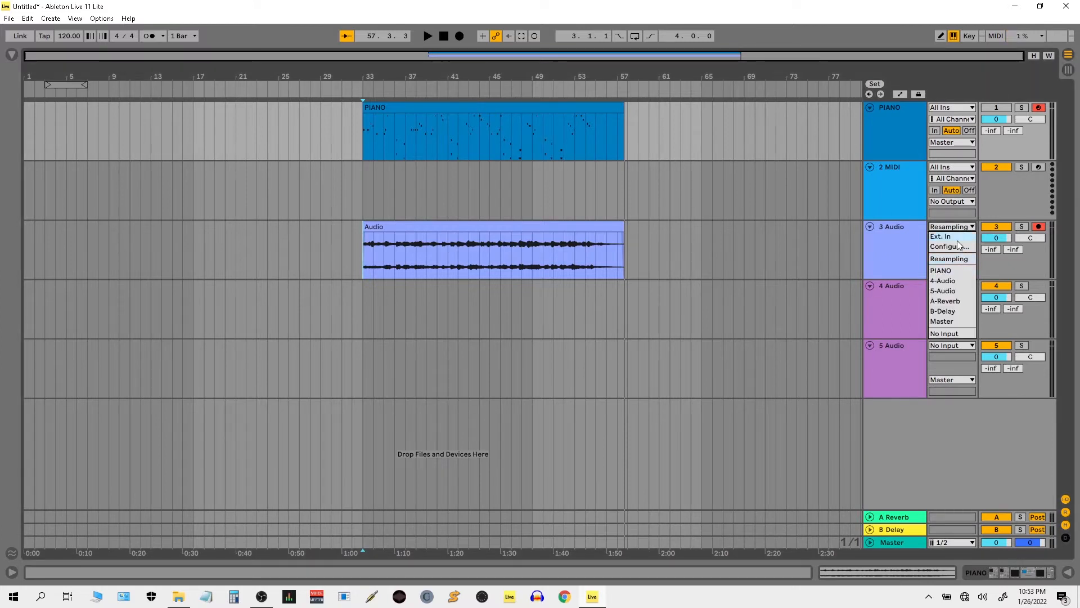
{"action": "left_click", "coordinate": [958, 242]}
{"action": "left_click", "coordinate": [1021, 226]}
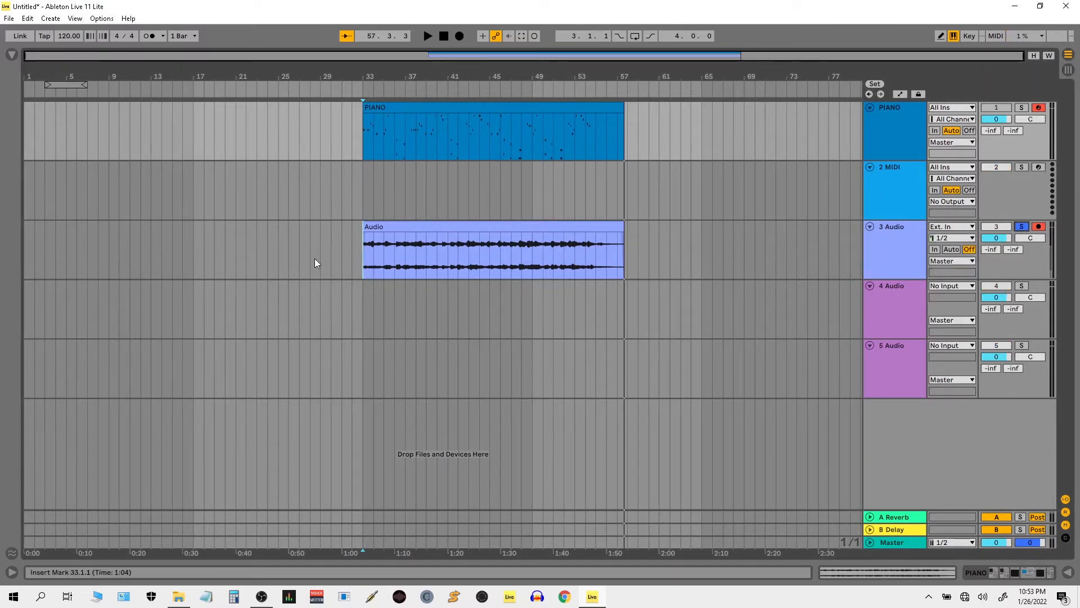
{"action": "key", "text": "space"}
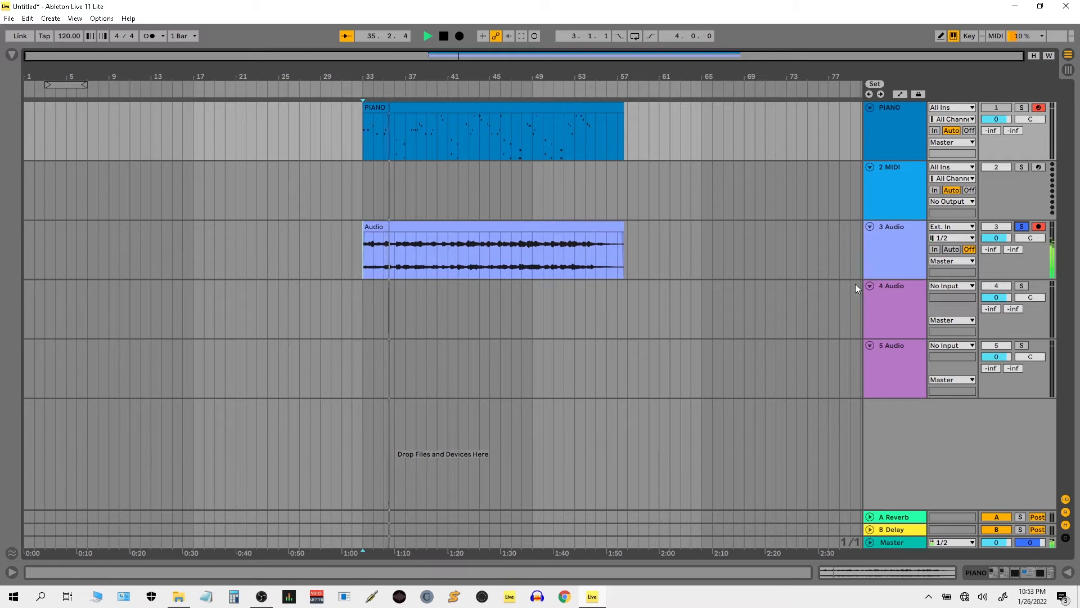
{"action": "key", "text": "space"}
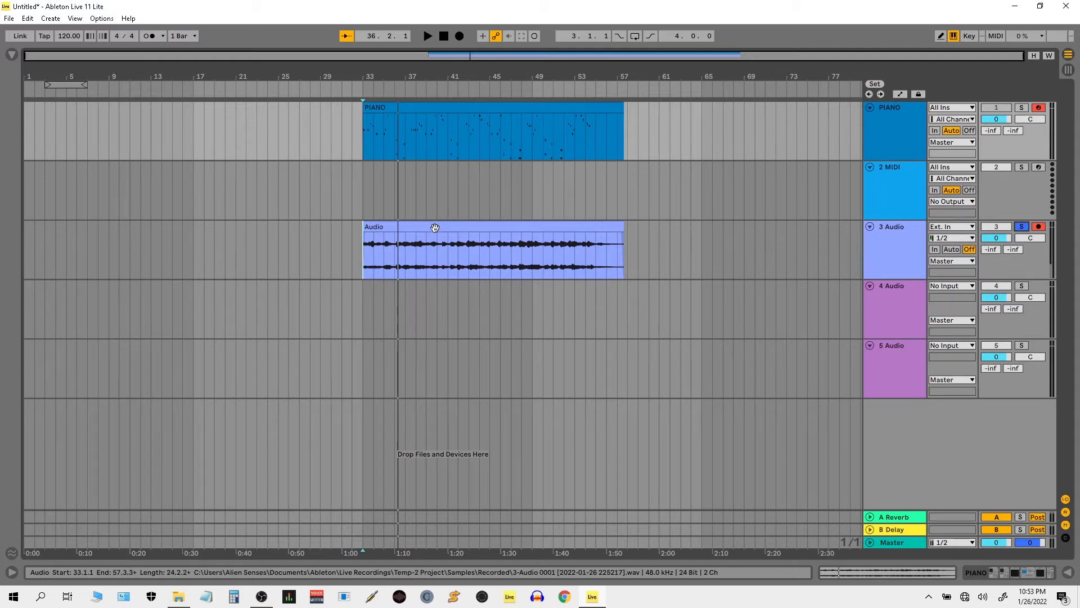
Copy the recorded audio clip to the 4 Audio track at bar 33 and transpose the copy by -24 semitones
{"action": "left_click", "coordinate": [434, 225]}
{"action": "left_click_drag", "start_coordinate": [420, 228], "coordinate": [445, 286]}
{"action": "double_click", "coordinate": [446, 287]}
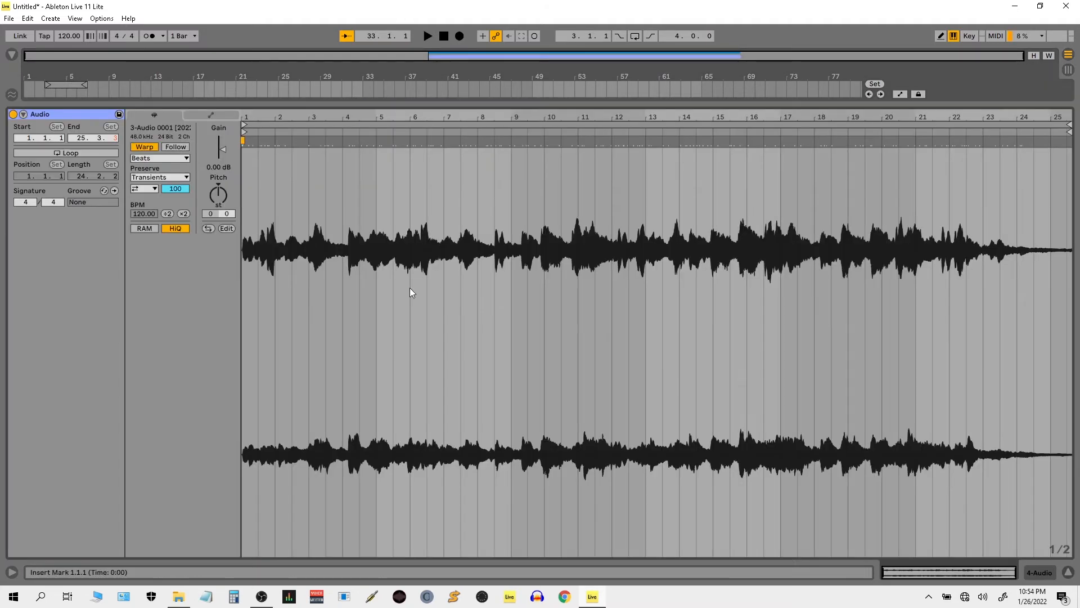
{"action": "type", "text": "-24"}
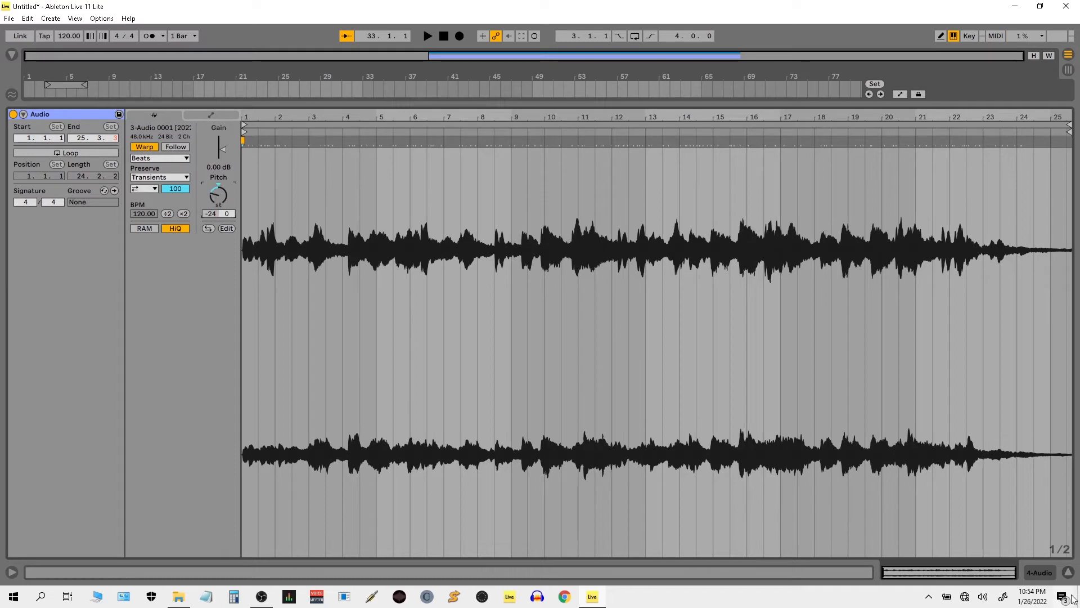
{"action": "left_click", "coordinate": [1068, 573]}
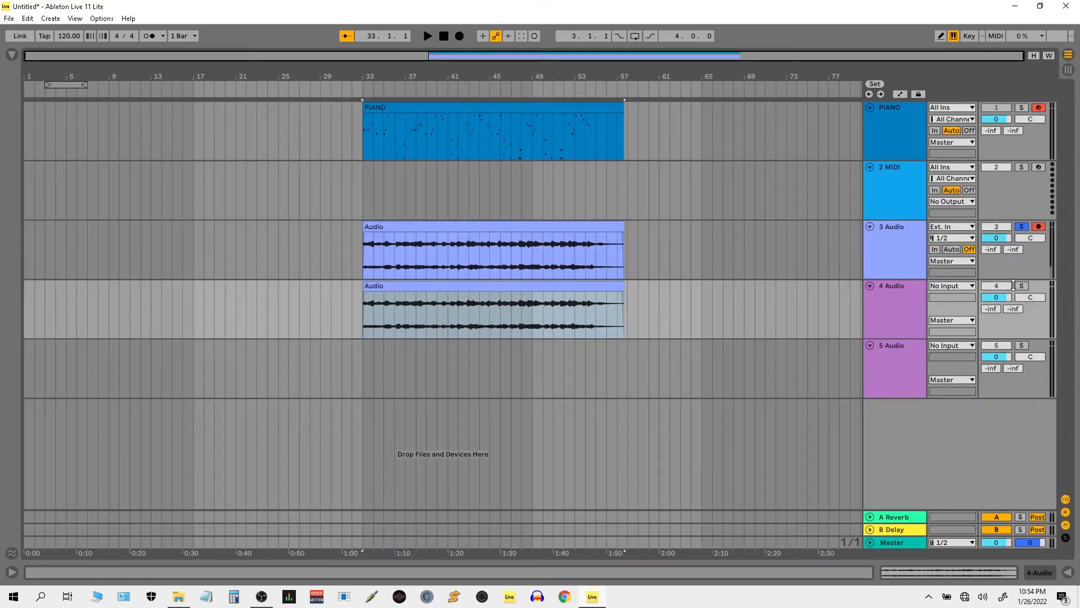
Solo the 4 Audio track and audition the transposed clip with its clip settings open
{"action": "left_click", "coordinate": [1022, 286]}
{"action": "key", "text": "space"}
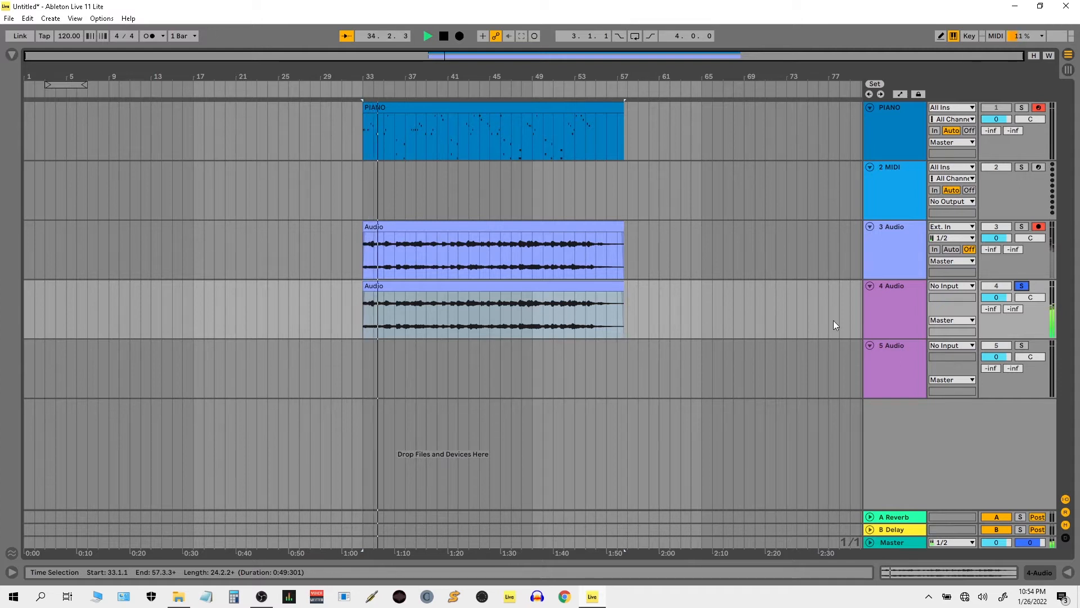
{"action": "double_click", "coordinate": [531, 286]}
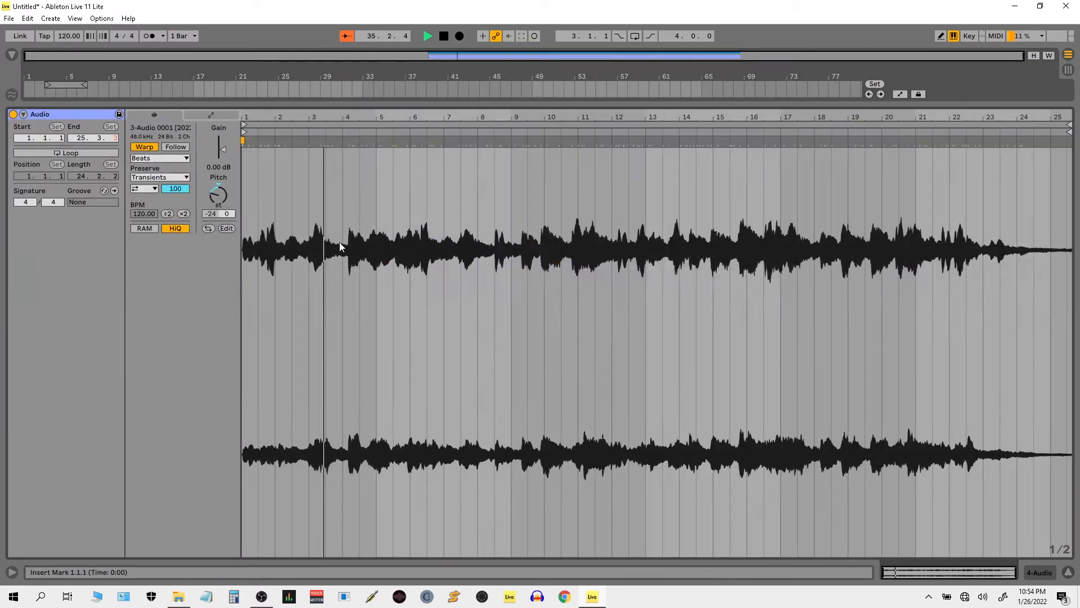
Try the Tones warp mode with a grain size of 100 on the transposed clip
{"action": "left_click", "coordinate": [169, 159]}
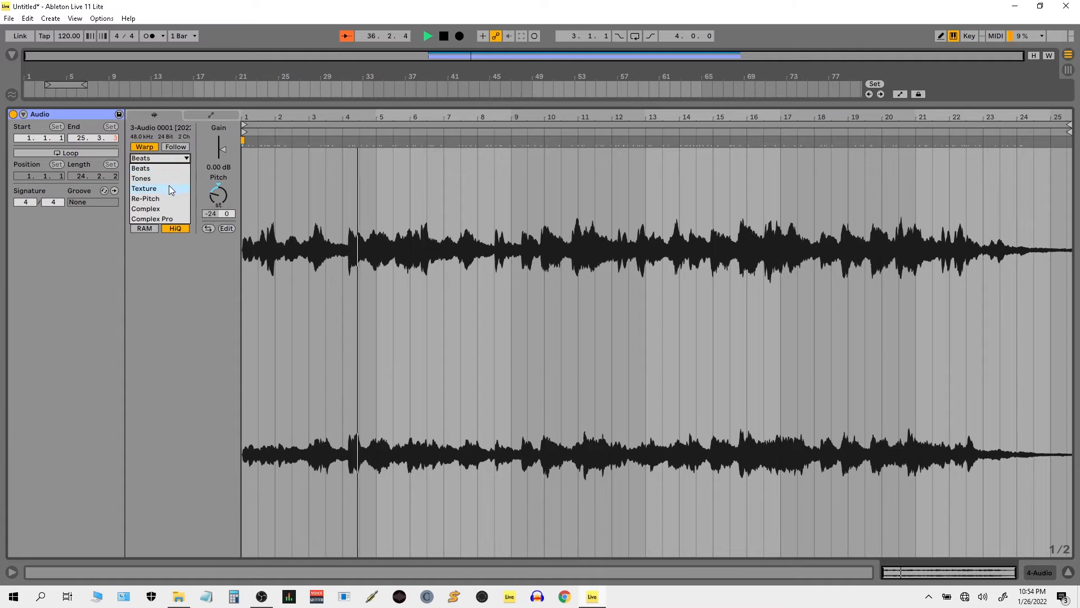
{"action": "left_click", "coordinate": [168, 180]}
{"action": "left_click_drag", "start_coordinate": [175, 180], "coordinate": [174, 178]}
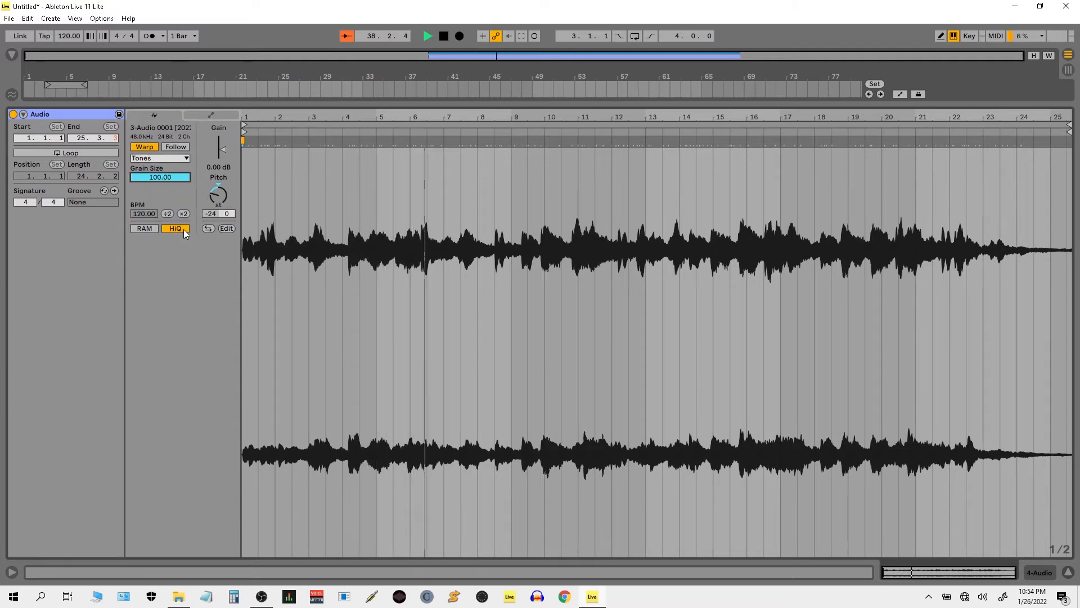
Set the transposed clip's warp mode to Texture with a grain size of 263
{"action": "left_click", "coordinate": [171, 157]}
{"action": "left_click", "coordinate": [159, 191]}
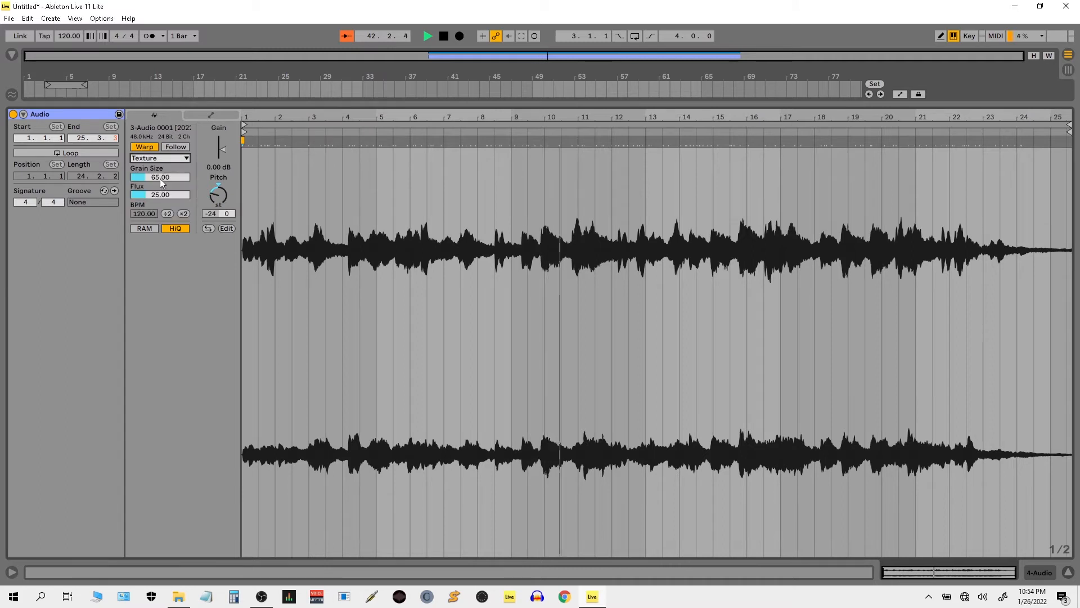
{"action": "left_click_drag", "start_coordinate": [160, 178], "coordinate": [160, 121]}
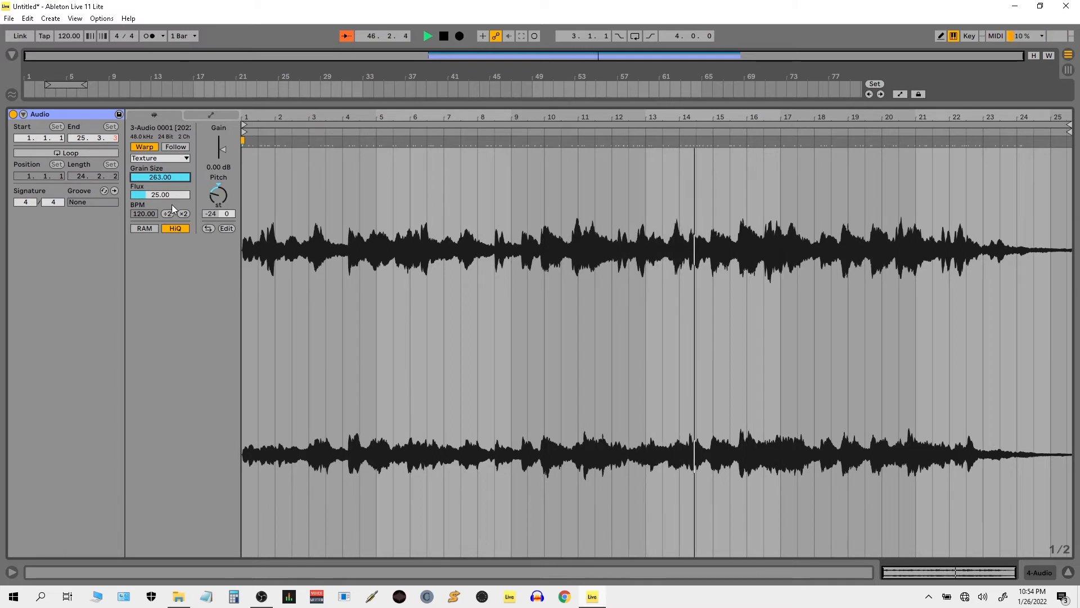
Enable RAM mode and disable HiQ for the transposed clip, replay it from the start and hide the clip settings
{"action": "left_click", "coordinate": [148, 227]}
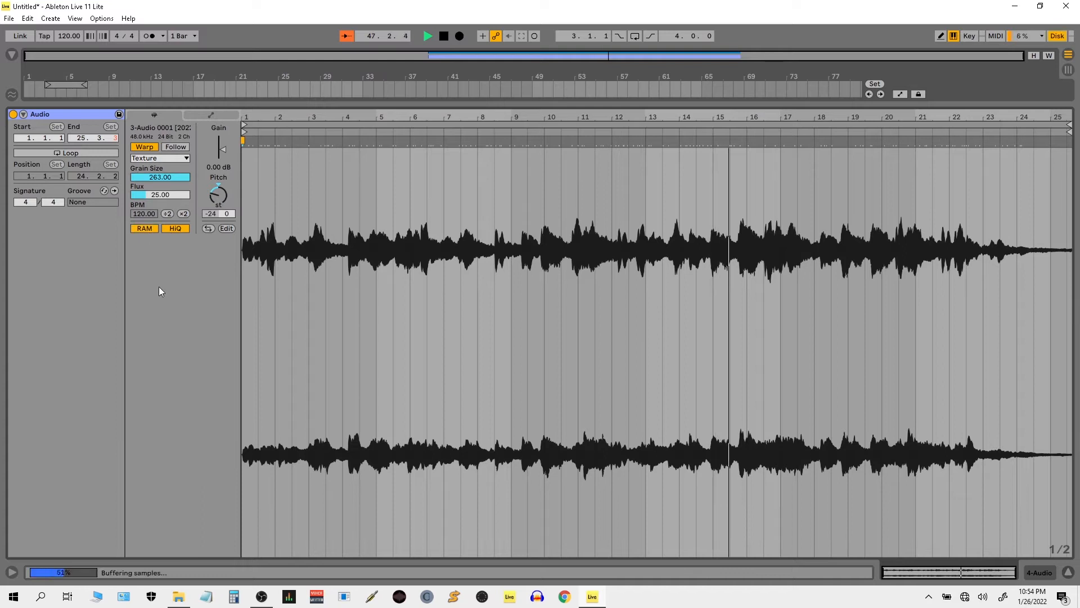
{"action": "left_click", "coordinate": [175, 228]}
{"action": "key", "text": "space"}
{"action": "key", "text": "space"}
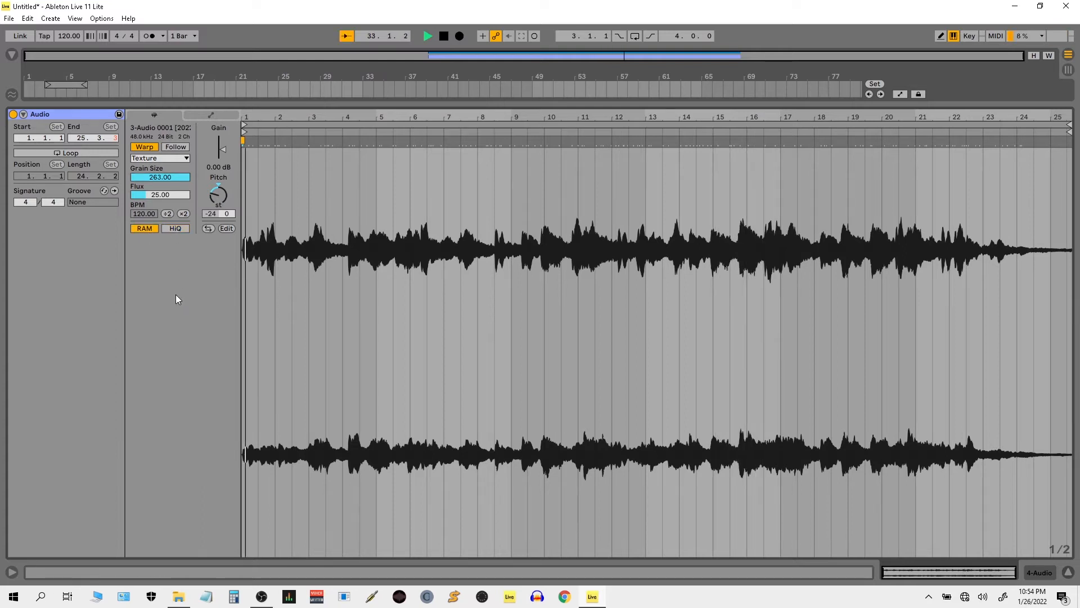
{"action": "left_click", "coordinate": [1068, 572]}
Set the pitch of the clip on the 4 Audio track to -36 semitones and replay it from the start
{"action": "double_click", "coordinate": [518, 287]}
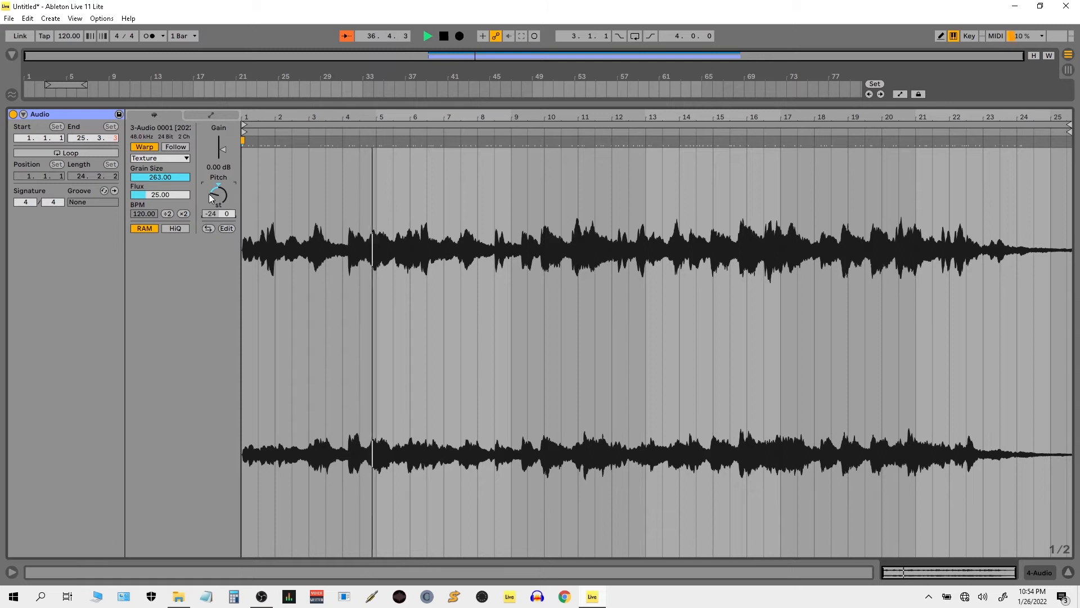
{"action": "type", "text": "-36"}
{"action": "key", "text": "Return"}
{"action": "key", "text": "space"}
{"action": "key", "text": "space"}
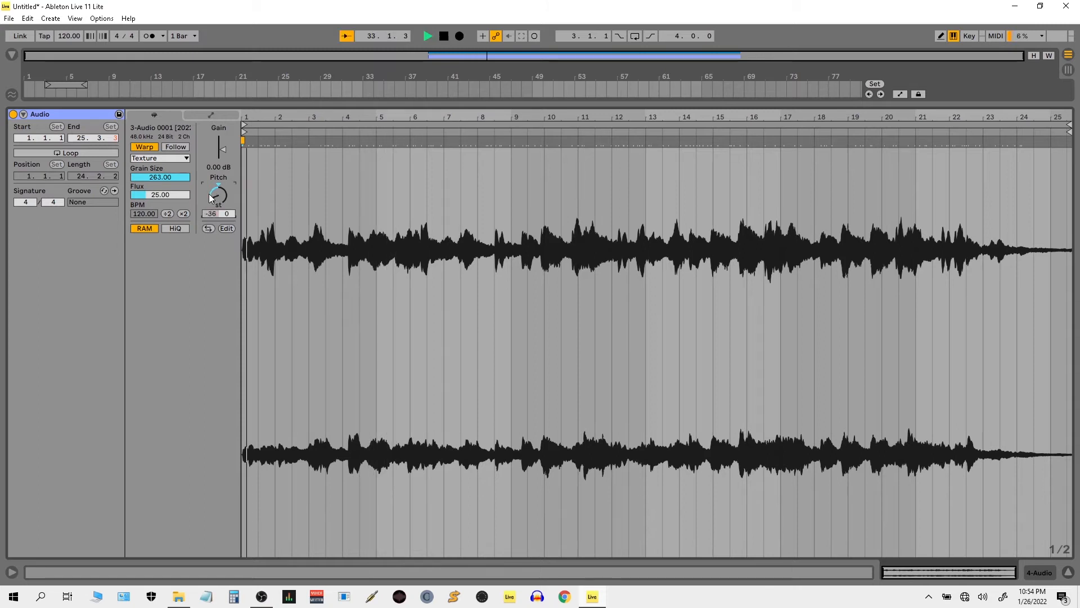
{"action": "left_click", "coordinate": [1068, 574]}
Show the browser and add a Utility audio effect to the 4 Audio track
{"action": "double_click", "coordinate": [916, 305]}
{"action": "left_click", "coordinate": [12, 55]}
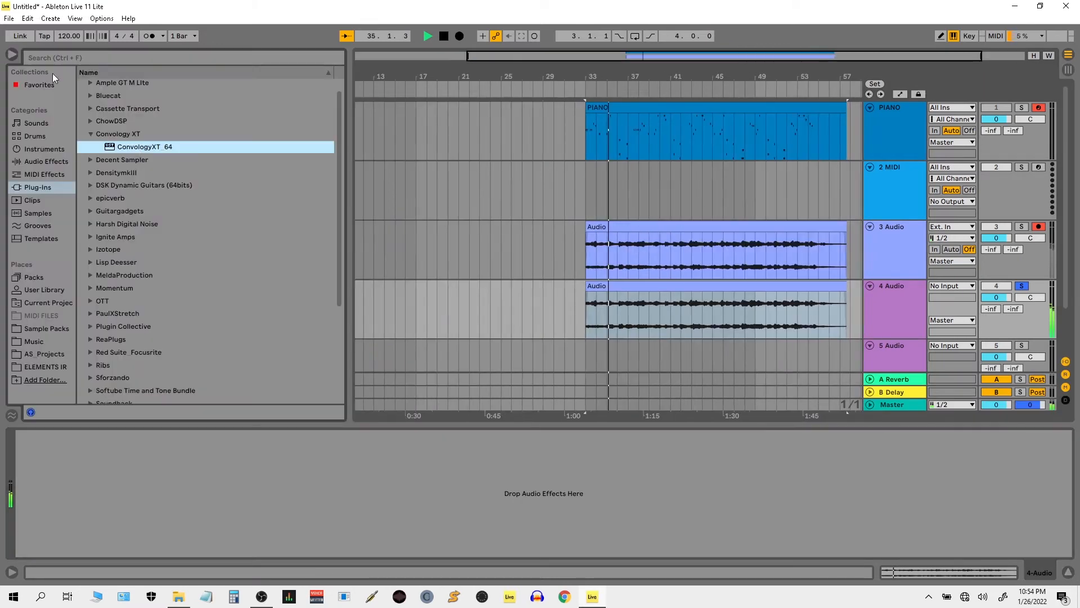
{"action": "left_click", "coordinate": [46, 161]}
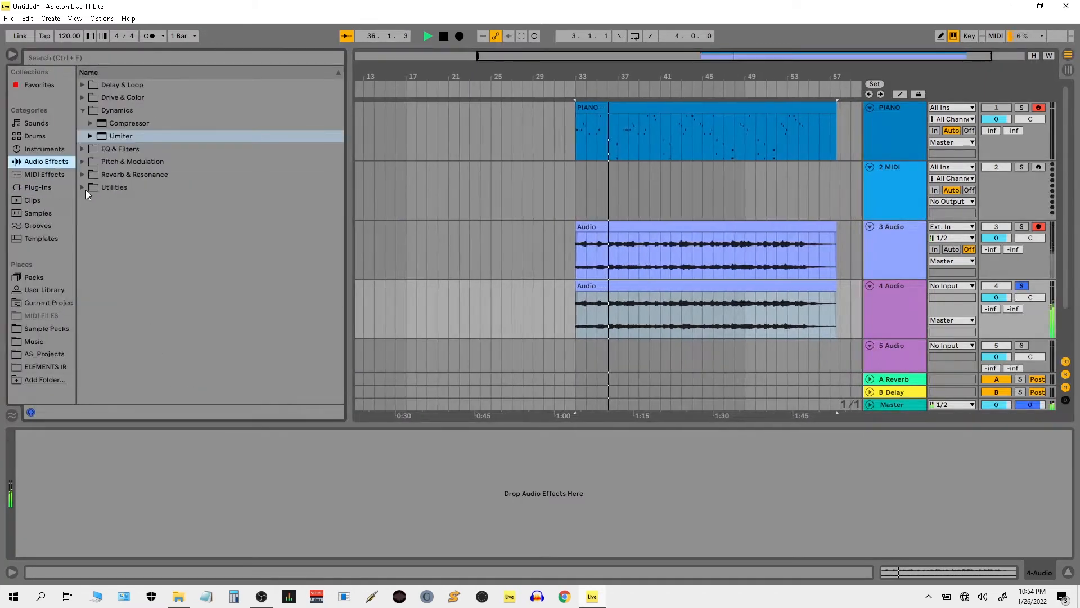
{"action": "left_click", "coordinate": [83, 190]}
{"action": "left_click", "coordinate": [117, 200]}
{"action": "left_click_drag", "start_coordinate": [108, 447], "coordinate": [85, 512]}
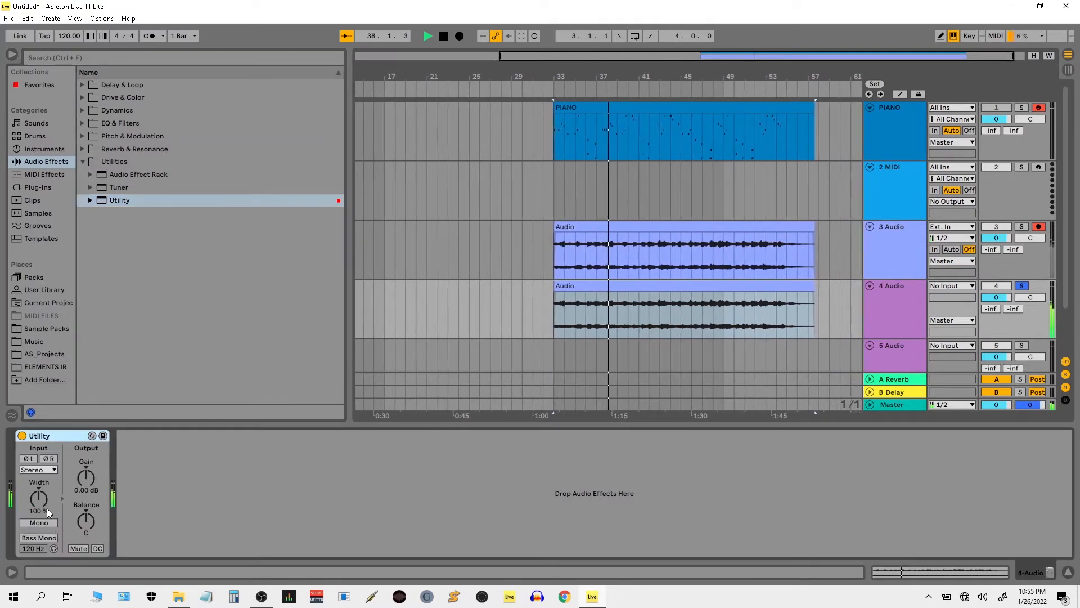
Try the Utility at 0% width and in full mono, and settle on 100% width with Bass Mono at 120 Hz
{"action": "mouse_move", "coordinate": [42, 499]}
{"action": "left_mouse_down"}
{"action": "mouse_move", "coordinate": [43, 523]}
{"action": "mouse_move", "coordinate": [42, 490]}
{"action": "left_mouse_up"}
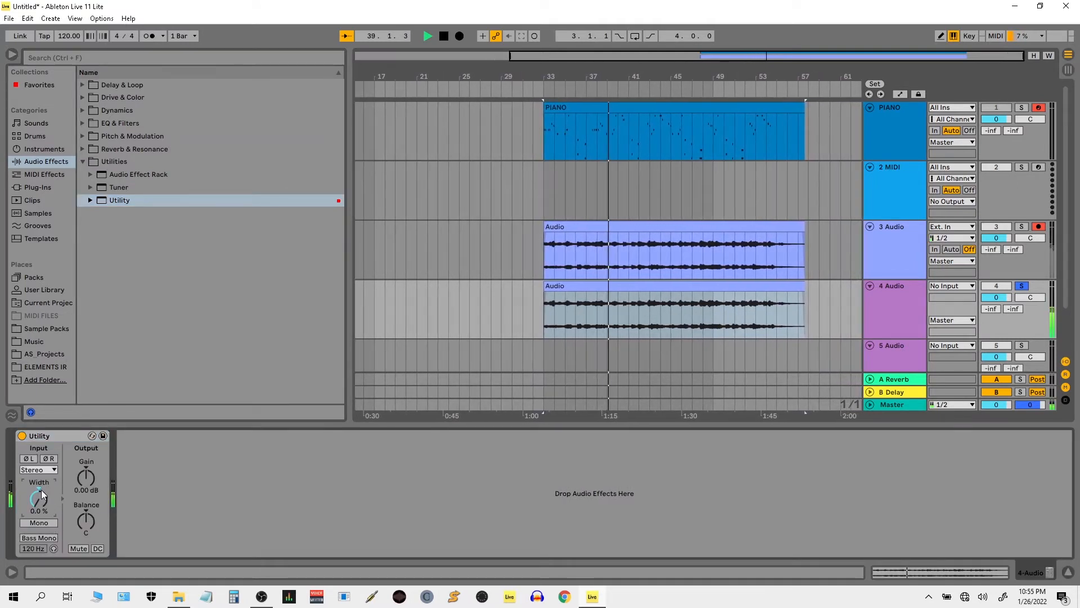
{"action": "left_click", "coordinate": [41, 523]}
{"action": "left_click", "coordinate": [39, 522]}
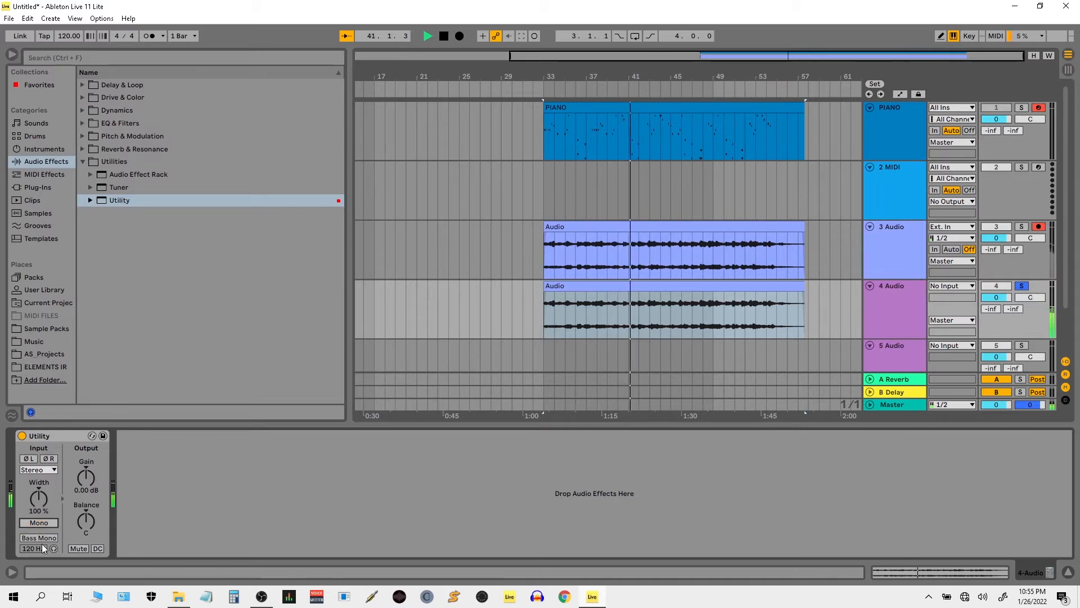
{"action": "left_click", "coordinate": [43, 539]}
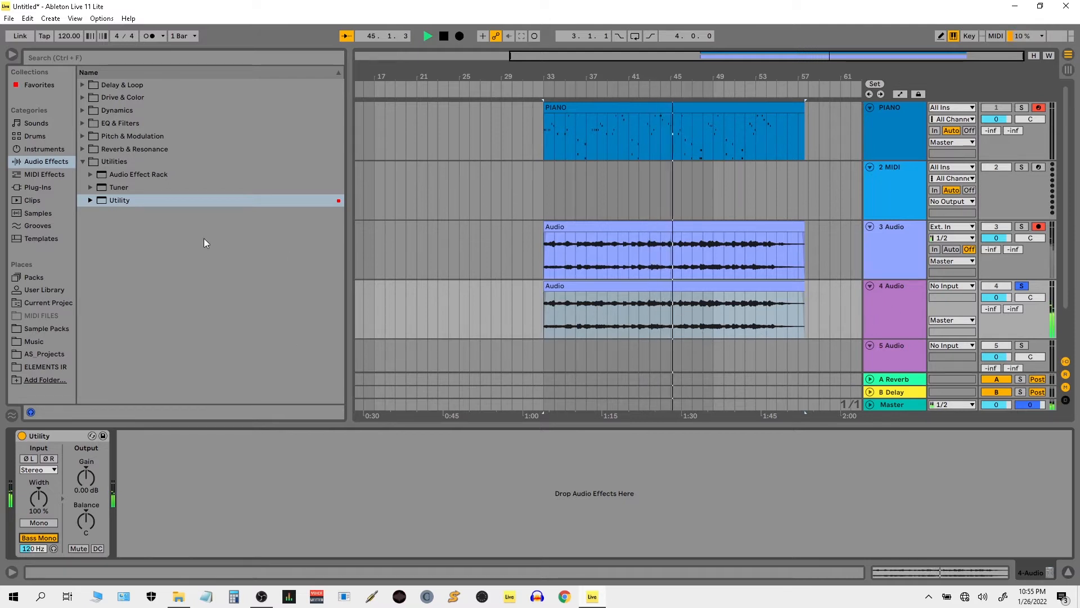
Add the Acoustic compressor preset after the Utility on the 4 Audio track and replay the clip from bar 33
{"action": "left_click", "coordinate": [82, 161]}
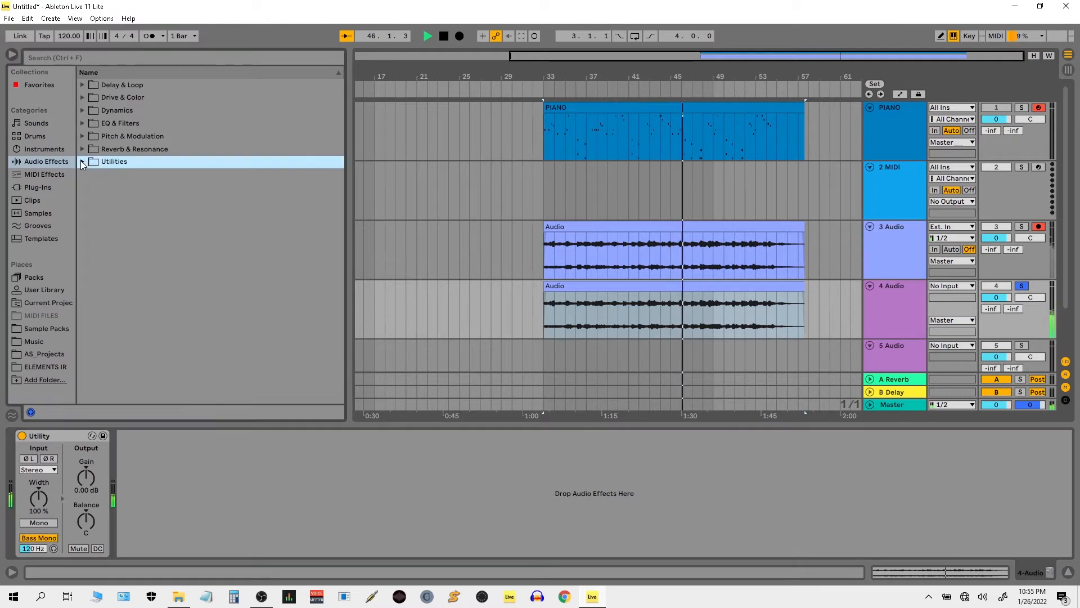
{"action": "left_click", "coordinate": [83, 110]}
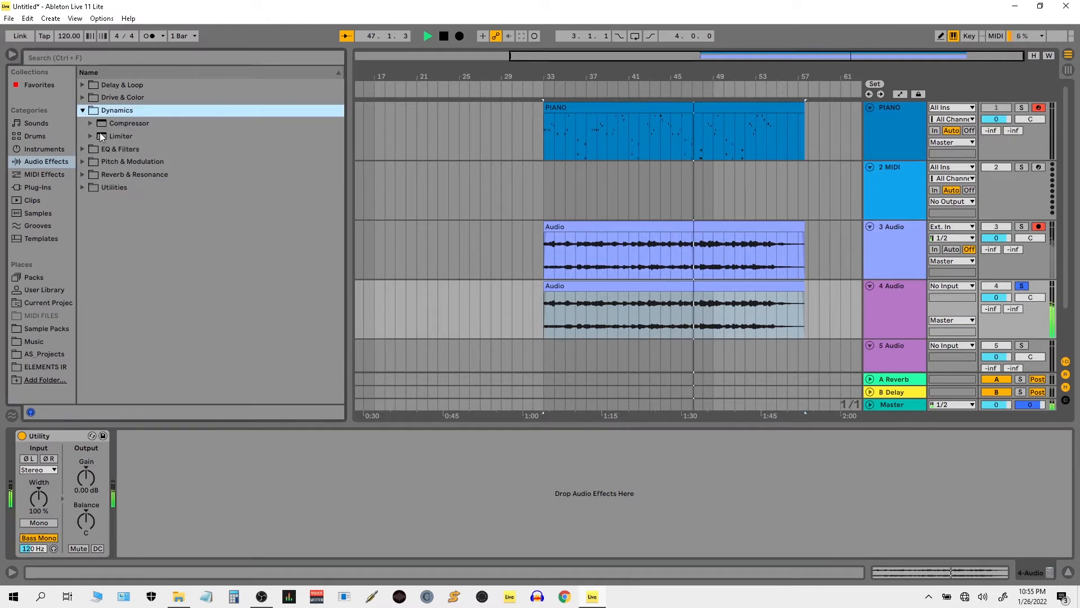
{"action": "left_click", "coordinate": [92, 124]}
{"action": "left_click", "coordinate": [126, 149]}
{"action": "left_click_drag", "start_coordinate": [202, 440], "coordinate": [211, 464]}
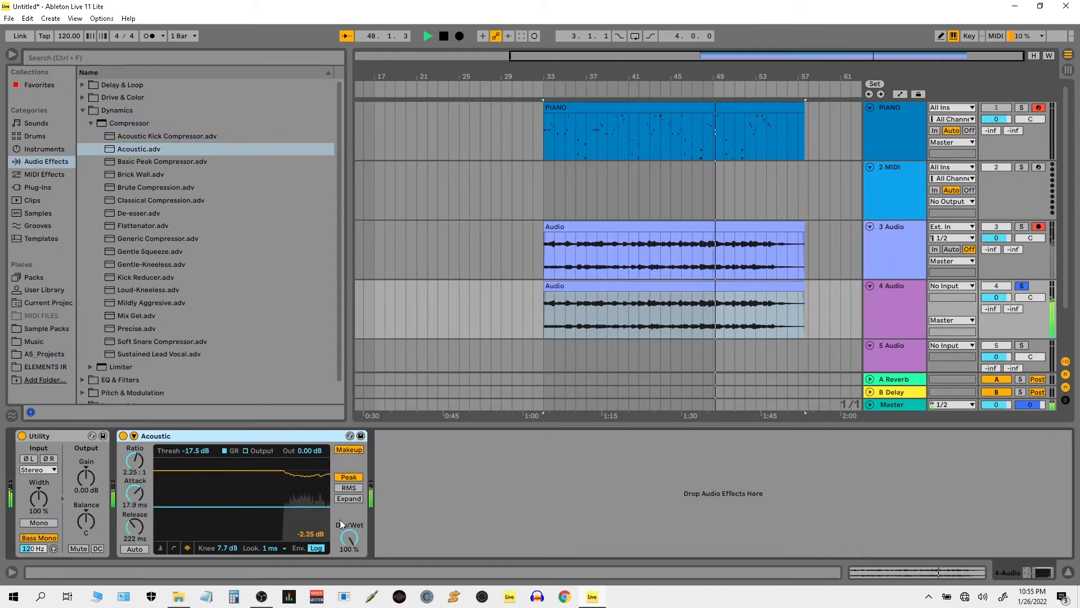
{"action": "left_click", "coordinate": [916, 317]}
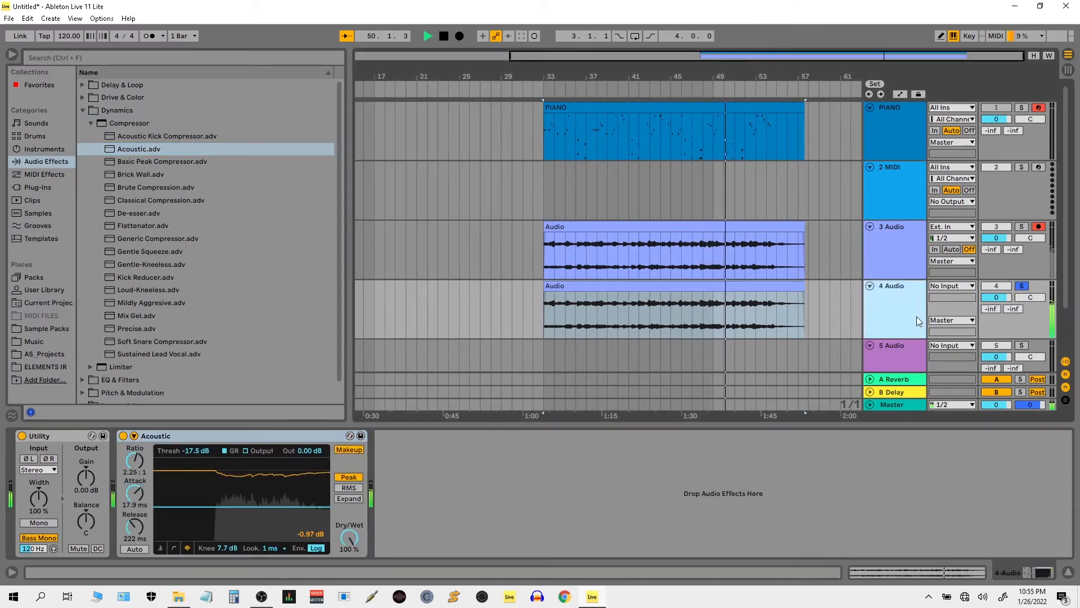
{"action": "key", "text": "space"}
{"action": "key", "text": "space"}
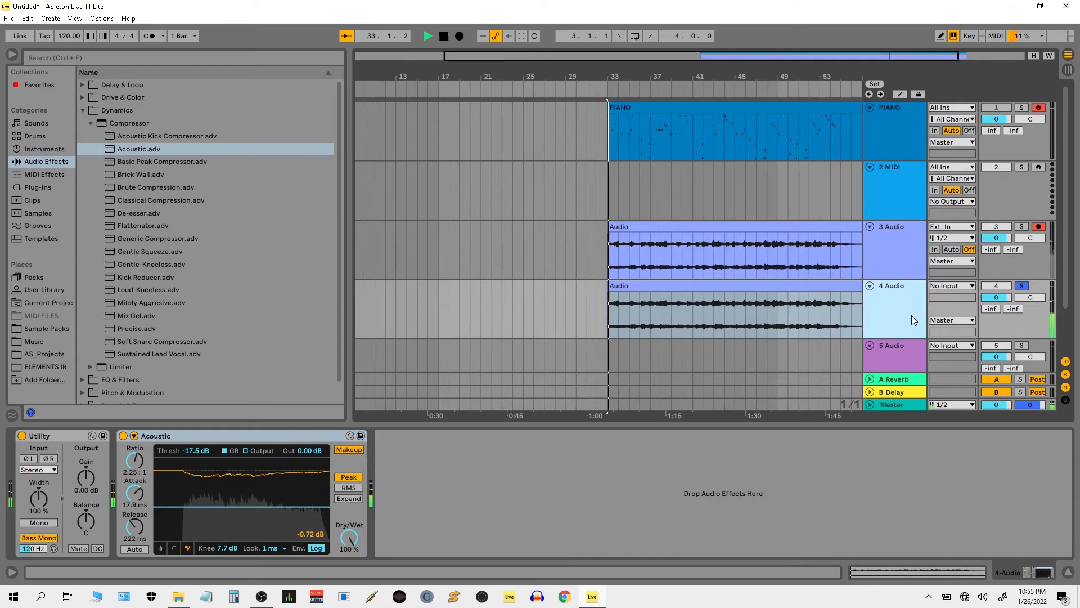
Add the Softube Saturation Knob plug-in after the Acoustic compressor on the 4 Audio track and raise its saturation during playback
{"action": "left_click", "coordinate": [46, 189]}
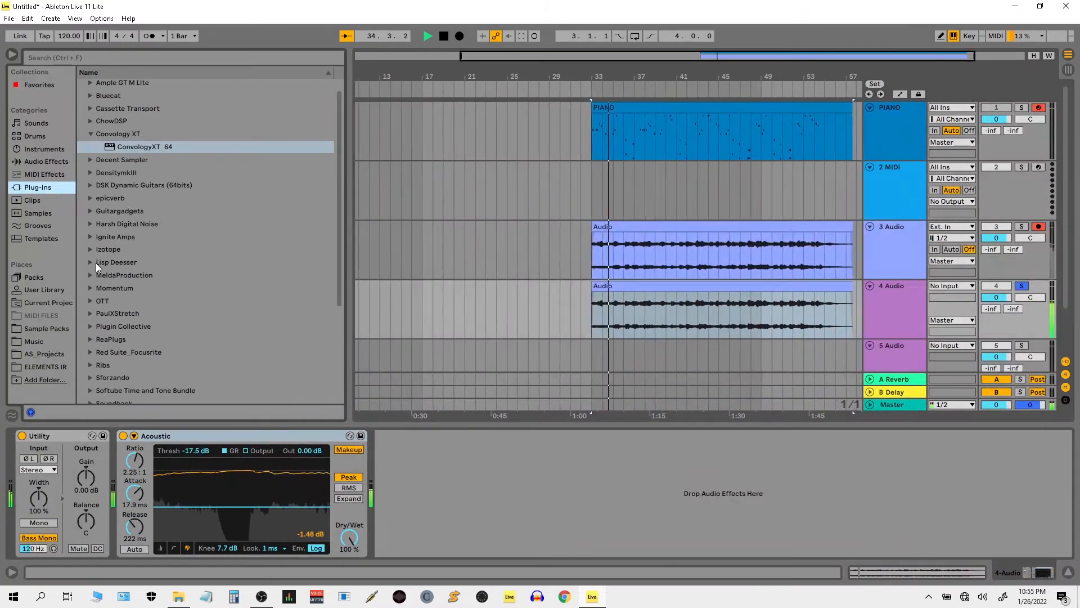
{"action": "scroll", "coordinate": [95, 262], "scroll_direction": "down", "scroll_amount": 3}
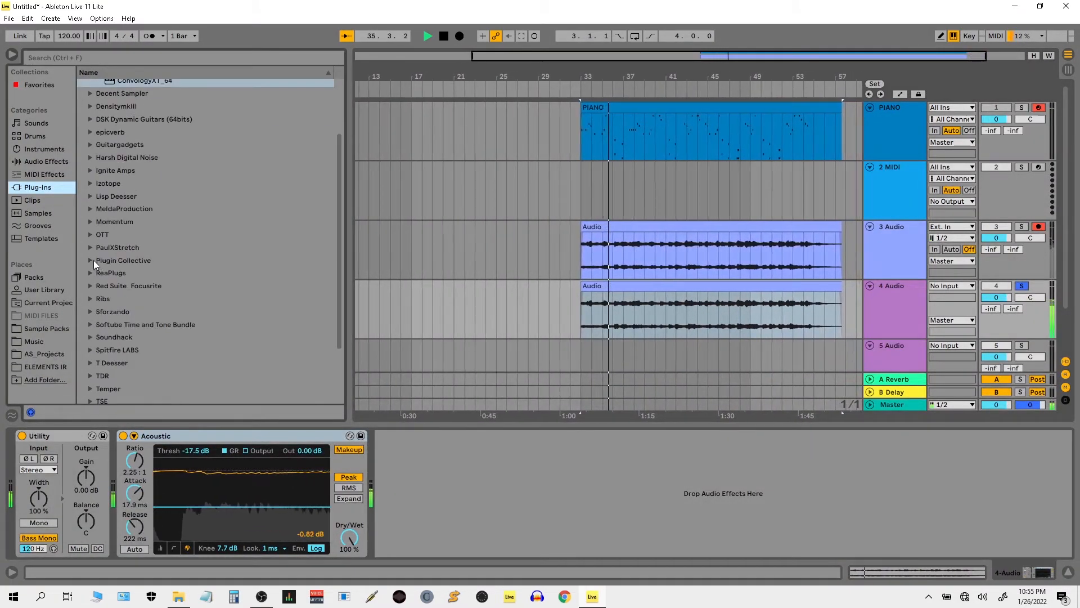
{"action": "key", "text": "space"}
{"action": "left_click", "coordinate": [90, 325]}
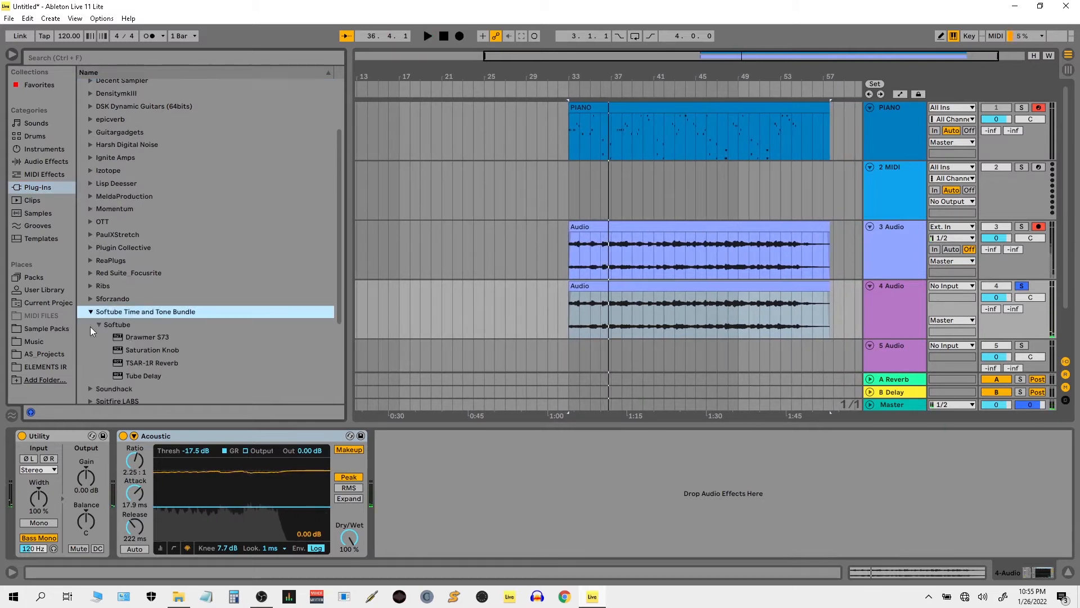
{"action": "left_click_drag", "start_coordinate": [157, 353], "coordinate": [478, 487]}
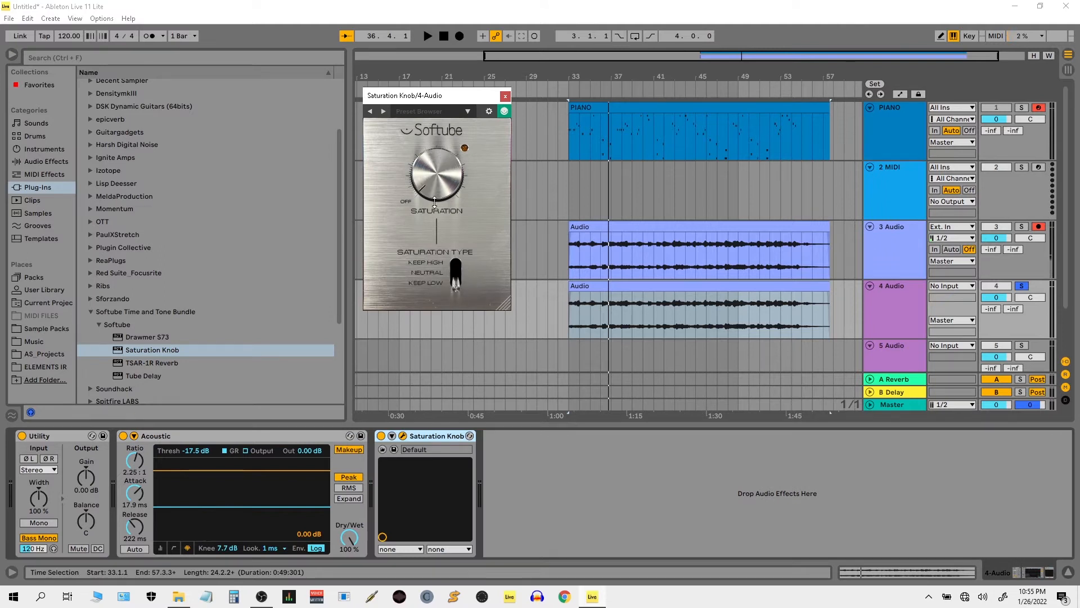
{"action": "key", "text": "space"}
{"action": "left_click_drag", "start_coordinate": [437, 195], "coordinate": [431, 130]}
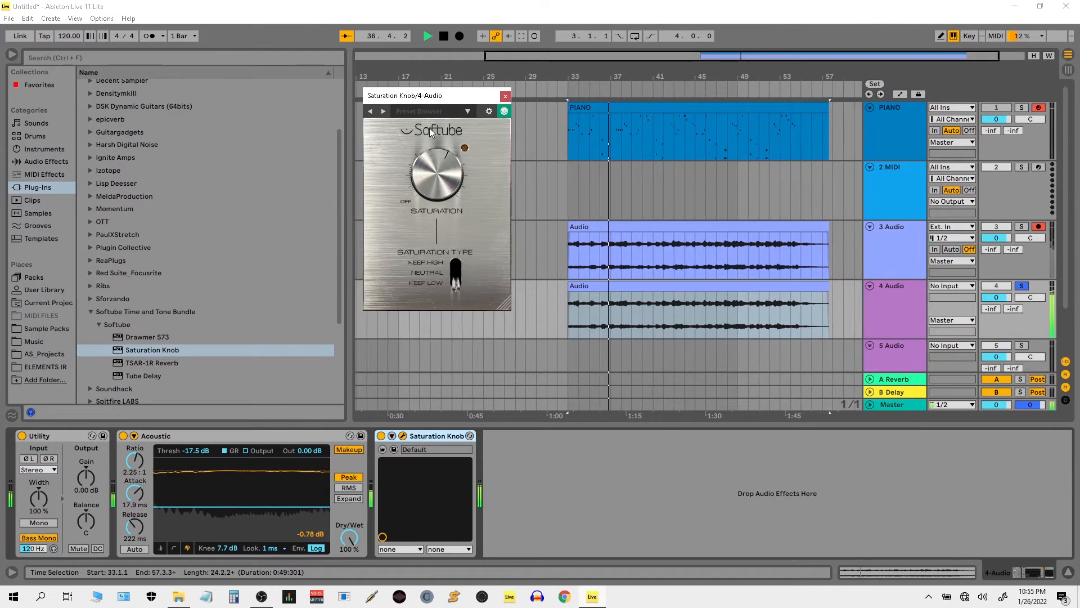
Audition the saturated 4 Audio layer together with the other tracks, then stop playback
{"action": "left_click", "coordinate": [1023, 286]}
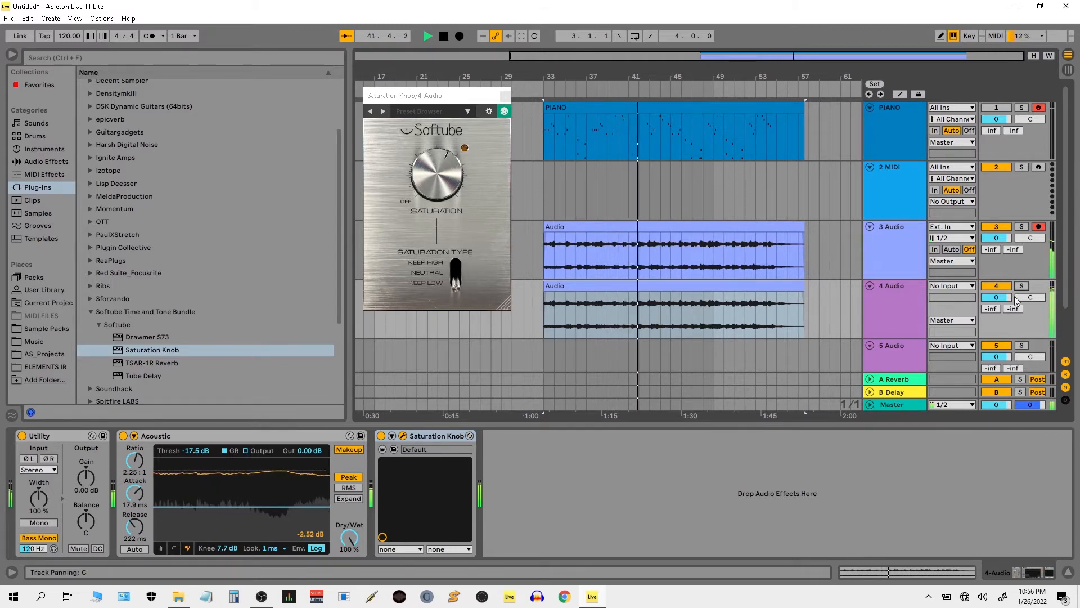
{"action": "left_click", "coordinate": [736, 283]}
{"action": "key", "text": "space"}
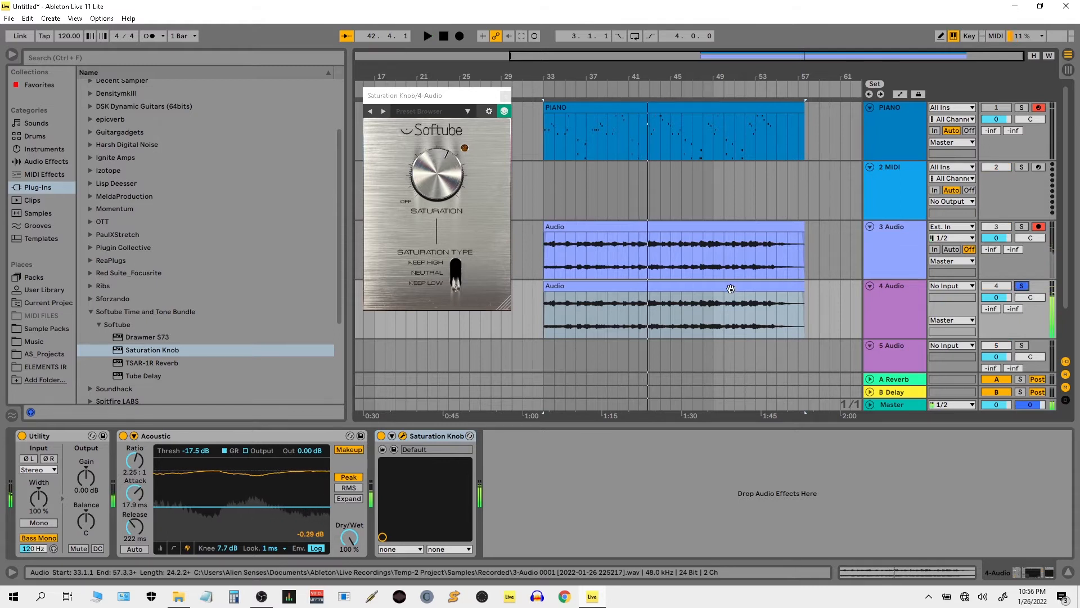
Stretch the 4 Audio clip to four times its length by doubling its tempo twice to 480 BPM, and play it back
{"action": "double_click", "coordinate": [731, 287]}
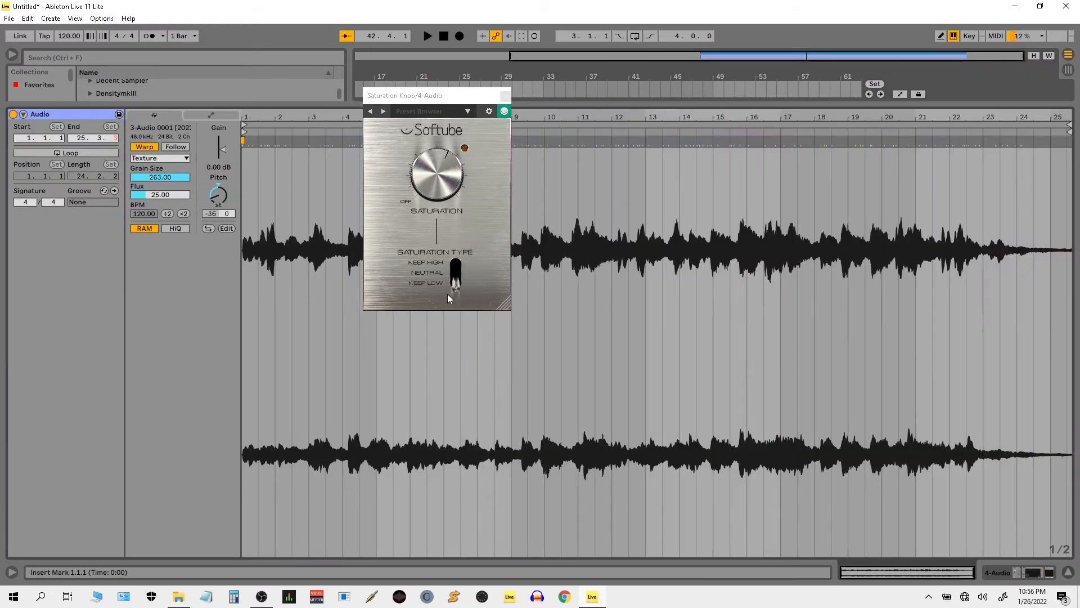
{"action": "left_click", "coordinate": [184, 215]}
{"action": "left_click", "coordinate": [184, 215]}
{"action": "key", "text": "space"}
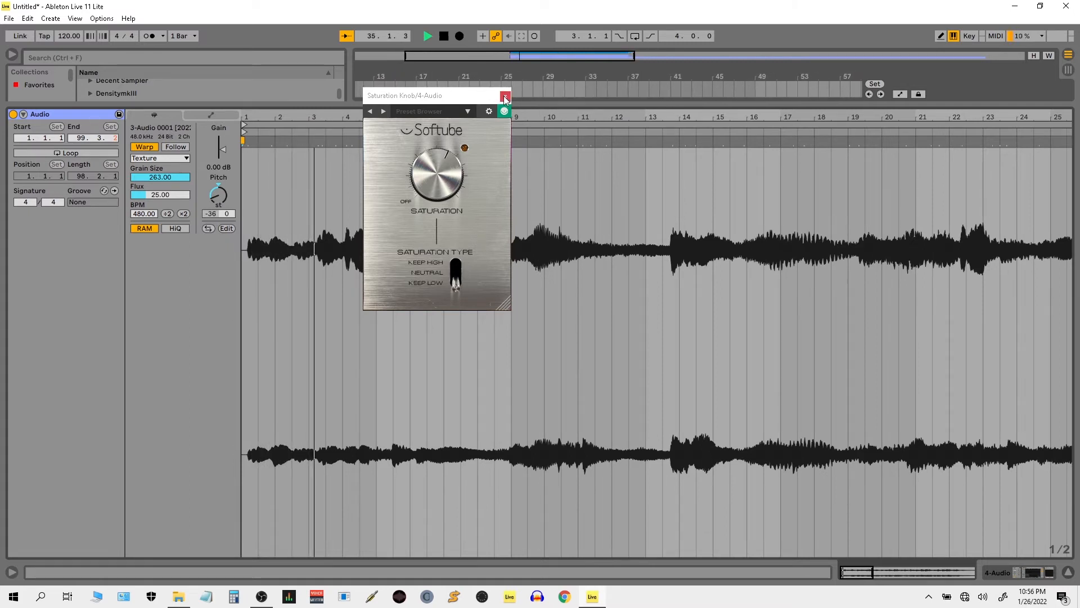
{"action": "left_click", "coordinate": [1050, 571]}
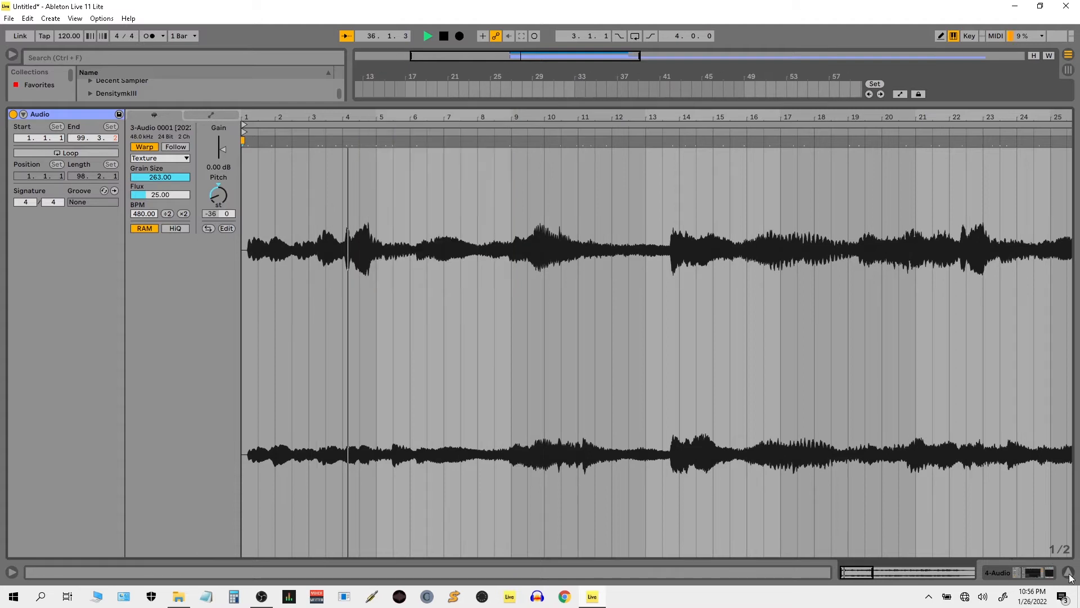
Duplicate the 3 Audio clip twice so that three copies run back to back over the stretched clip
{"action": "left_click", "coordinate": [755, 226]}
{"action": "key", "text": "ctrl+d"}
{"action": "key", "text": "ctrl+d"}
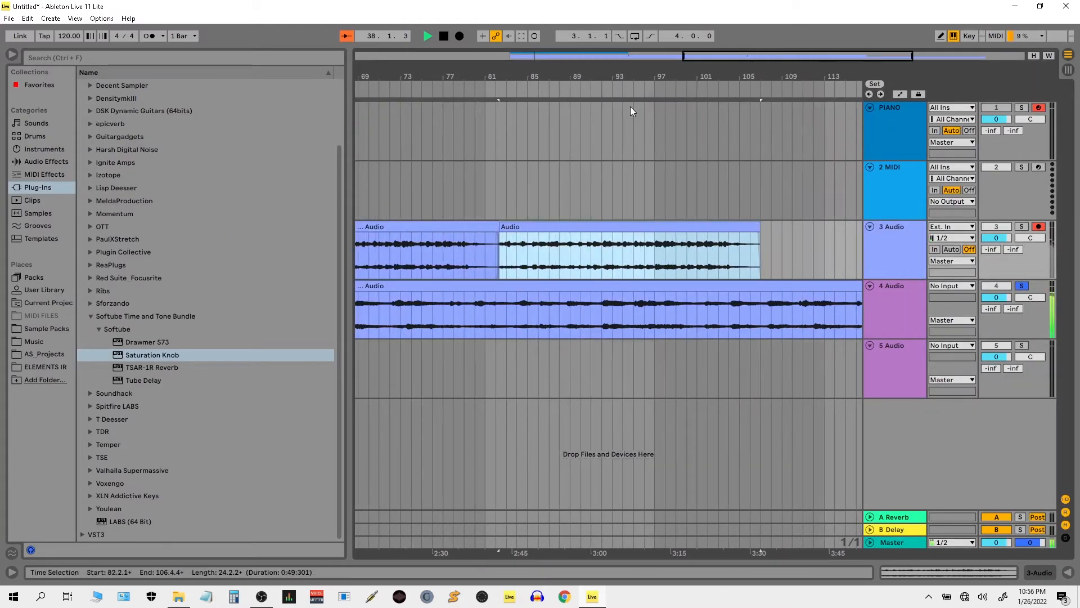
{"action": "left_click_drag", "start_coordinate": [570, 74], "coordinate": [787, 34]}
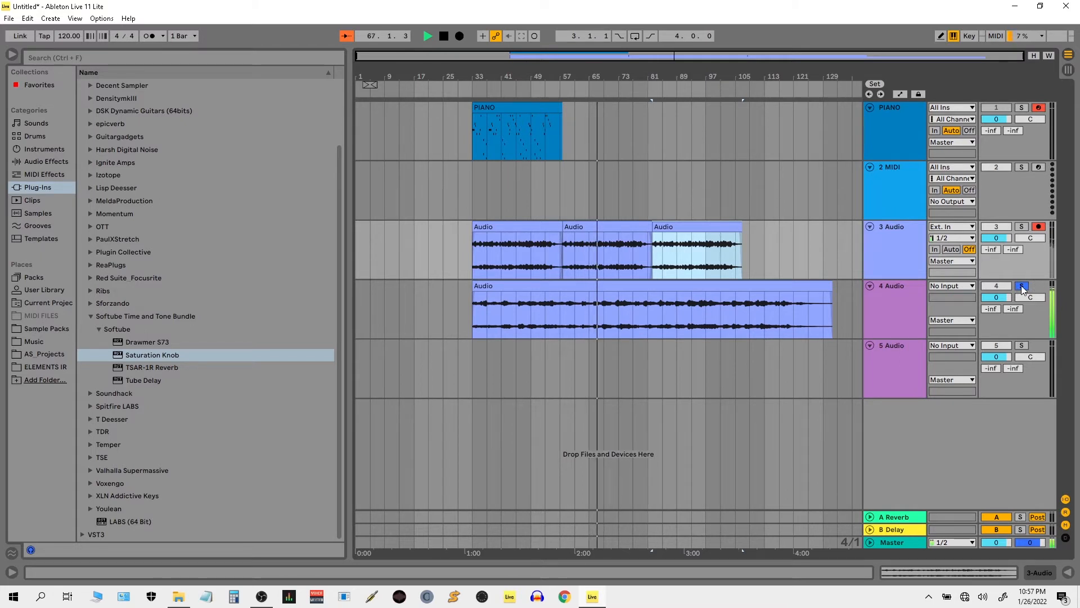
Listen to the 3 Audio track in solo, then replay it from bar 33 together with the 4 Audio layer
{"action": "left_click", "coordinate": [713, 287]}
{"action": "left_click", "coordinate": [1022, 226]}
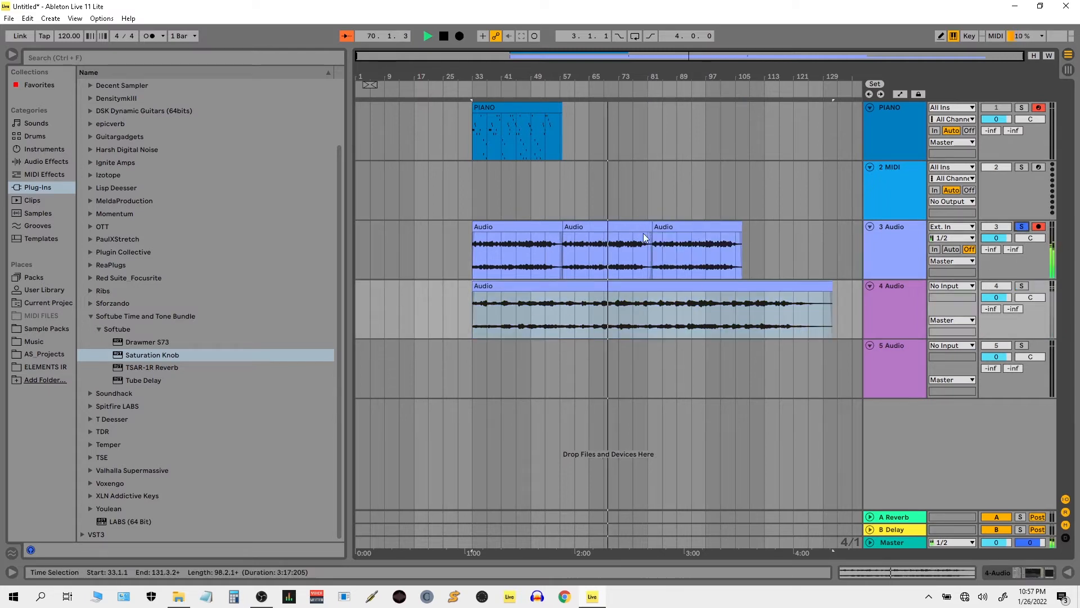
{"action": "key", "text": "space"}
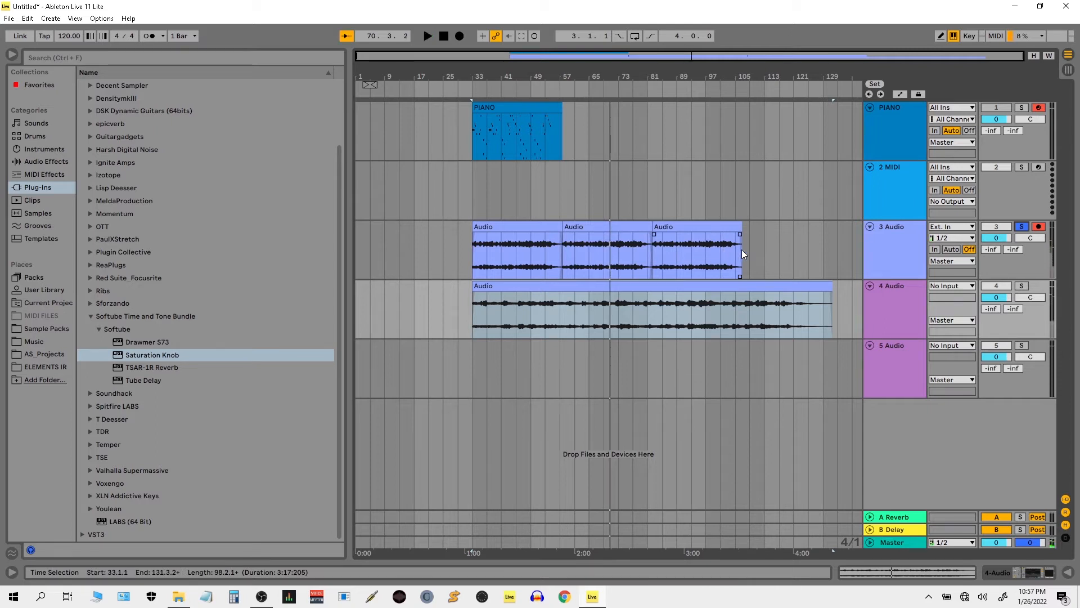
{"action": "left_click", "coordinate": [1022, 226]}
{"action": "key", "text": "space"}
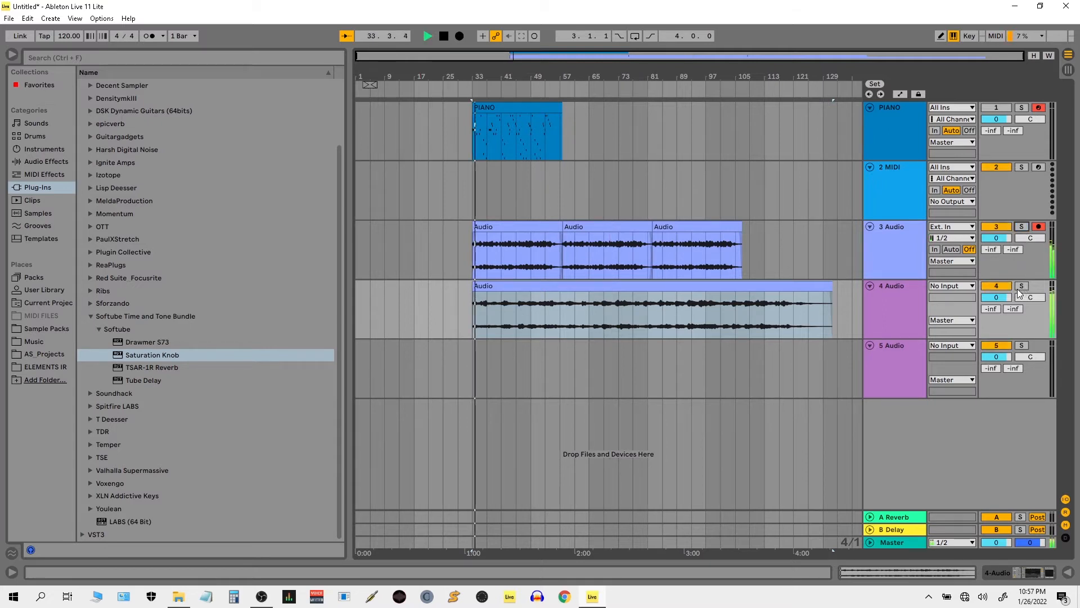
Add GuitarGadgets64 to the 3 Audio track, choose the Niagara Falls reverb gadget, and audition it both soloed and in the mix
{"action": "left_click", "coordinate": [1021, 226]}
{"action": "double_click", "coordinate": [889, 243]}
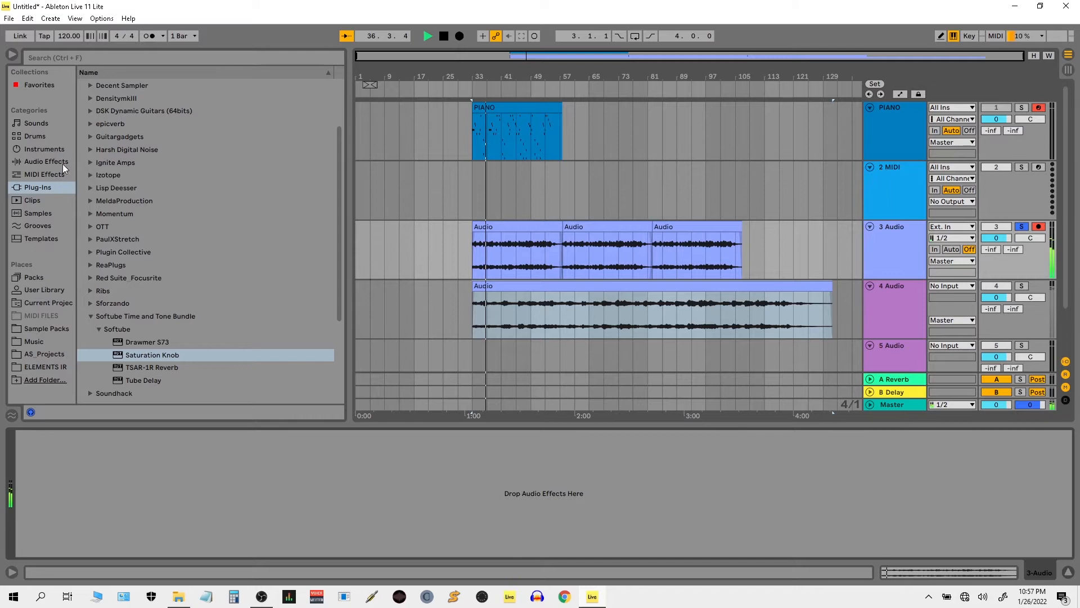
{"action": "left_click", "coordinate": [91, 137]}
{"action": "left_click", "coordinate": [121, 149]}
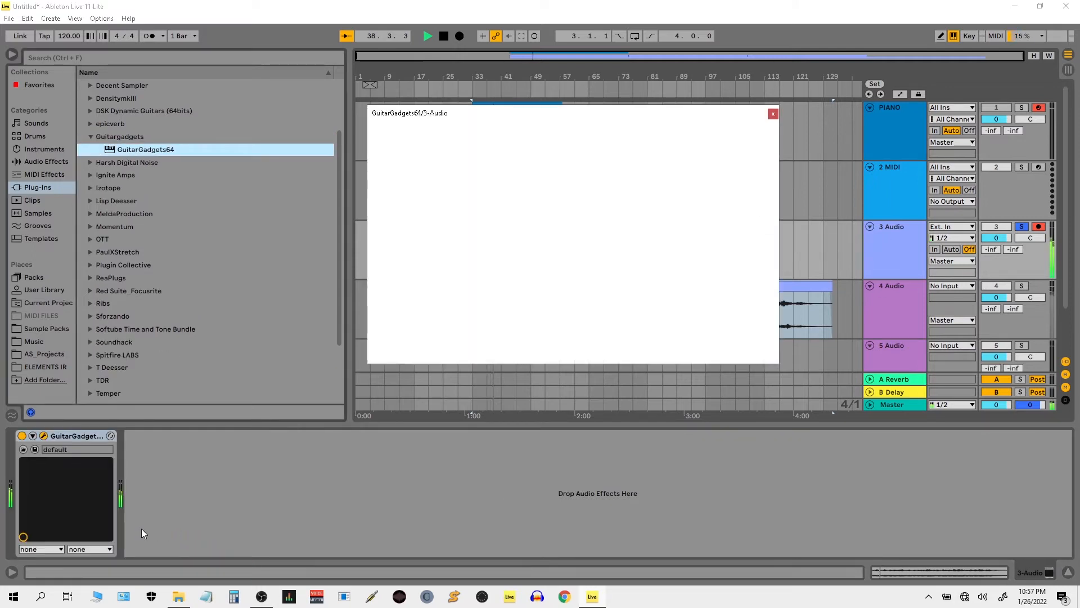
{"action": "left_click", "coordinate": [614, 312]}
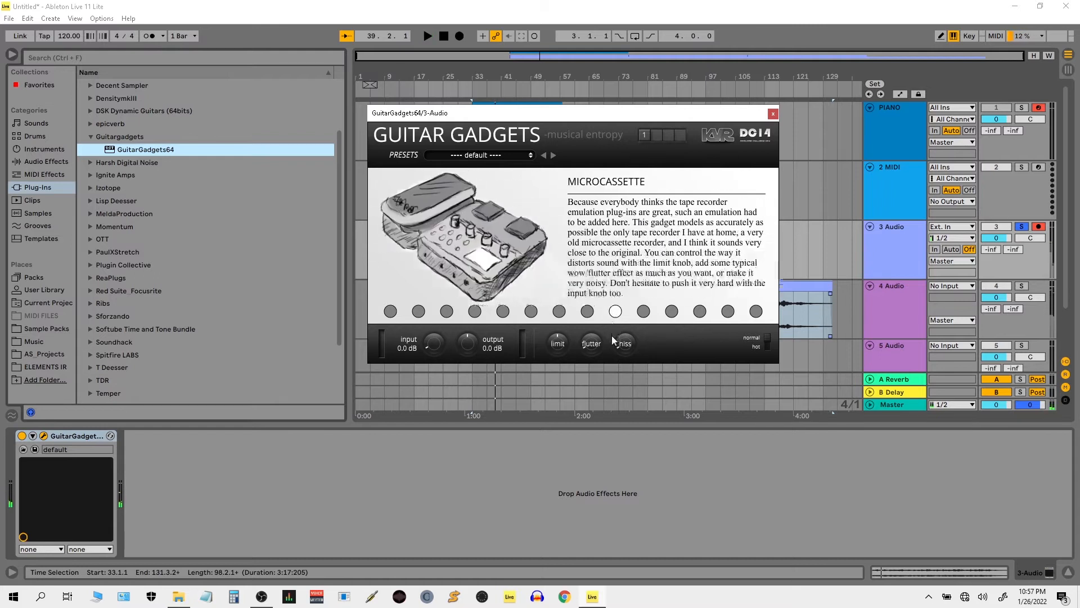
{"action": "left_click", "coordinate": [644, 311]}
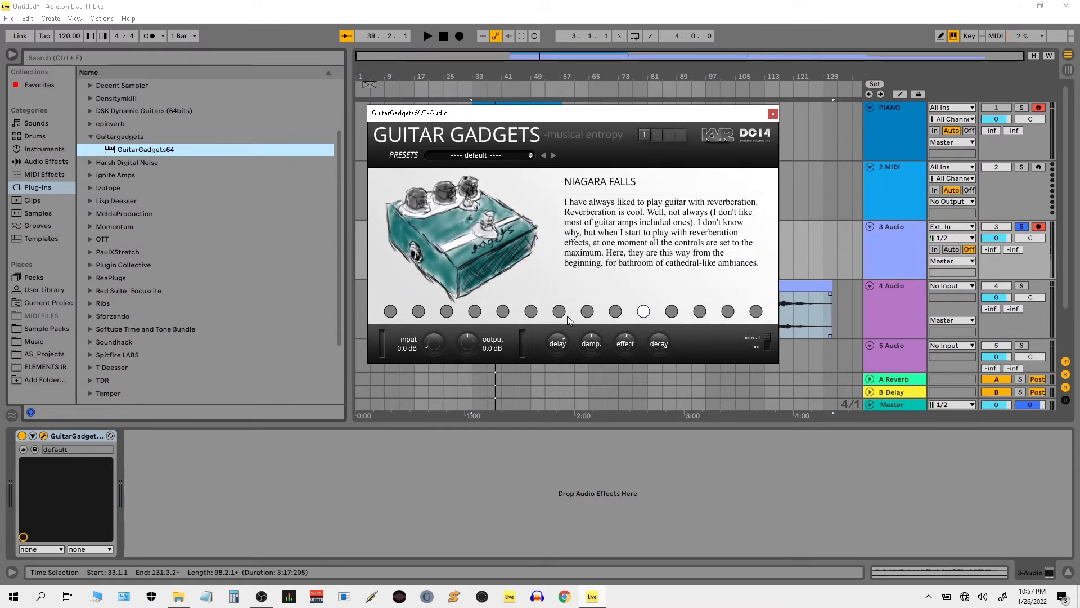
{"action": "key", "text": "space"}
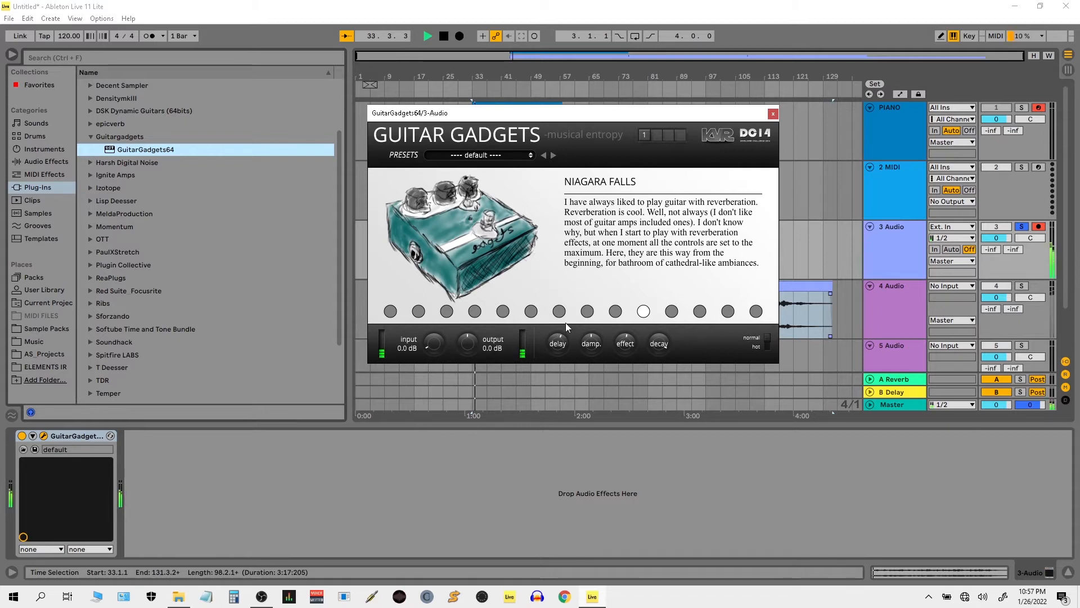
{"action": "left_click", "coordinate": [774, 114]}
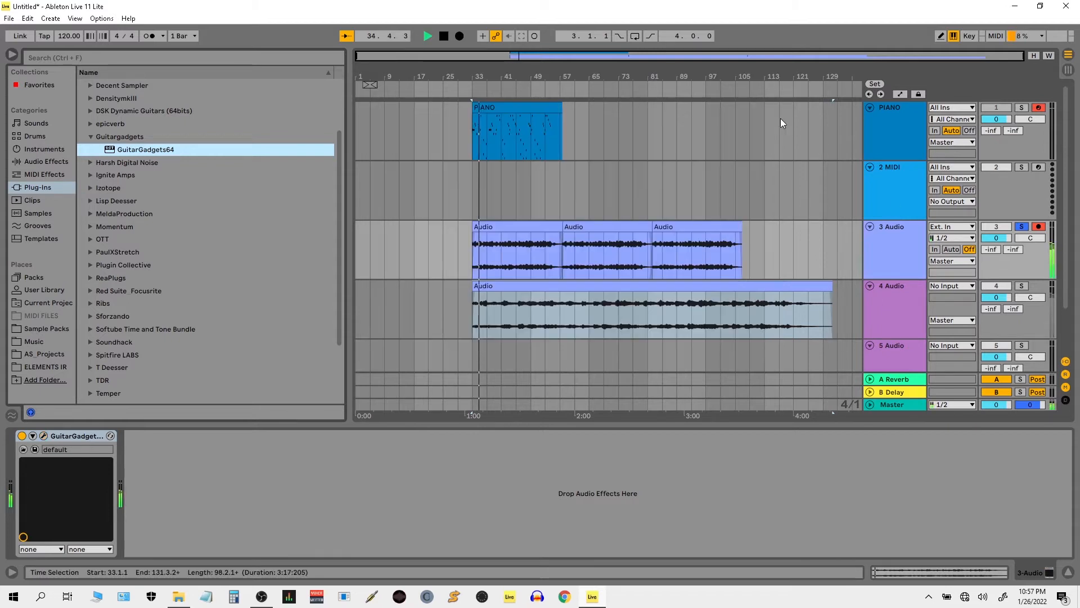
{"action": "left_click", "coordinate": [1021, 227]}
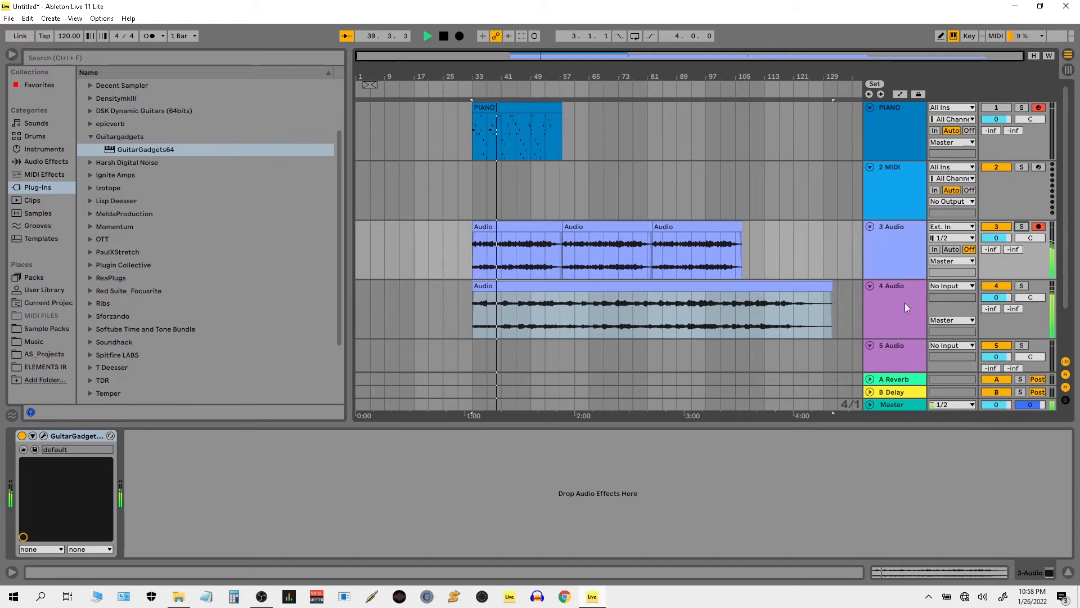
Group the Saturation Knob on the 4 Audio track into an Audio Effect Rack and rename its chain 1
{"action": "left_click", "coordinate": [881, 309]}
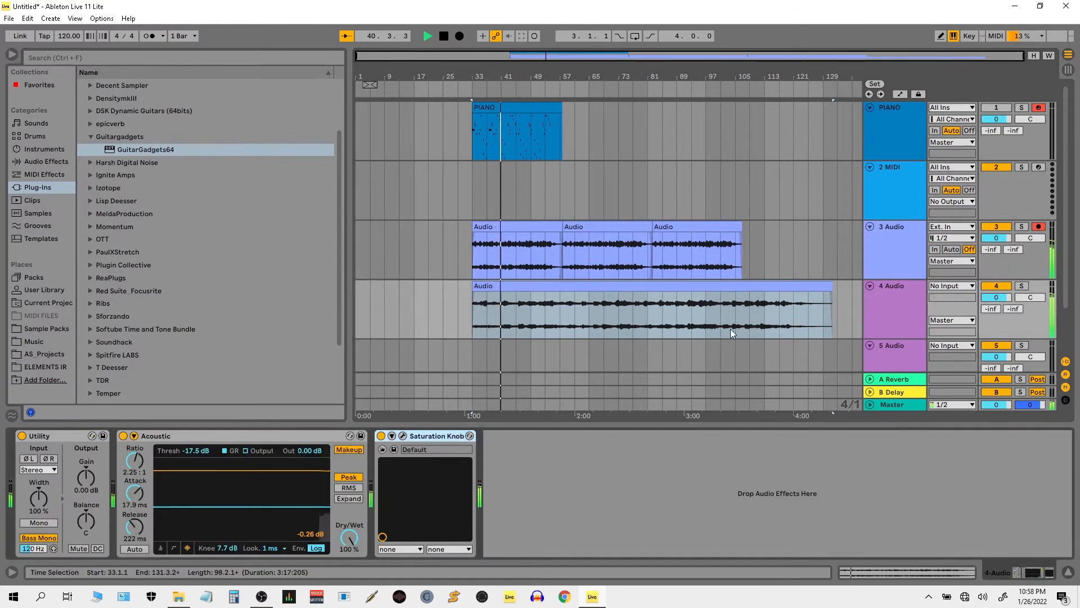
{"action": "right_click", "coordinate": [422, 434]}
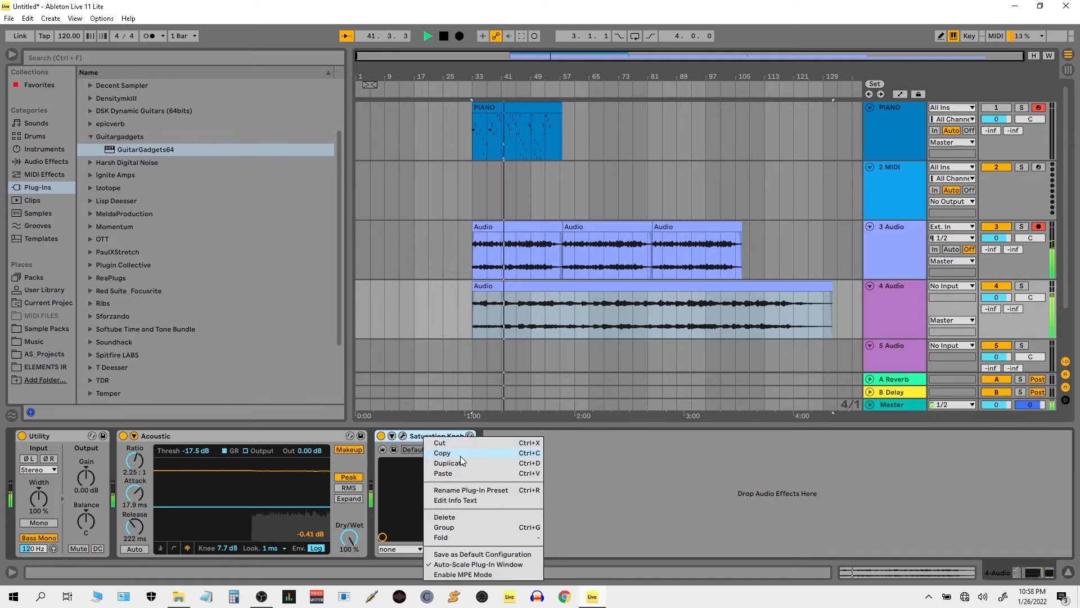
{"action": "left_click", "coordinate": [478, 526]}
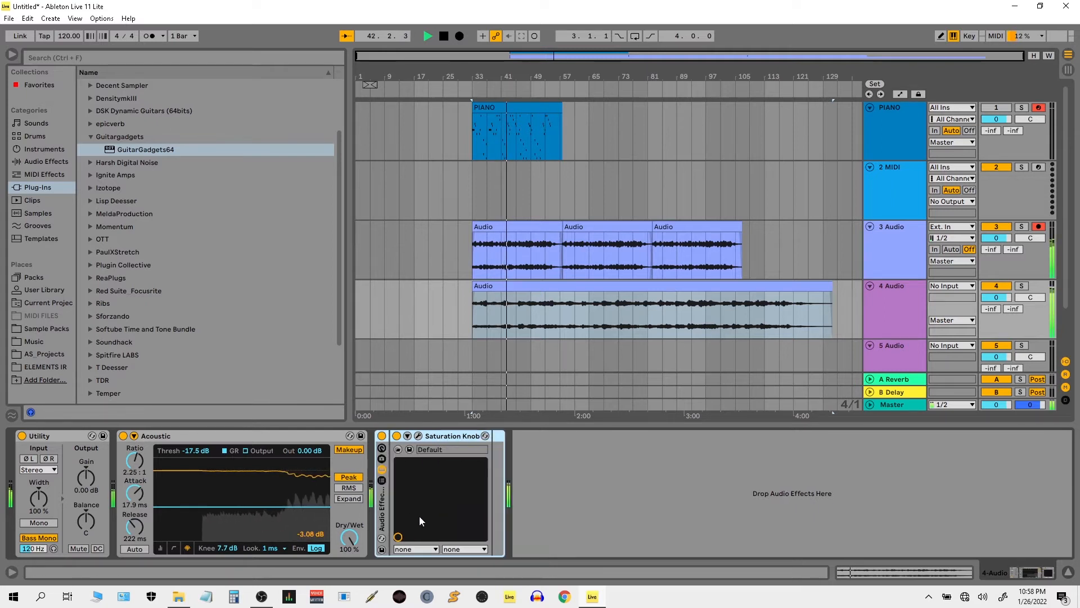
{"action": "left_click", "coordinate": [381, 480]}
{"action": "left_click", "coordinate": [407, 467]}
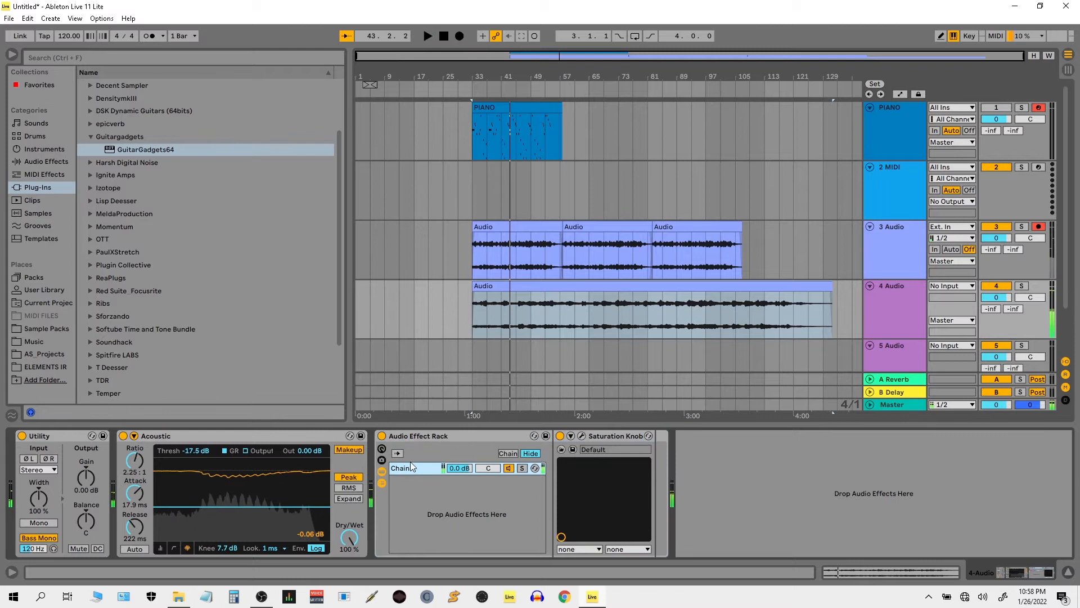
{"action": "key", "text": "ctrl+r"}
{"action": "type", "text": "1"}
{"action": "key", "text": "Return"}
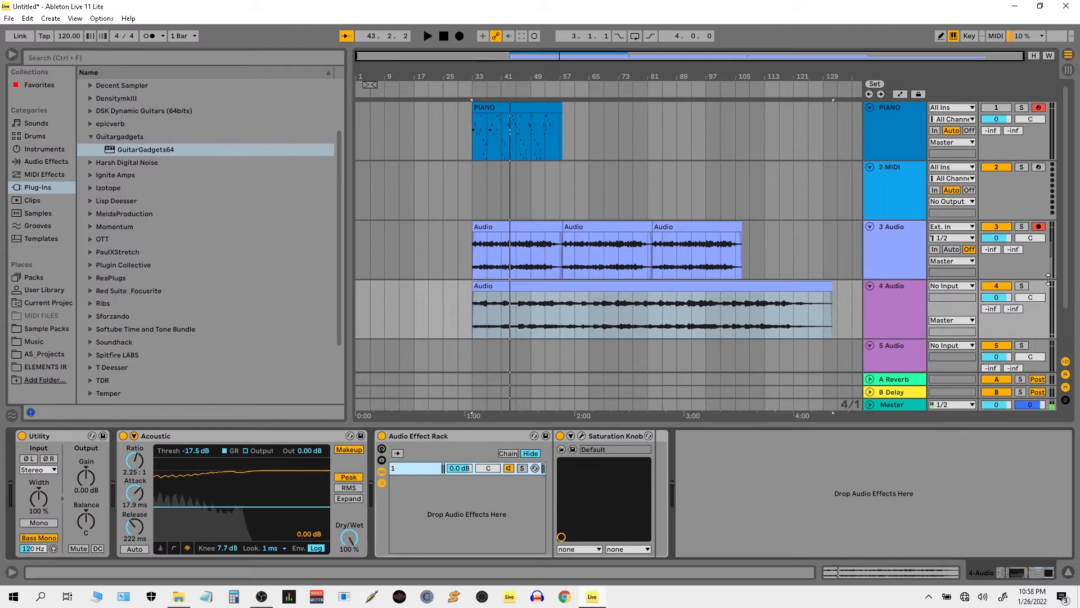
Duplicate chain 1 in the 4 Audio effect rack and rename the upper chain DRY
{"action": "left_click", "coordinate": [989, 293]}
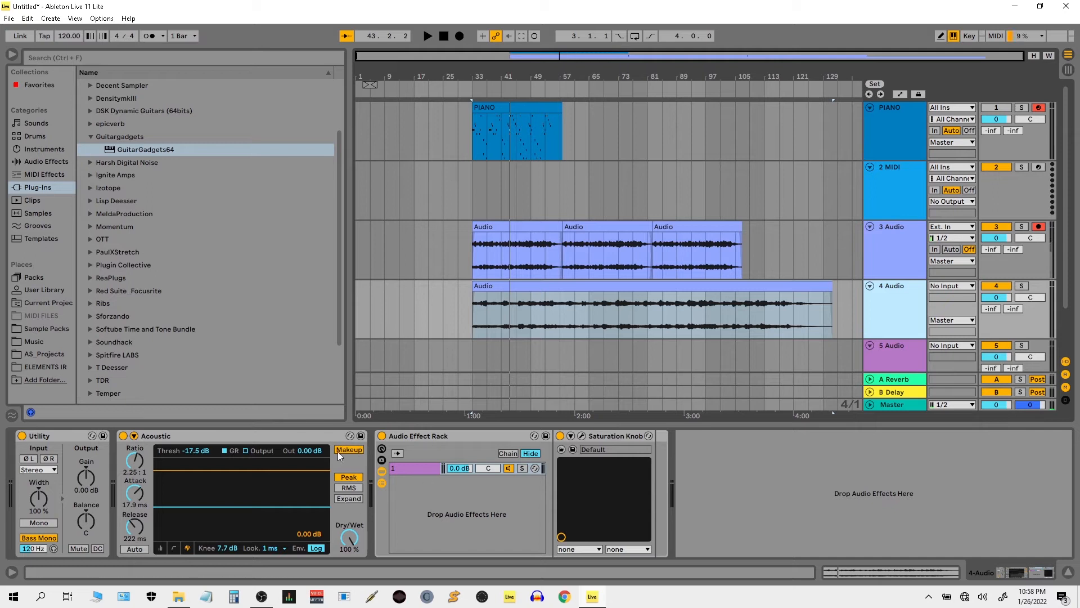
{"action": "left_click", "coordinate": [398, 471]}
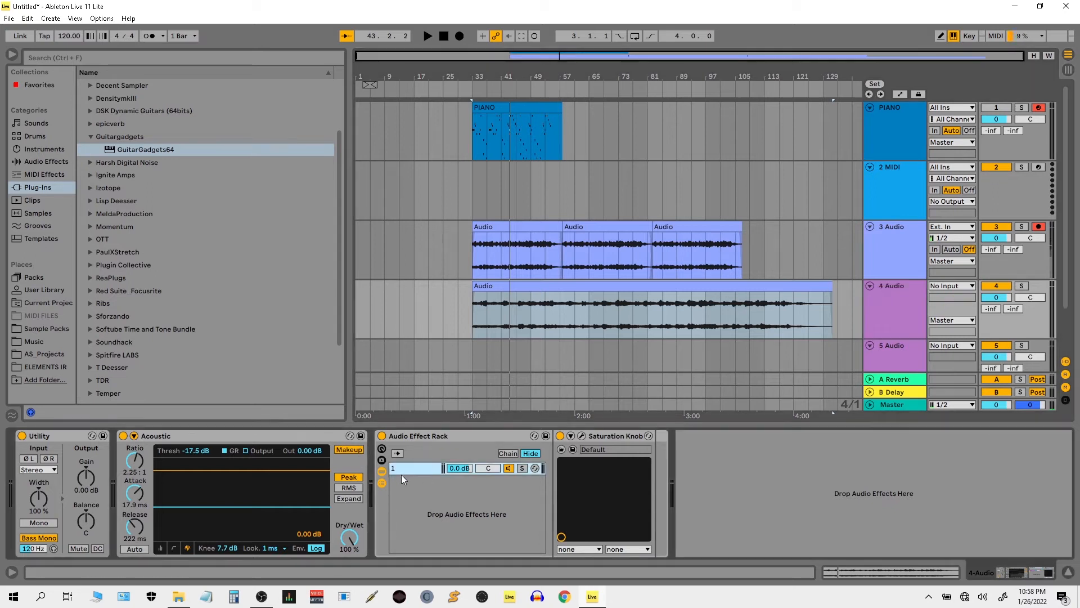
{"action": "key", "text": "ctrl+d"}
{"action": "left_click", "coordinate": [417, 469]}
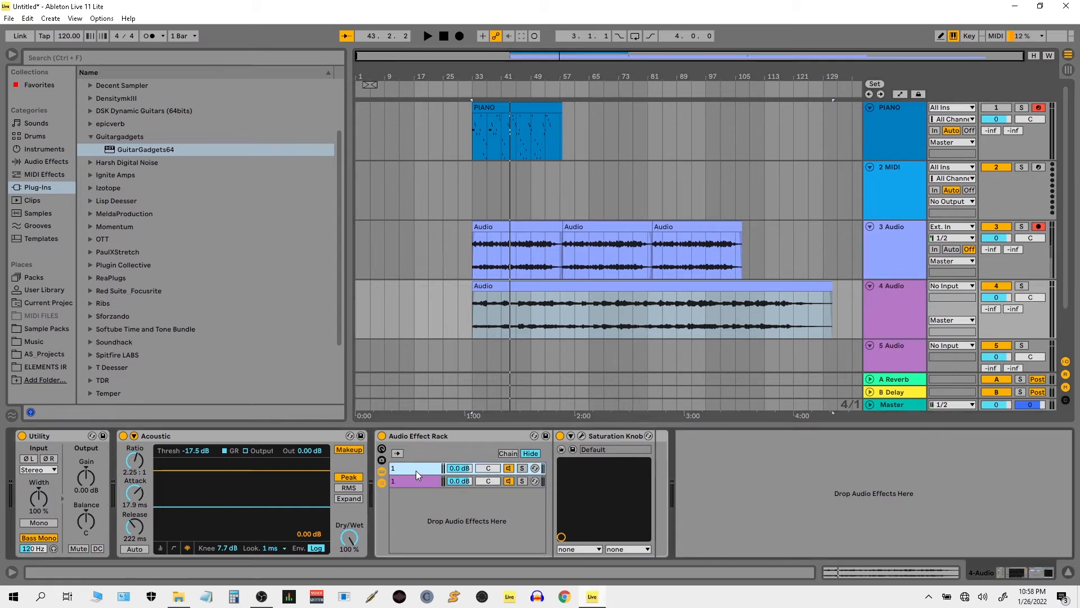
{"action": "key", "text": "ctrl+r"}
{"action": "type", "text": "DR"}
{"action": "key", "text": "Return"}
Solo the DRY chain during playback, mute the 3 Audio track, then solo chain 1 and replay from bar 33
{"action": "left_click", "coordinate": [522, 469]}
{"action": "key", "text": "space"}
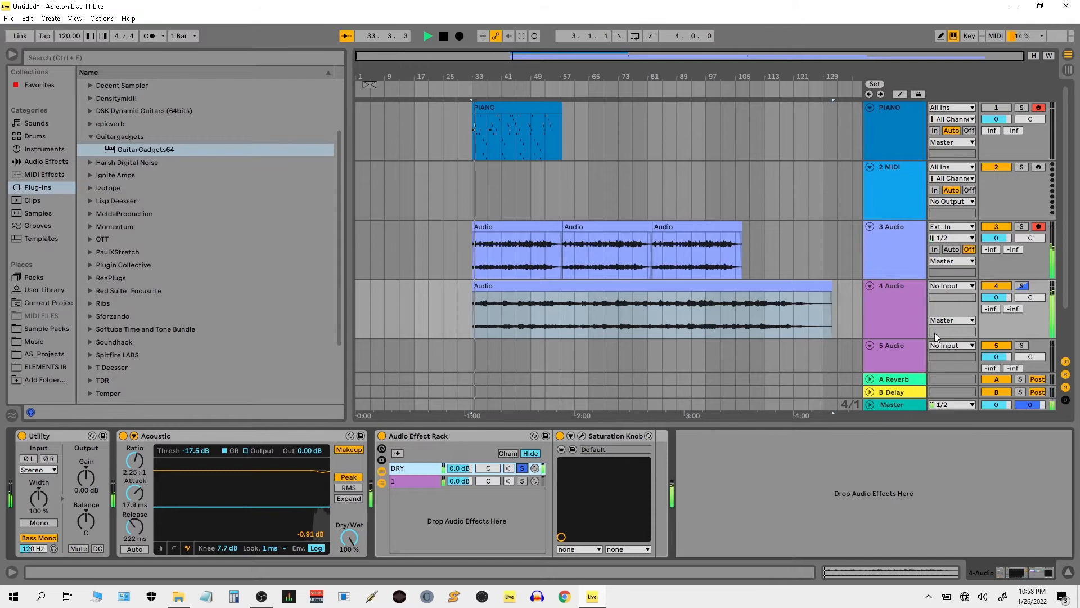
{"action": "left_click", "coordinate": [997, 227]}
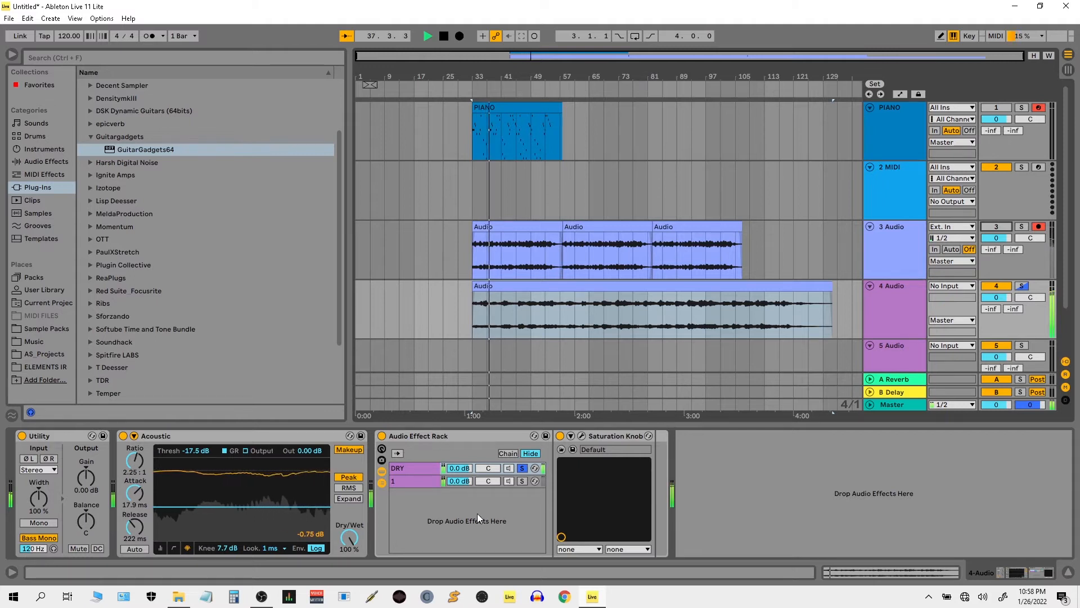
{"action": "left_click", "coordinate": [522, 480]}
{"action": "key", "text": "space"}
{"action": "key", "text": "space"}
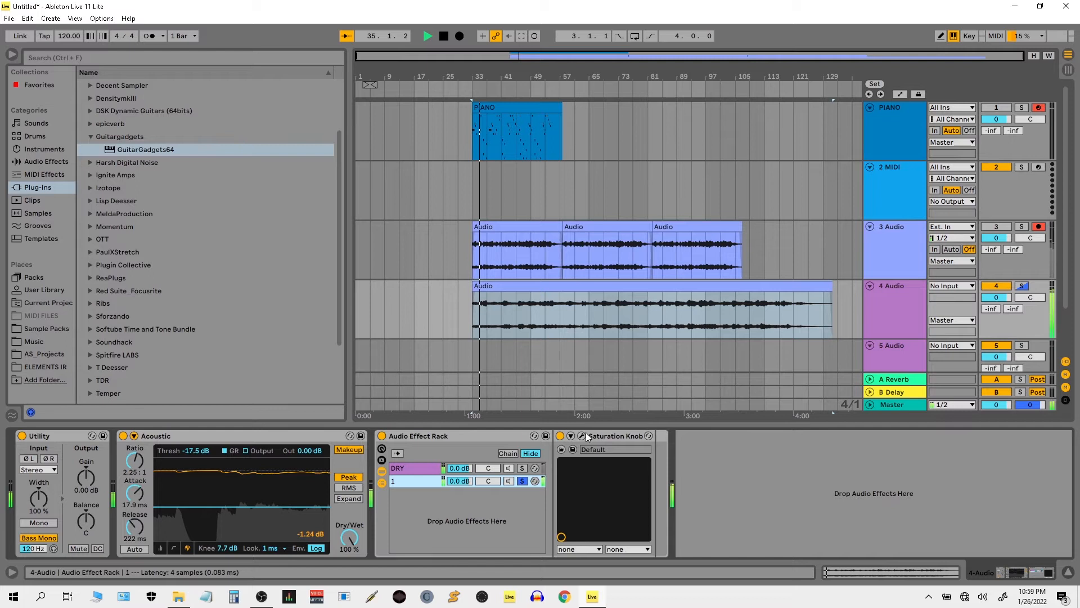
Open chain 1's Saturation Knob, try the Keep High saturation type, lower the saturation, and switch the type to Neutral
{"action": "left_click", "coordinate": [585, 435]}
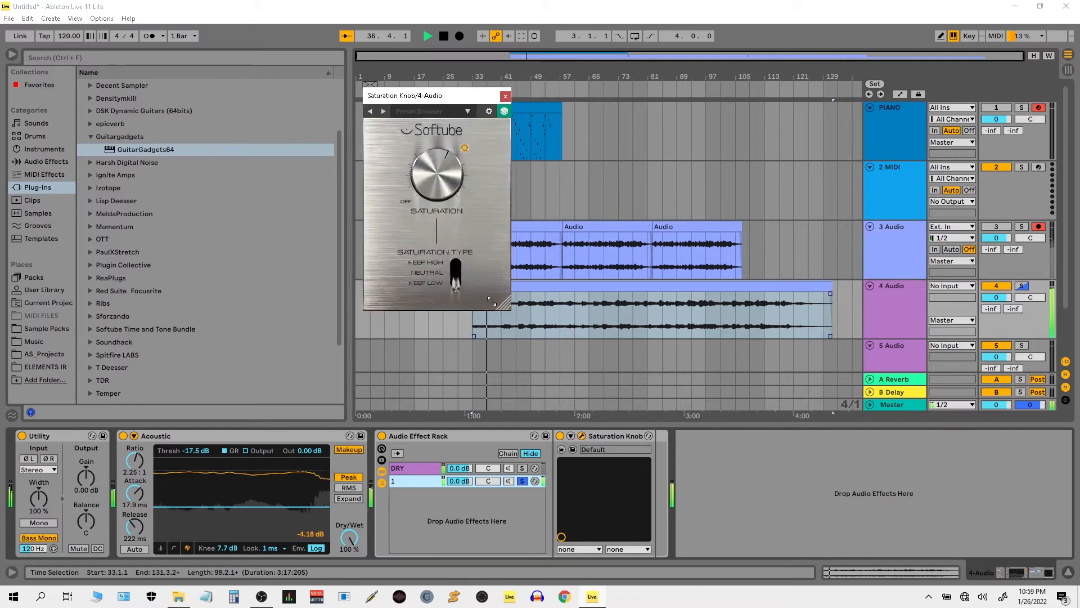
{"action": "left_click_drag", "start_coordinate": [459, 286], "coordinate": [457, 262]}
{"action": "mouse_move", "coordinate": [441, 175]}
{"action": "left_mouse_down"}
{"action": "mouse_move", "coordinate": [440, 224]}
{"action": "mouse_move", "coordinate": [441, 185]}
{"action": "left_mouse_up"}
{"action": "left_click", "coordinate": [456, 273]}
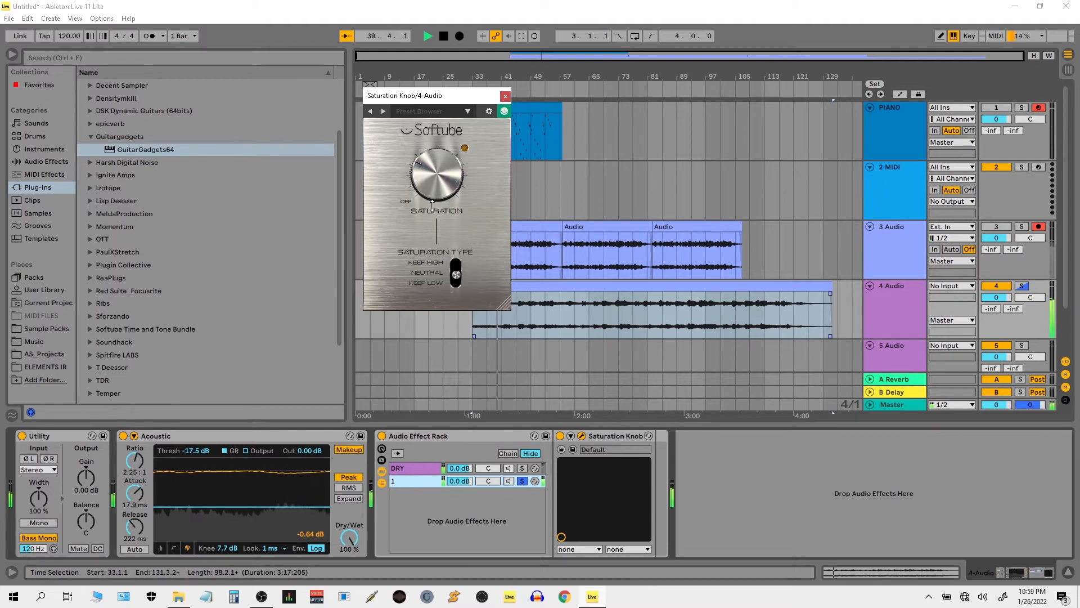
Close the Saturation Knob window and add MeldaProduction's MWaveFolder after the Saturation Knob in chain 1
{"action": "left_click", "coordinate": [506, 96]}
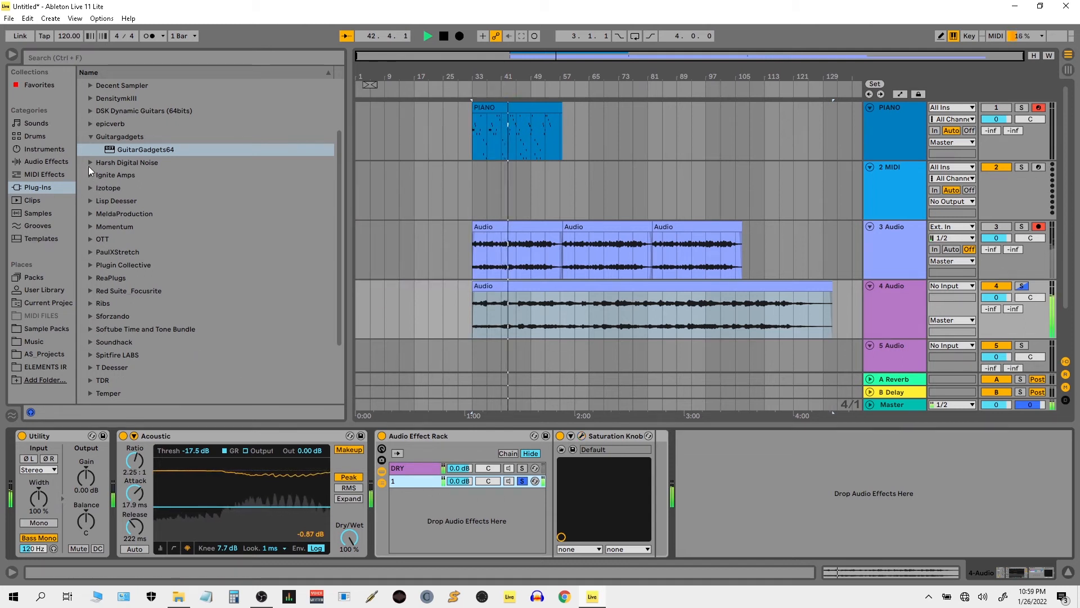
{"action": "left_click", "coordinate": [91, 136]}
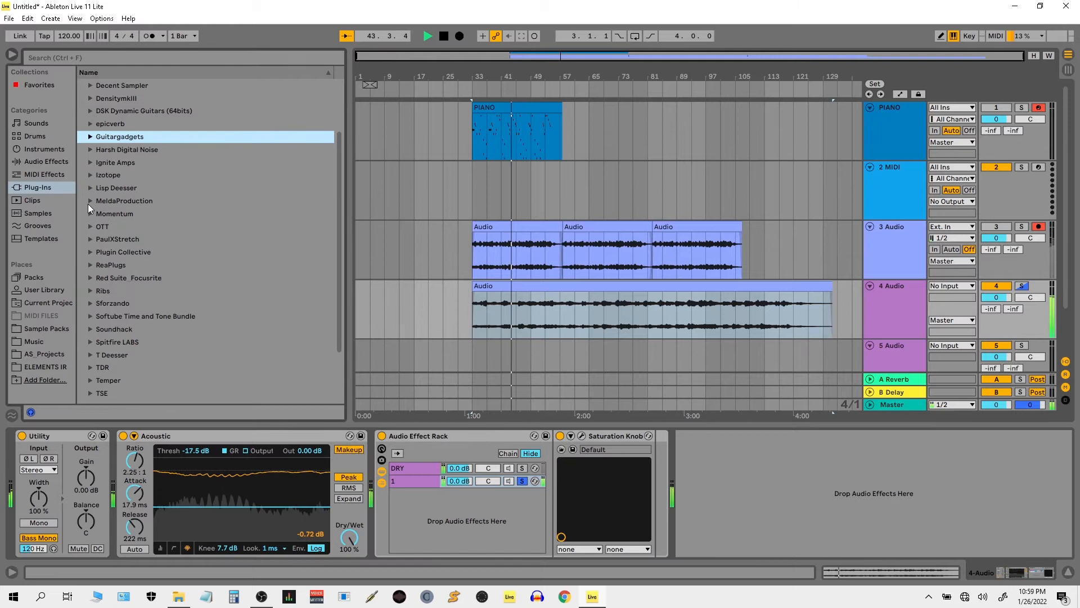
{"action": "left_click", "coordinate": [90, 202]}
{"action": "left_click_drag", "start_coordinate": [155, 277], "coordinate": [650, 485]}
Add a Limiter with default settings after the Audio Effect Rack on the 4 Audio track and stop playback
{"action": "left_click", "coordinate": [63, 157]}
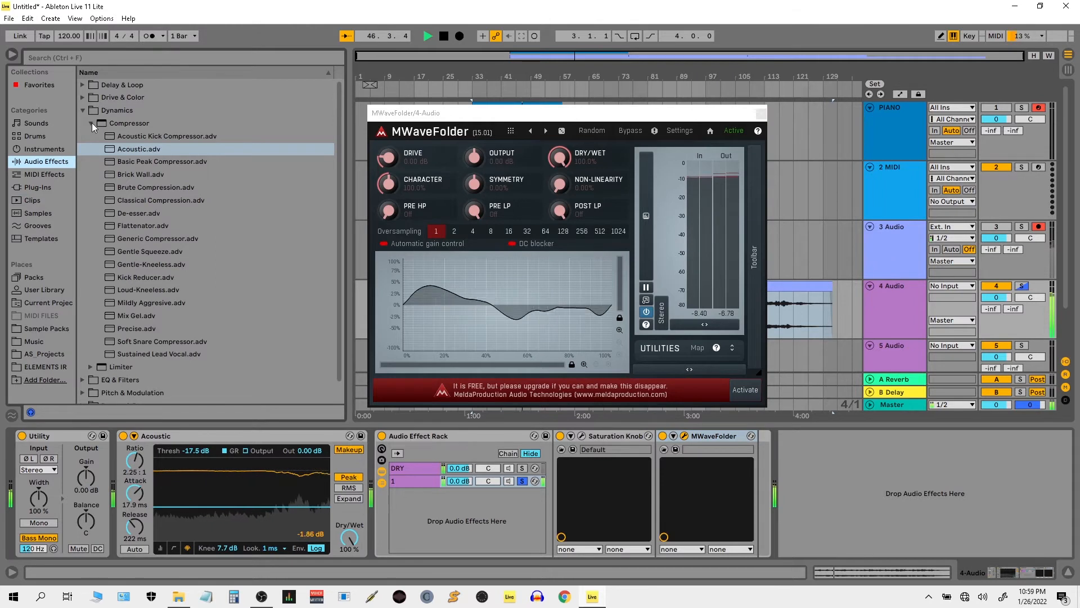
{"action": "left_click", "coordinate": [92, 123]}
{"action": "left_click_drag", "start_coordinate": [121, 137], "coordinate": [820, 523]}
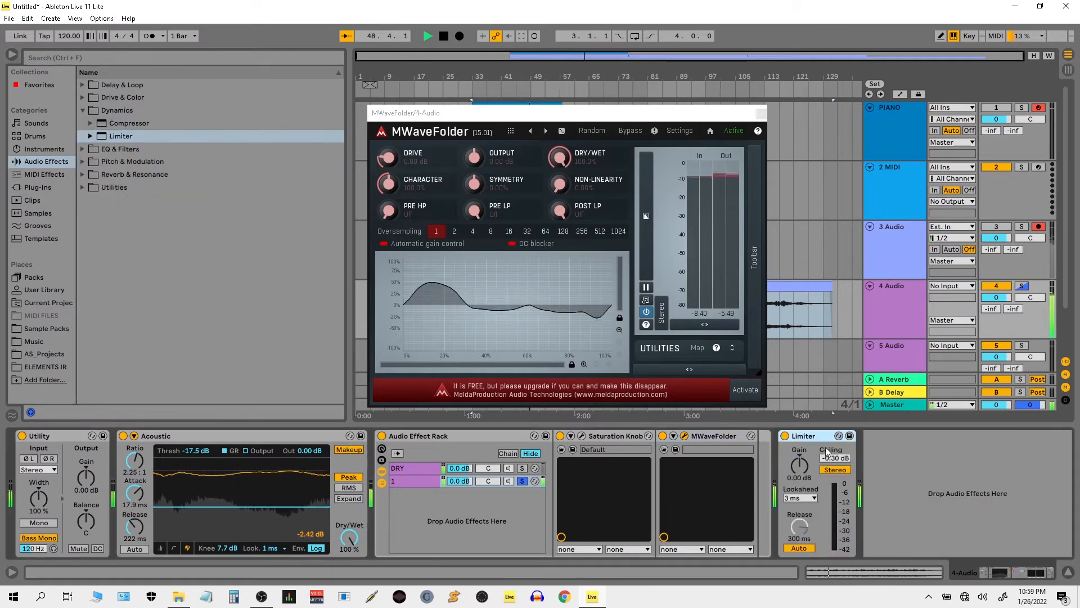
{"action": "key", "text": "space"}
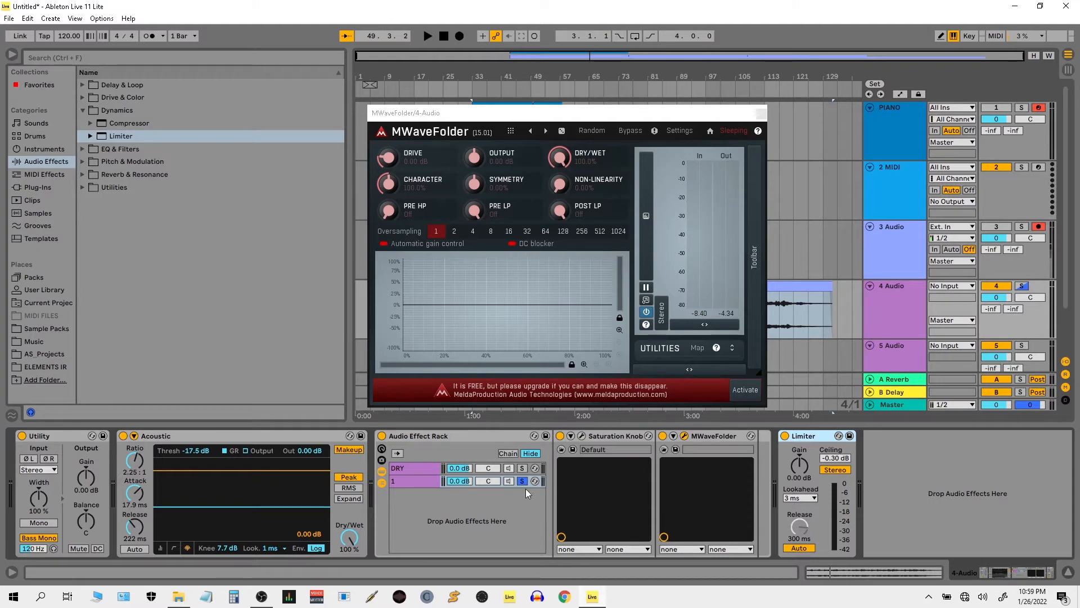
Audition MWaveFolder presets during playback from bar 33, from Bouillabaisse acumen and Looker-on protozoa to Ease's abrasiveness and Jehad's sequence's
{"action": "left_click", "coordinate": [511, 132]}
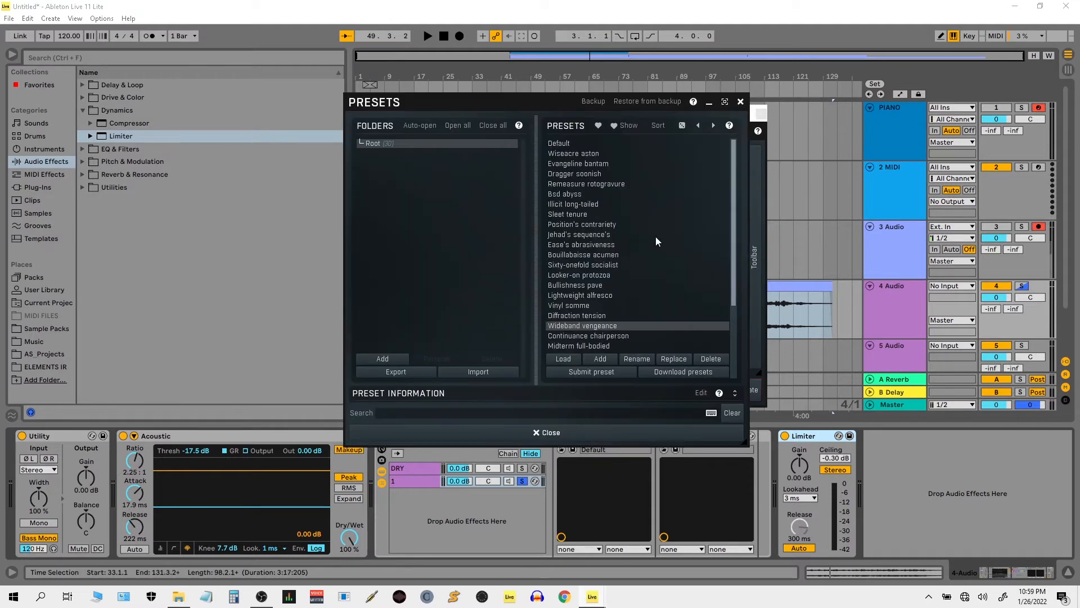
{"action": "left_click", "coordinate": [609, 257]}
{"action": "key", "text": "space"}
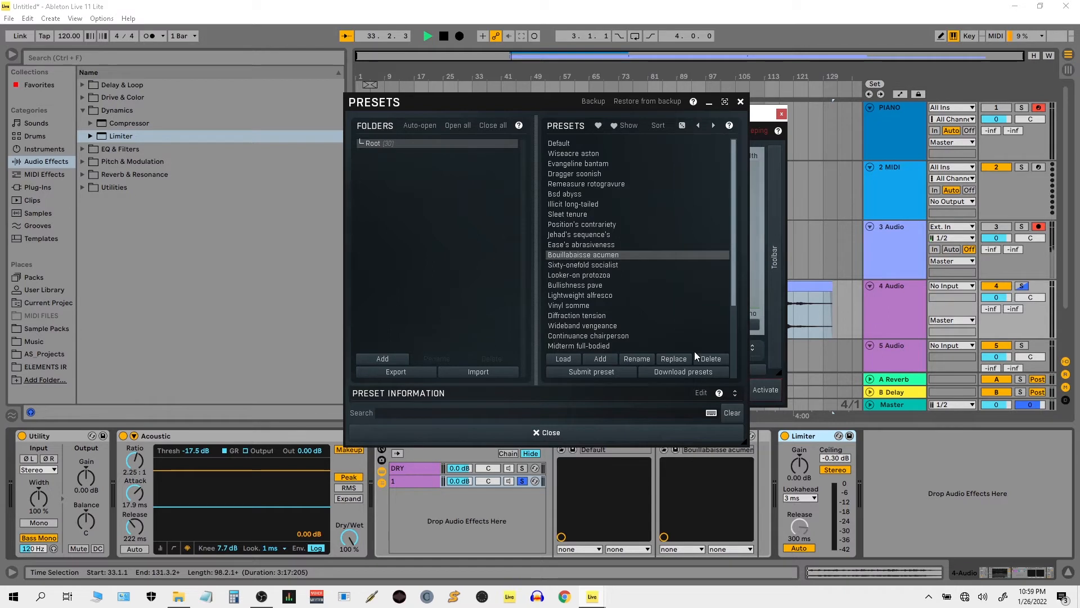
{"action": "left_click", "coordinate": [590, 275]}
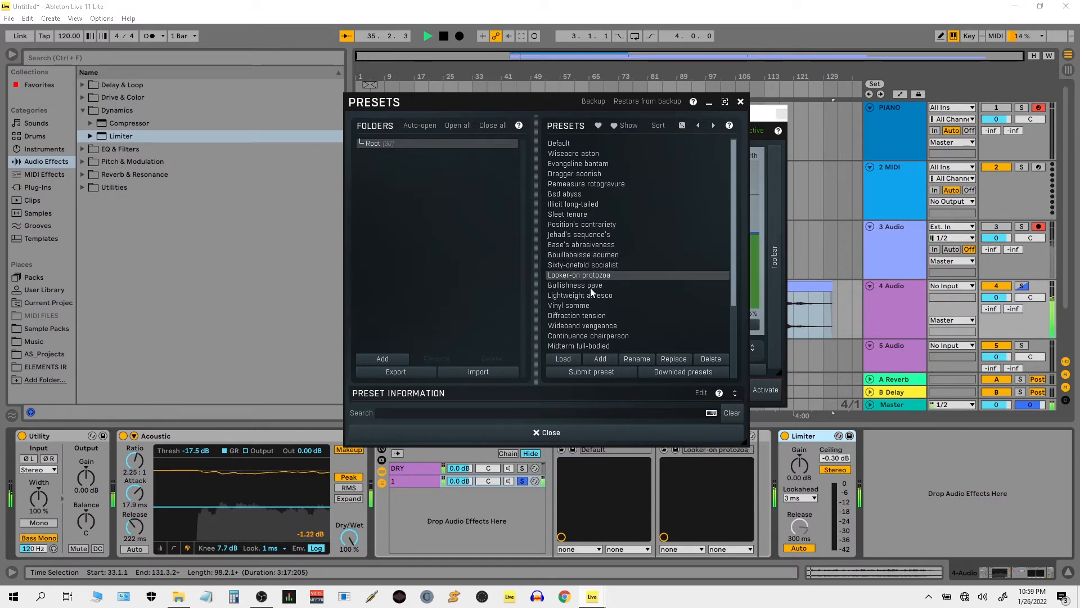
{"action": "left_click", "coordinate": [590, 285]}
{"action": "left_click", "coordinate": [593, 265]}
{"action": "left_click", "coordinate": [596, 255]}
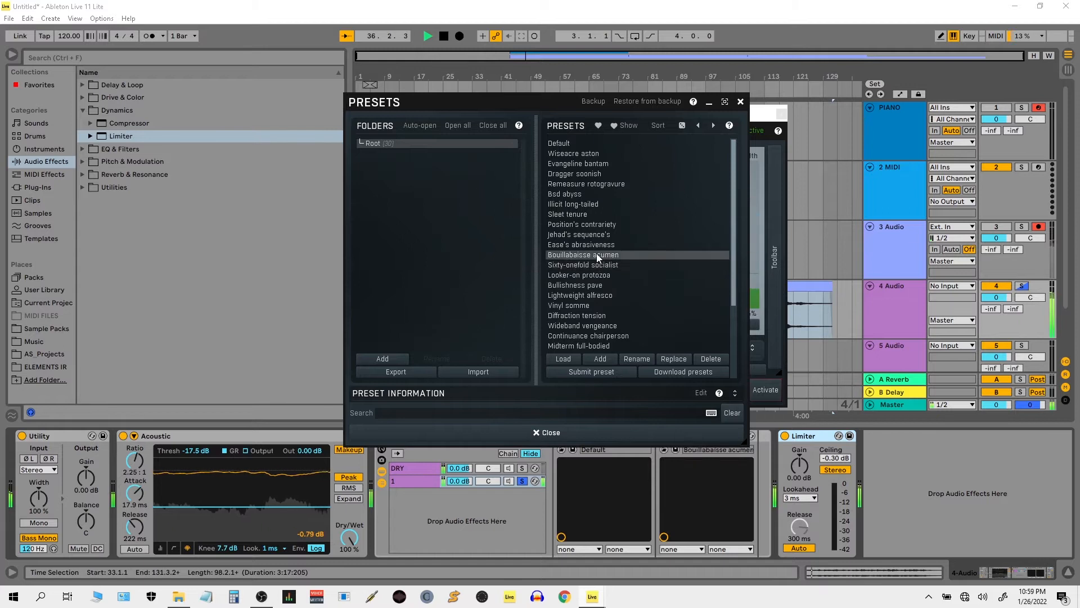
{"action": "left_click", "coordinate": [596, 246]}
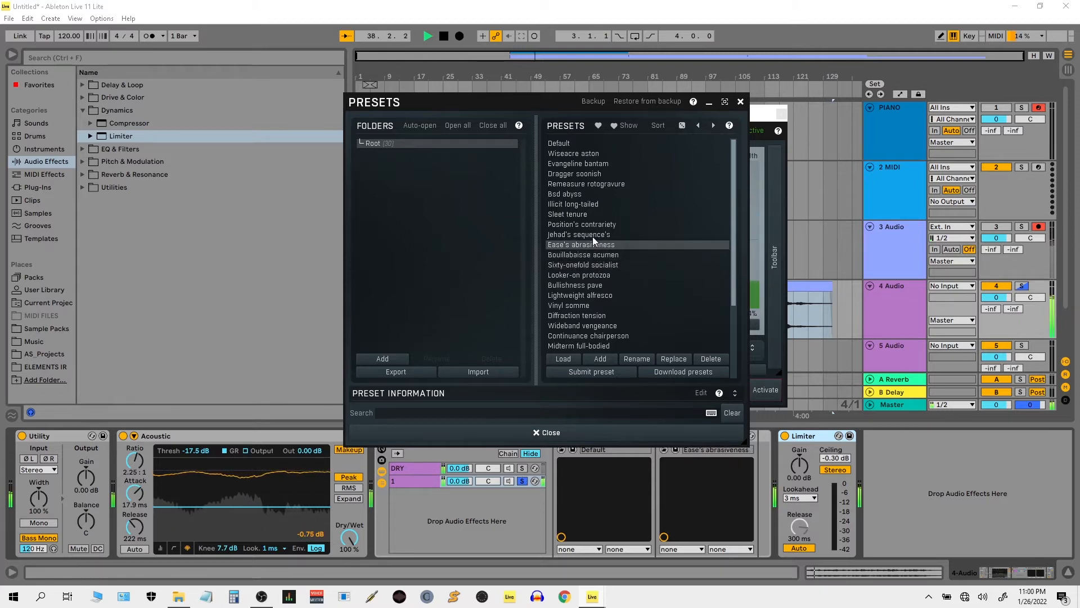
{"action": "left_click", "coordinate": [592, 236]}
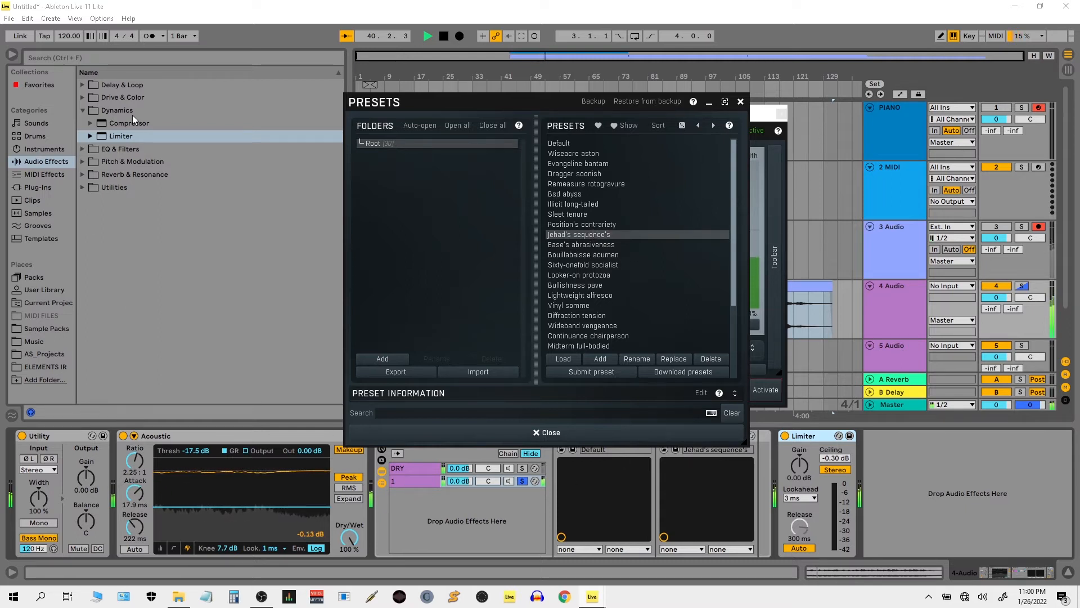
Add an Auto Filter after MWaveFolder in chain 1 and set it to high-pass at 143 Hz with 11% resonance
{"action": "left_click", "coordinate": [86, 110]}
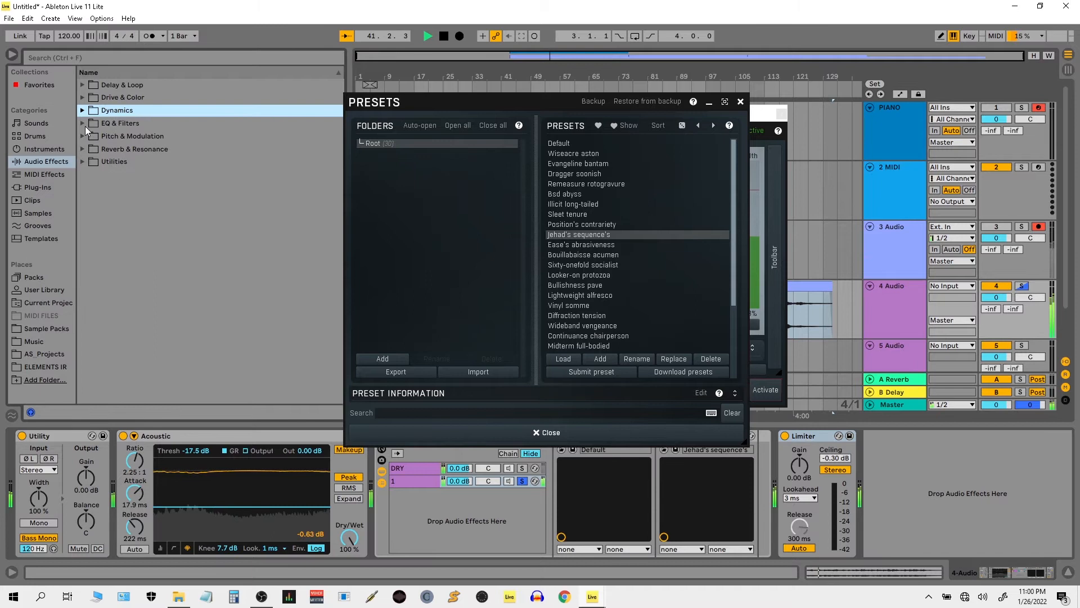
{"action": "left_click", "coordinate": [85, 125]}
{"action": "left_click", "coordinate": [129, 137]}
{"action": "left_click_drag", "start_coordinate": [744, 534], "coordinate": [753, 518]}
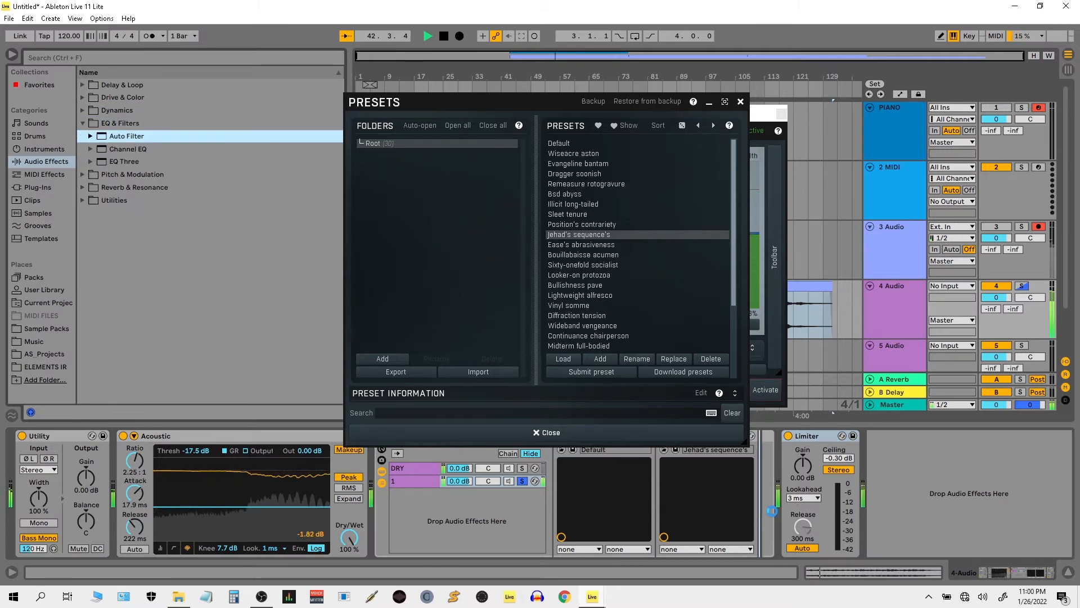
{"action": "left_click", "coordinate": [822, 524]}
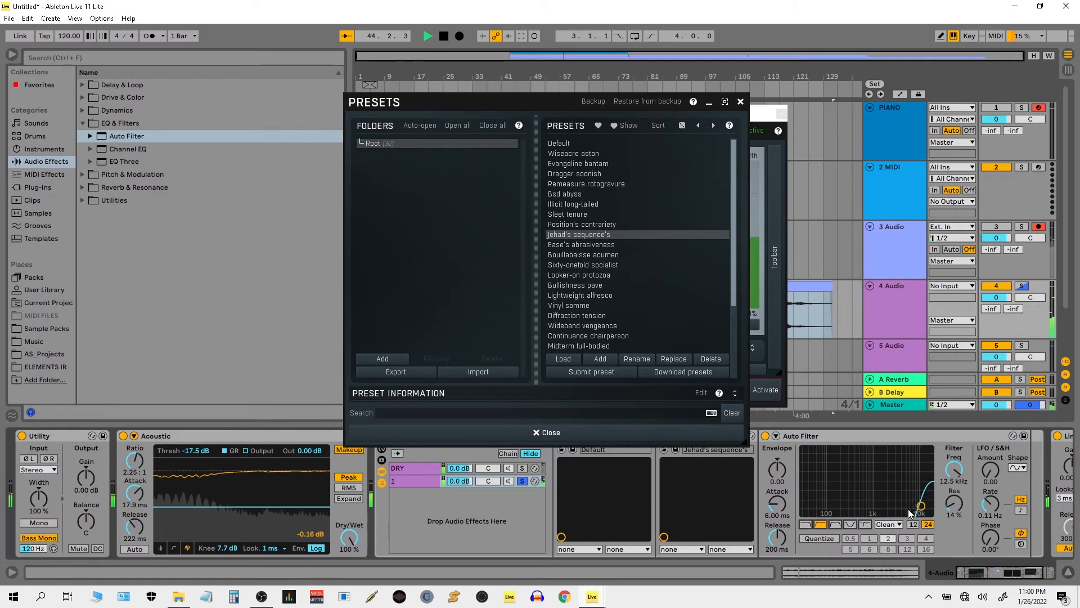
{"action": "left_click_drag", "start_coordinate": [921, 507], "coordinate": [836, 507]}
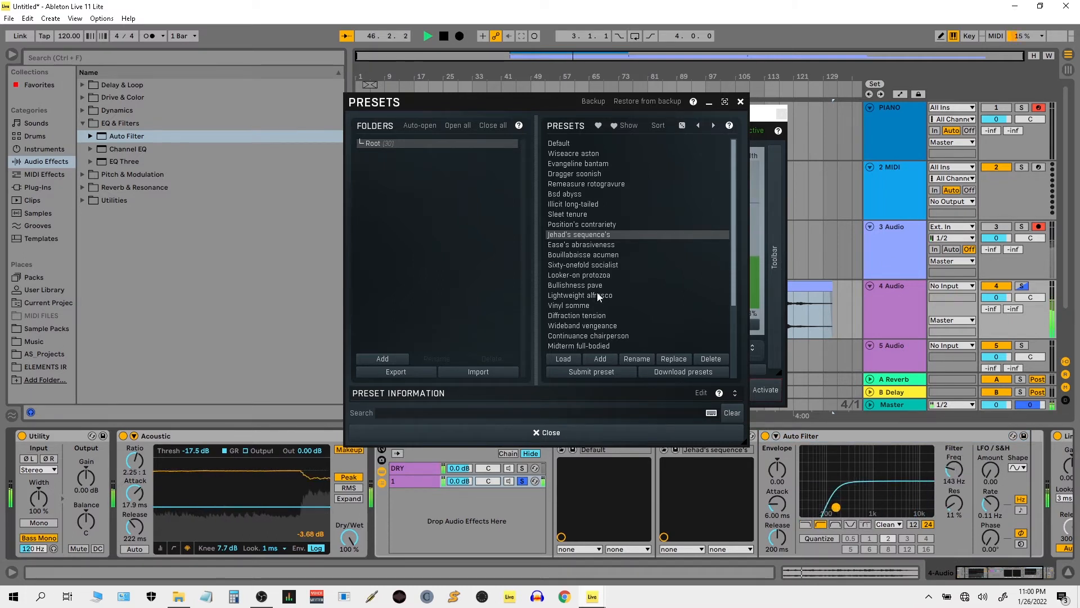
Try the MWaveFolder preset Bouillabaisse acumen, followed by Sixty-onefold socialist, with the filter active
{"action": "left_click", "coordinate": [595, 268]}
{"action": "left_click", "coordinate": [597, 257]}
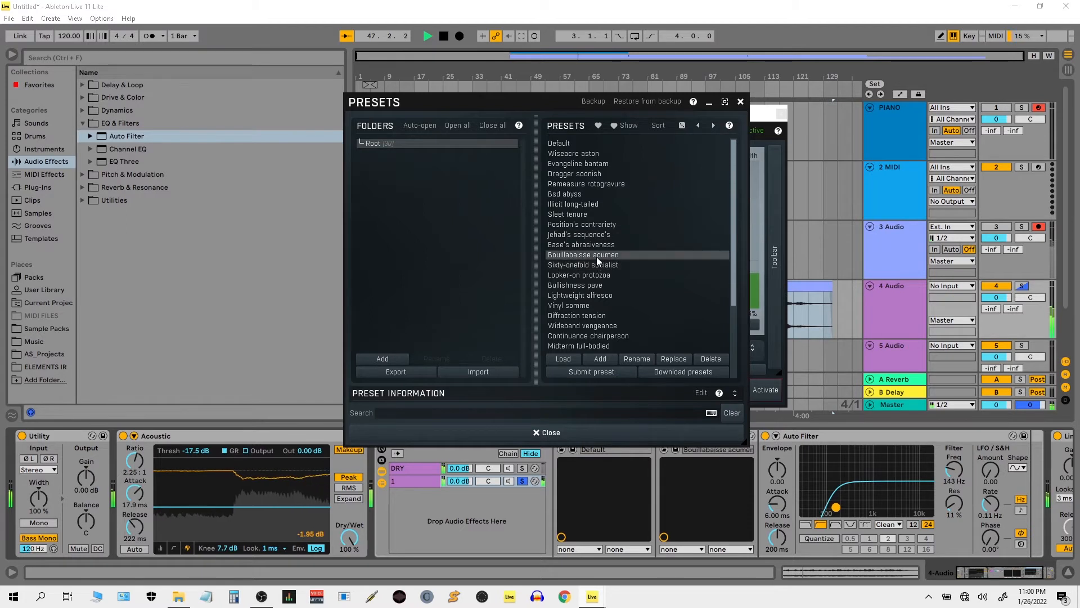
{"action": "left_click", "coordinate": [598, 265]}
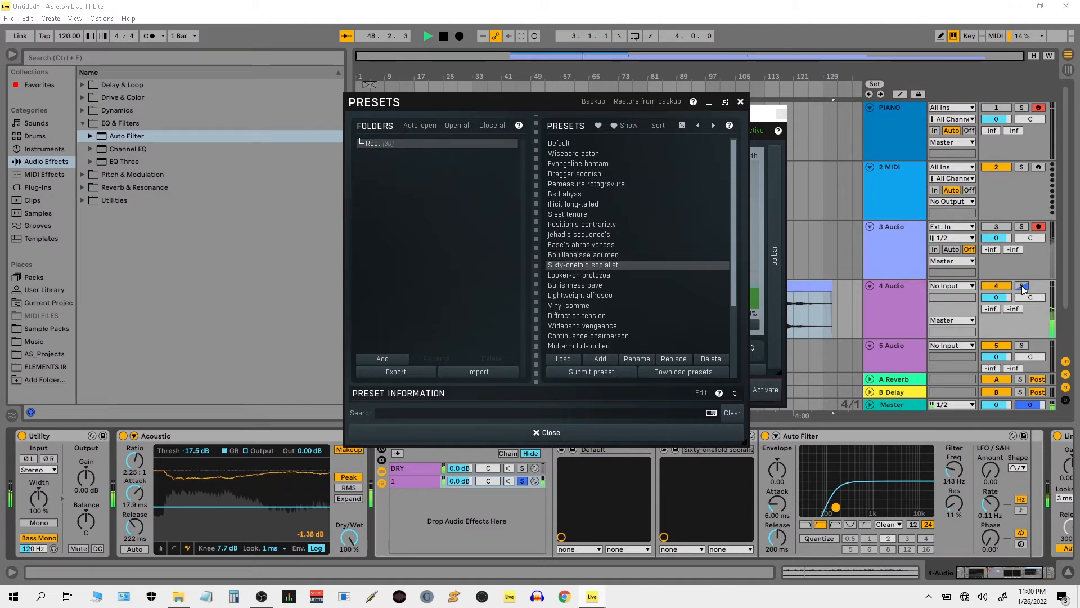
Unmute the 3 Audio track and unsolo 4 Audio and its chain 1 to hear the layers together
{"action": "left_click", "coordinate": [1022, 285]}
{"action": "left_click", "coordinate": [995, 225]}
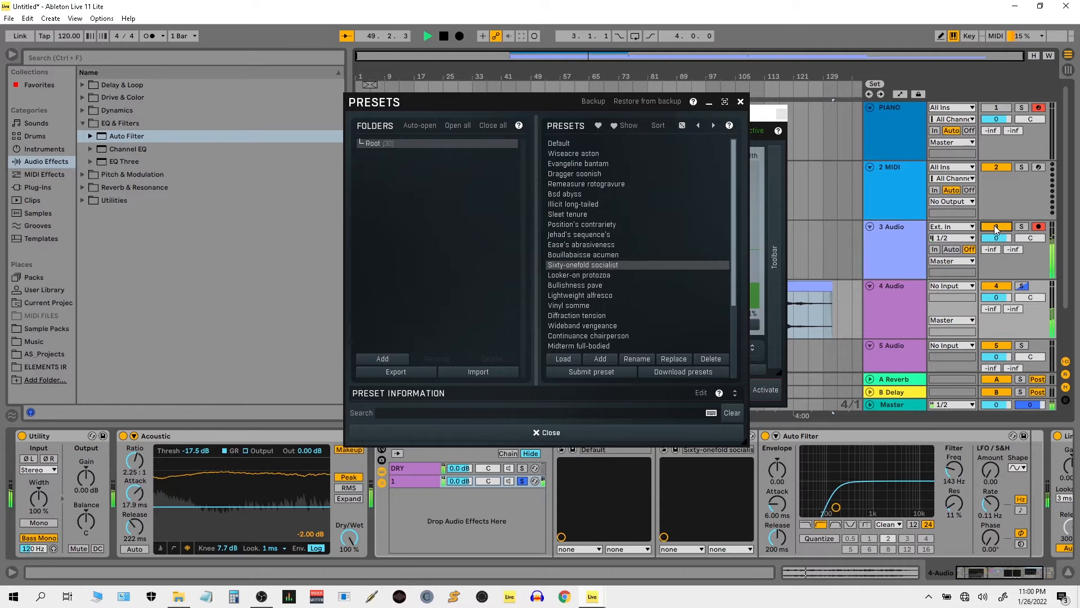
{"action": "left_click", "coordinate": [523, 481]}
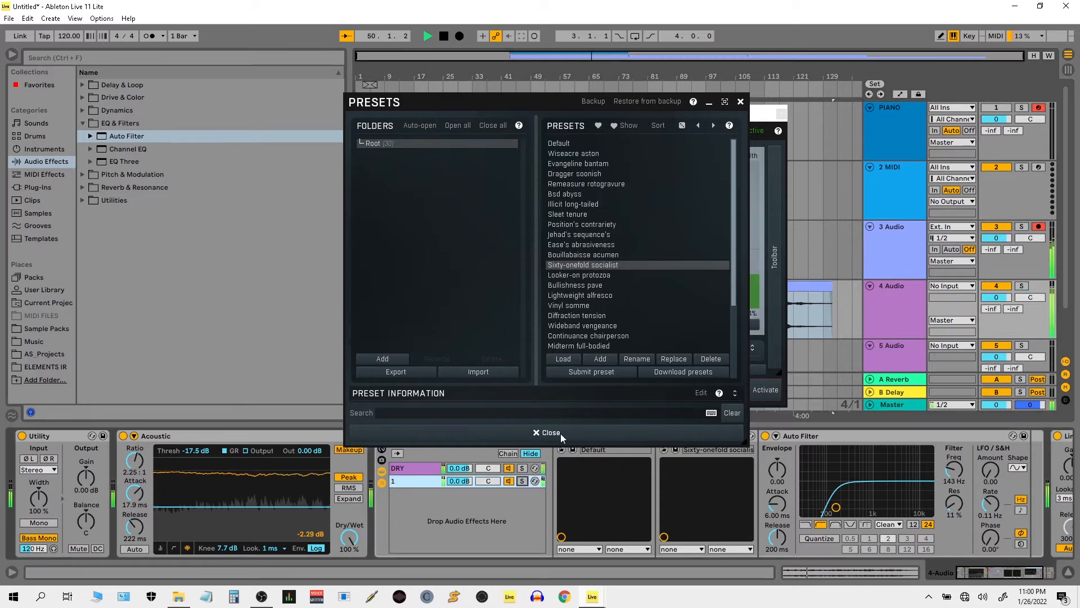
Compare the Looker-on protozoa and Bouillabaisse acumen presets, load Ease's abrasiveness in MWaveFolder, and close the preset browser
{"action": "left_click", "coordinate": [592, 276]}
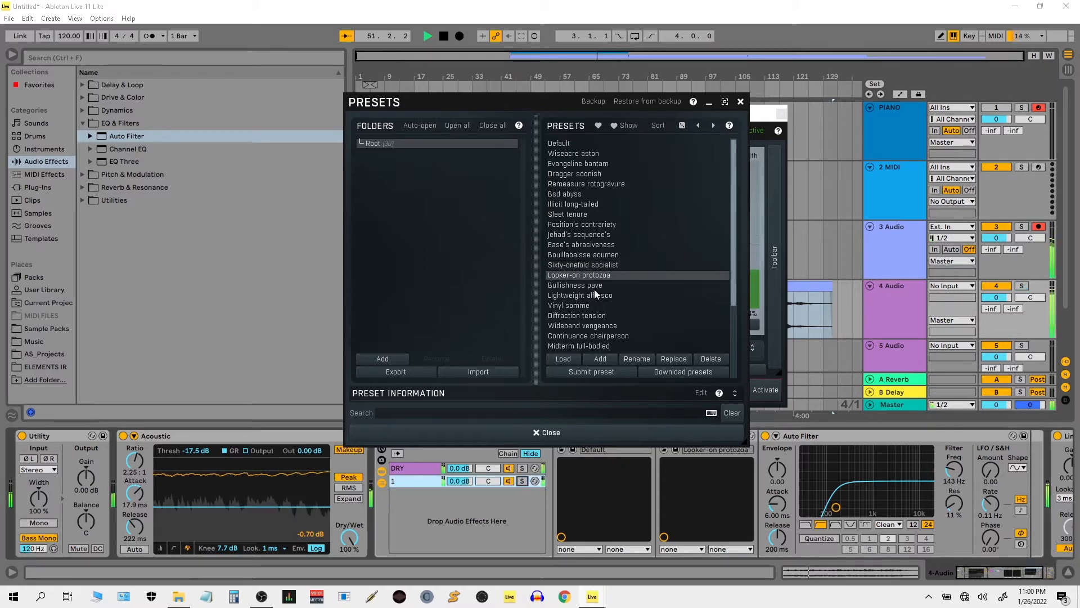
{"action": "left_click", "coordinate": [599, 255]}
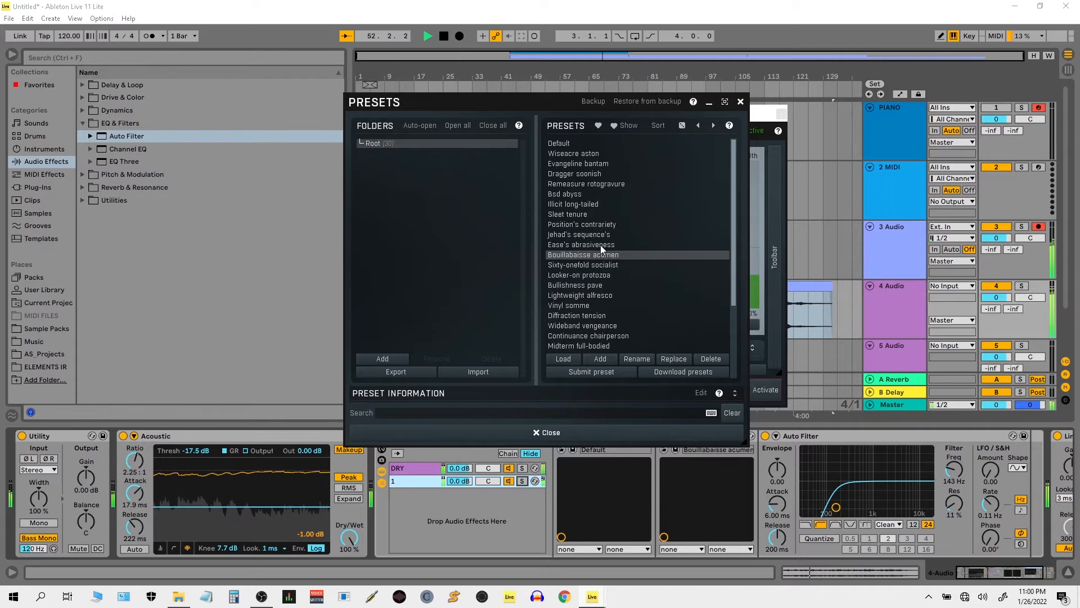
{"action": "left_click", "coordinate": [602, 245]}
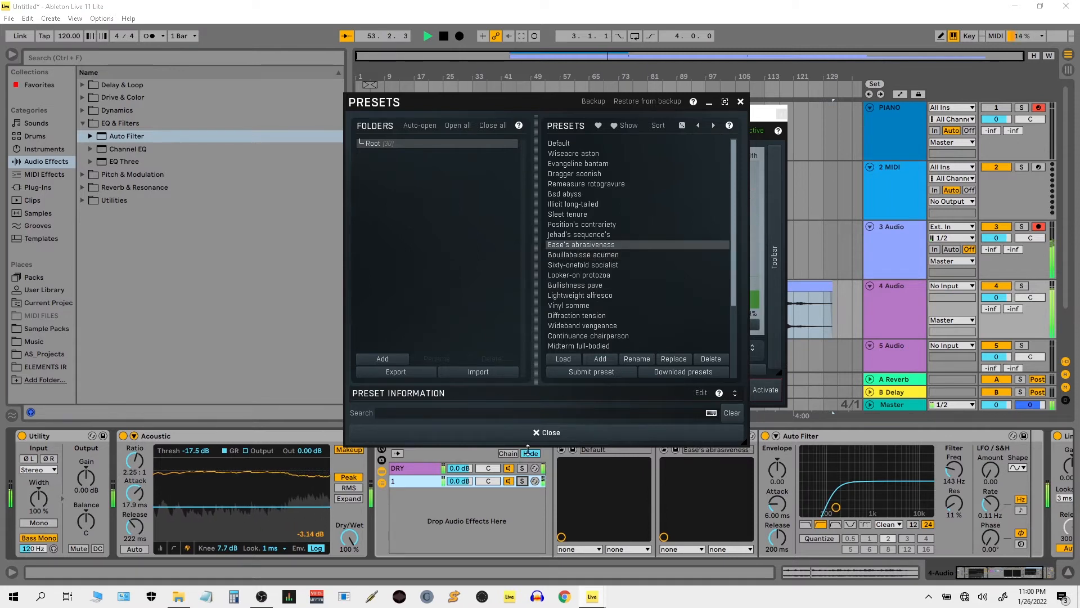
{"action": "left_click", "coordinate": [742, 103]}
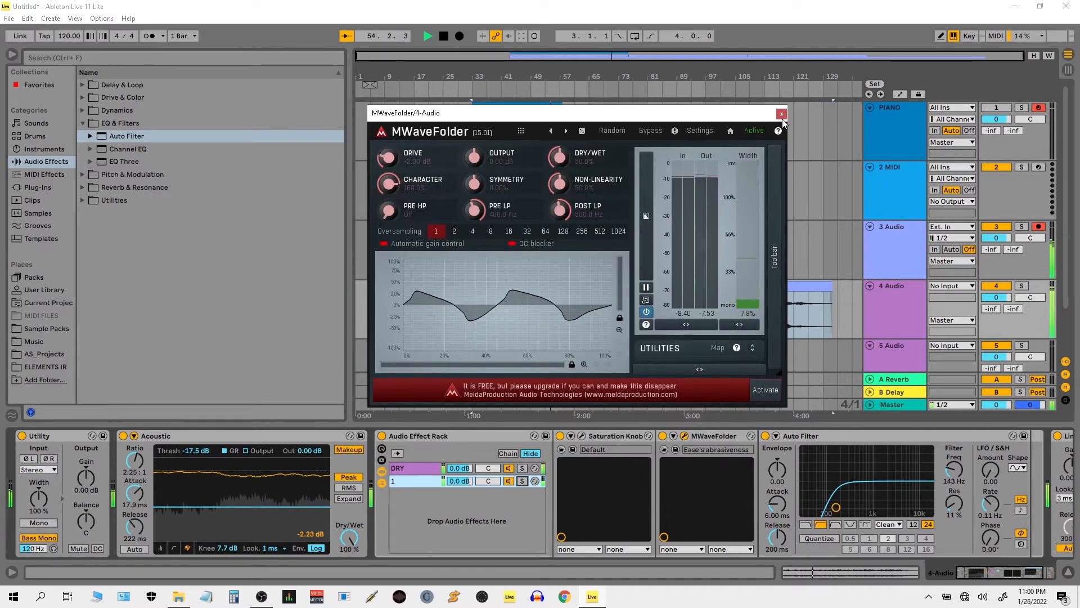
Solo chain 1, lower MWaveFolder's drive, adjust its output and dry/wet mix, and close the plug-in window
{"action": "left_click", "coordinate": [522, 480]}
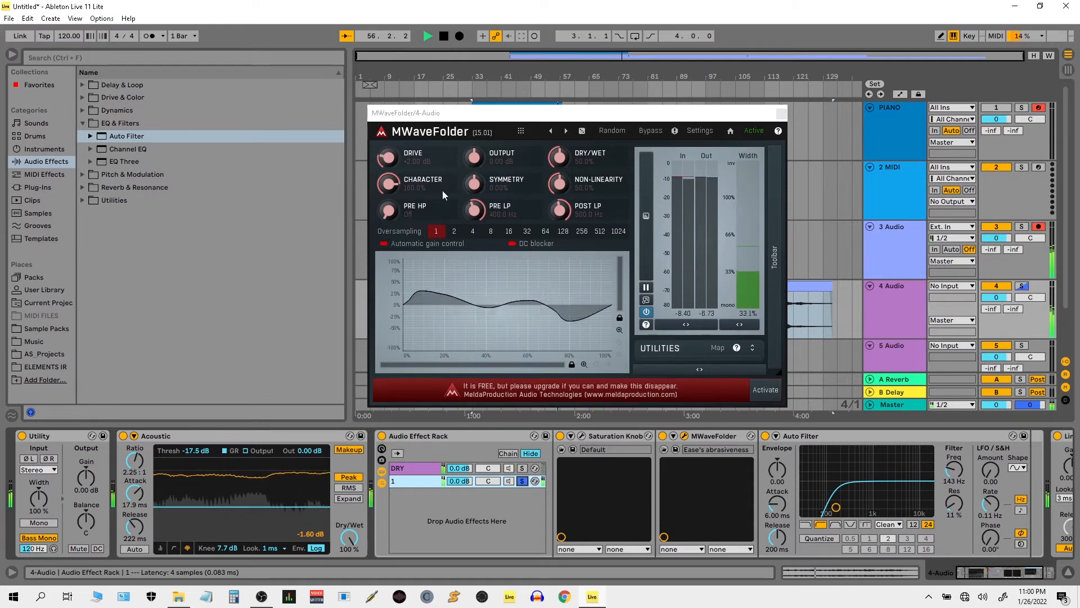
{"action": "mouse_move", "coordinate": [392, 160]}
{"action": "left_mouse_down"}
{"action": "mouse_move", "coordinate": [392, 99]}
{"action": "mouse_move", "coordinate": [392, 131]}
{"action": "left_mouse_up"}
{"action": "mouse_move", "coordinate": [474, 157]}
{"action": "left_mouse_down"}
{"action": "mouse_move", "coordinate": [474, 129]}
{"action": "mouse_move", "coordinate": [474, 147]}
{"action": "left_mouse_up"}
{"action": "left_click_drag", "start_coordinate": [562, 157], "coordinate": [563, 155]}
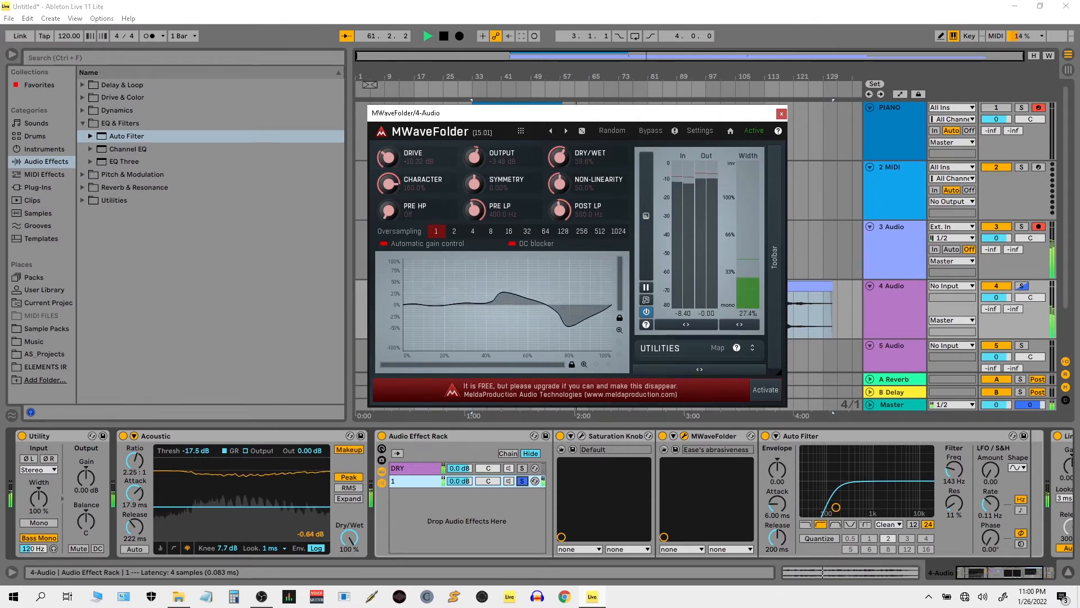
{"action": "left_click", "coordinate": [781, 114]}
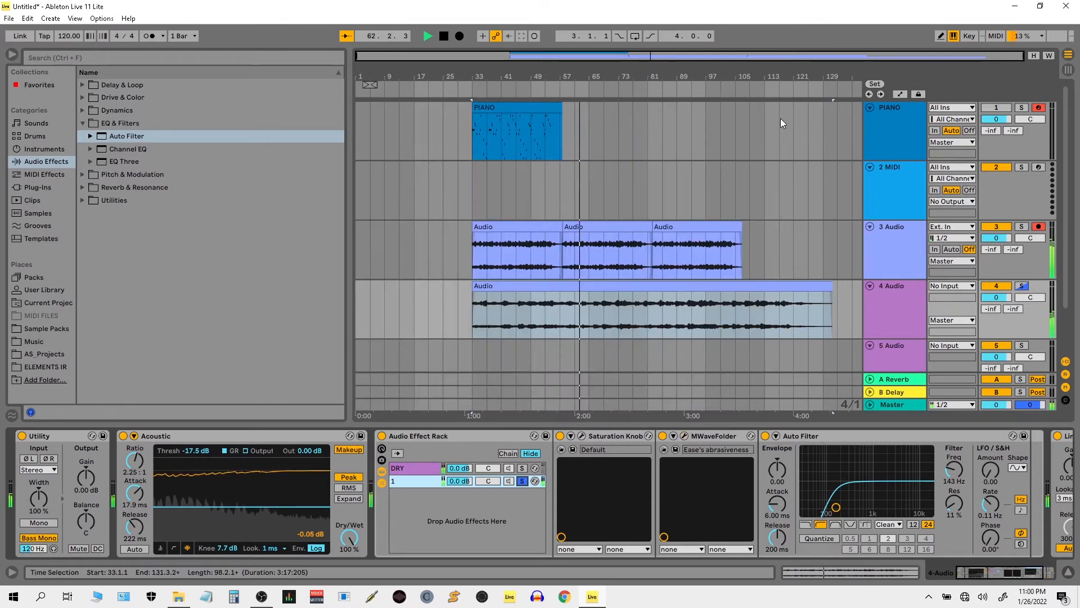
Compare playback with chain 1 unsoloed and soloed, and replay the soloed chain from bar 33
{"action": "left_click", "coordinate": [523, 481]}
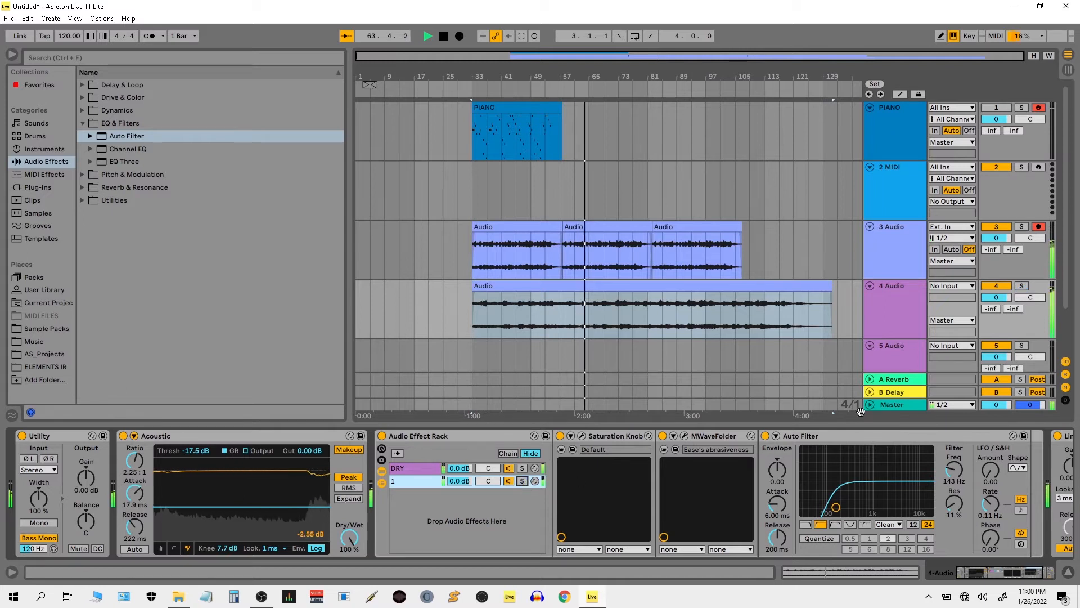
{"action": "left_click", "coordinate": [522, 482]}
{"action": "key", "text": "space"}
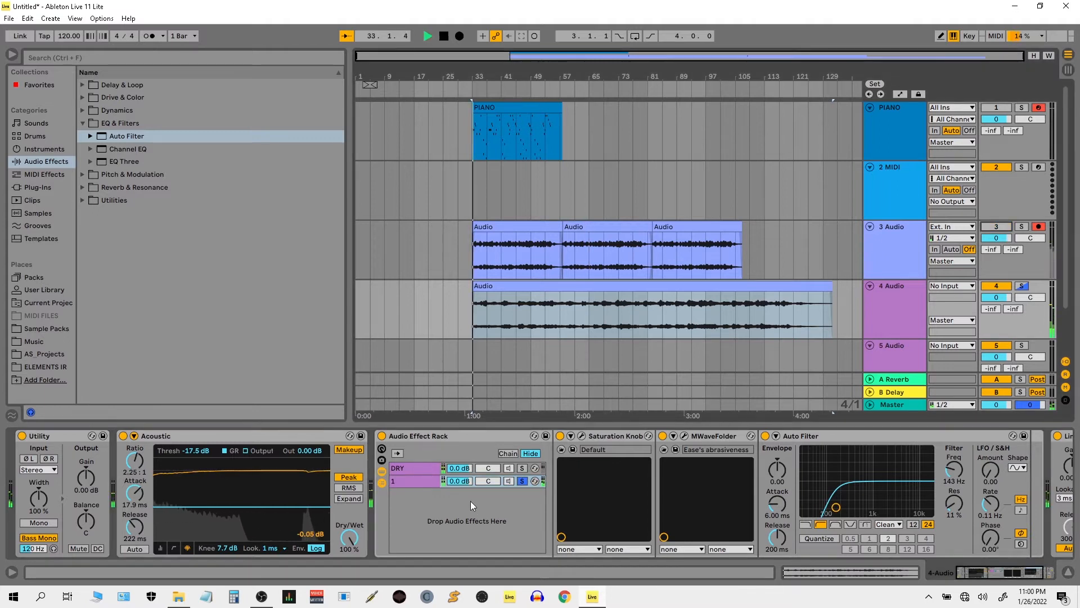
Reopen MWaveFolder in chain 1, readjust its drive and symmetry during playback, and close it
{"action": "left_click", "coordinate": [684, 437]}
{"action": "left_click_drag", "start_coordinate": [388, 158], "coordinate": [392, 201]}
{"action": "left_click_drag", "start_coordinate": [476, 187], "coordinate": [476, 180]}
{"action": "left_click", "coordinate": [782, 113]}
{"action": "key", "text": "space"}
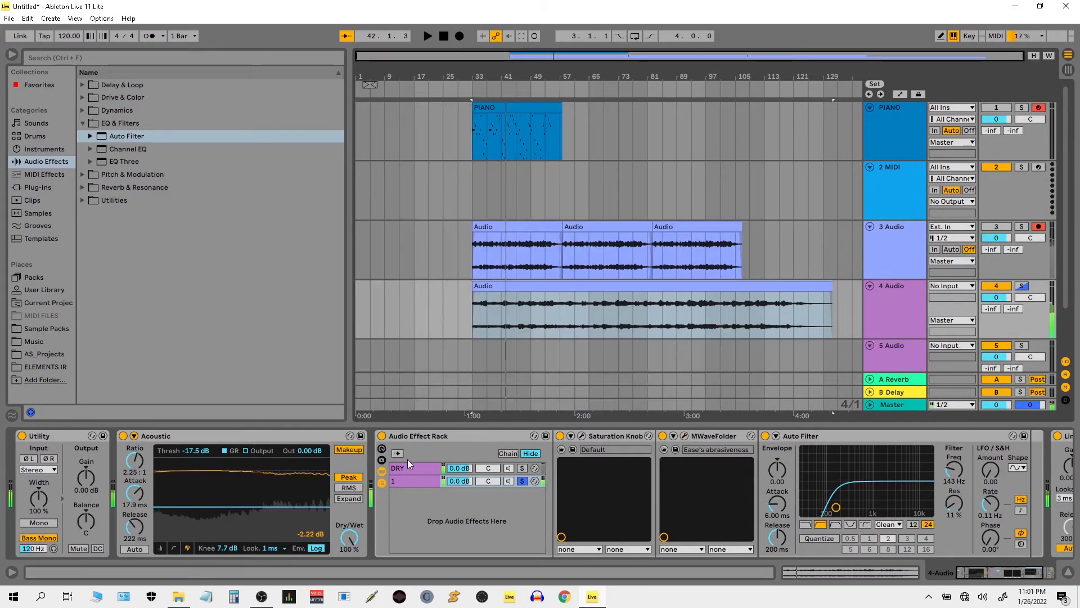
Duplicate chain 1 in the 4 Audio effect rack and insert the Ignite Amps ProFET plug-in after MWaveFolder in the lower copy
{"action": "left_click", "coordinate": [409, 480]}
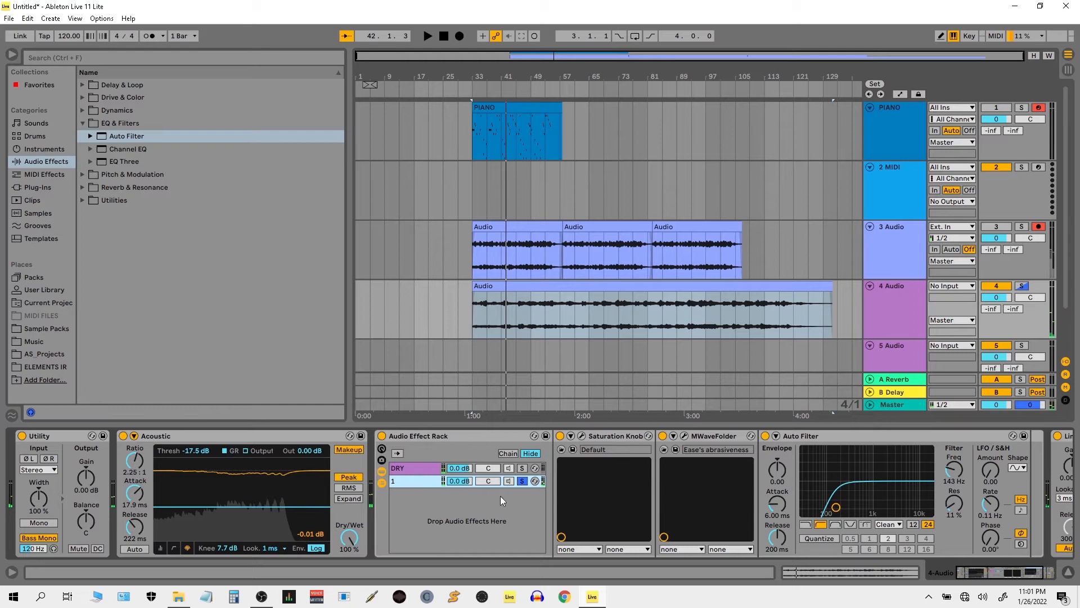
{"action": "key", "text": "ctrl+d"}
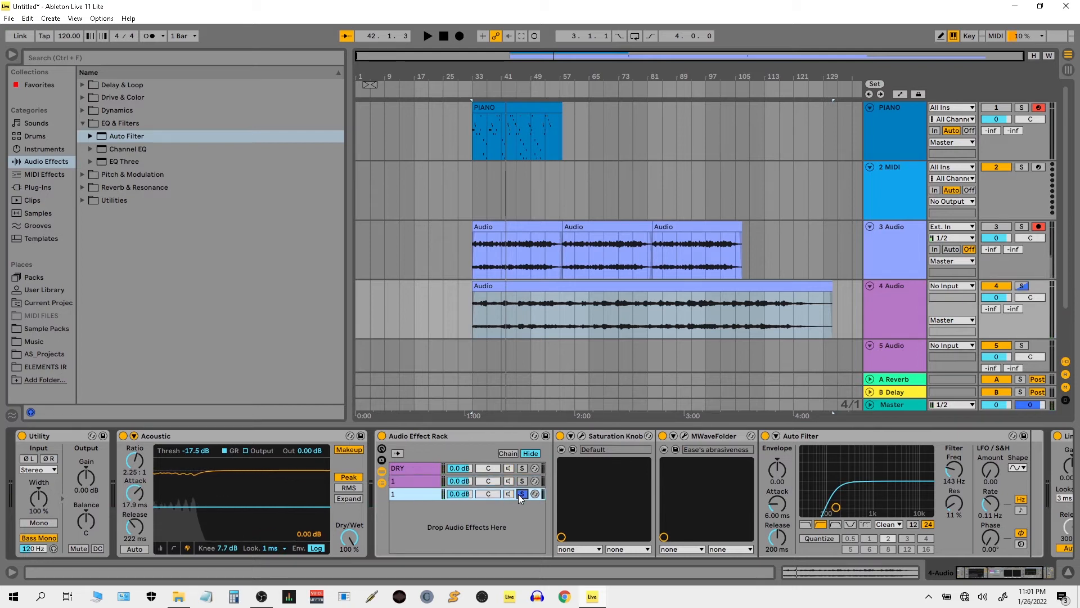
{"action": "left_click", "coordinate": [701, 436]}
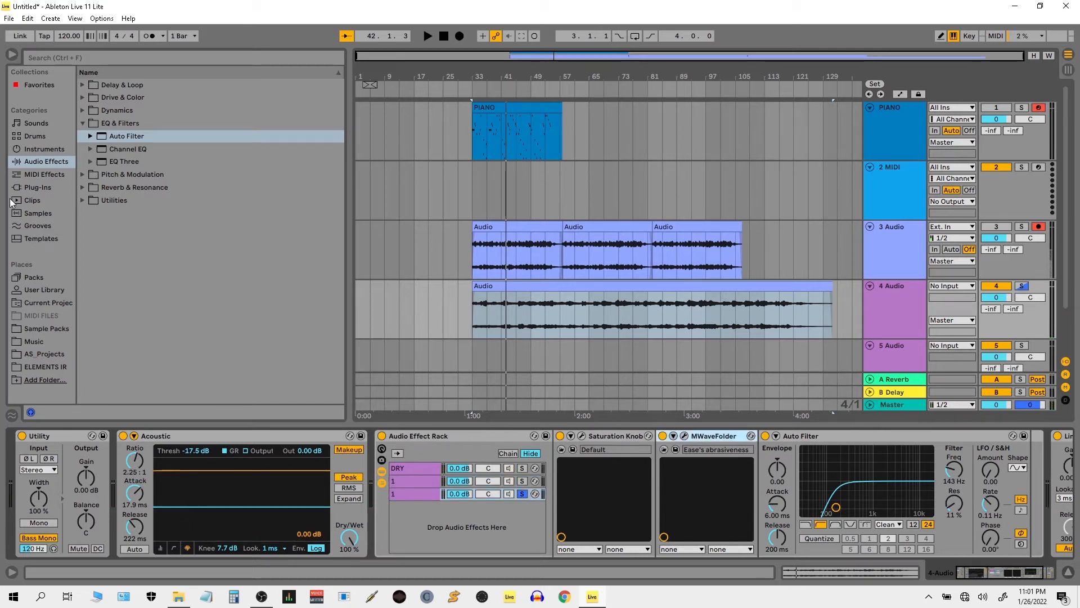
{"action": "left_click", "coordinate": [82, 124]}
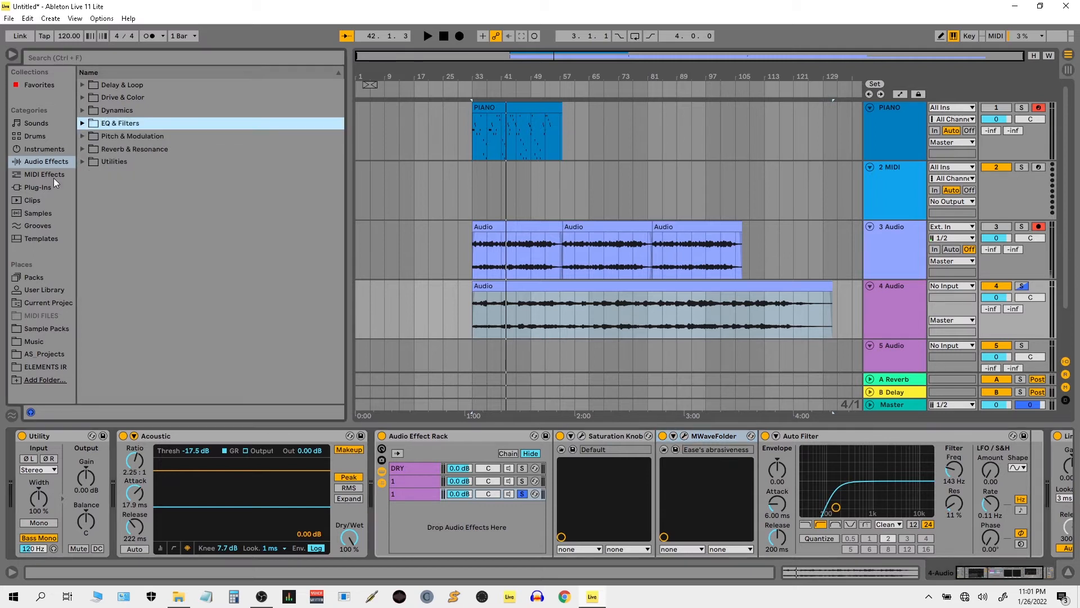
{"action": "left_click", "coordinate": [53, 187]}
{"action": "left_click", "coordinate": [90, 162]}
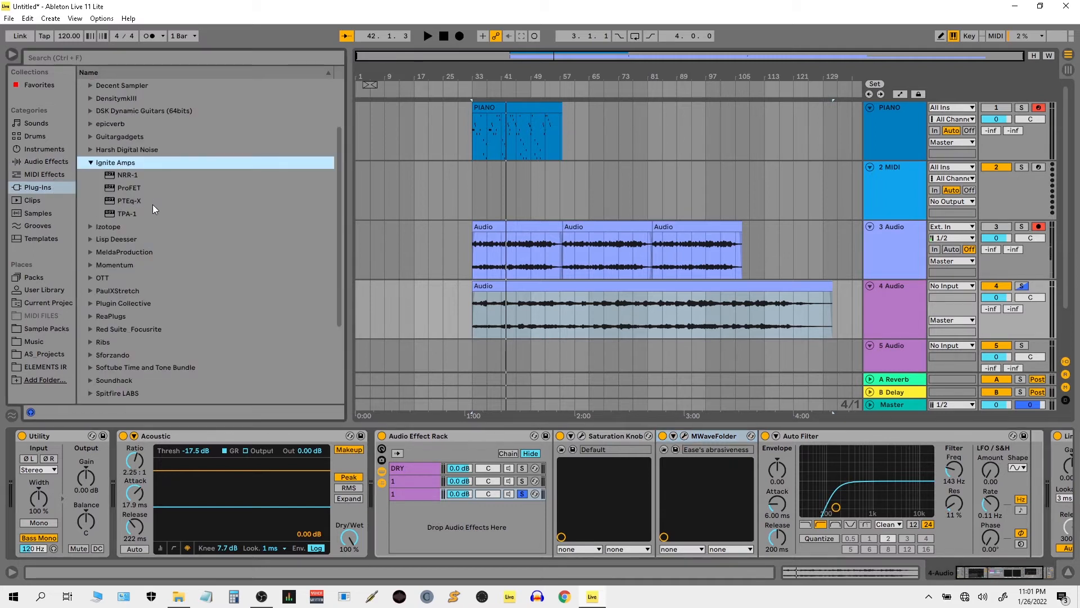
{"action": "left_click_drag", "start_coordinate": [125, 188], "coordinate": [730, 462]}
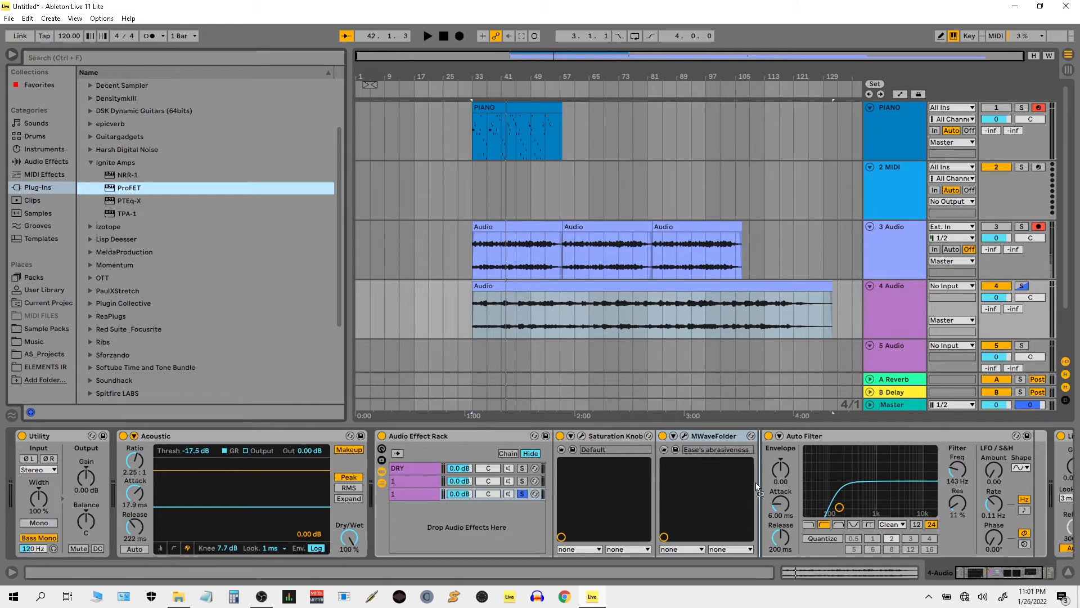
Place ProFET after MWaveFolder in the lower chain and adjust its low-mid and high-mid levels during playback
{"action": "left_click_drag", "start_coordinate": [755, 481], "coordinate": [755, 481]}
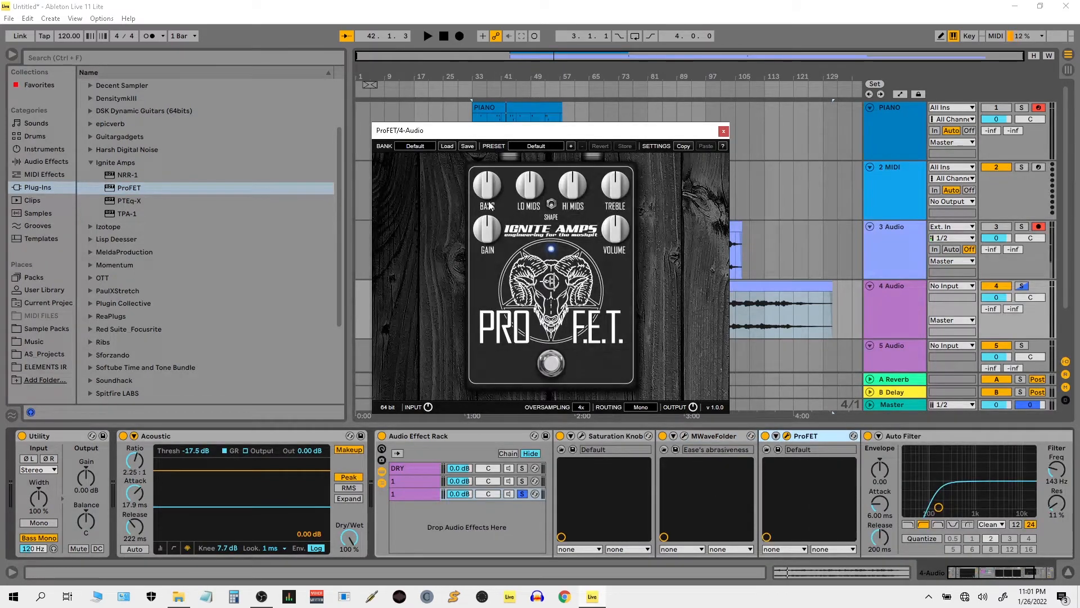
{"action": "key", "text": "space"}
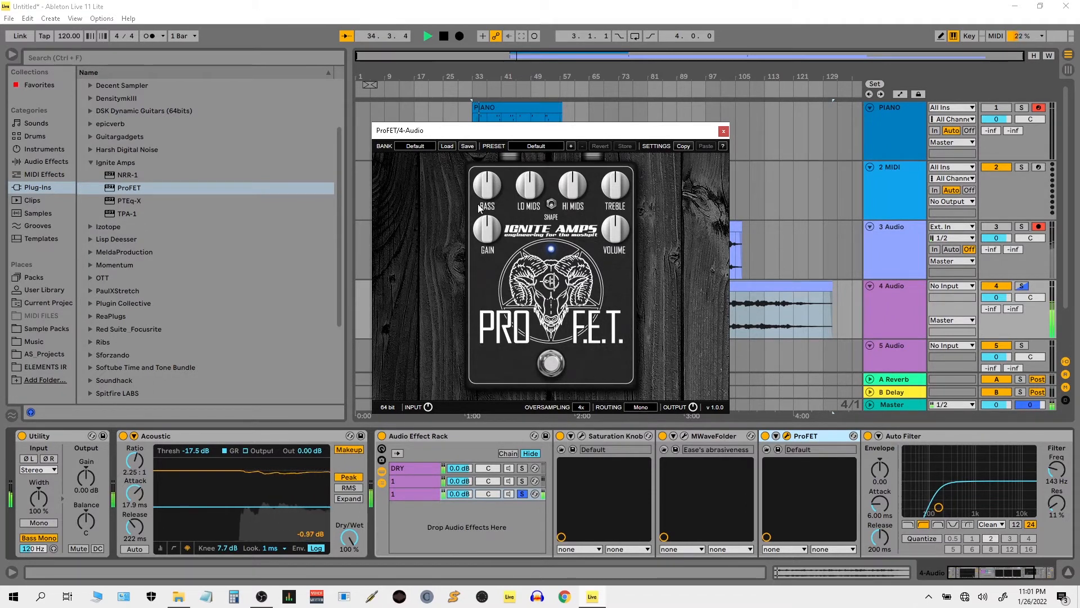
{"action": "left_click_drag", "start_coordinate": [527, 189], "coordinate": [528, 237]}
{"action": "left_click_drag", "start_coordinate": [617, 193], "coordinate": [575, 165]}
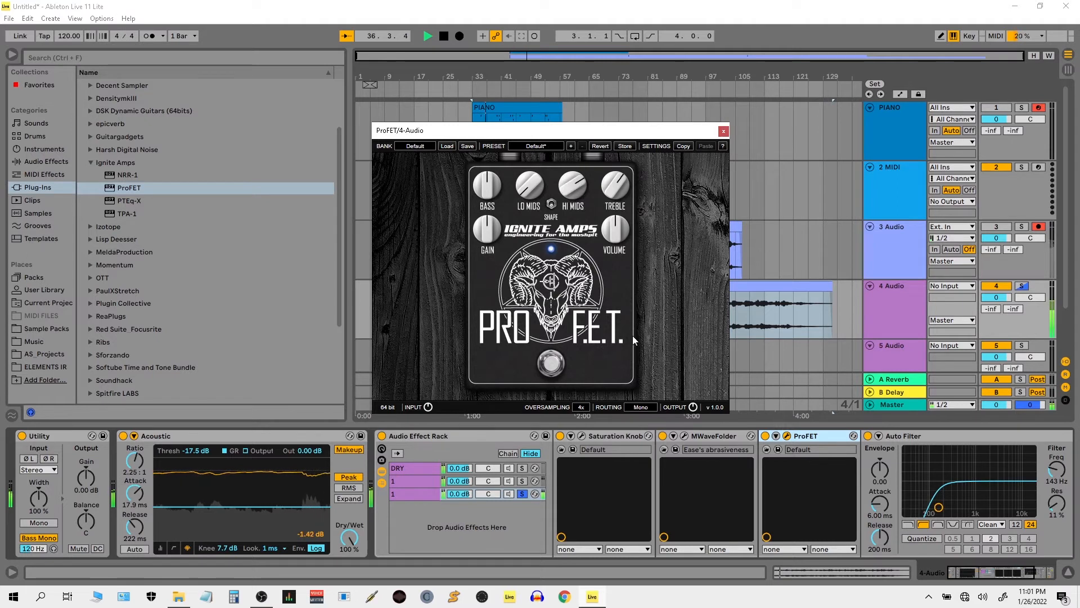
{"action": "left_click", "coordinate": [723, 131]}
Move MWaveFolder behind ProFET in the soloed chain and load its Bsd abyss preset
{"action": "left_click", "coordinate": [720, 436]}
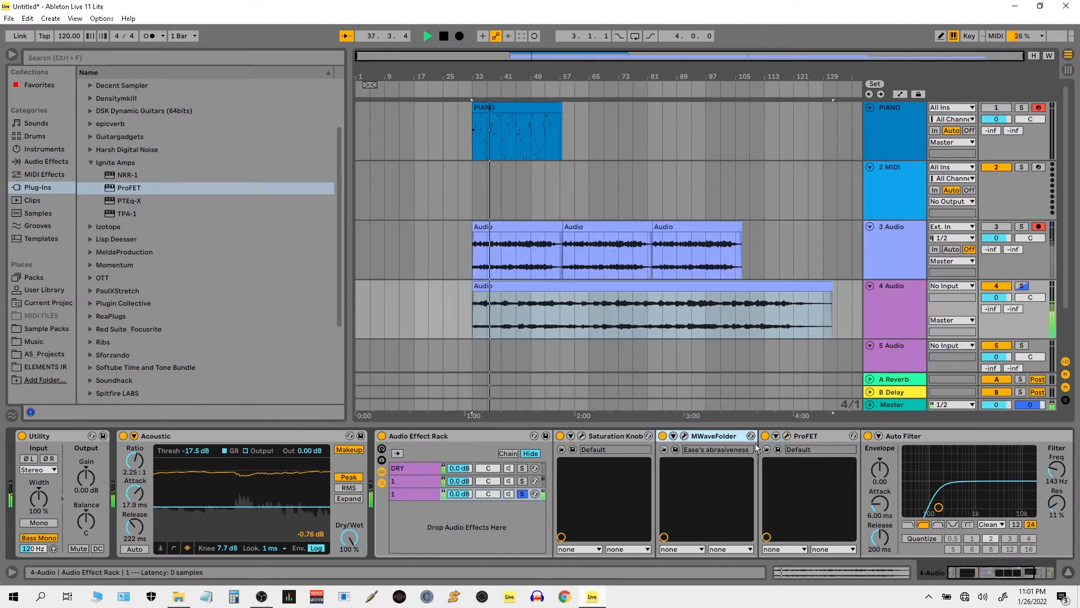
{"action": "left_click_drag", "start_coordinate": [847, 445], "coordinate": [838, 448]}
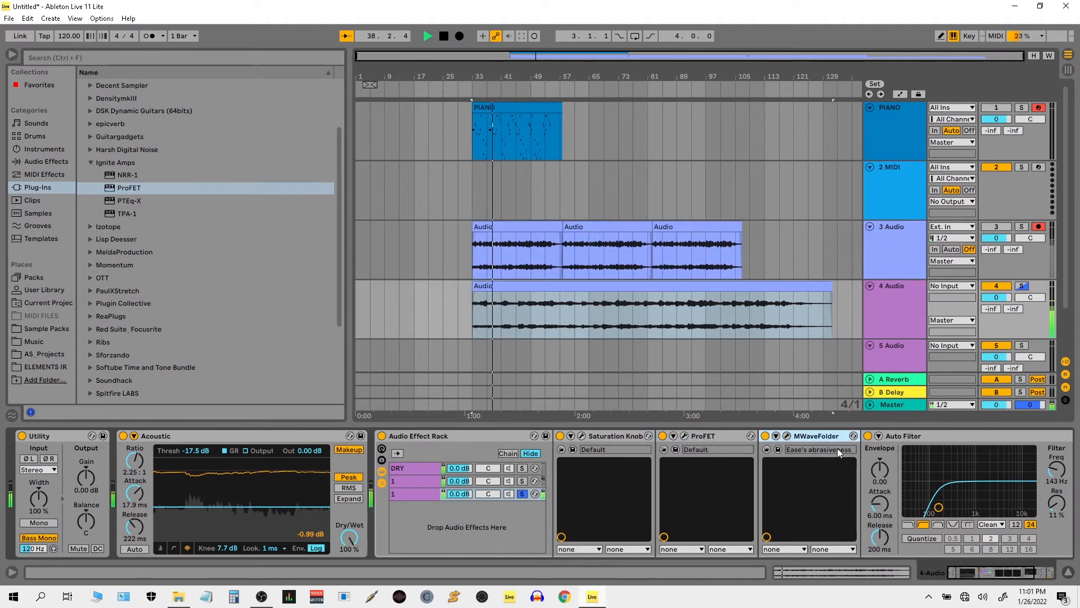
{"action": "left_click", "coordinate": [786, 436]}
{"action": "left_click", "coordinate": [521, 130]}
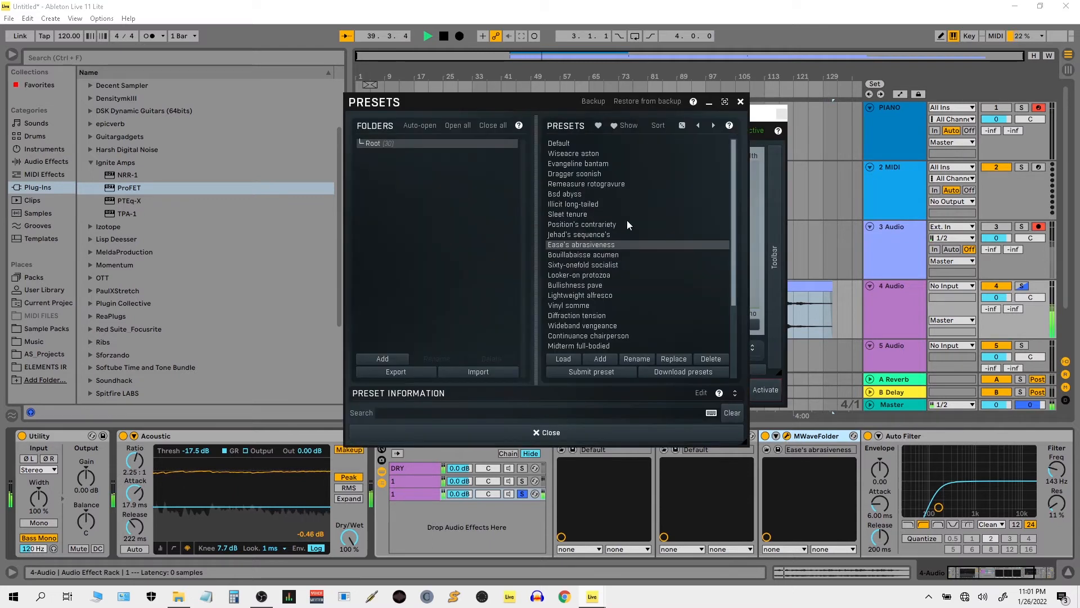
{"action": "left_click", "coordinate": [612, 265]}
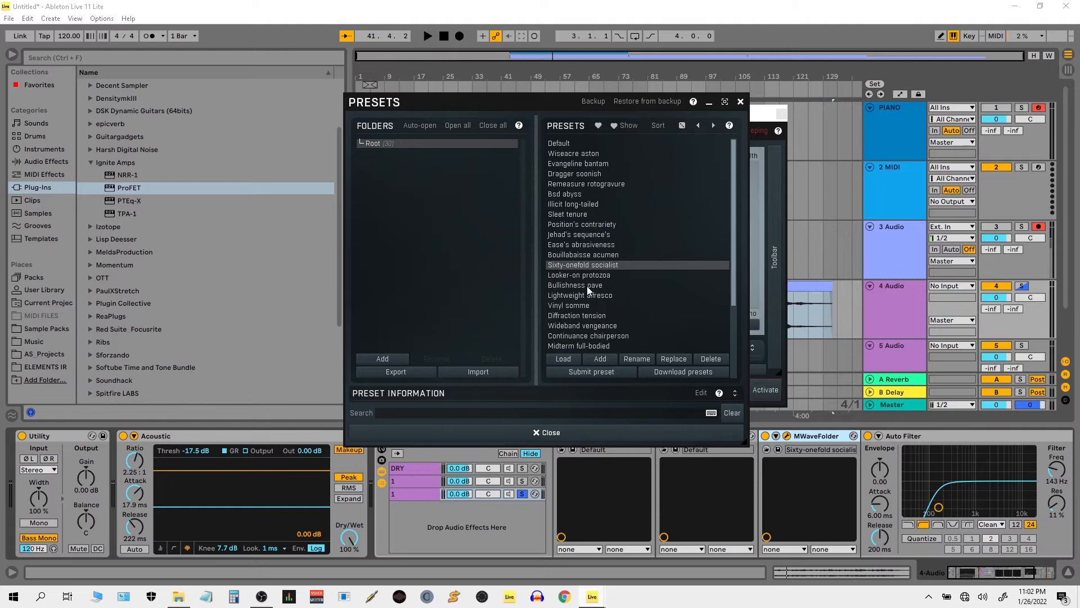
{"action": "left_click", "coordinate": [565, 194]}
{"action": "key", "text": "space"}
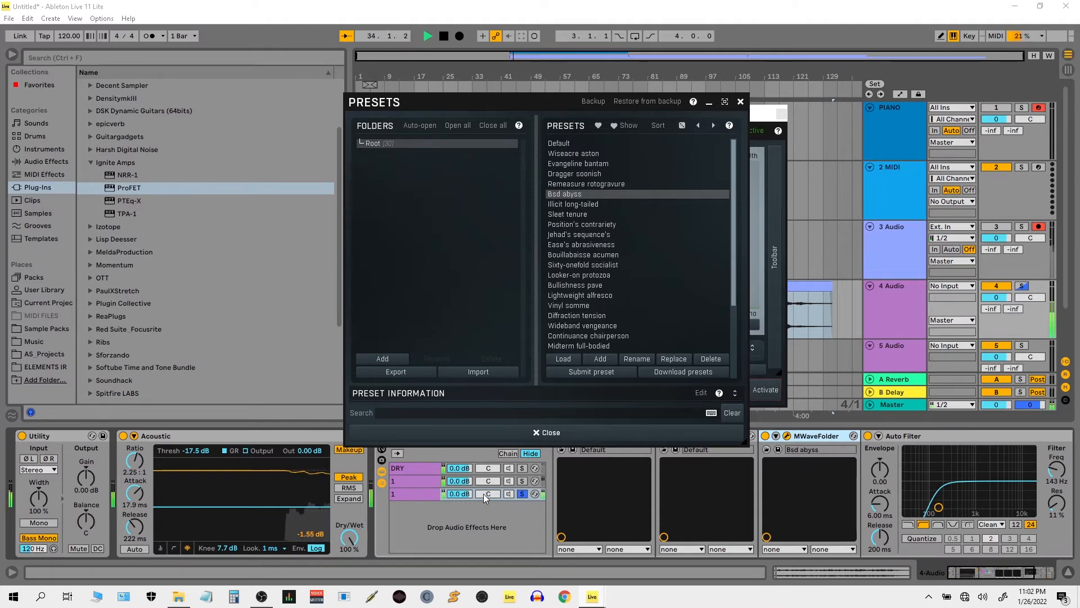
{"action": "left_click", "coordinate": [741, 102]}
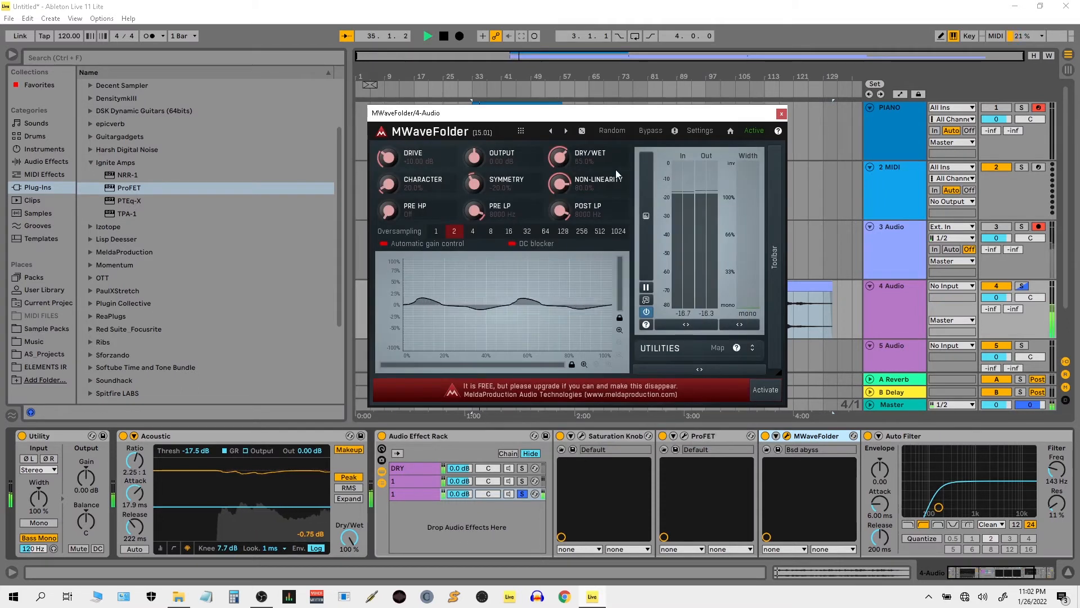
Compare playback with the lower chain unsoloed and soloed, and close the MWaveFolder window
{"action": "left_click", "coordinate": [525, 494]}
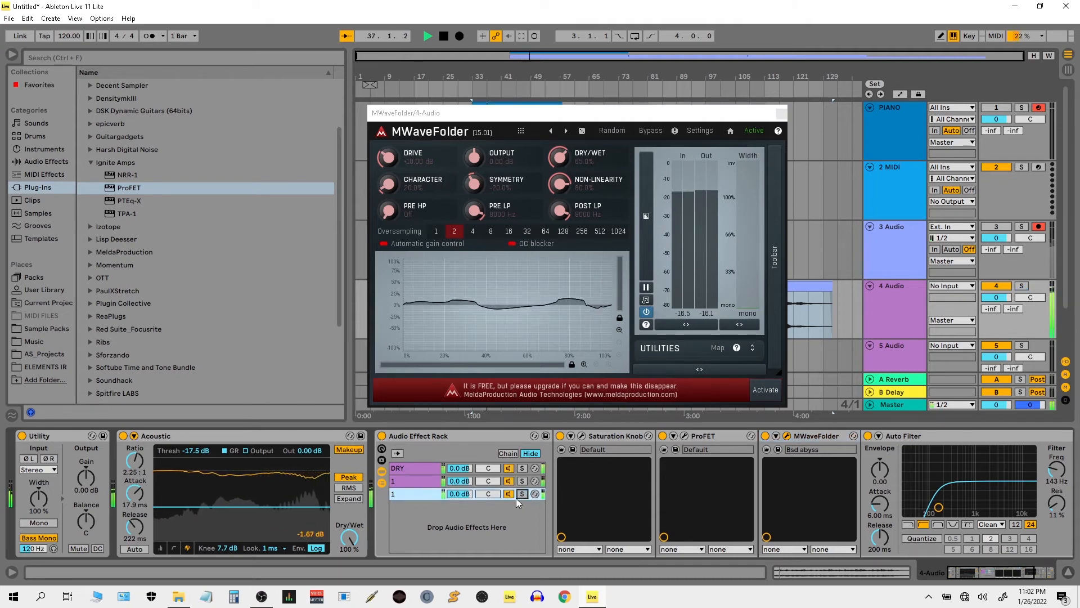
{"action": "left_click", "coordinate": [522, 494]}
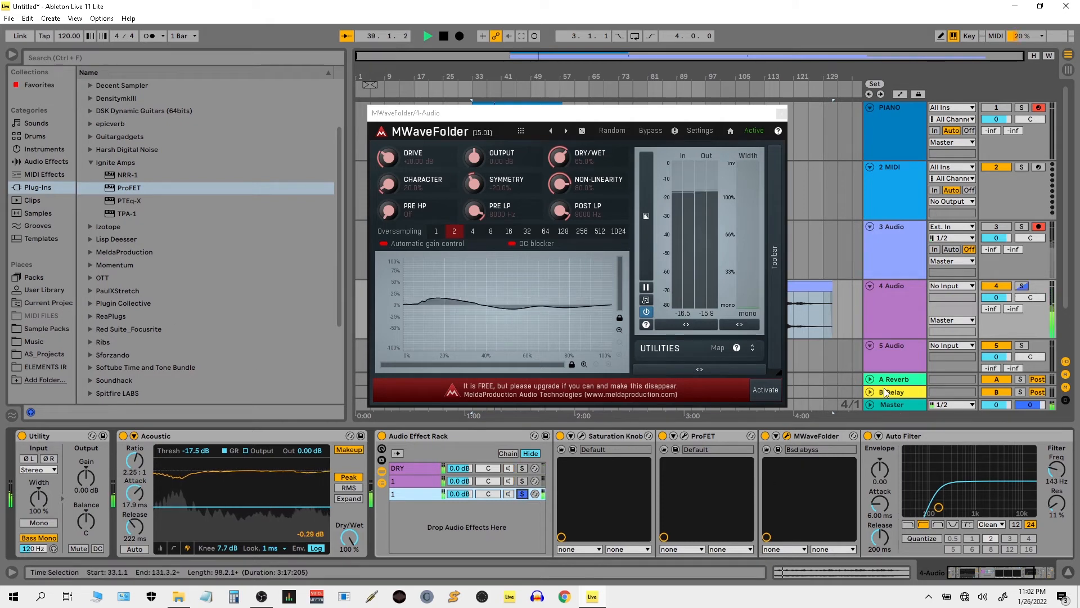
{"action": "left_click", "coordinate": [782, 114]}
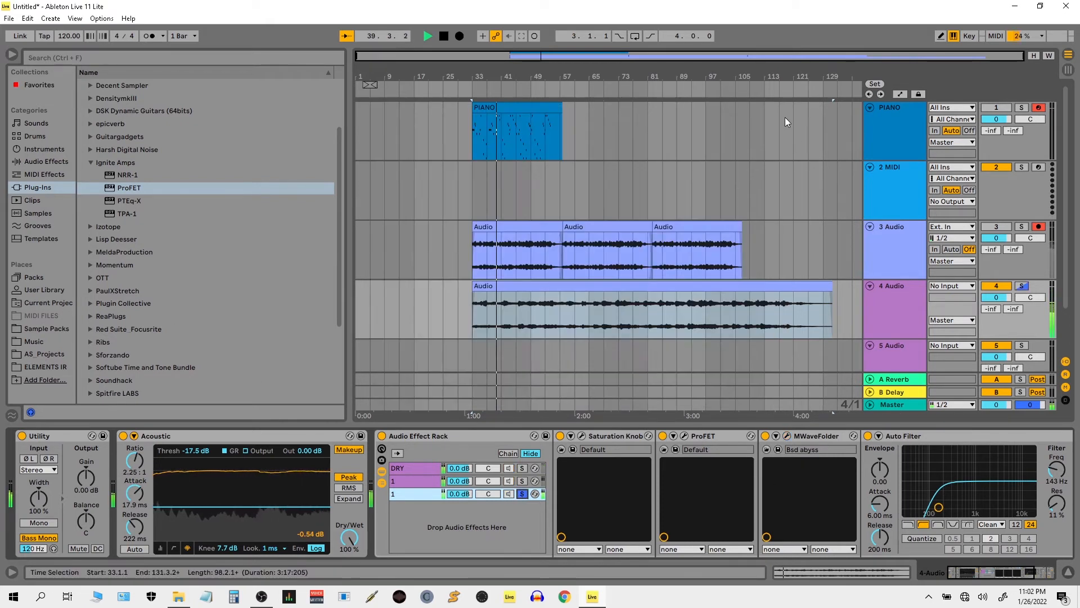
Add Erosion after MWaveFolder in Wide Noise mode at about 723 Hz, with width 1.33 and amount 163
{"action": "left_click", "coordinate": [69, 162]}
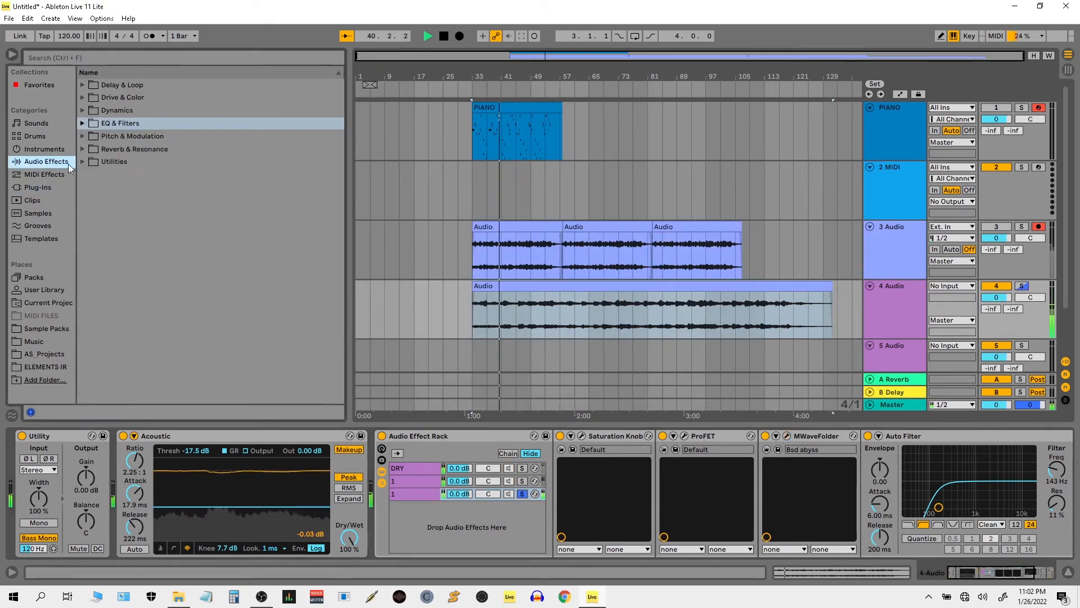
{"action": "left_click", "coordinate": [82, 99]}
{"action": "left_click", "coordinate": [117, 111]}
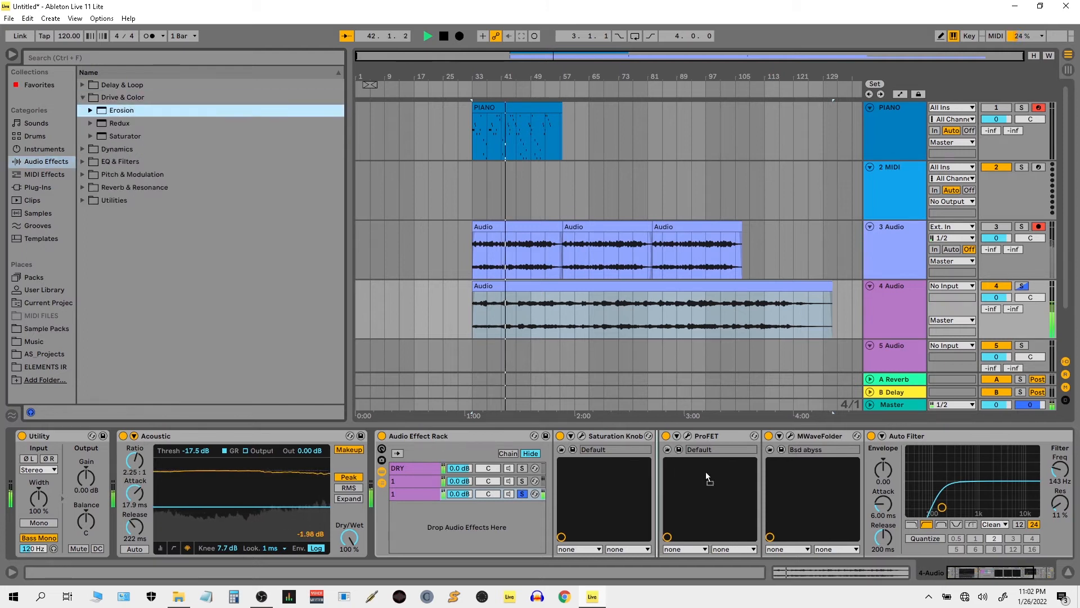
{"action": "left_click_drag", "start_coordinate": [854, 484], "coordinate": [854, 485]}
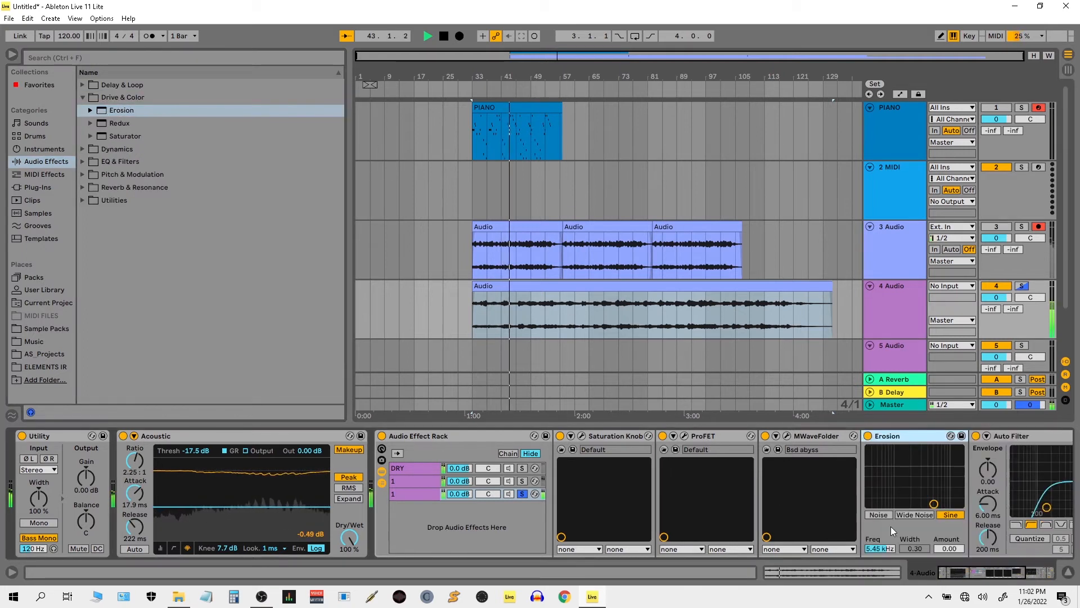
{"action": "left_click", "coordinate": [908, 515]}
{"action": "left_click_drag", "start_coordinate": [934, 502], "coordinate": [889, 453]}
{"action": "left_click_drag", "start_coordinate": [916, 551], "coordinate": [916, 520]}
Unsolo the lower chain and balance the rack's chain volumes at -1.8 dB, -1.8 dB and -11.5 dB
{"action": "mouse_move", "coordinate": [459, 494]}
{"action": "left_mouse_down"}
{"action": "mouse_move", "coordinate": [459, 529]}
{"action": "mouse_move", "coordinate": [467, 478]}
{"action": "left_mouse_up"}
{"action": "left_click", "coordinate": [522, 494]}
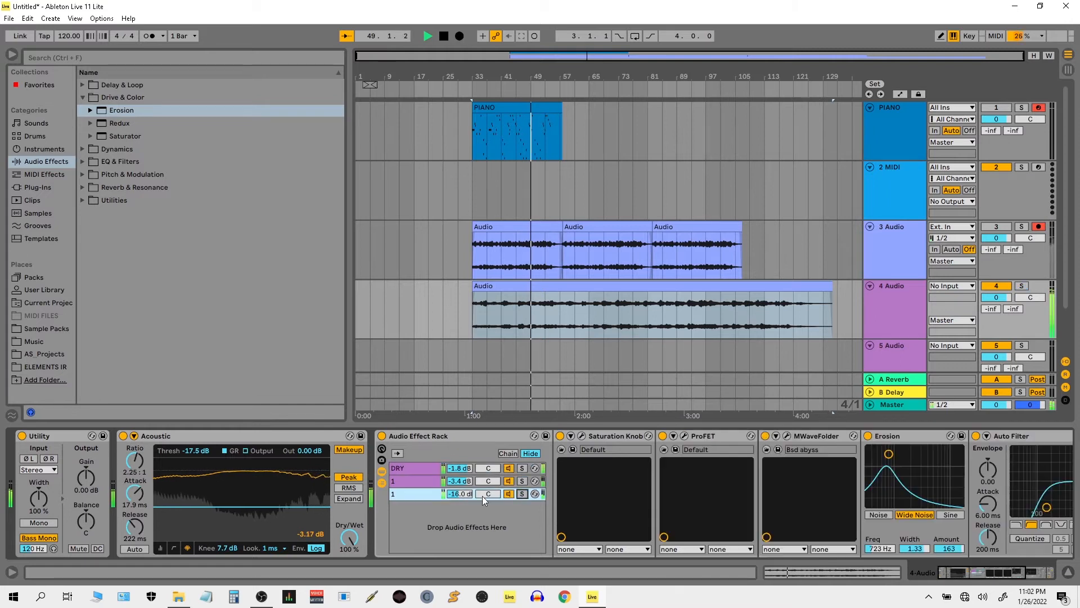
{"action": "left_click_drag", "start_coordinate": [459, 481], "coordinate": [459, 488]}
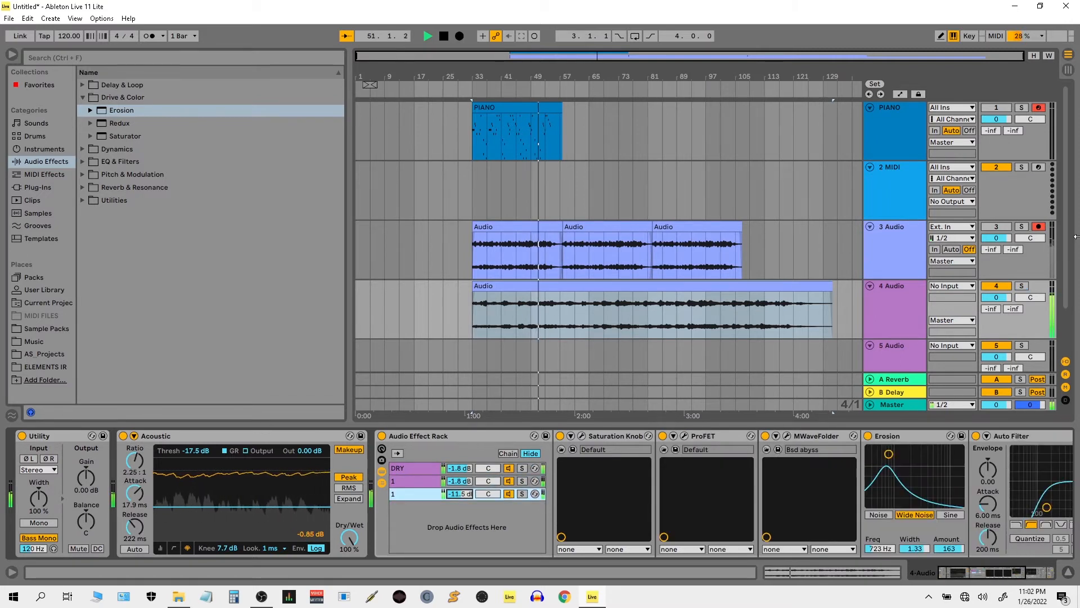
Reactivate the 3 Audio track and set Erosion to about 329 Hz with amount 118 while both layers play
{"action": "left_click", "coordinate": [996, 239]}
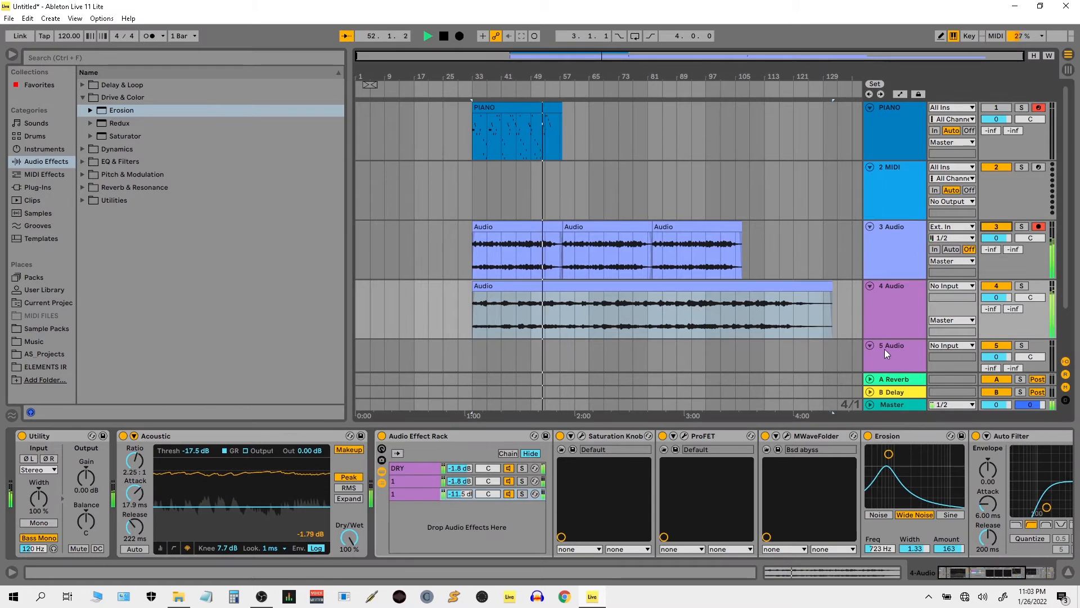
{"action": "mouse_move", "coordinate": [889, 454]}
{"action": "left_mouse_down"}
{"action": "mouse_move", "coordinate": [885, 465]}
{"action": "mouse_move", "coordinate": [871, 462]}
{"action": "left_mouse_up"}
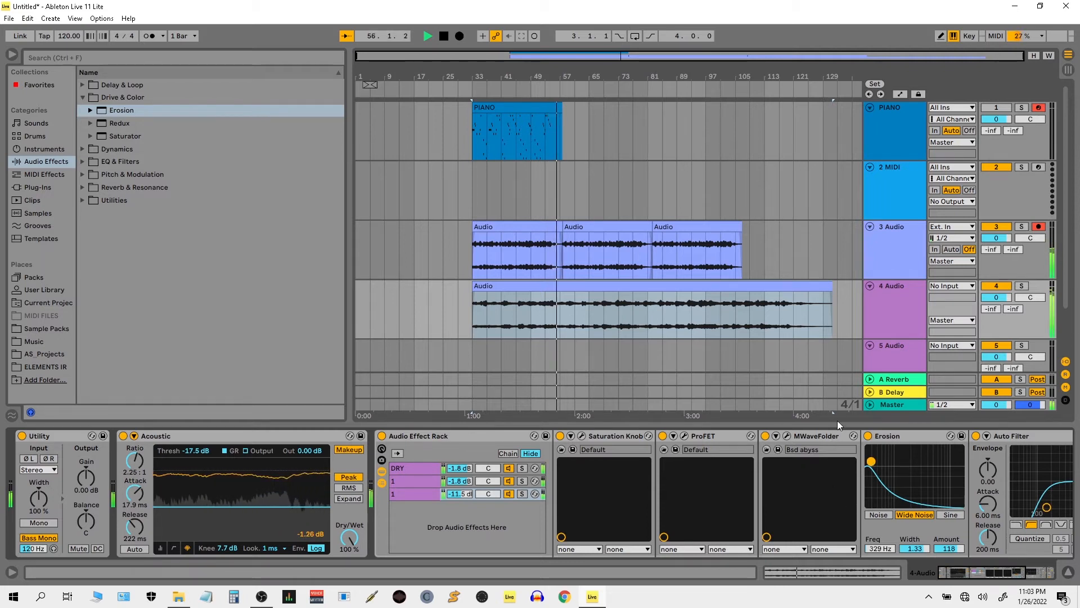
{"action": "key", "text": "space"}
Solo the 3 Audio track and duplicate it with its three clips
{"action": "left_click", "coordinate": [1022, 228]}
{"action": "left_click", "coordinate": [910, 234]}
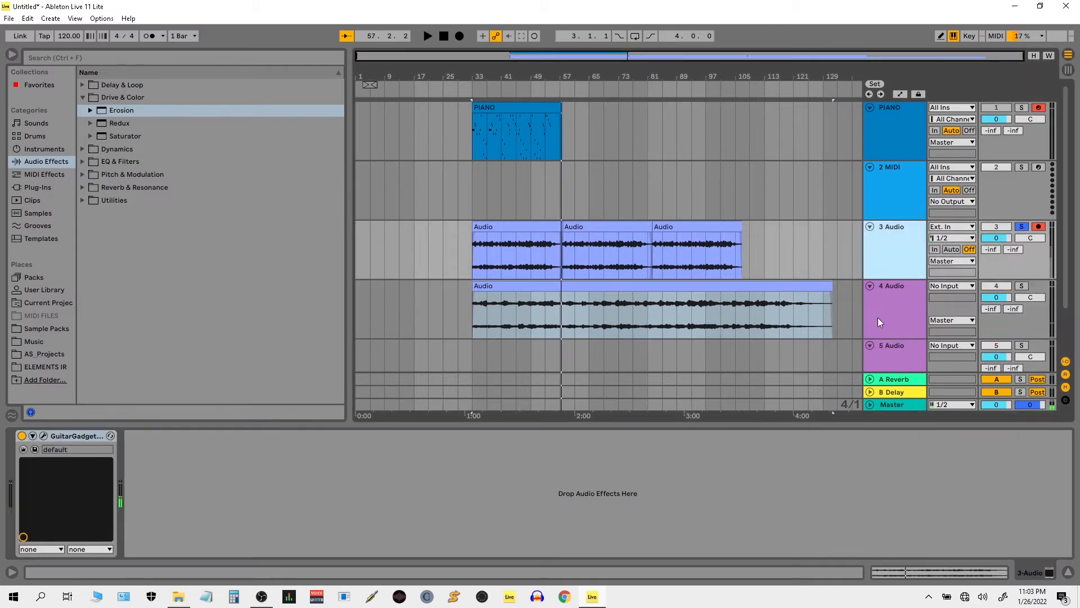
{"action": "key", "text": "ctrl+d"}
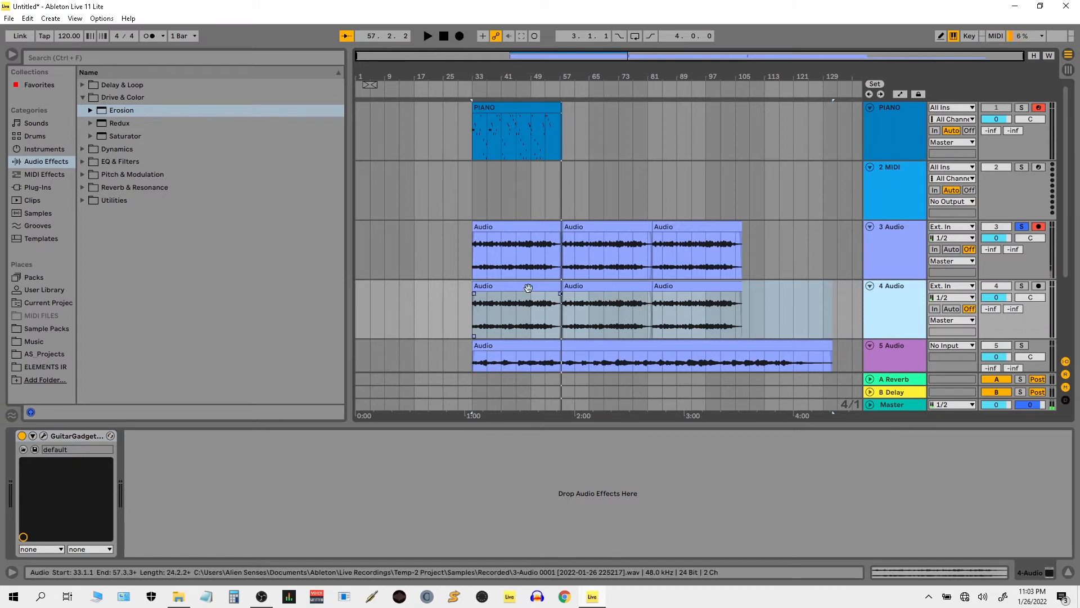
Set the first clip on the duplicated 4 Audio track to Texture warp mode and raise its grain size
{"action": "left_click", "coordinate": [528, 287]}
{"action": "double_click", "coordinate": [529, 287]}
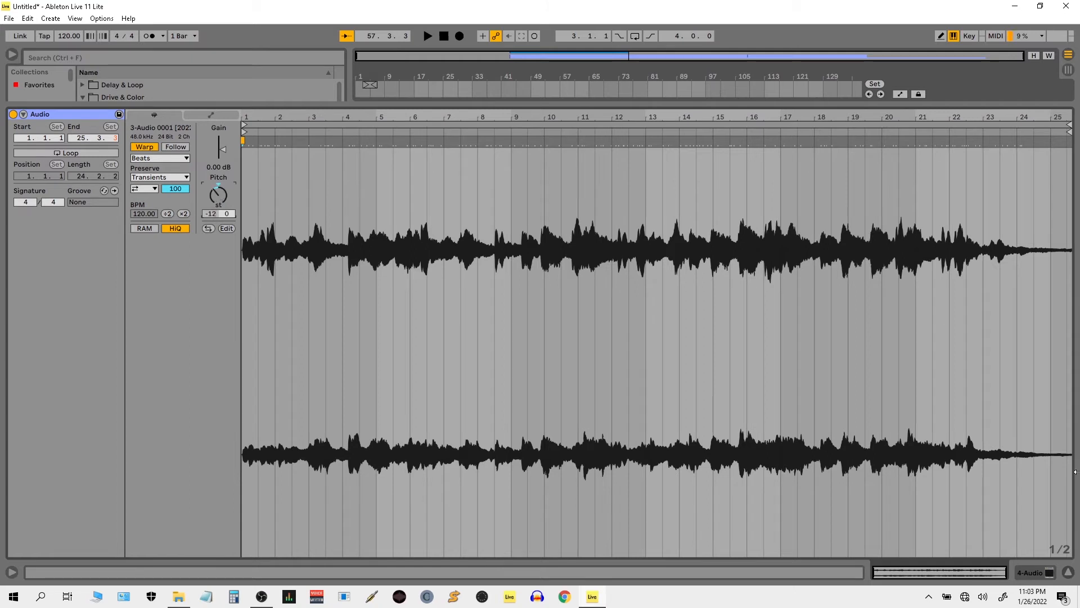
{"action": "left_click", "coordinate": [155, 160]}
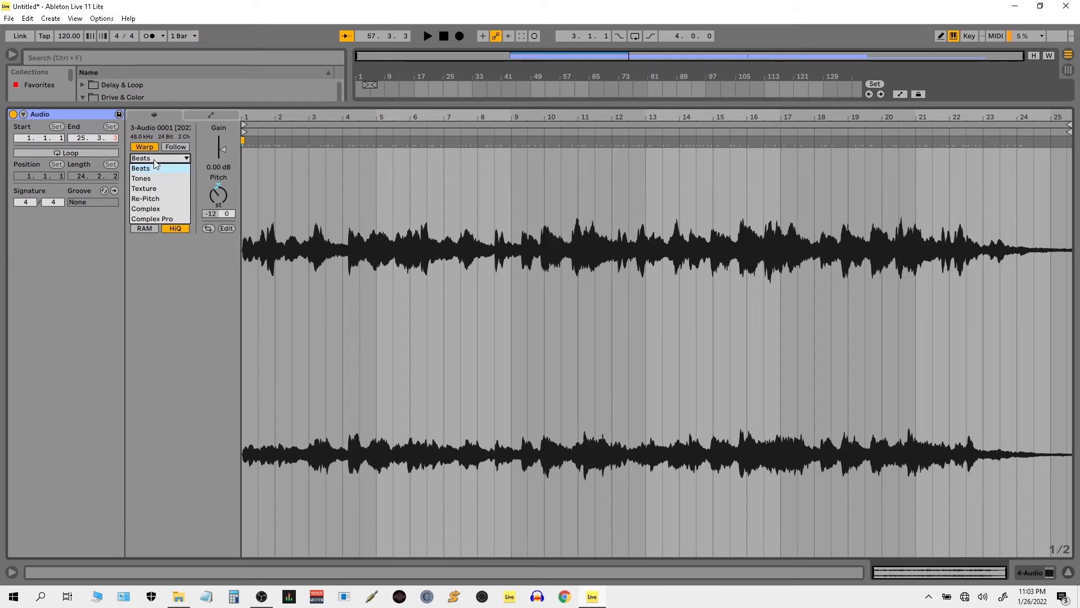
{"action": "left_click", "coordinate": [163, 191]}
{"action": "left_click_drag", "start_coordinate": [167, 179], "coordinate": [167, 146]}
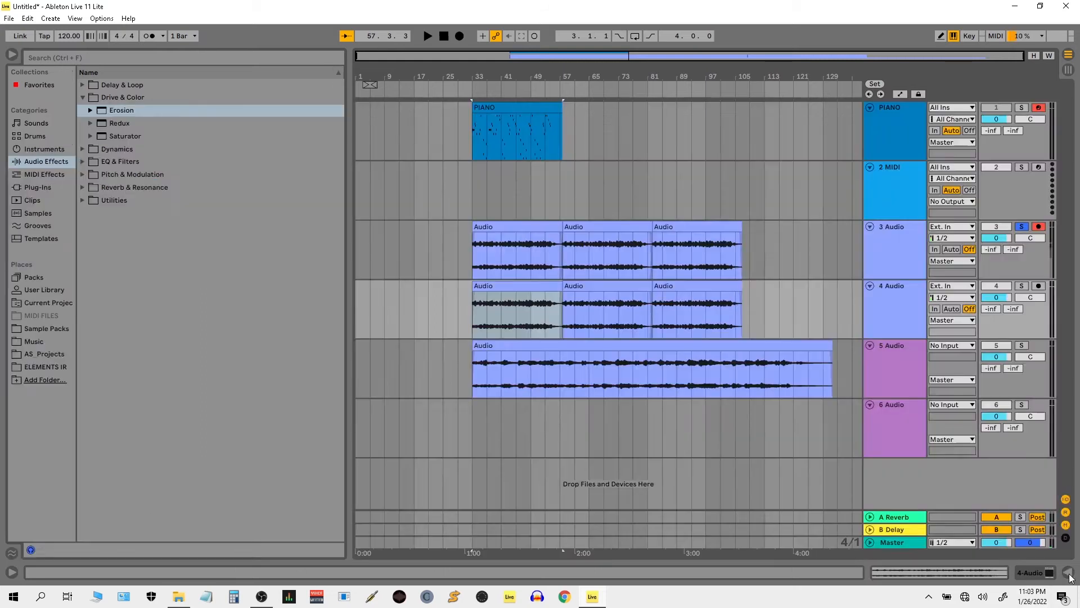
Solo the duplicated 4 Audio track, play its first clip from bar 33, and show its devices and the plug-in list
{"action": "left_click", "coordinate": [533, 287]}
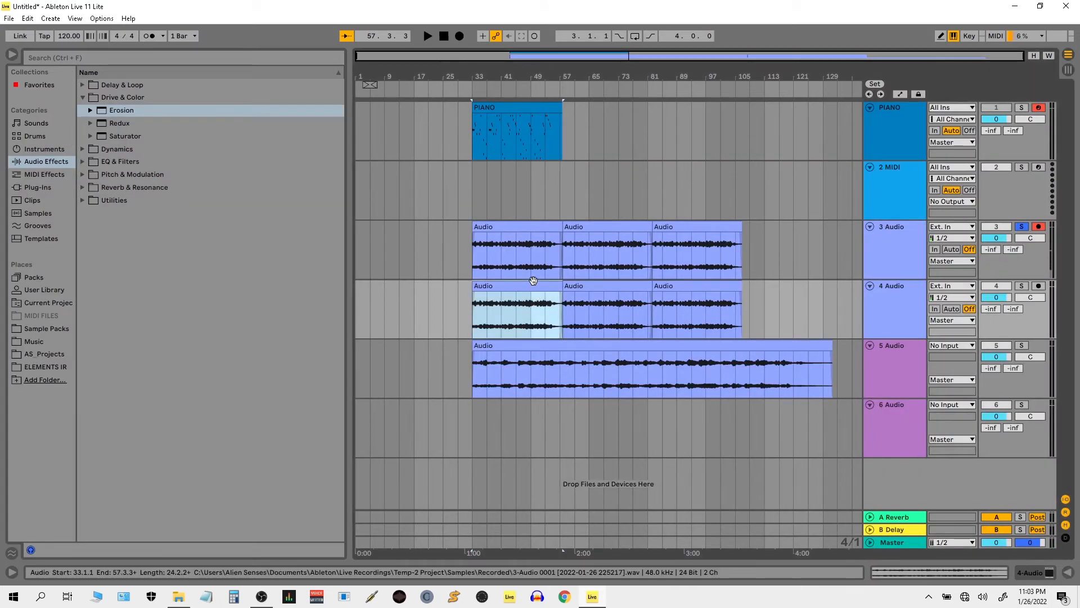
{"action": "key", "text": "Right"}
{"action": "key", "text": "Right"}
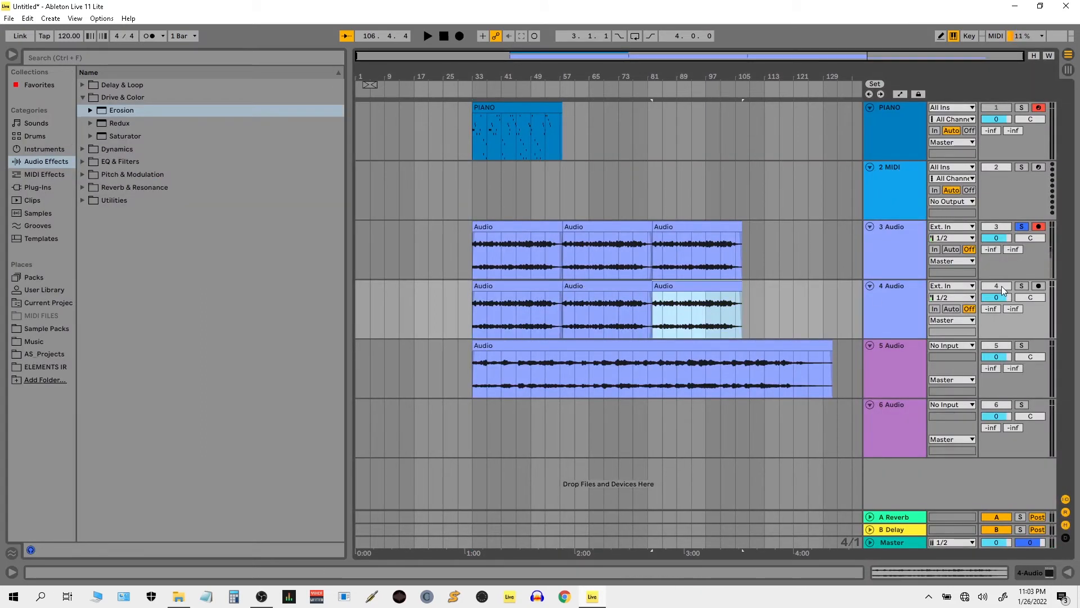
{"action": "left_click", "coordinate": [1024, 286]}
{"action": "key", "text": "space"}
{"action": "left_click", "coordinate": [535, 287]}
{"action": "key", "text": "space"}
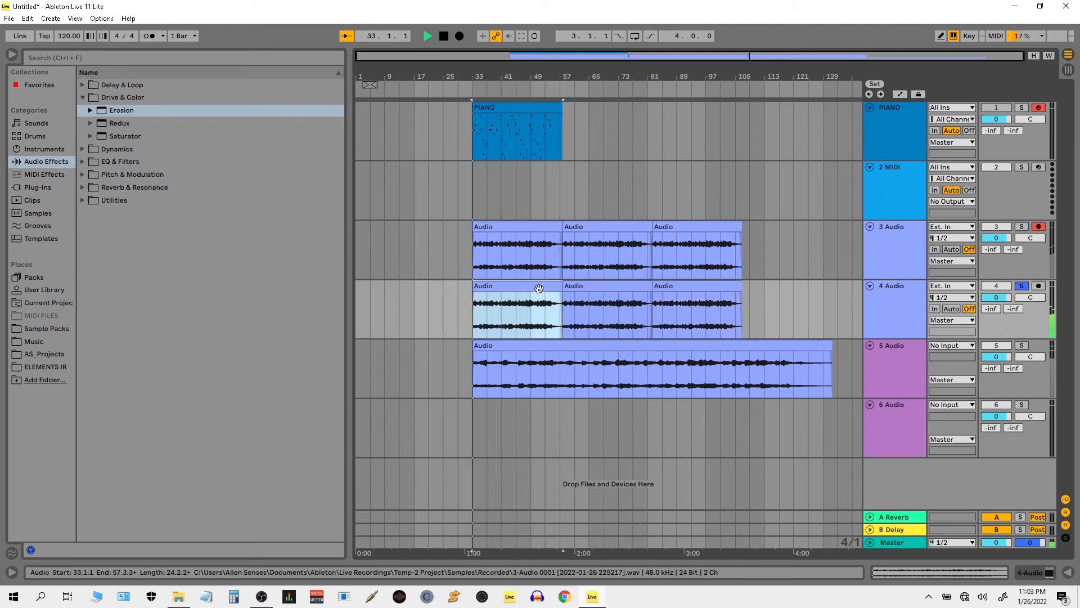
{"action": "key", "text": "space"}
{"action": "double_click", "coordinate": [890, 306]}
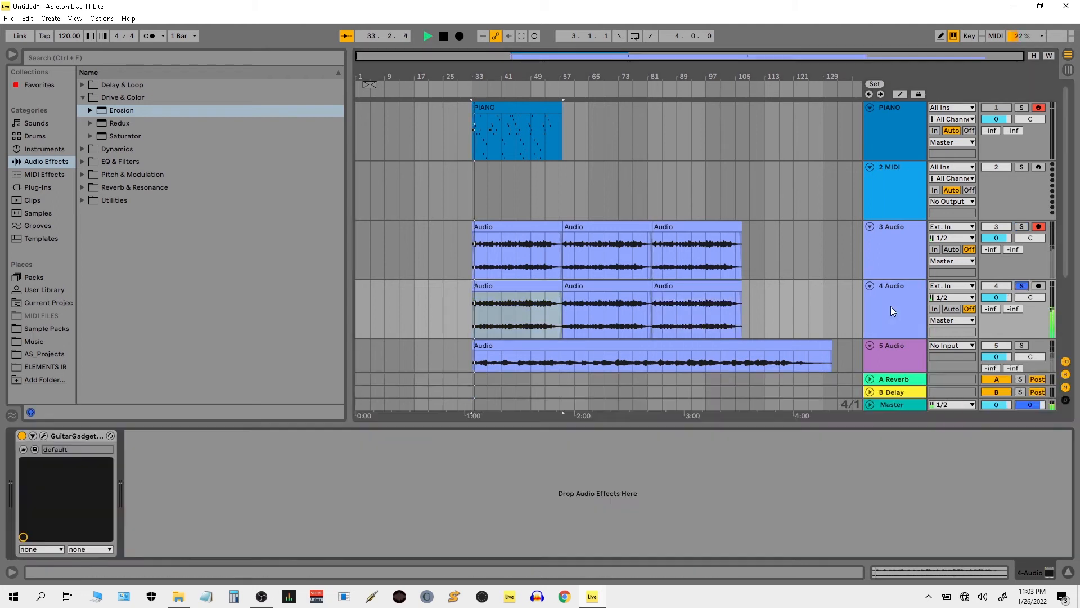
{"action": "left_click", "coordinate": [51, 189]}
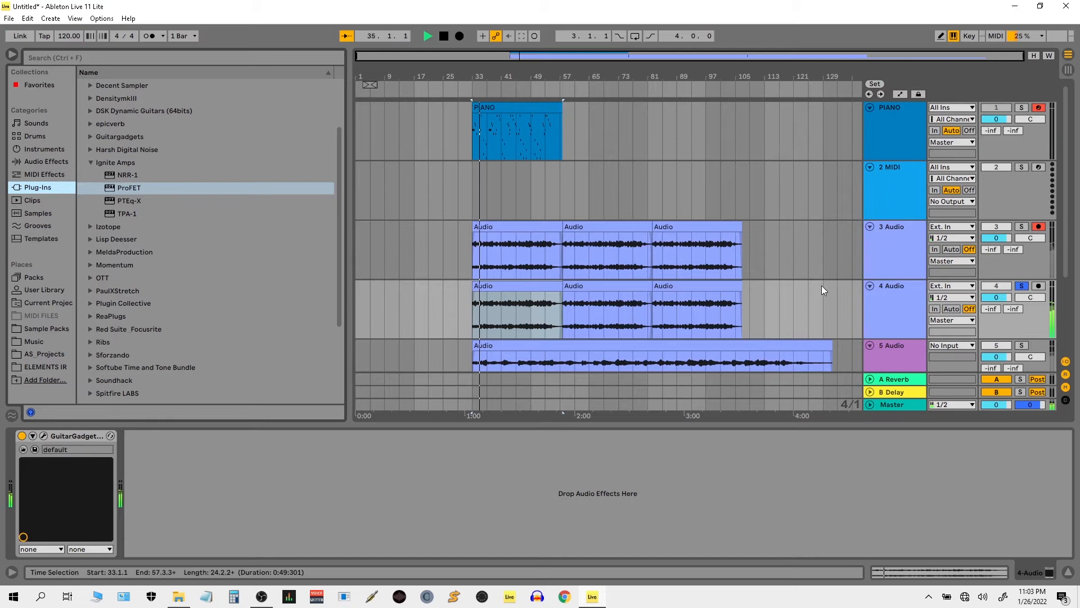
Unsolo 4 Audio and compare the full mix with that track deactivated and reactivated
{"action": "left_click", "coordinate": [1023, 288]}
{"action": "left_click", "coordinate": [1003, 287]}
{"action": "left_click", "coordinate": [1003, 287]}
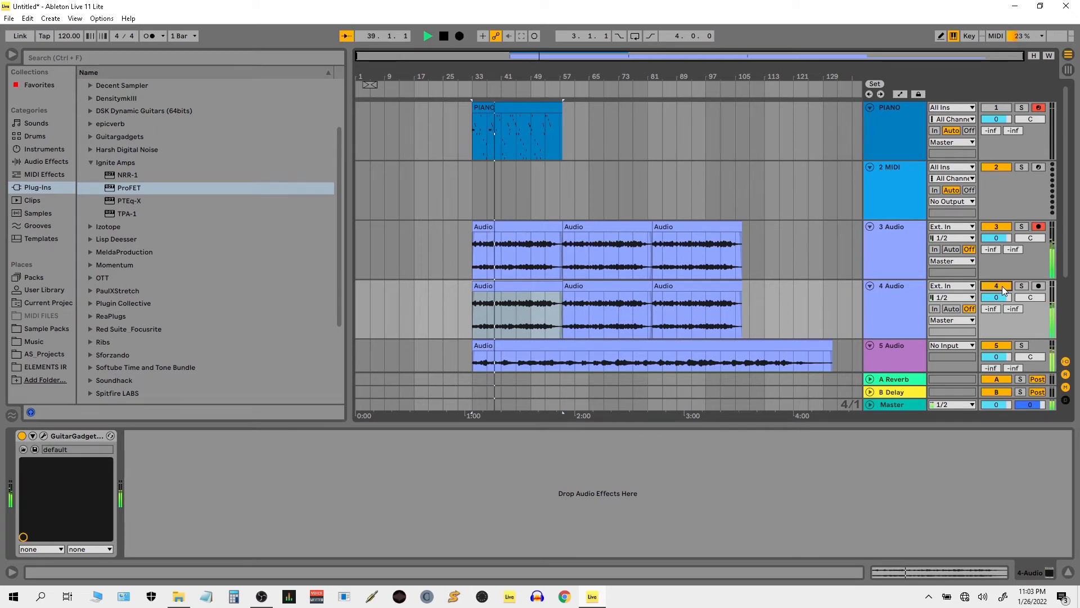
Remove the Reverb device from return track A and select the empty 6 Audio track
{"action": "left_click", "coordinate": [894, 381]}
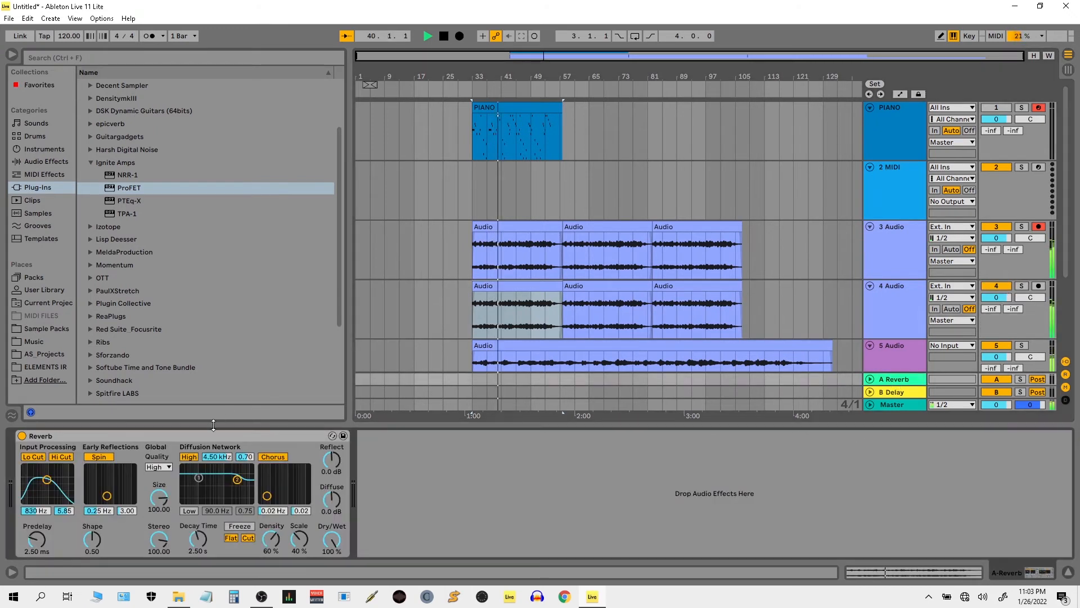
{"action": "key", "text": "Delete"}
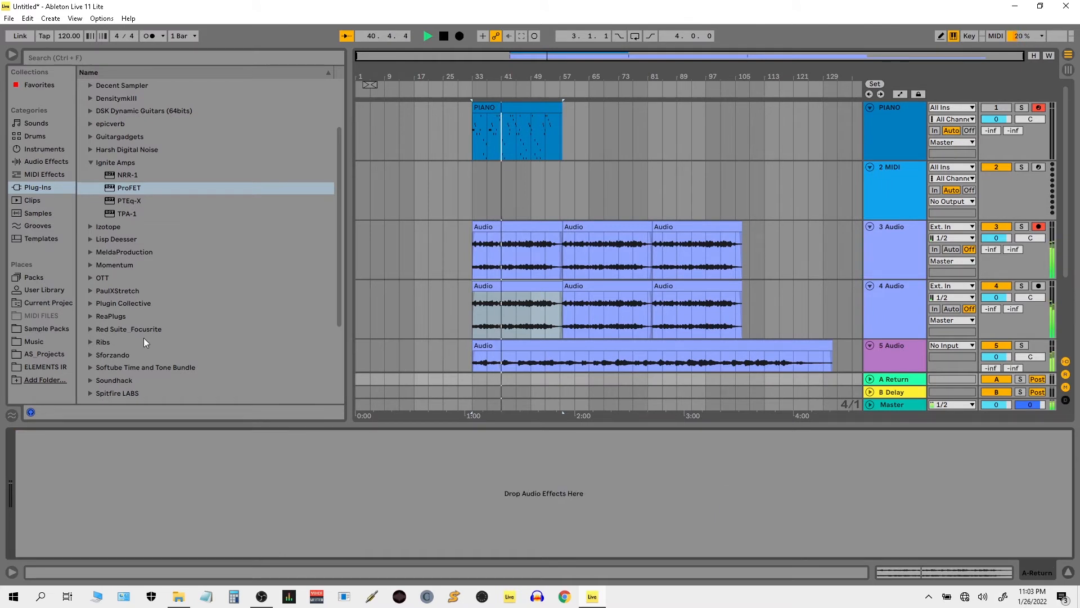
{"action": "left_click", "coordinate": [639, 371]}
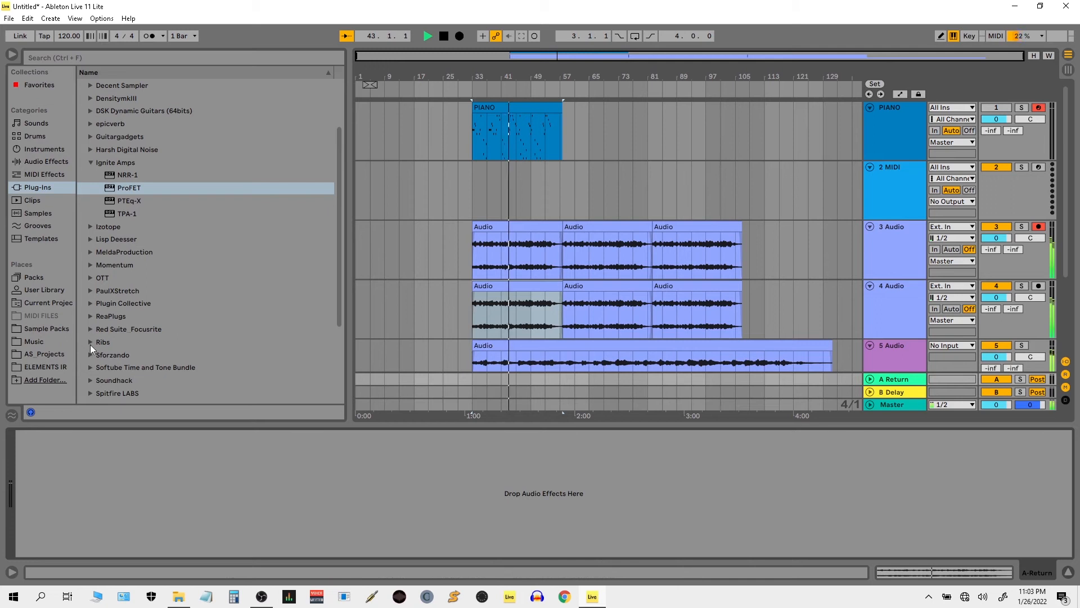
{"action": "key", "text": "ctrl+t"}
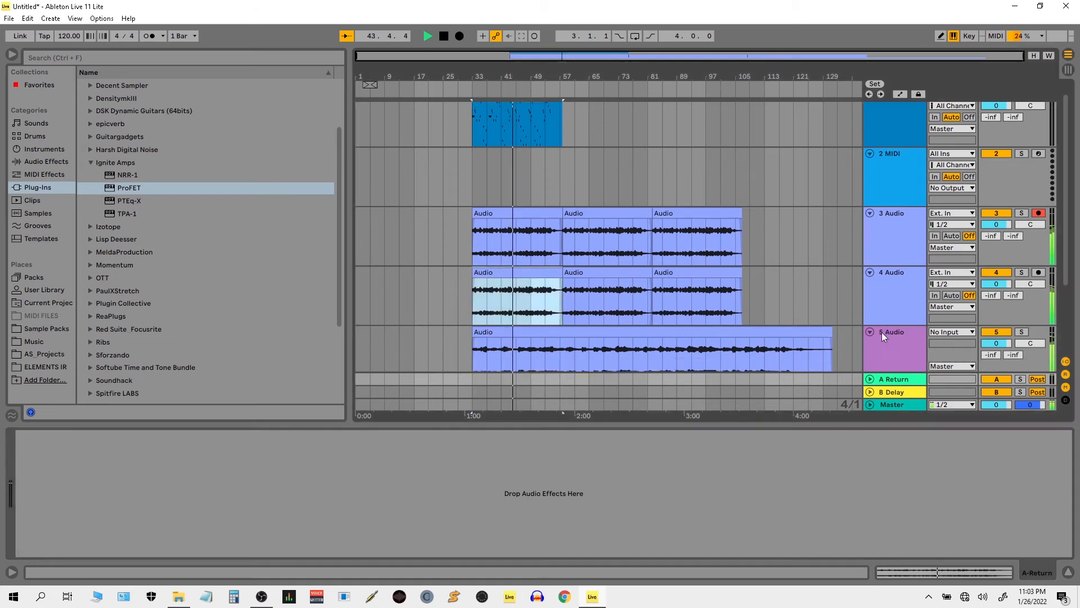
{"action": "left_click", "coordinate": [890, 350]}
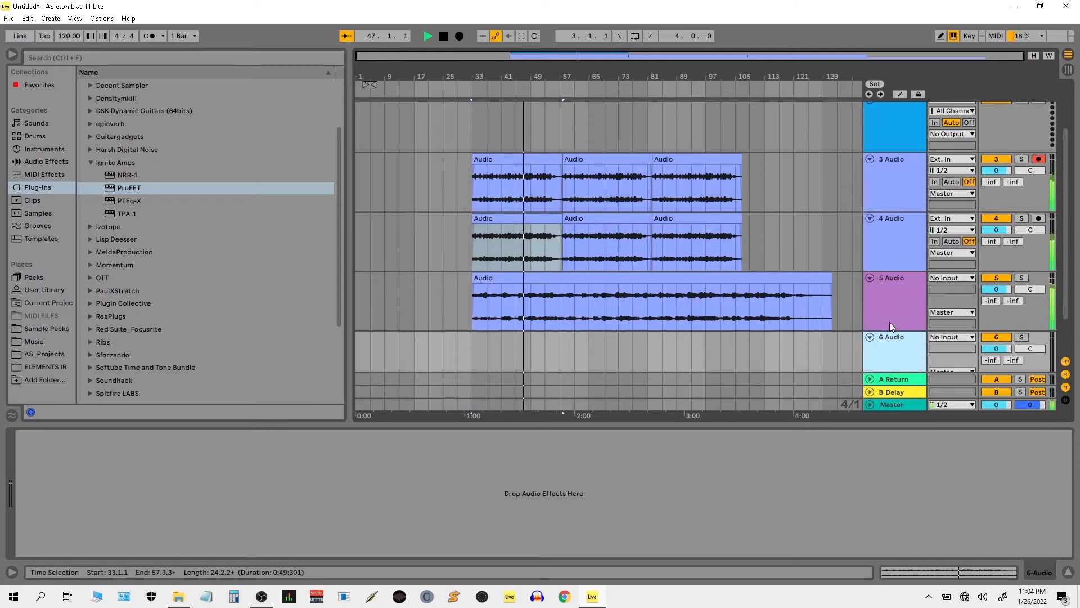
Solo the 5 Audio track and examine its device chain from Utility through the Audio Effect Rack
{"action": "left_click", "coordinate": [1022, 278]}
{"action": "left_click", "coordinate": [896, 286]}
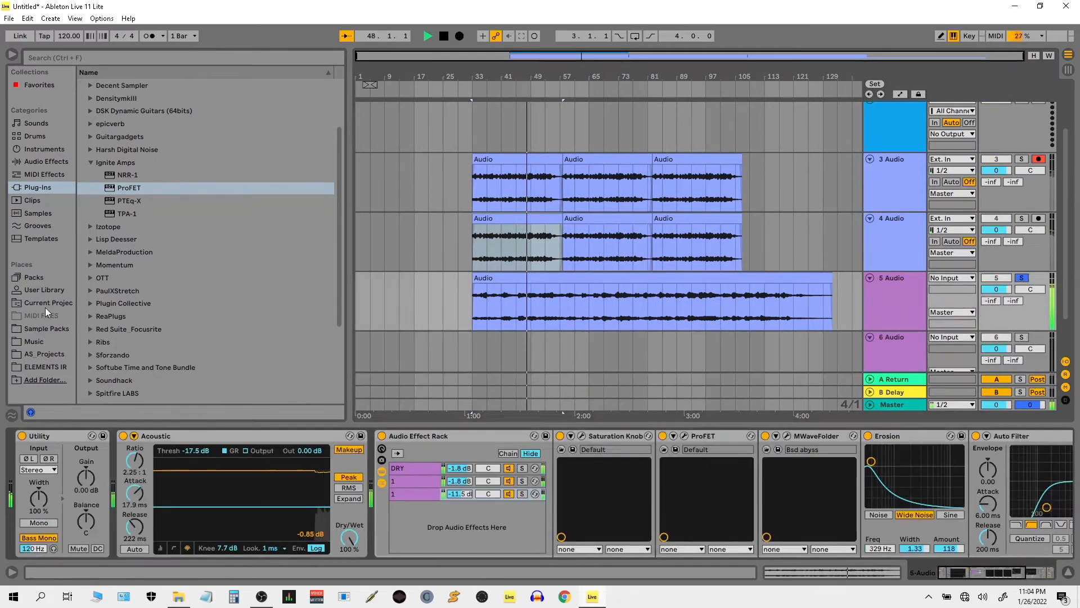
{"action": "left_click", "coordinate": [268, 435]}
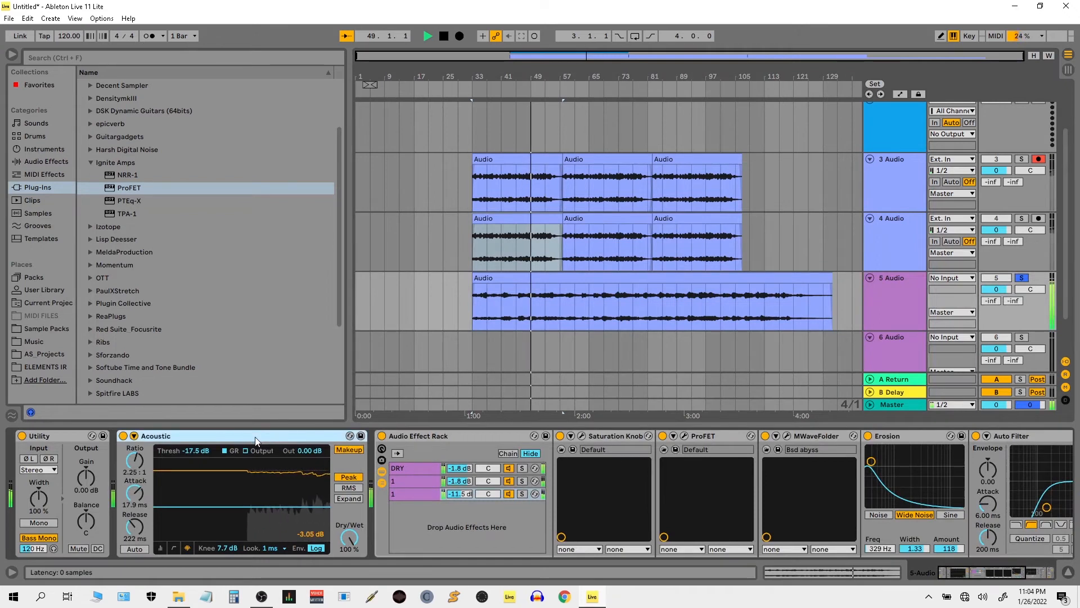
{"action": "left_click_drag", "start_coordinate": [921, 497], "coordinate": [311, 477]}
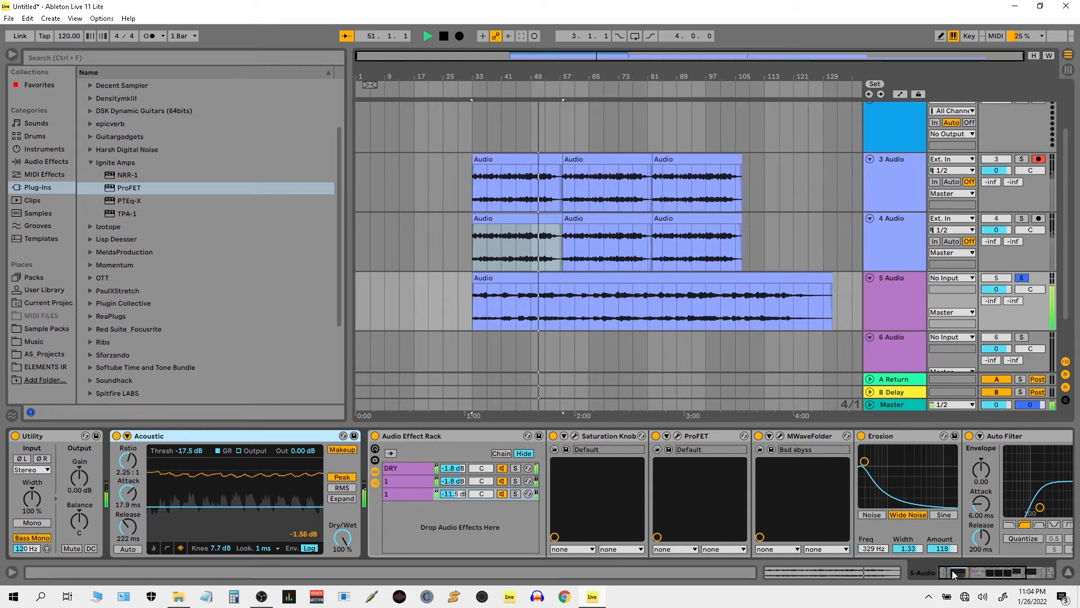
{"action": "mouse_move", "coordinate": [955, 573]}
{"action": "left_mouse_down"}
{"action": "mouse_move", "coordinate": [1079, 572]}
{"action": "mouse_move", "coordinate": [934, 571]}
{"action": "left_mouse_up"}
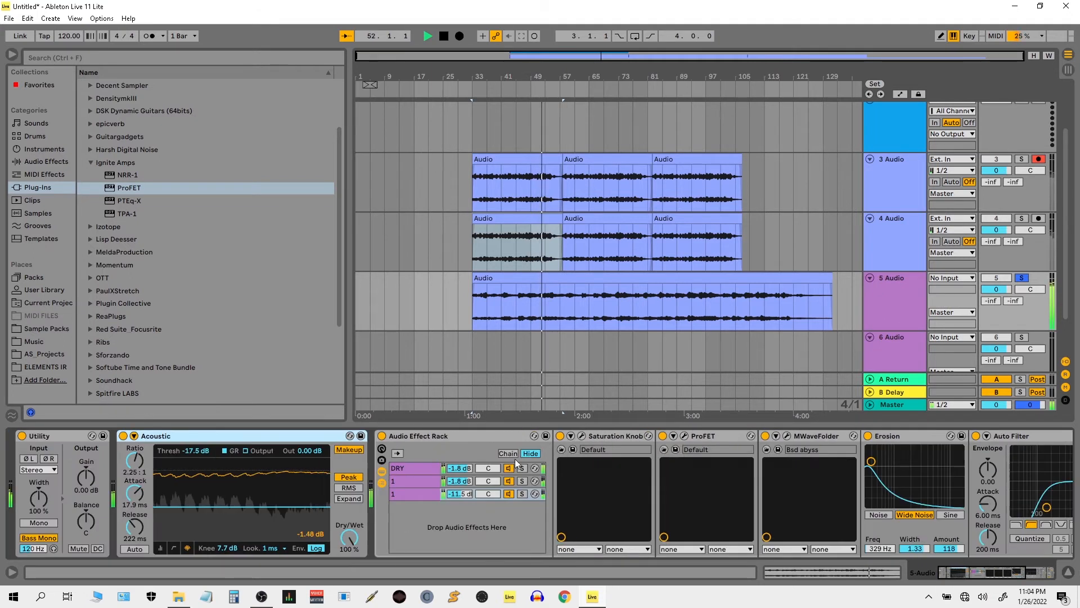
Fold the Saturation Knob, ProFET, MWaveFolder, Erosion and Auto Filter devices inside the Audio Effect Rack on 5 Audio
{"action": "double_click", "coordinate": [600, 437]}
{"action": "double_click", "coordinate": [599, 437]}
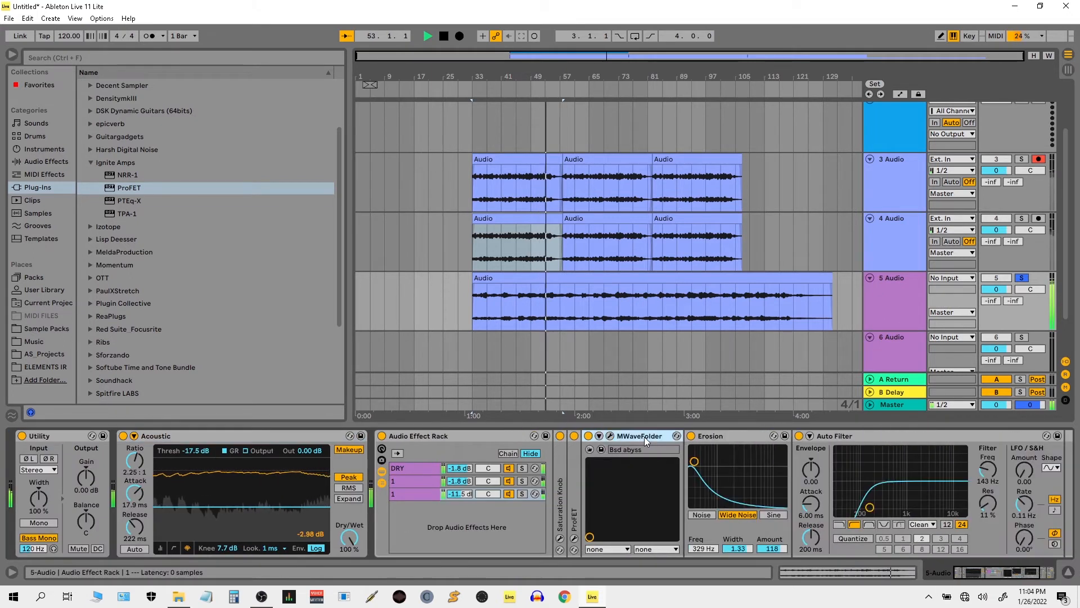
{"action": "double_click", "coordinate": [644, 436]}
{"action": "double_click", "coordinate": [655, 437]}
{"action": "double_click", "coordinate": [662, 437]}
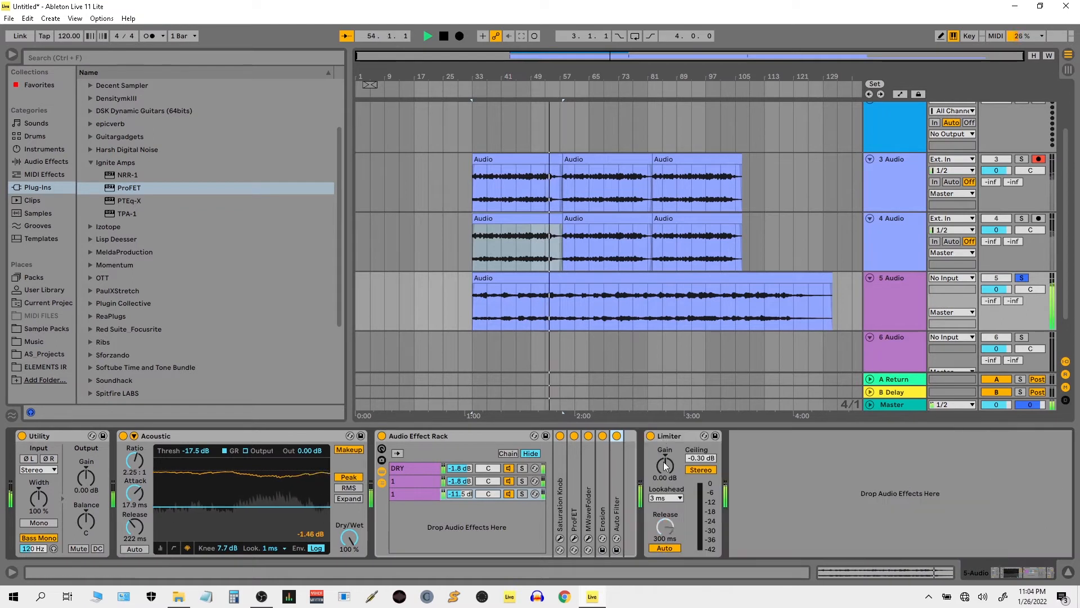
Try the Acoustic compressor between the Audio Effect Rack and the Limiter, play the track, and move it back before the rack
{"action": "left_click_drag", "start_coordinate": [208, 437], "coordinate": [637, 482]}
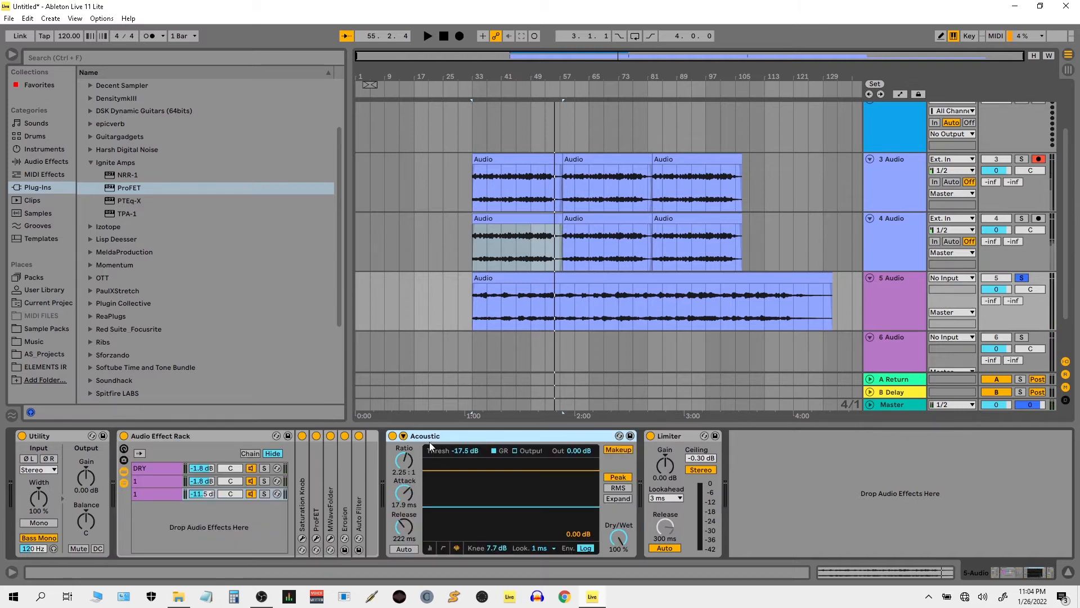
{"action": "left_click", "coordinate": [161, 434]}
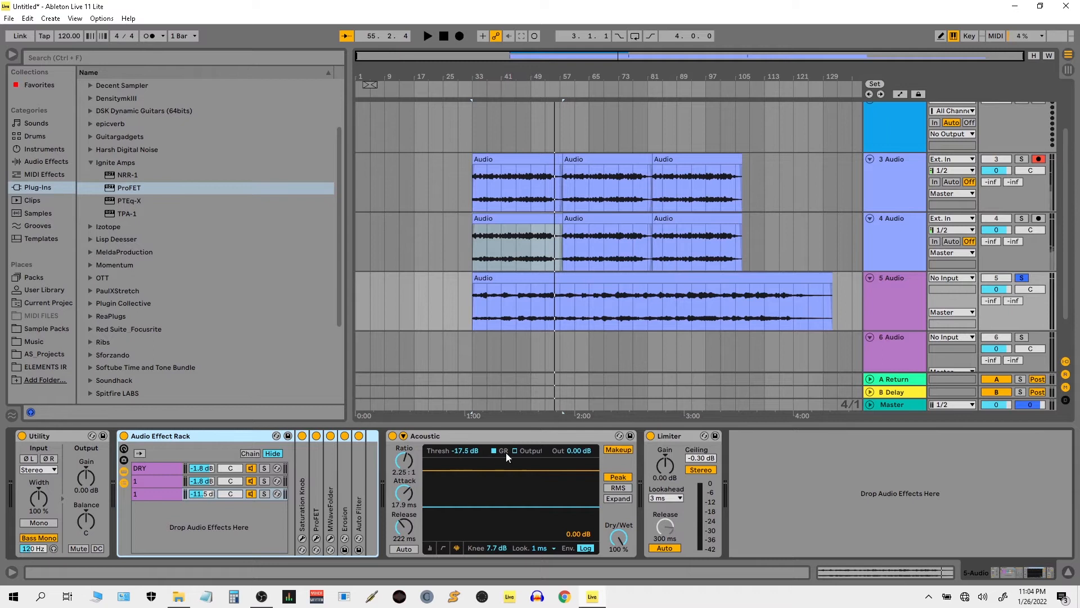
{"action": "key", "text": "space"}
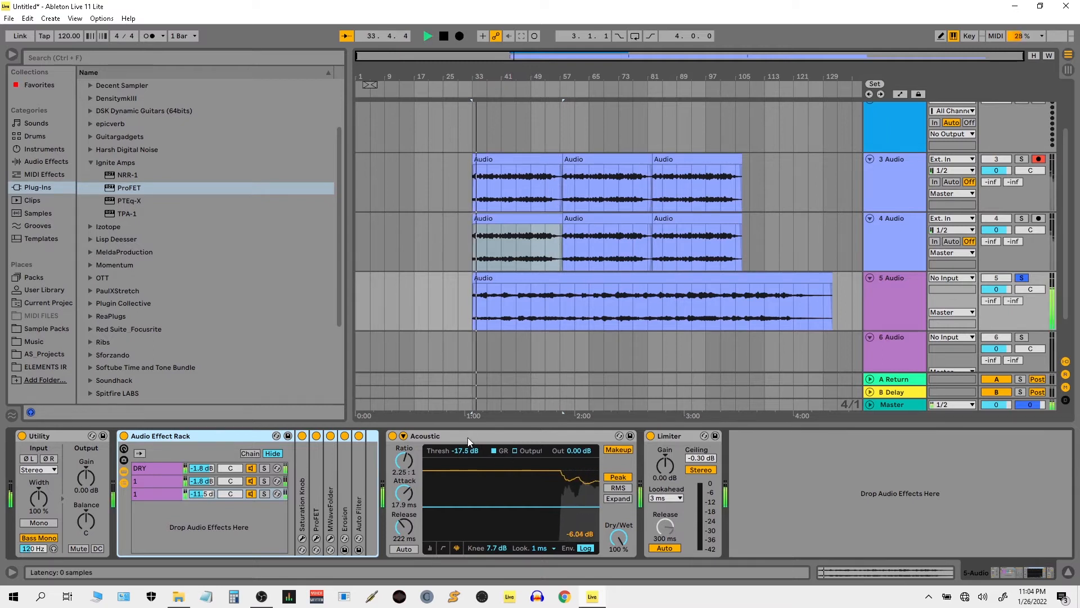
{"action": "left_click", "coordinate": [444, 434]}
{"action": "left_click_drag", "start_coordinate": [126, 473], "coordinate": [116, 465]}
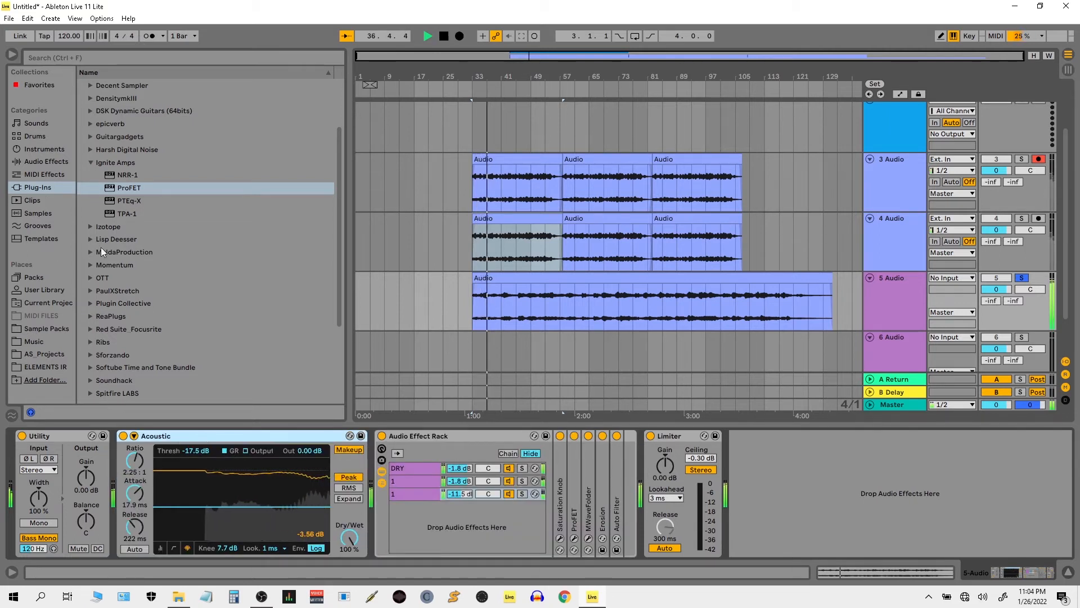
Insert the Rectifier preset of Saturator before the Limiter on 5 Audio and set its Dry/Wet to 8.73 %
{"action": "left_click", "coordinate": [47, 161]}
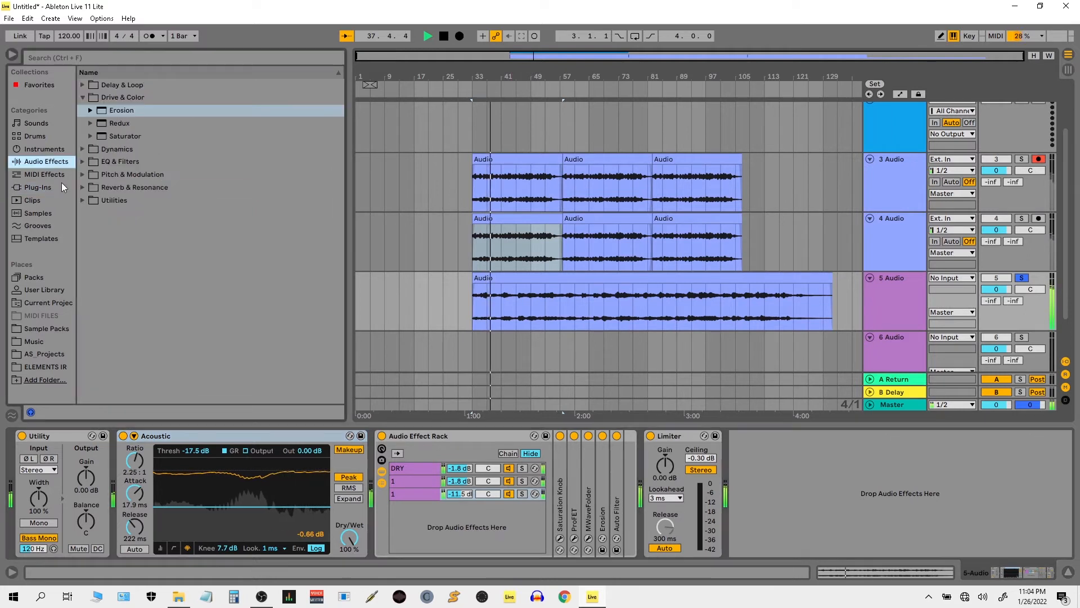
{"action": "left_click", "coordinate": [102, 112]}
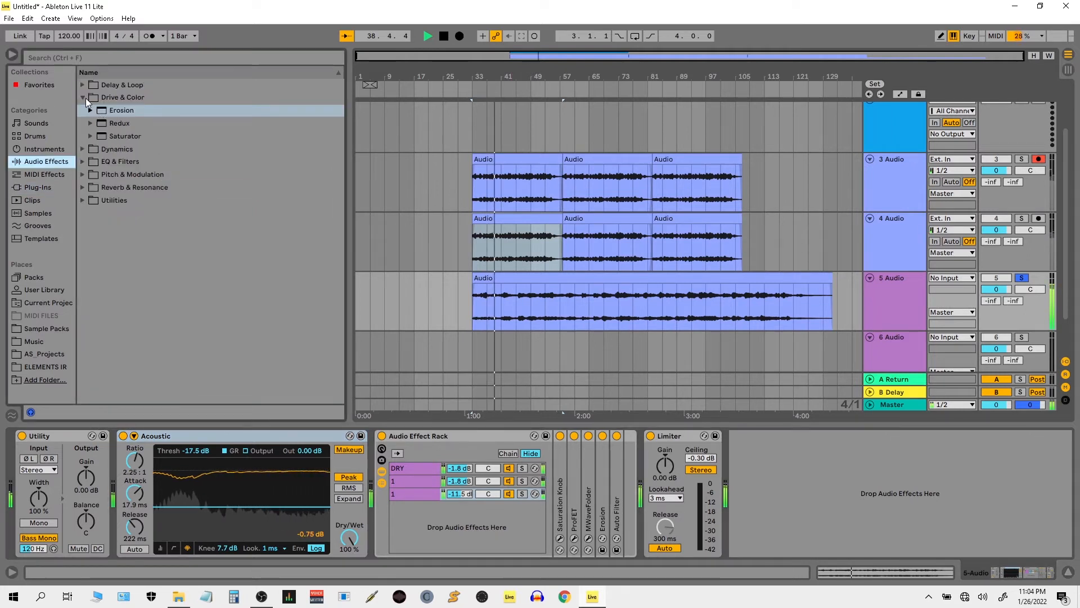
{"action": "left_click", "coordinate": [84, 97]}
{"action": "left_click", "coordinate": [84, 97]}
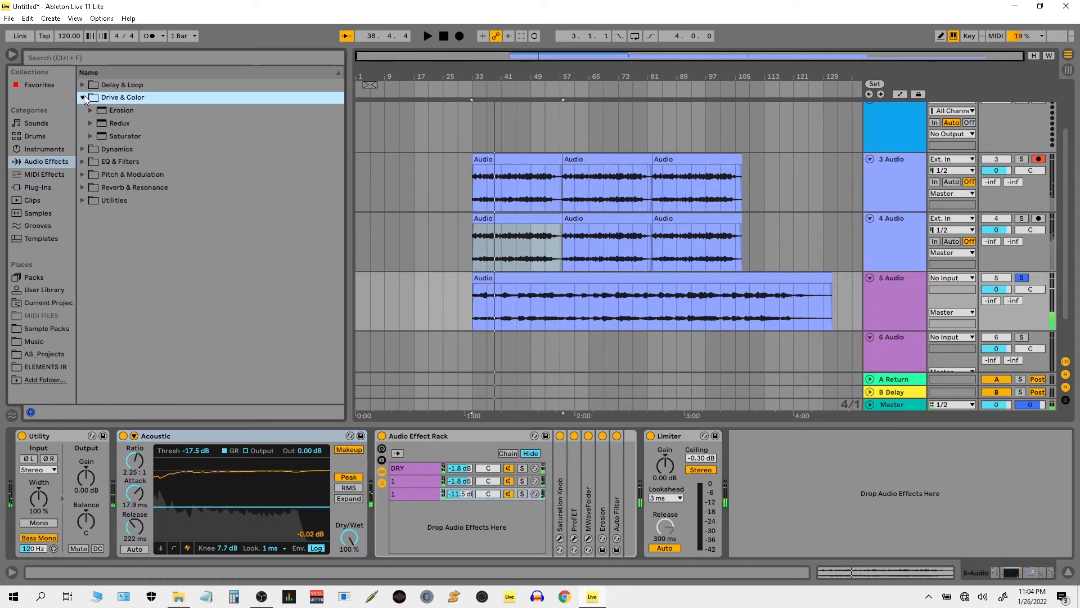
{"action": "left_click", "coordinate": [94, 134]}
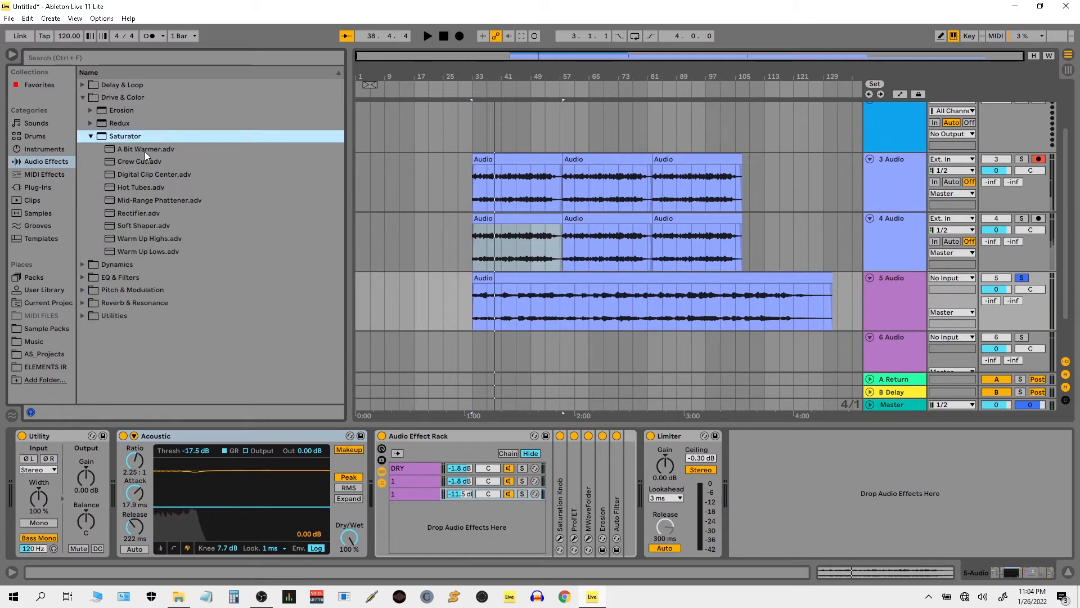
{"action": "mouse_move", "coordinate": [143, 215]}
{"action": "left_mouse_down"}
{"action": "mouse_move", "coordinate": [641, 445]}
{"action": "mouse_move", "coordinate": [645, 461]}
{"action": "left_mouse_up"}
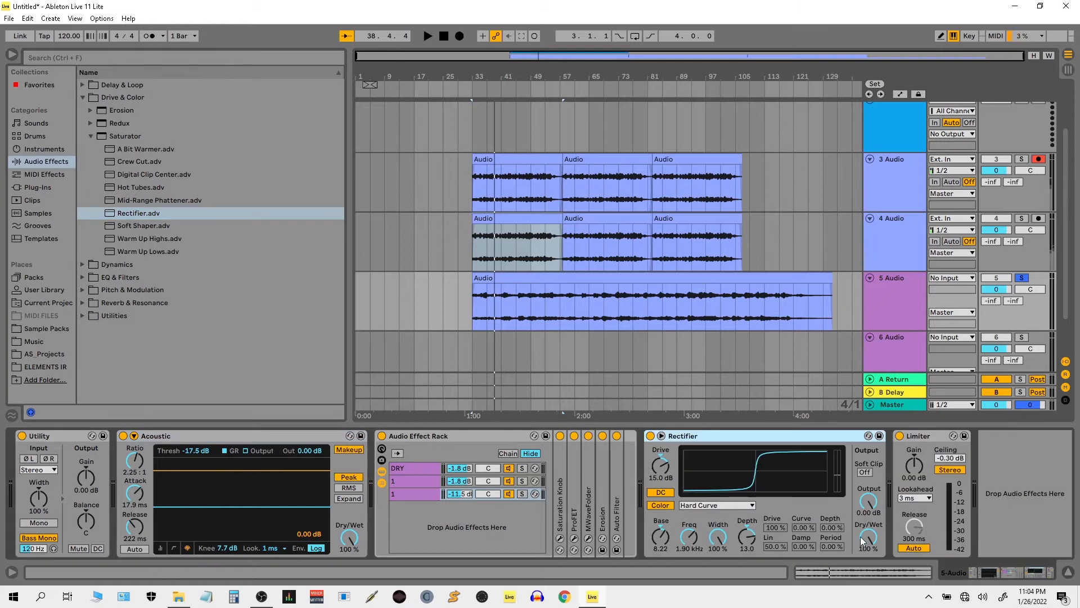
{"action": "left_click_drag", "start_coordinate": [863, 541], "coordinate": [863, 569]}
Play the track, insert the A Bit Warmer Saturator preset after Rectifier, and set its Dry/Wet to 15.1 %
{"action": "key", "text": "space"}
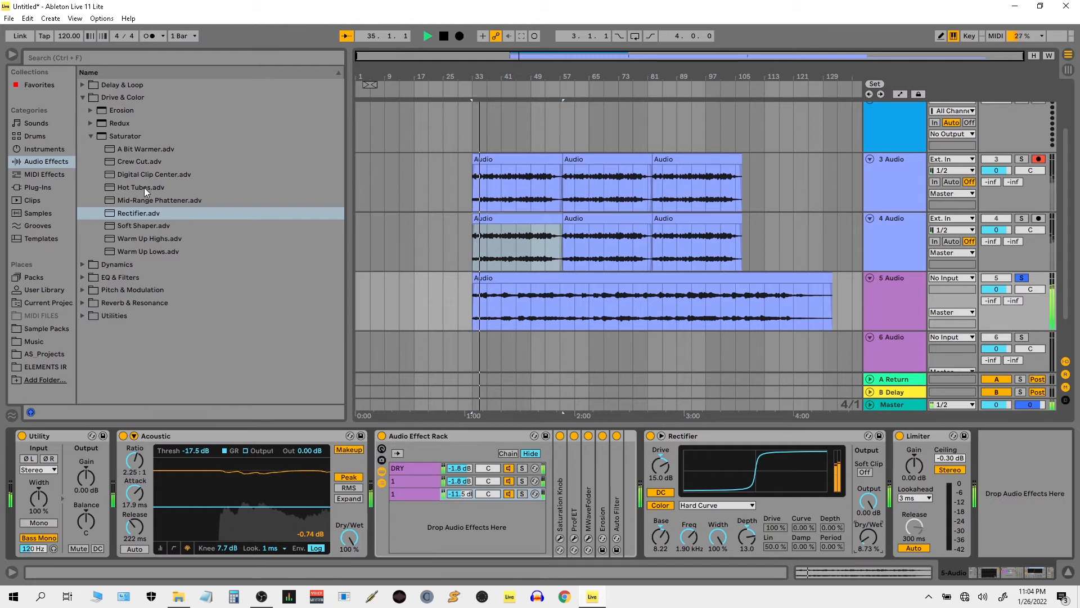
{"action": "left_click_drag", "start_coordinate": [147, 150], "coordinate": [900, 489]}
{"action": "left_click_drag", "start_coordinate": [1050, 536], "coordinate": [1050, 538]}
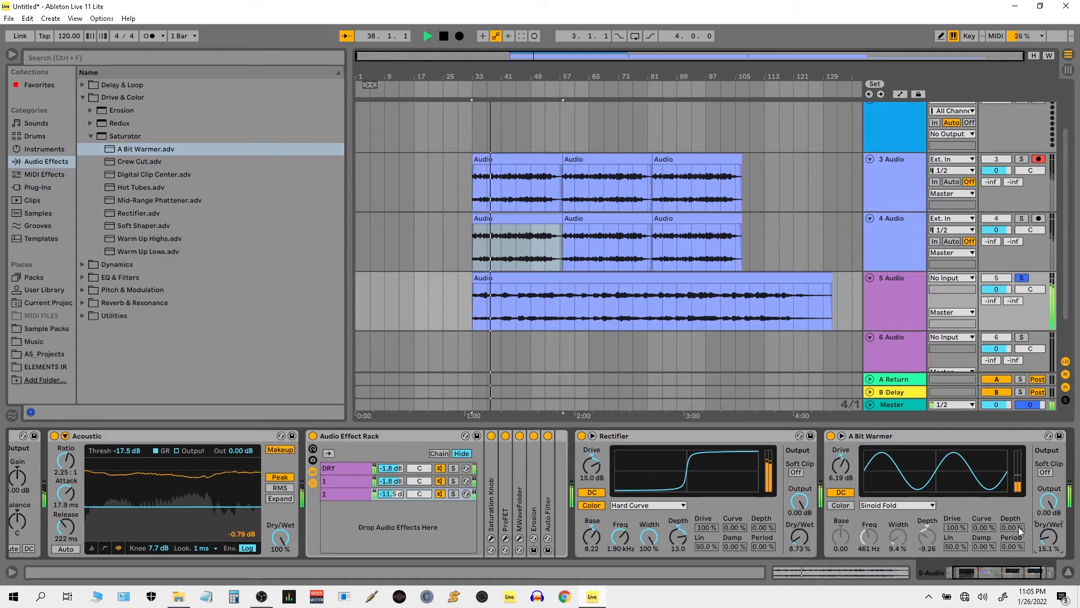
Fold the Acoustic compressor and the Audio Effect Rack, and move Utility between A Bit Warmer and the Limiter
{"action": "left_click_drag", "start_coordinate": [1002, 572], "coordinate": [910, 578]}
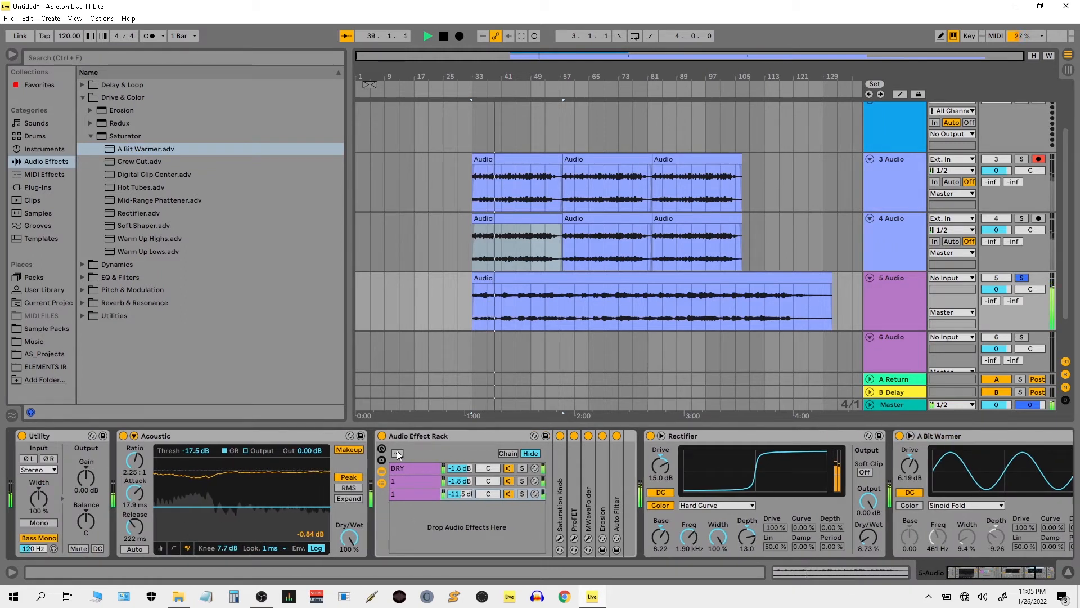
{"action": "double_click", "coordinate": [232, 436]}
{"action": "double_click", "coordinate": [225, 438]}
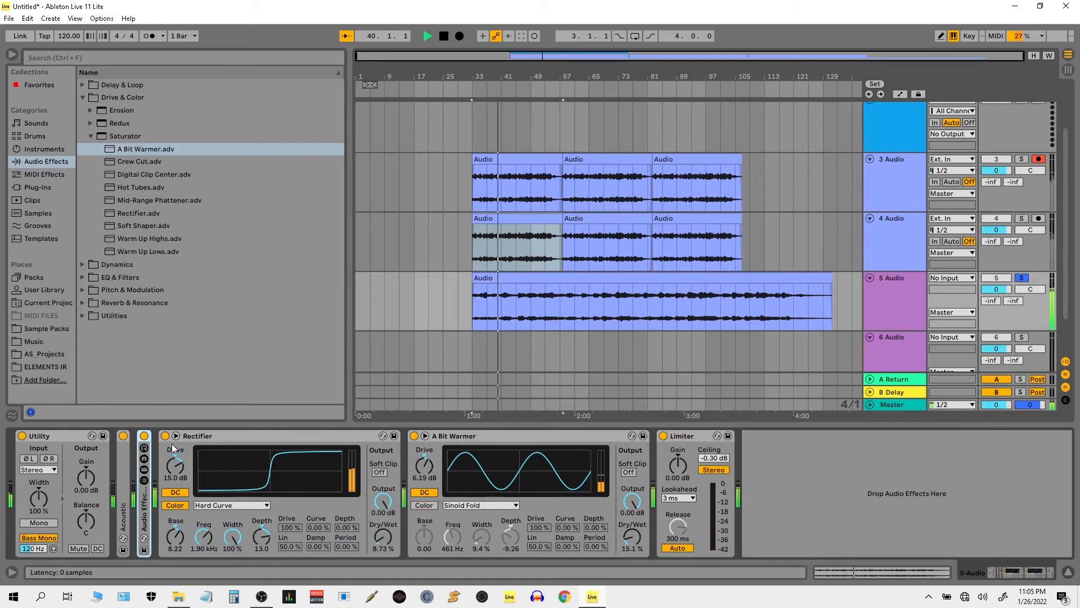
{"action": "left_click", "coordinate": [46, 438]}
{"action": "key", "text": "space"}
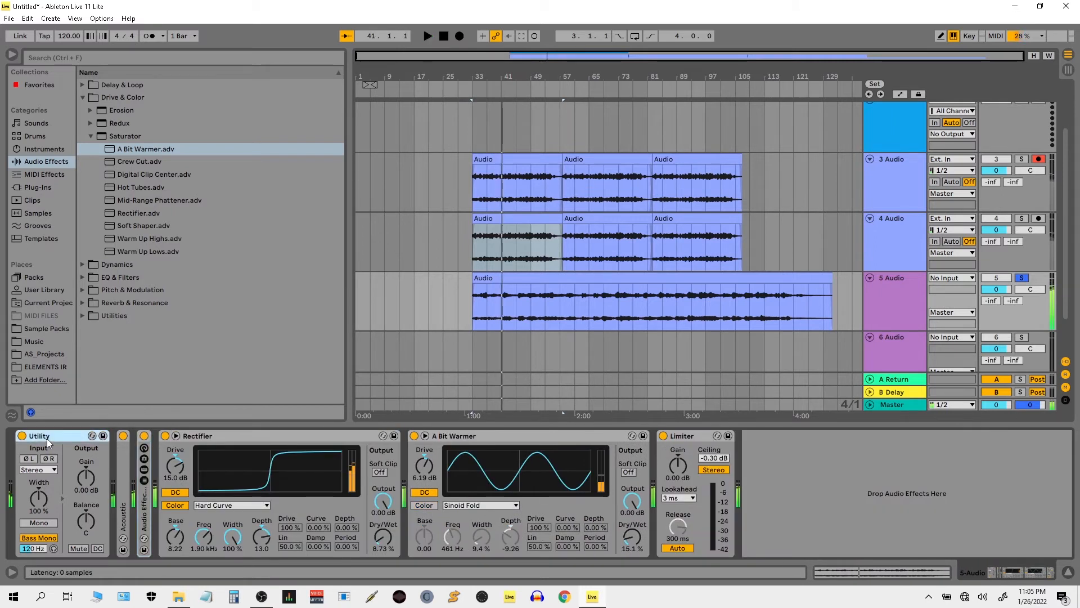
{"action": "left_click_drag", "start_coordinate": [46, 438], "coordinate": [650, 478]}
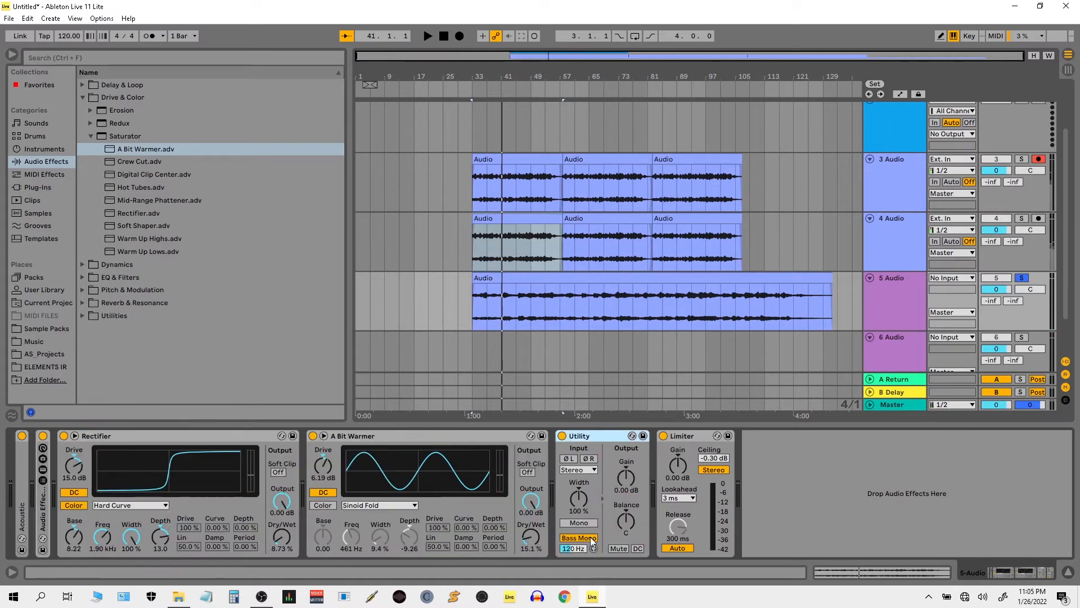
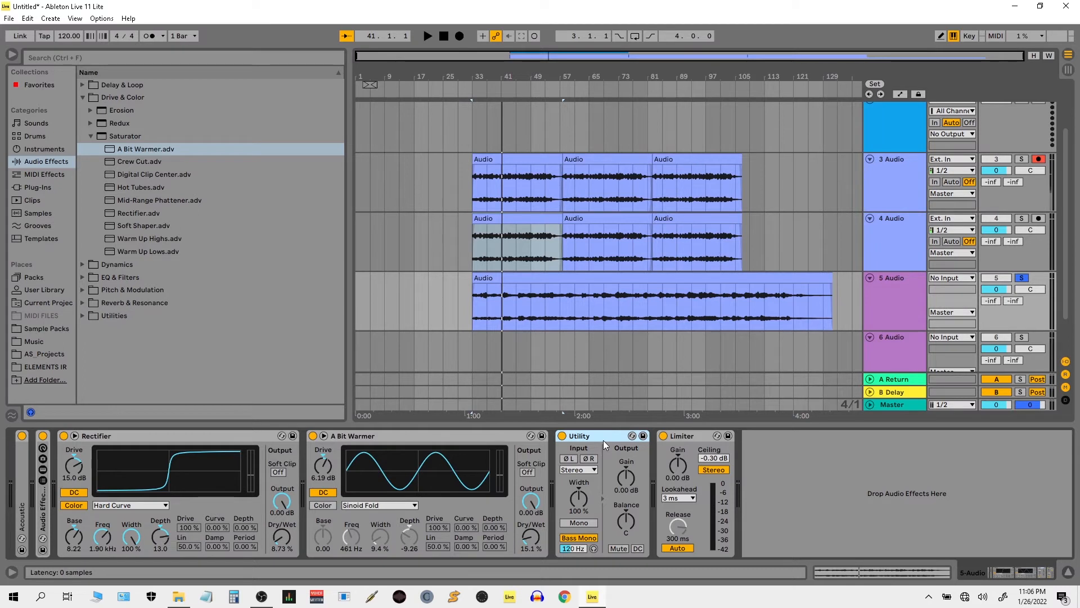
Play 5 Audio and compare the sound with the Utility device switched off and on again
{"action": "key", "text": "space"}
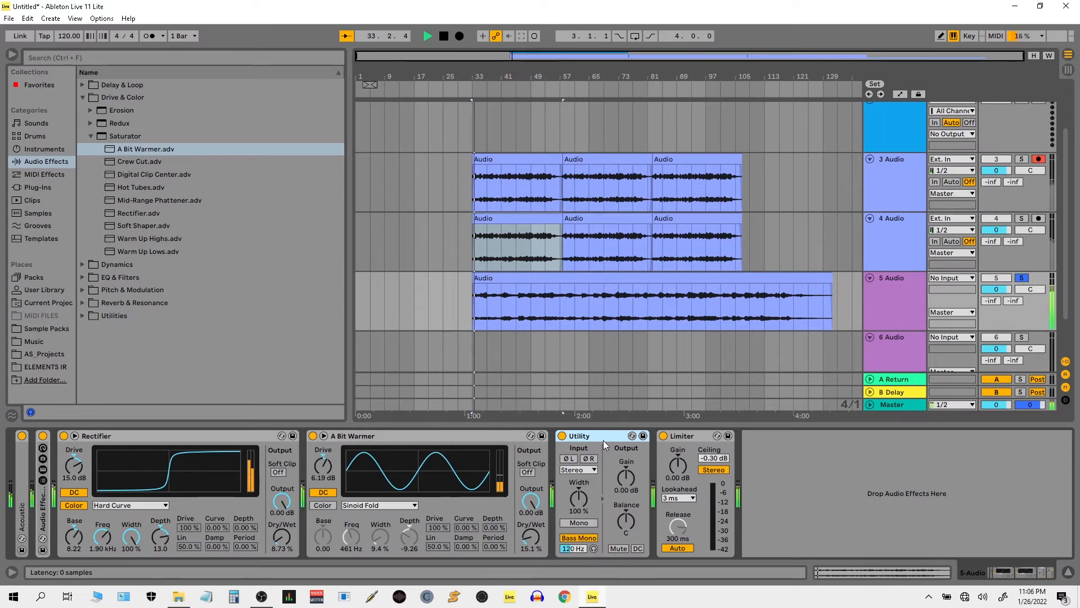
{"action": "left_click", "coordinate": [561, 436]}
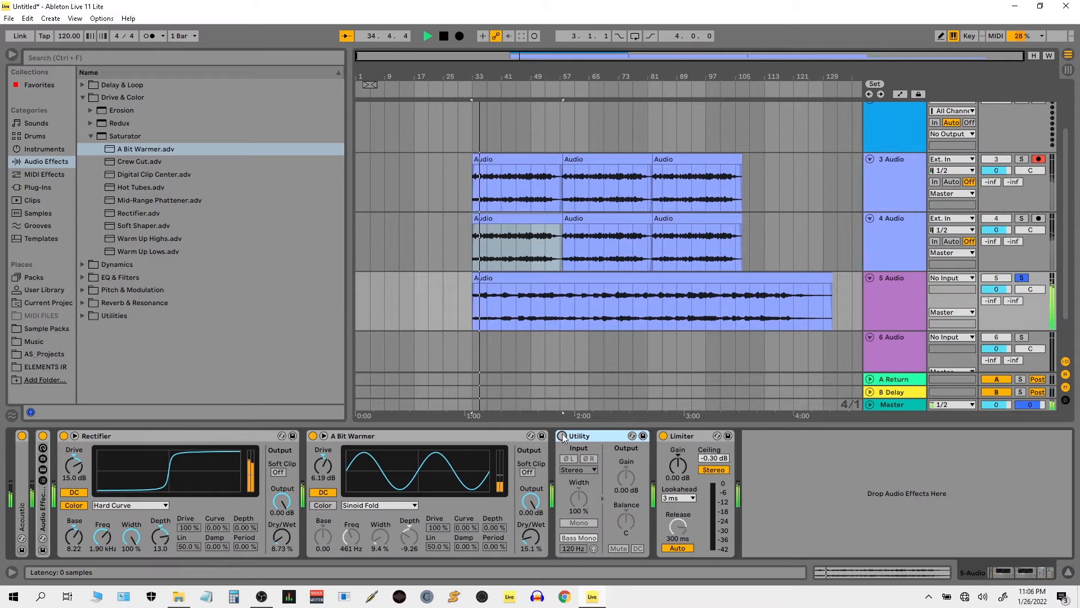
{"action": "left_click", "coordinate": [561, 436]}
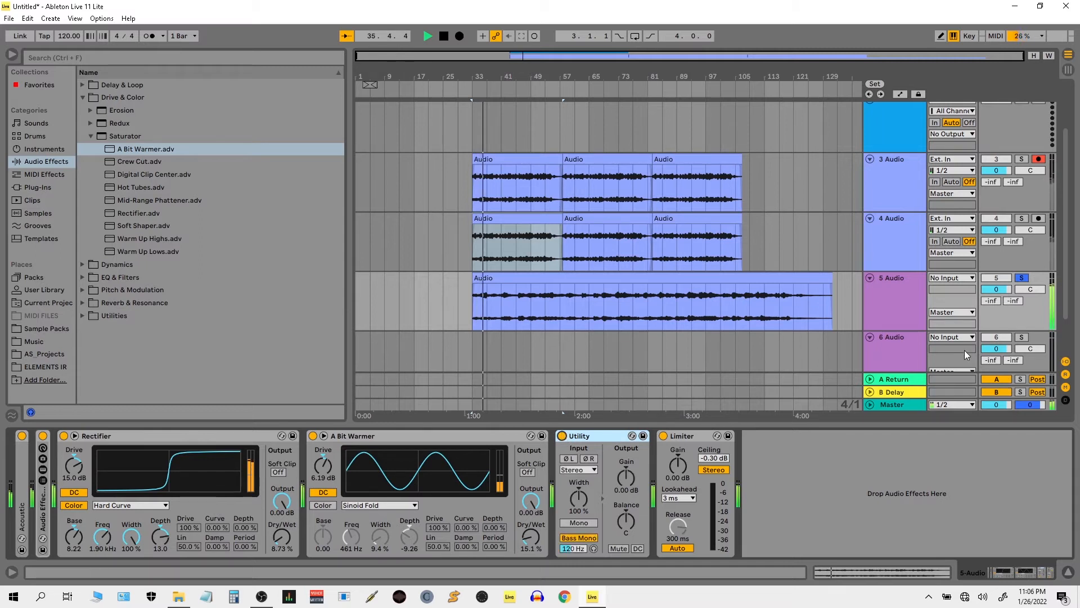
Unsolo 5 Audio, solo the 4 Audio track, and show its devices
{"action": "left_click", "coordinate": [1021, 277]}
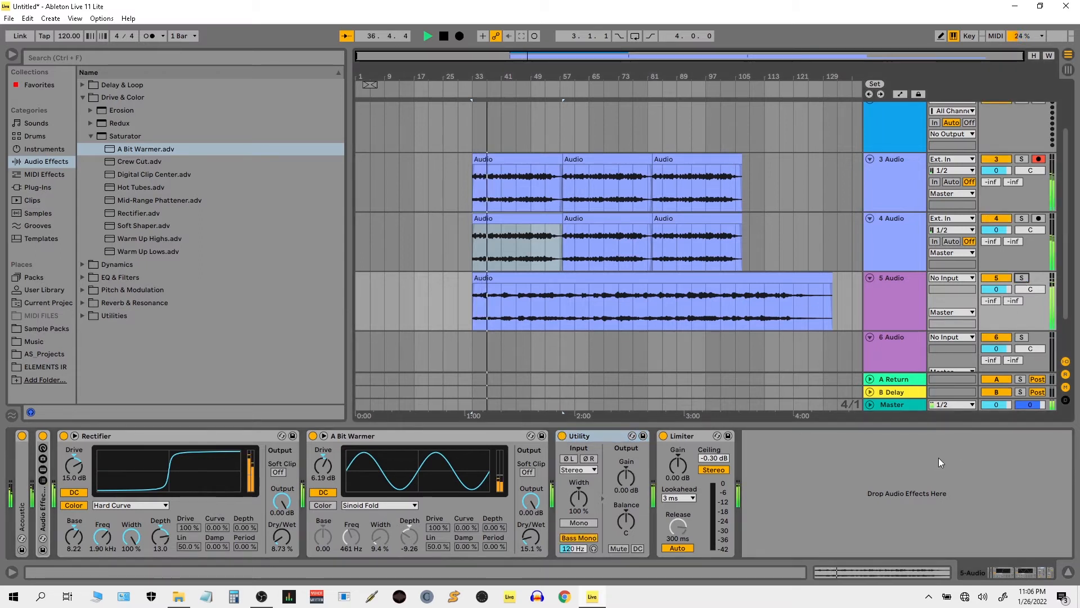
{"action": "left_click", "coordinate": [1022, 218]}
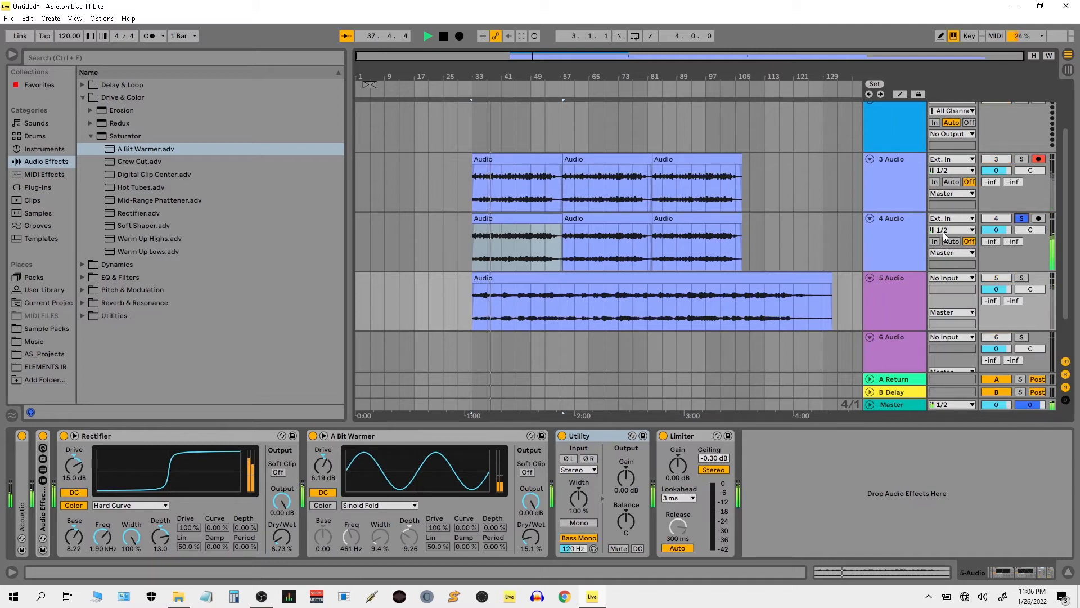
{"action": "left_click", "coordinate": [904, 231]}
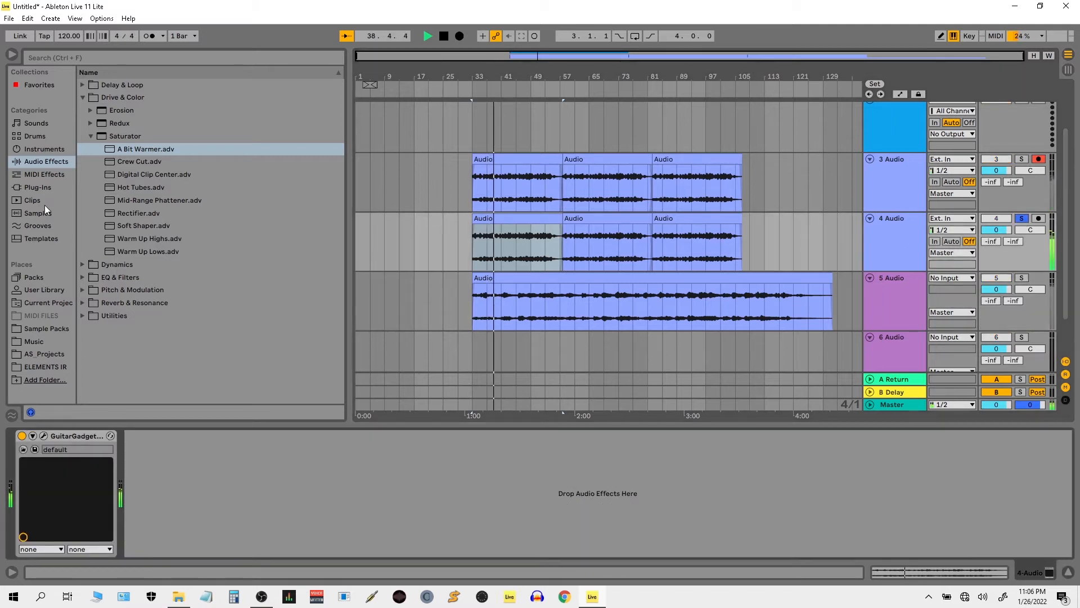
Add Softube's Saturation Knob plug-in after the GuitarGadgets device on the 4 Audio track
{"action": "left_click", "coordinate": [45, 187]}
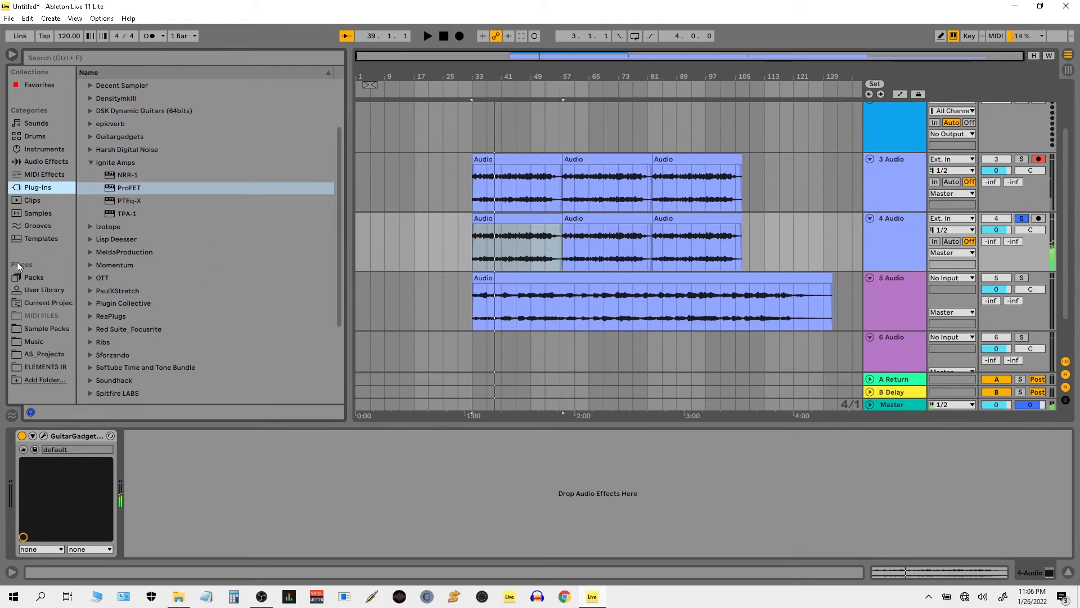
{"action": "scroll", "coordinate": [95, 349], "scroll_direction": "down", "scroll_amount": 1}
{"action": "left_click", "coordinate": [89, 340]}
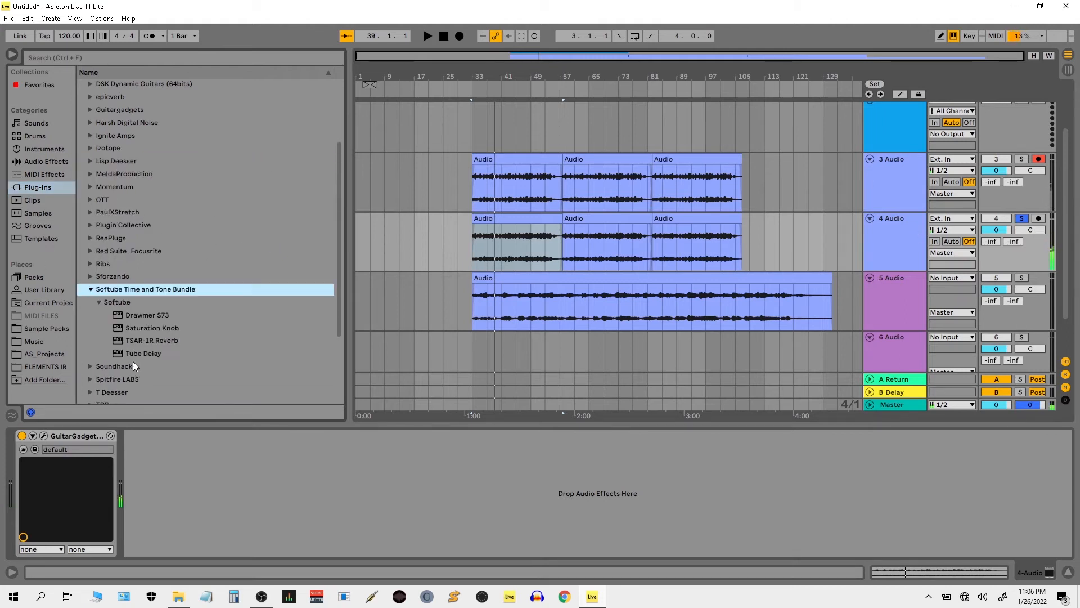
{"action": "mouse_move", "coordinate": [150, 329]}
{"action": "left_mouse_down"}
{"action": "mouse_move", "coordinate": [275, 461]}
{"action": "mouse_move", "coordinate": [282, 485]}
{"action": "left_mouse_up"}
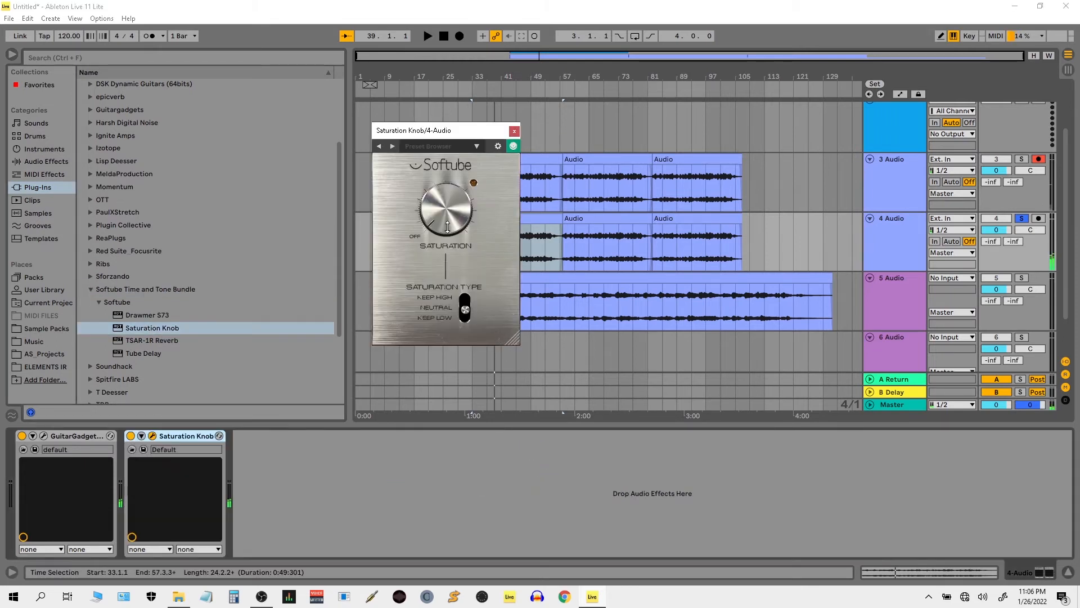
Play 4 Audio, set the Saturation Knob's type to Keep Low, and adjust the saturation to slightly below its midpoint
{"action": "key", "text": "space"}
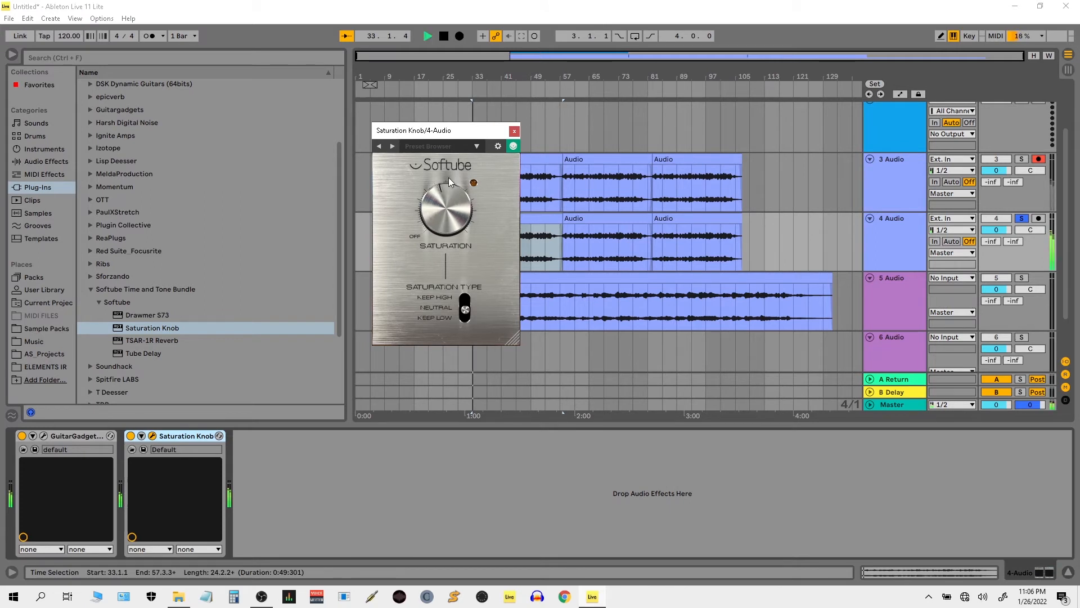
{"action": "left_click_drag", "start_coordinate": [450, 169], "coordinate": [455, 206]}
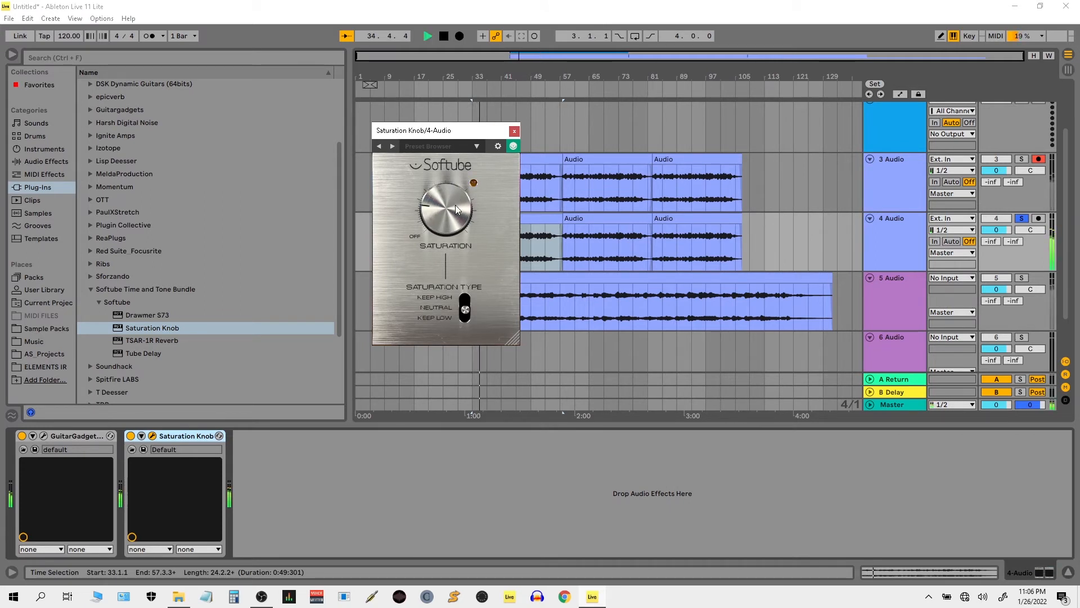
{"action": "left_click", "coordinate": [469, 322]}
{"action": "left_click_drag", "start_coordinate": [449, 231], "coordinate": [448, 205]}
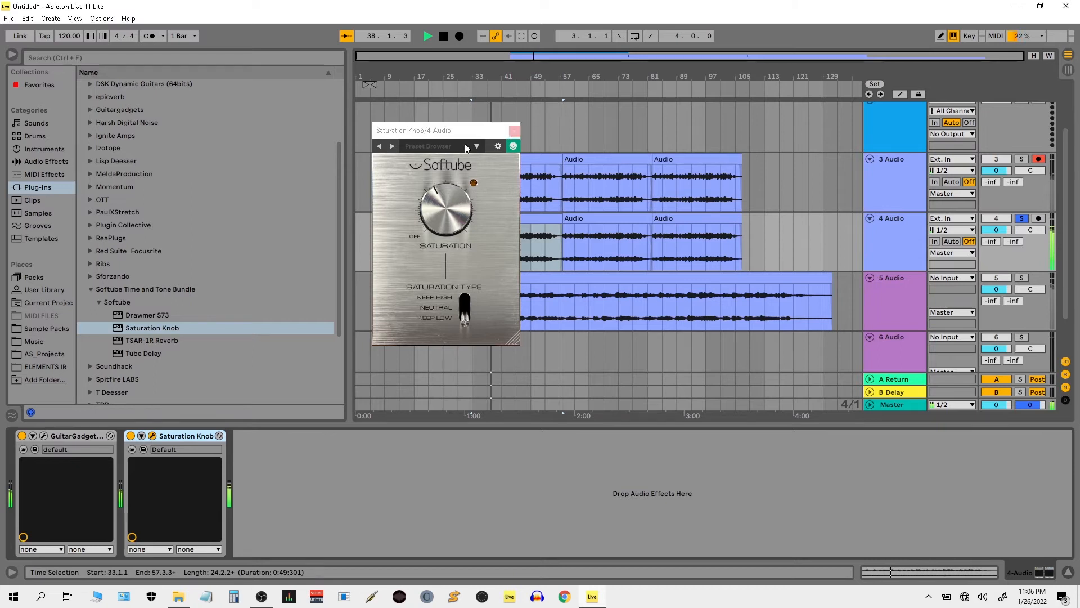
Add an Auto Filter after the Saturation Knob on 4 Audio and set it to high-pass with the cutoff at about 104 Hz
{"action": "left_click", "coordinate": [51, 160]}
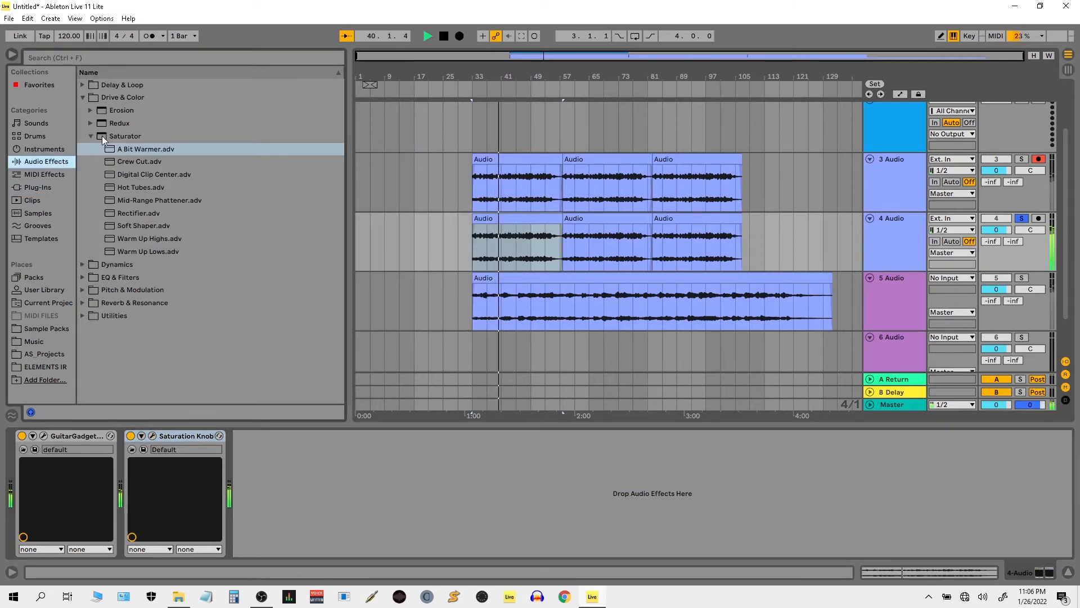
{"action": "left_click", "coordinate": [84, 278]}
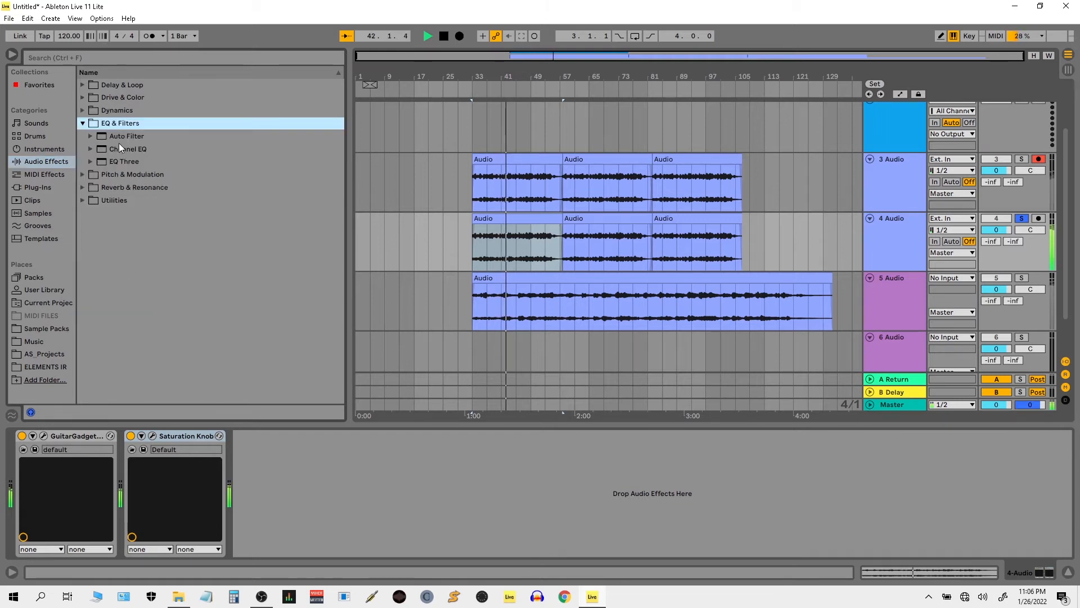
{"action": "left_click_drag", "start_coordinate": [123, 135], "coordinate": [314, 528]}
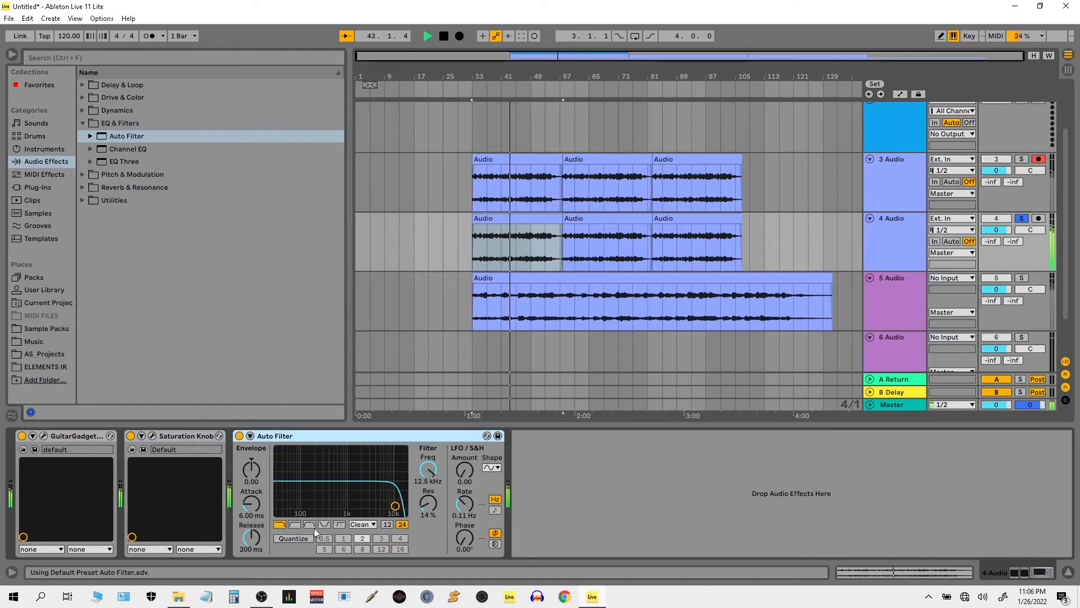
{"action": "left_click", "coordinate": [294, 524]}
{"action": "left_click_drag", "start_coordinate": [396, 506], "coordinate": [303, 506]}
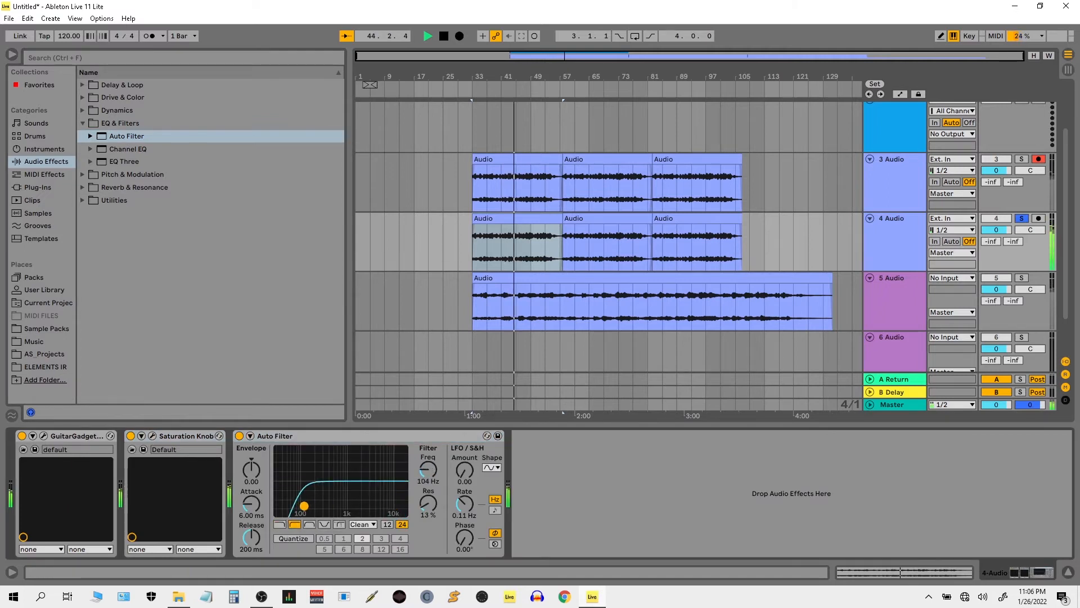
Unsolo 4 Audio, compare the full mix with the Auto Filter off and on, and lower its cutoff to about 86.9 Hz
{"action": "left_click", "coordinate": [1022, 217]}
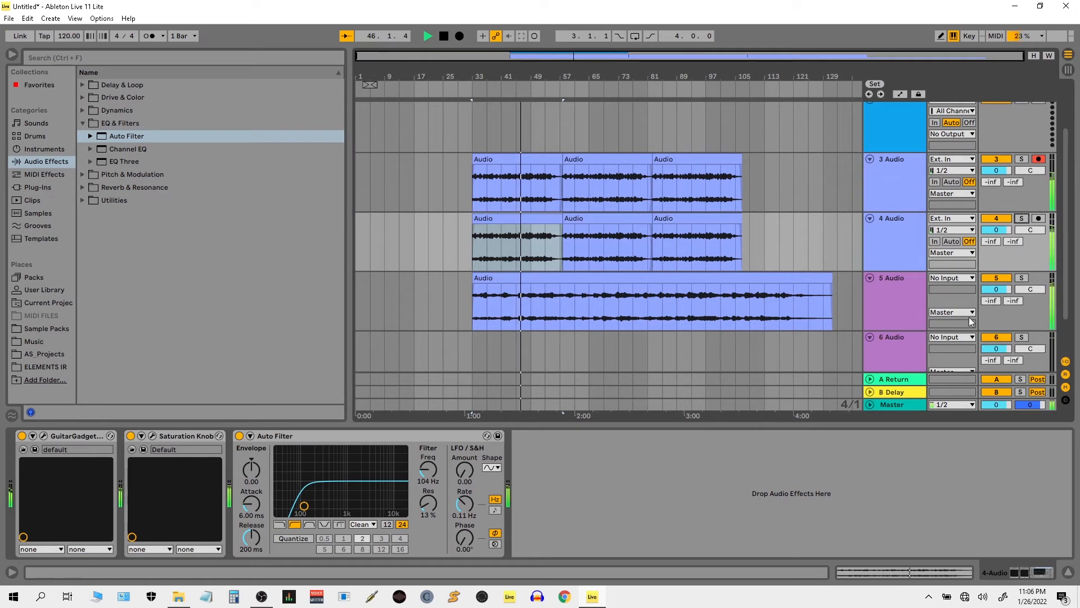
{"action": "left_click", "coordinate": [239, 435]}
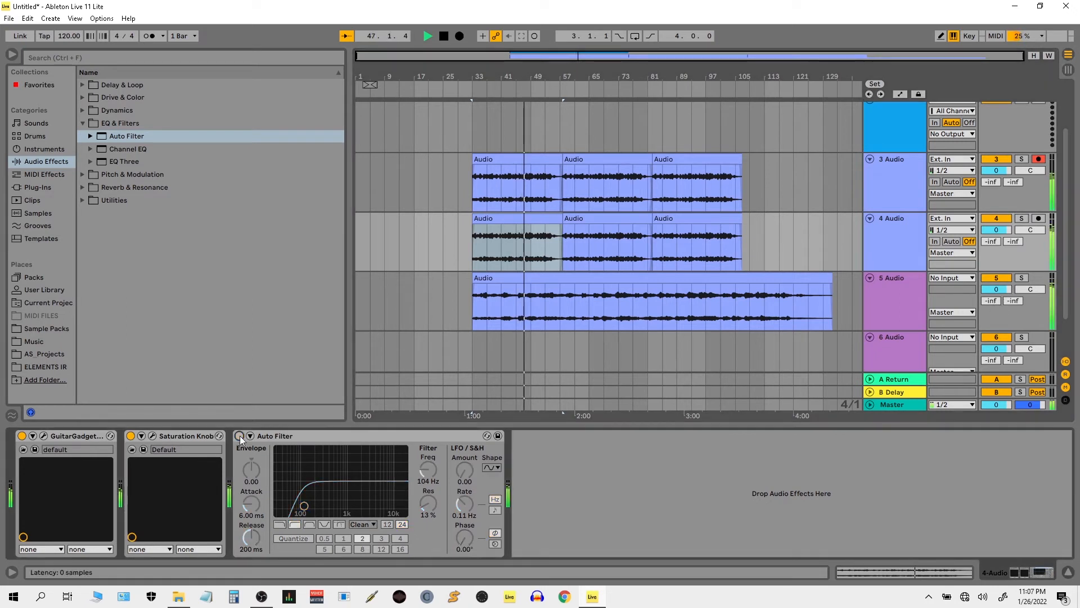
{"action": "left_click", "coordinate": [240, 435]}
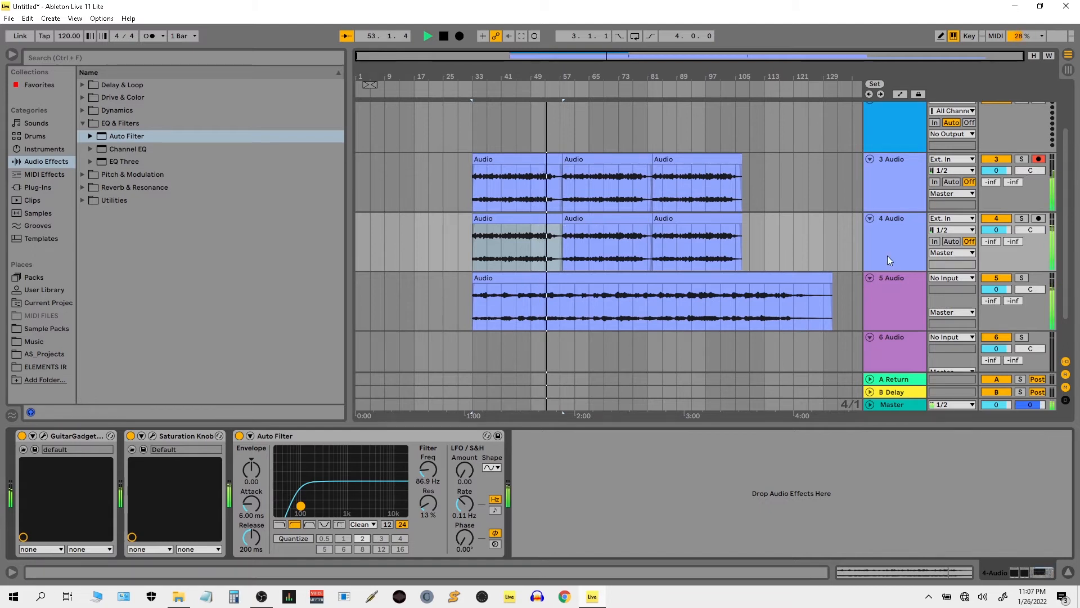
Hide the device view to show all the tracks and stop playback
{"action": "left_click", "coordinate": [1068, 573]}
{"action": "key", "text": "space"}
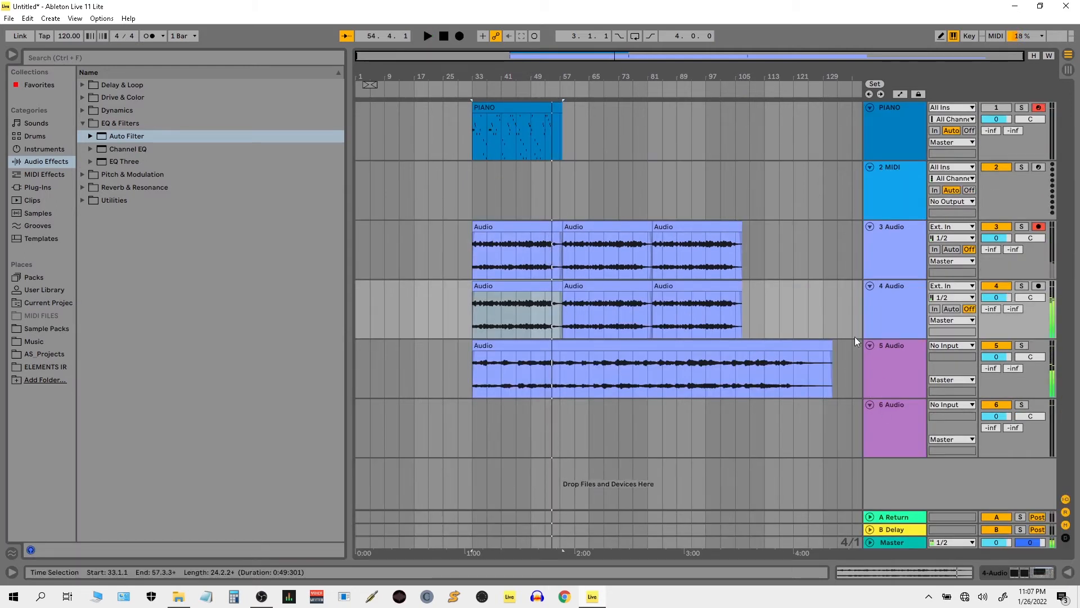
Deactivate tracks 3 Audio and 4 Audio and collapse both in the arrangement
{"action": "left_click", "coordinate": [998, 227]}
{"action": "left_click", "coordinate": [999, 287]}
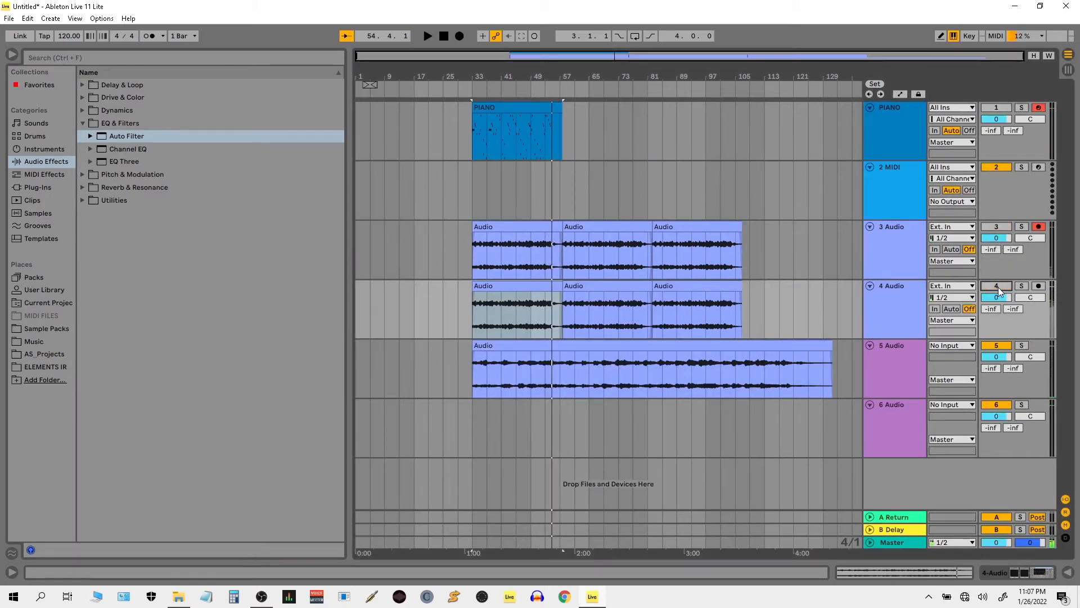
{"action": "left_click", "coordinate": [870, 286]}
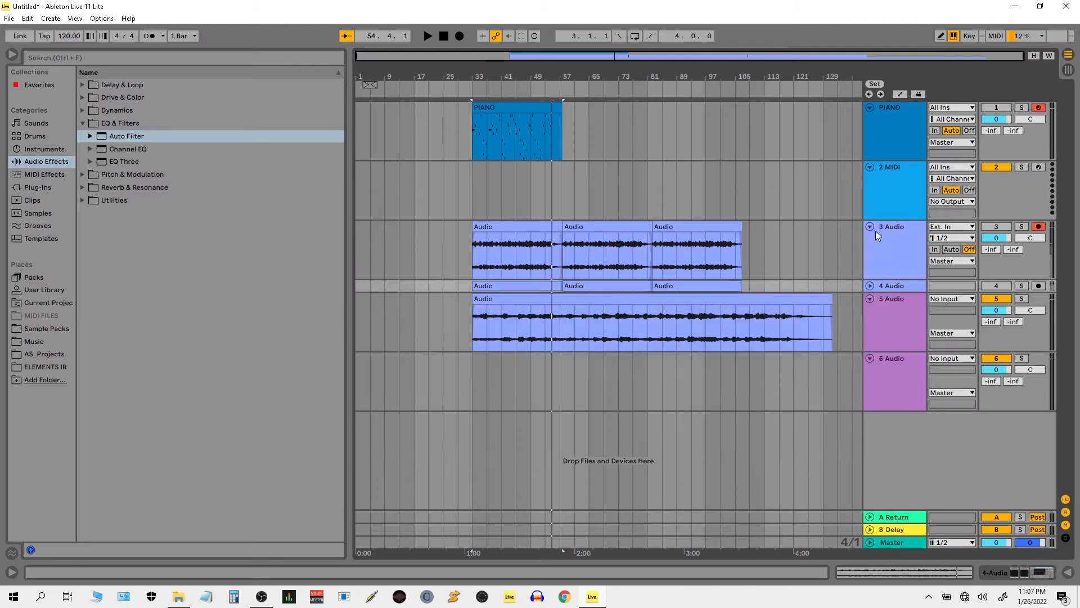
{"action": "left_click", "coordinate": [871, 226]}
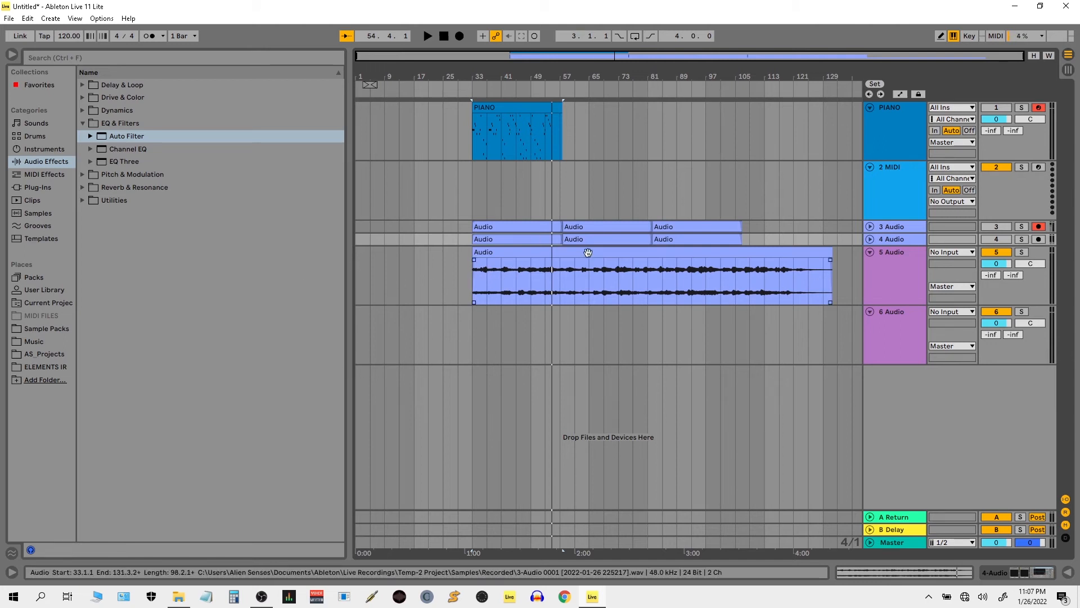
Insert a new MIDI track below 6 Audio, load the first track 3 audio clip into it as an instrument sample, and audition it
{"action": "right_click", "coordinate": [899, 415]}
{"action": "left_click", "coordinate": [937, 433]}
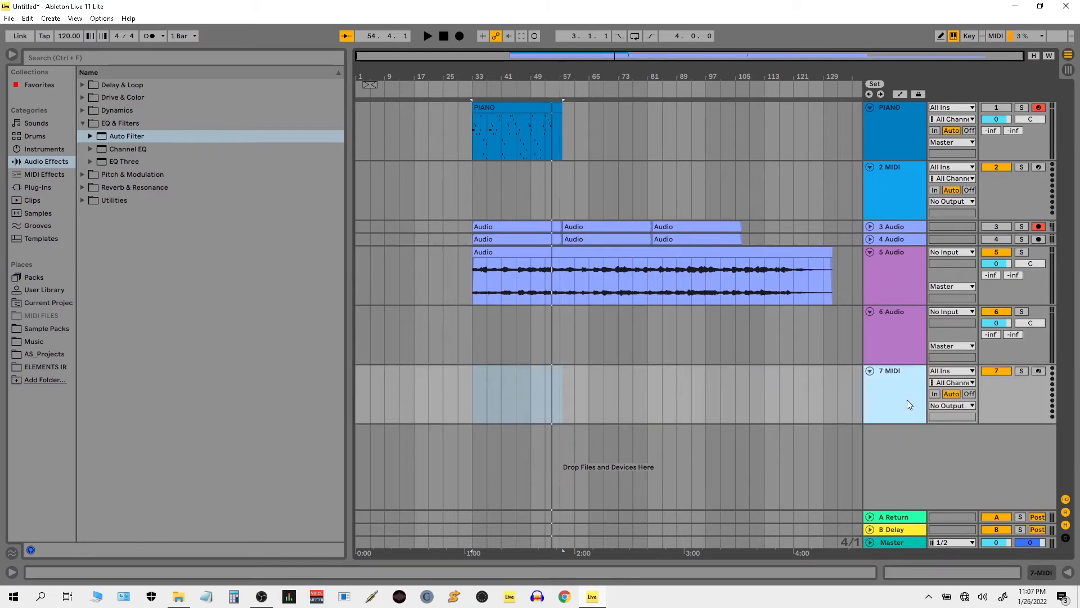
{"action": "double_click", "coordinate": [907, 400]}
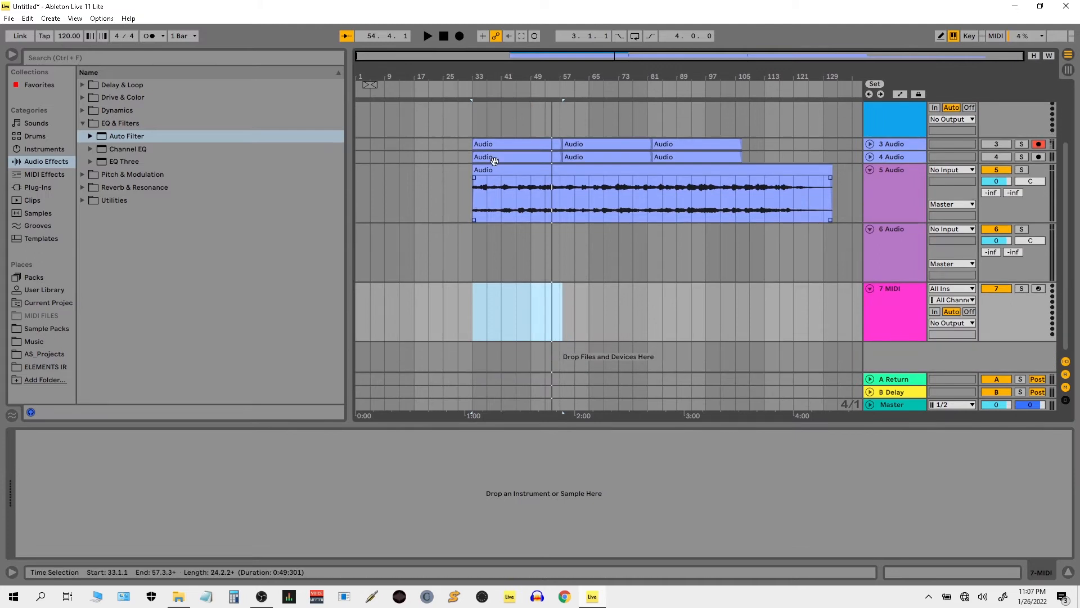
{"action": "left_click_drag", "start_coordinate": [501, 148], "coordinate": [297, 487]}
{"action": "key", "text": "a"}
Set the sample's start marker to about 0:11, turn Warp off and turn Loop on
{"action": "left_click_drag", "start_coordinate": [51, 456], "coordinate": [156, 456]}
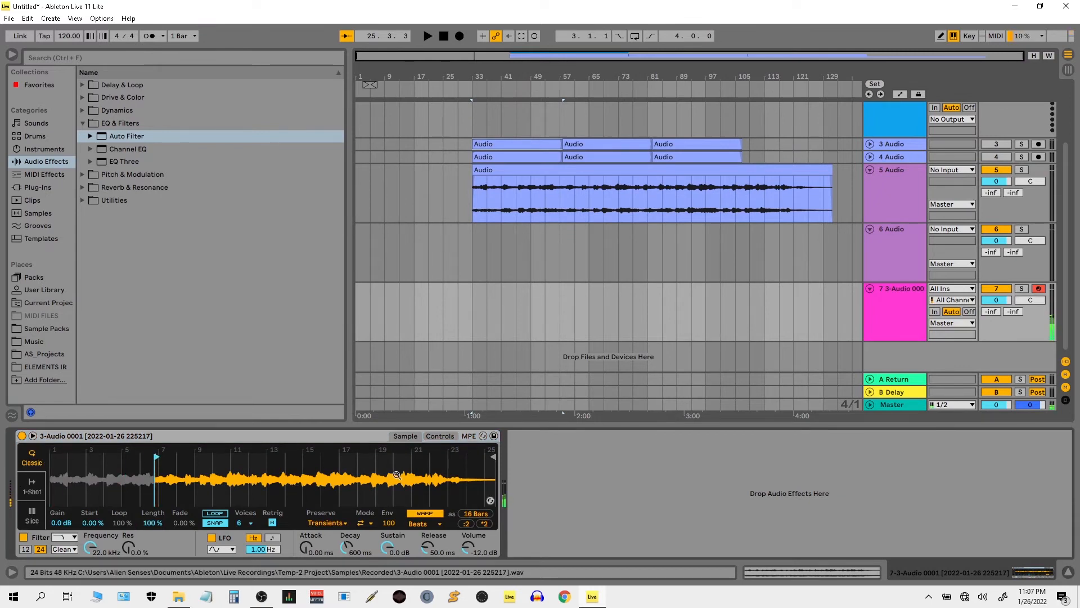
{"action": "left_click", "coordinate": [430, 516]}
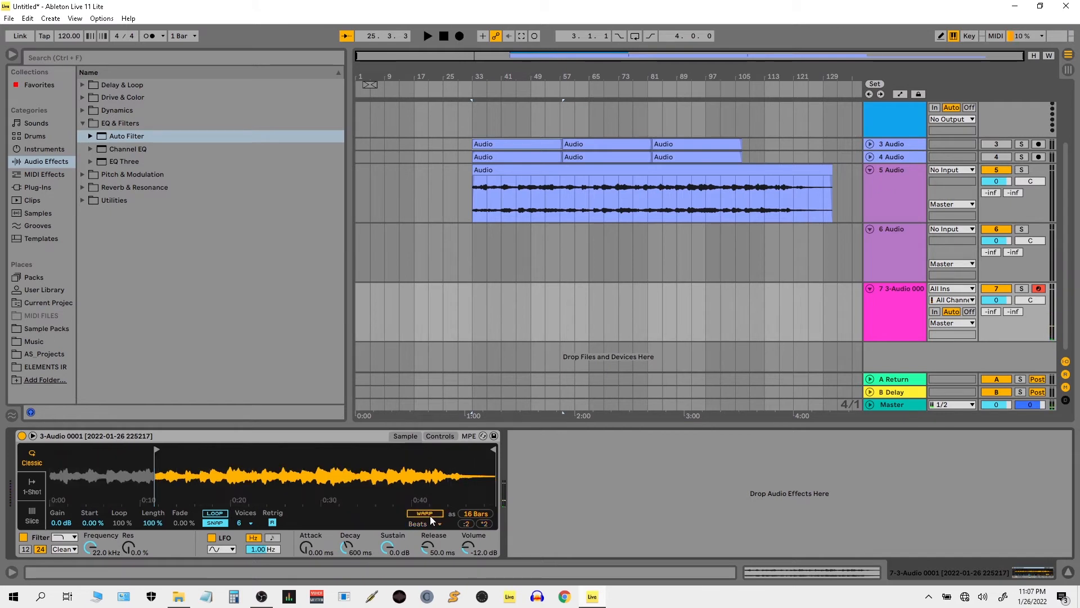
{"action": "left_click", "coordinate": [217, 515]}
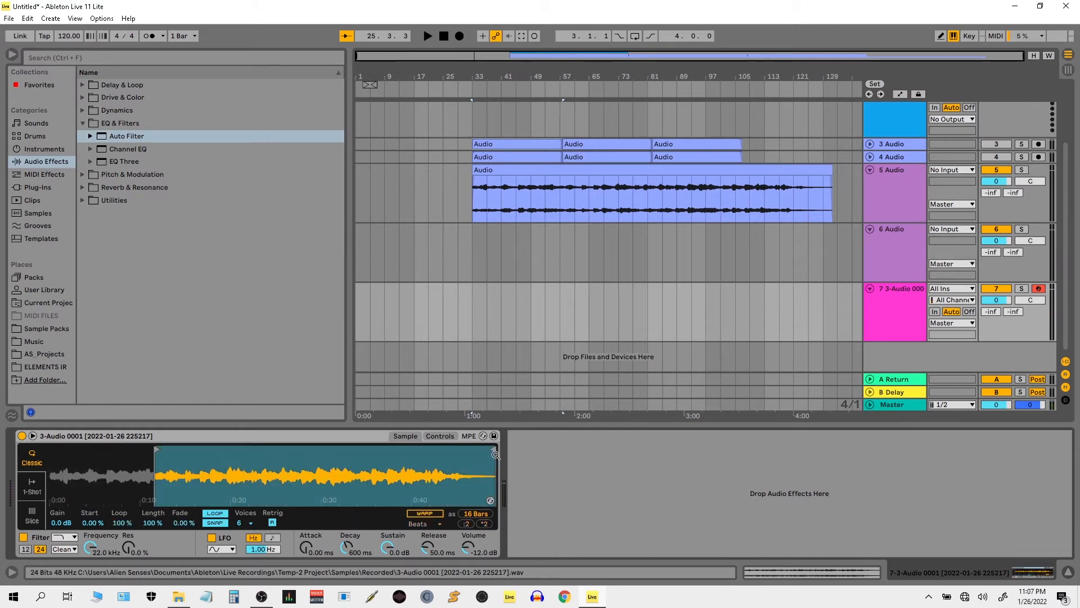
Shorten the sample region to about 0:11–0:12, with loop Start at 36.7 % and Fade at 70.3 %
{"action": "left_click_drag", "start_coordinate": [491, 448], "coordinate": [164, 448]}
{"action": "left_click_drag", "start_coordinate": [92, 523], "coordinate": [92, 450]}
{"action": "left_click_drag", "start_coordinate": [186, 522], "coordinate": [187, 514]}
{"action": "left_click_drag", "start_coordinate": [157, 472], "coordinate": [206, 488]}
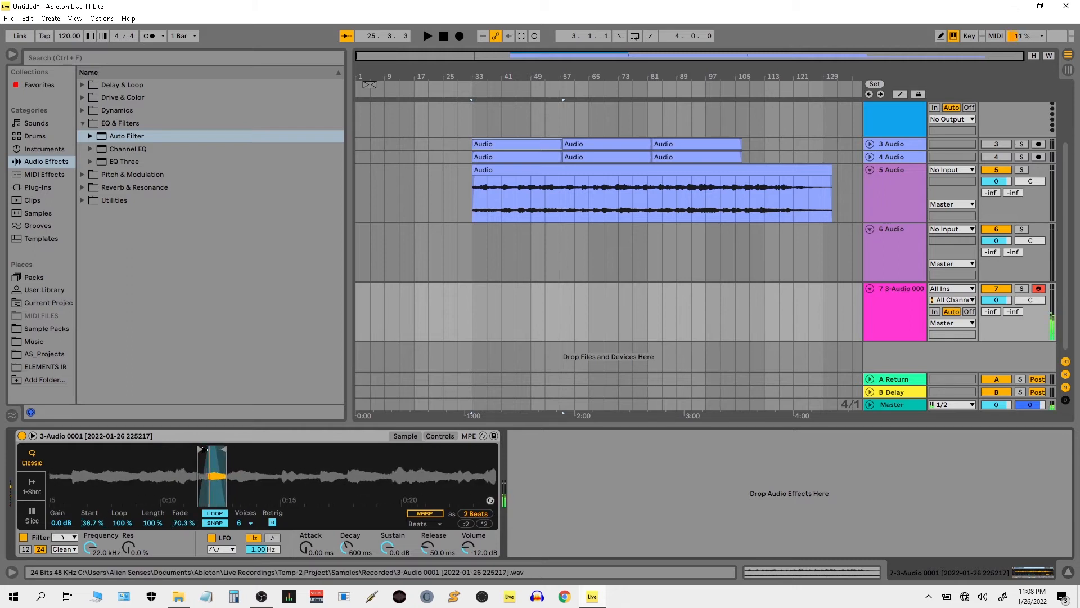
{"action": "mouse_move", "coordinate": [204, 449]}
{"action": "left_mouse_down"}
{"action": "mouse_move", "coordinate": [136, 448]}
{"action": "mouse_move", "coordinate": [192, 449]}
{"action": "left_mouse_up"}
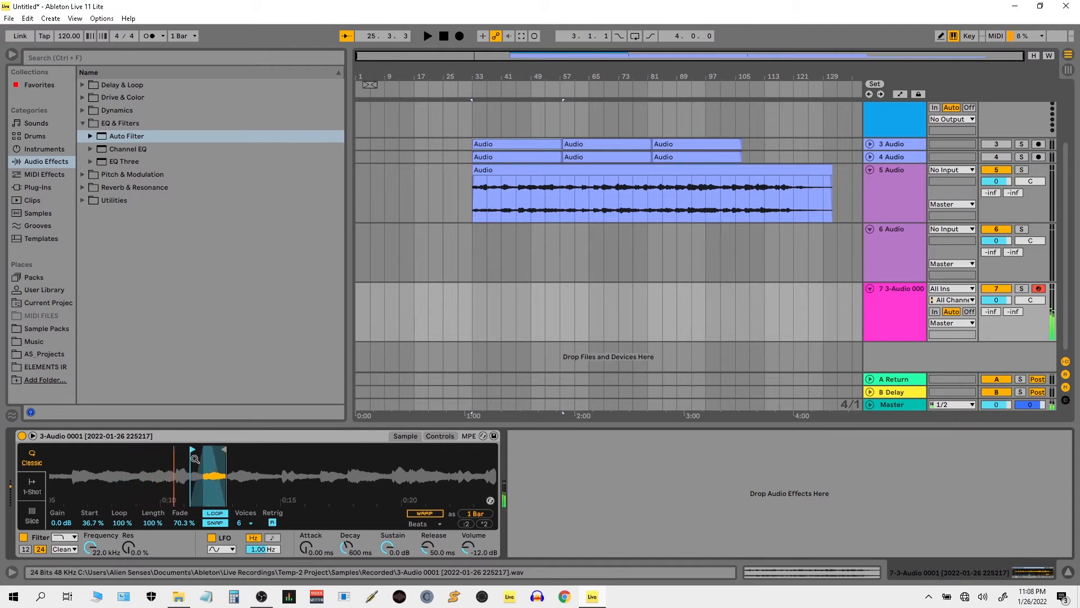
Add MeldaProduction's MConvolutionEZ reverb plug-in after the sampler on track 7
{"action": "left_click", "coordinate": [56, 186]}
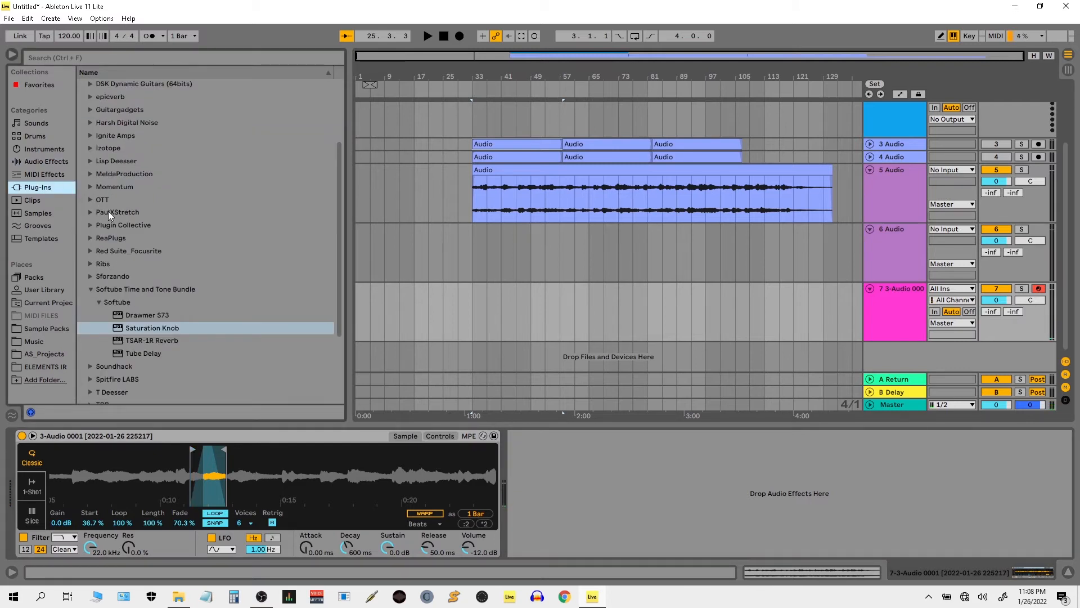
{"action": "left_click", "coordinate": [90, 175]}
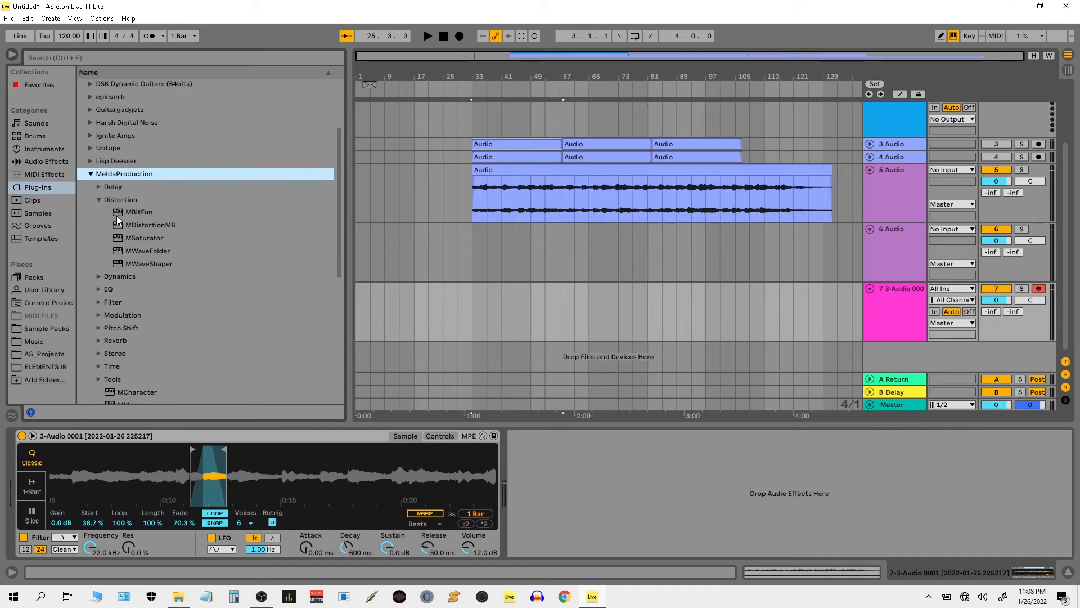
{"action": "left_click", "coordinate": [99, 200]}
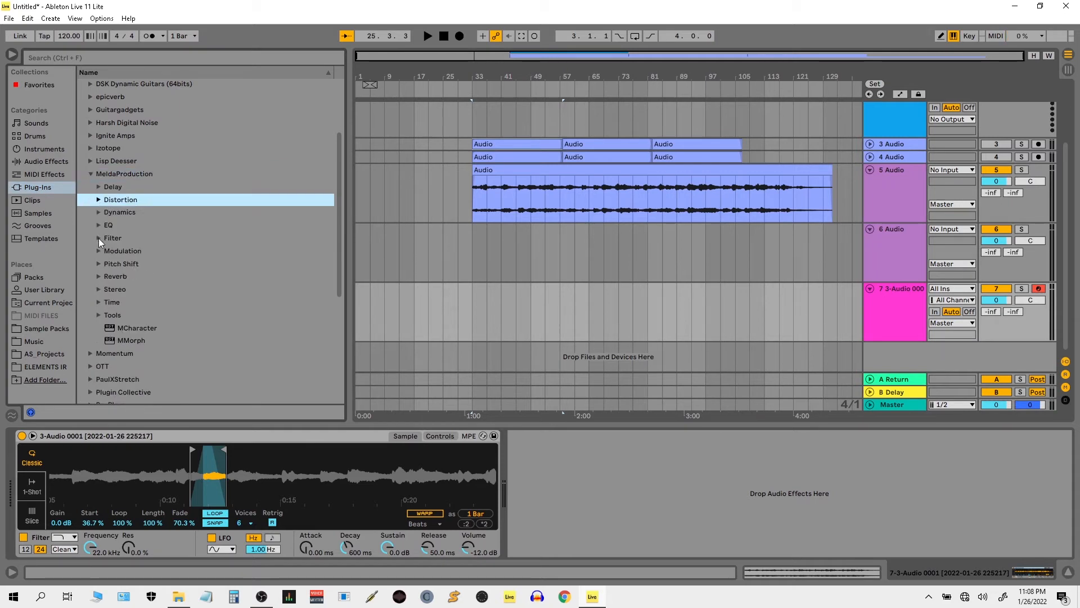
{"action": "left_click", "coordinate": [96, 276]}
{"action": "left_click_drag", "start_coordinate": [146, 300], "coordinate": [564, 473]}
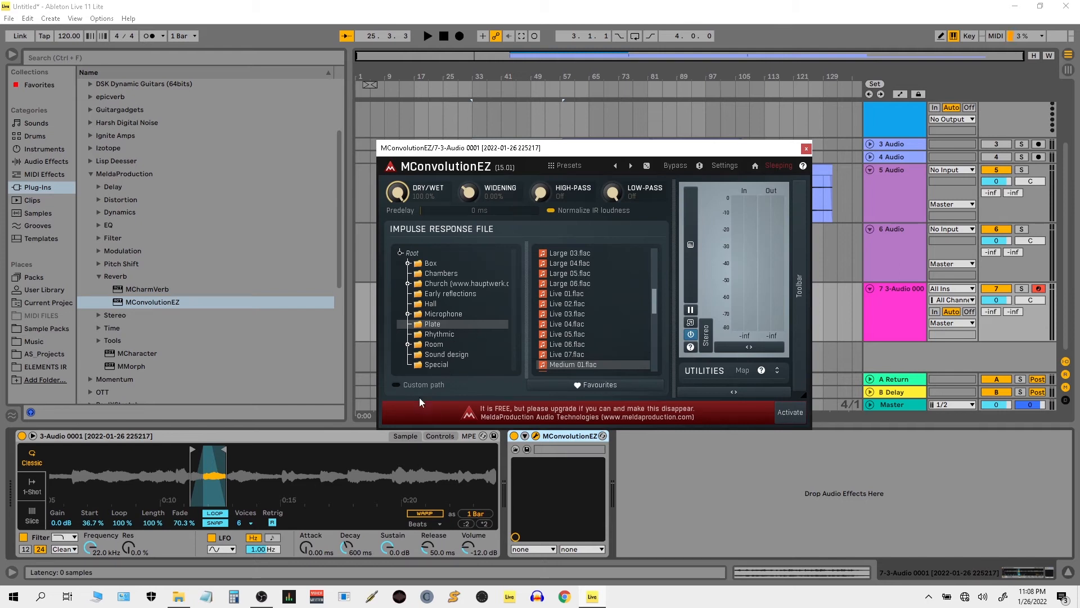
Load the custom impulse response Calling From Andromeda.wav from ELEMENTS IR's Abstract Space folder and close the plug-in window
{"action": "left_click", "coordinate": [426, 386]}
{"action": "double_click", "coordinate": [440, 304]}
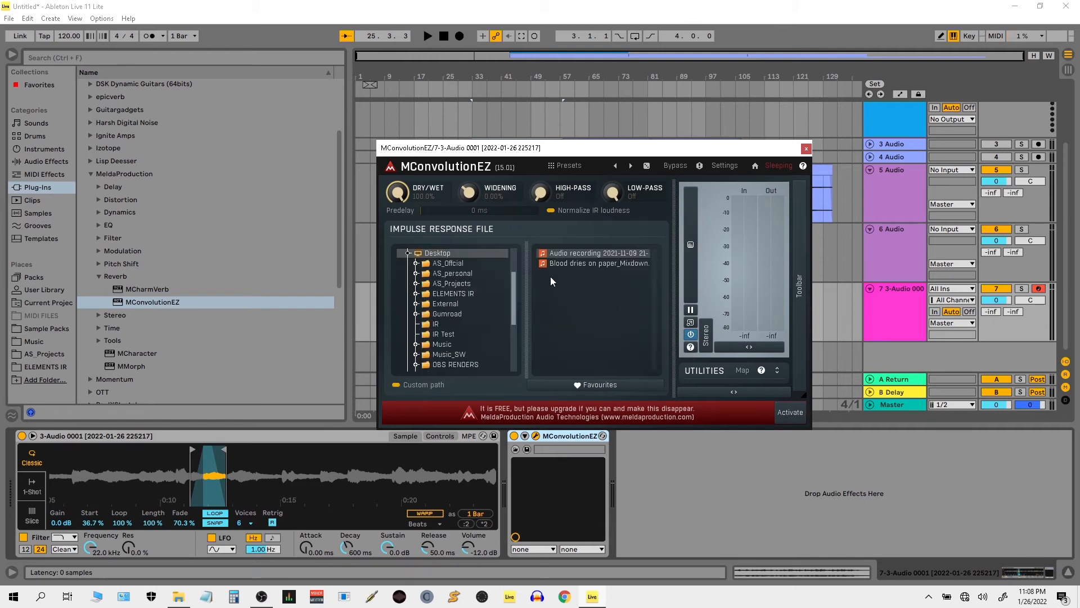
{"action": "double_click", "coordinate": [458, 295]}
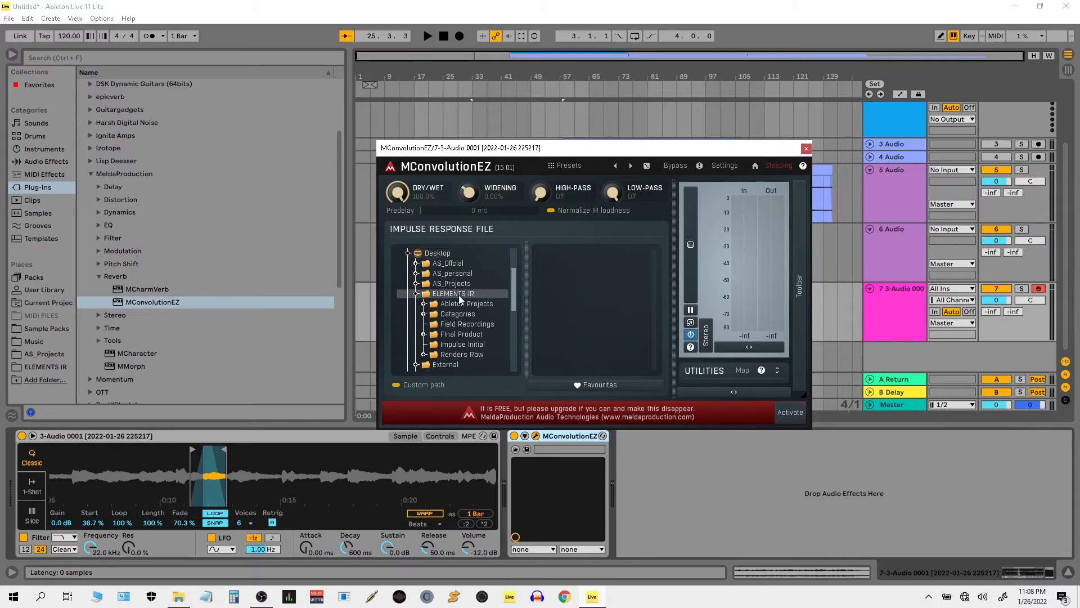
{"action": "double_click", "coordinate": [473, 337]}
{"action": "double_click", "coordinate": [451, 345]}
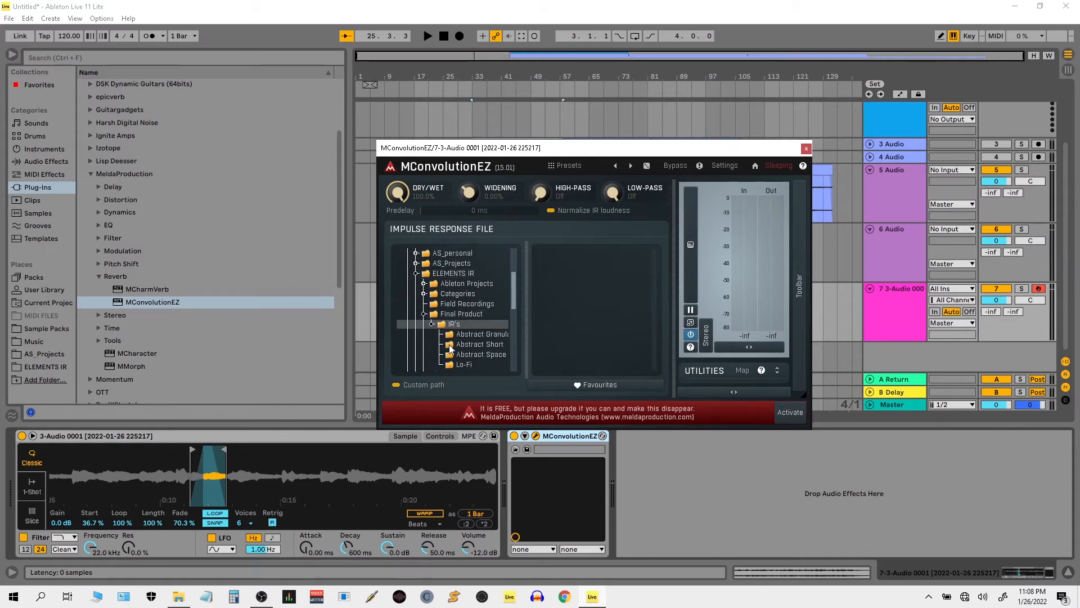
{"action": "left_click", "coordinate": [488, 355]}
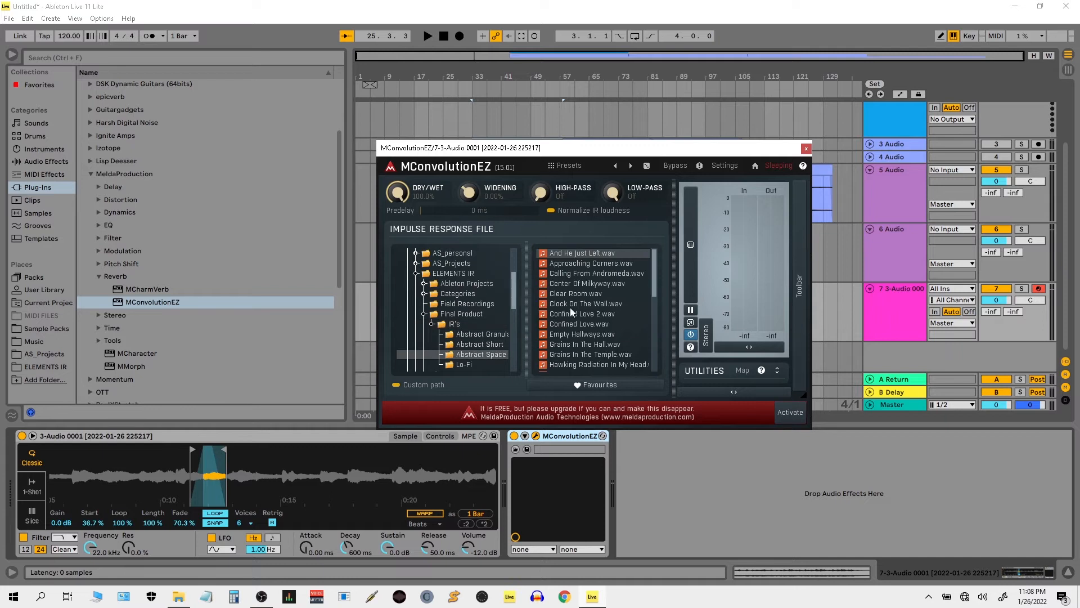
{"action": "left_click", "coordinate": [583, 274]}
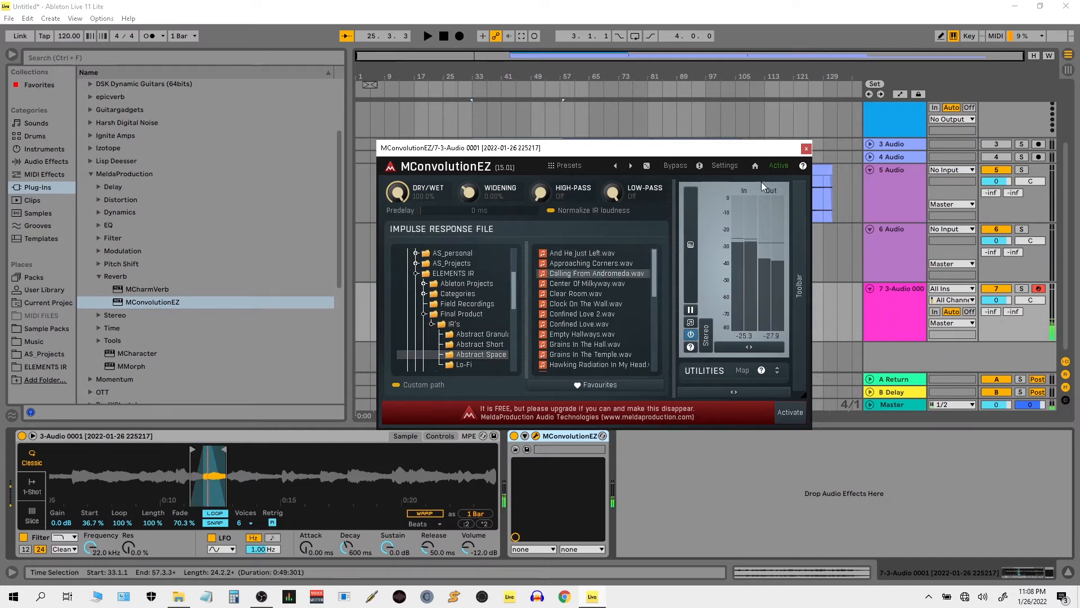
{"action": "left_click", "coordinate": [805, 148]}
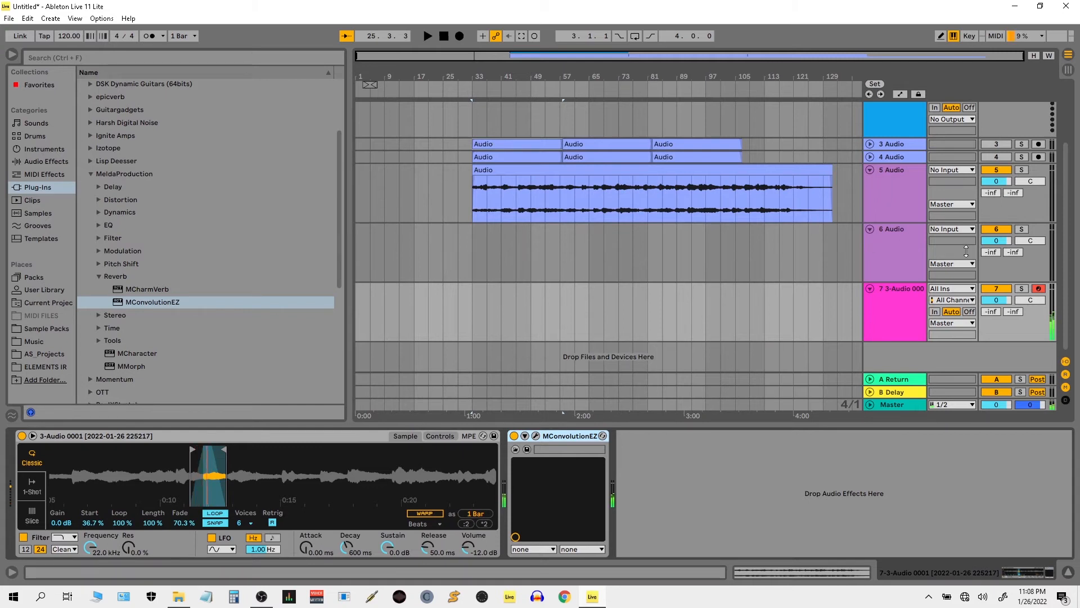
Play the arrangement from bar 33, reactivate track 3, and briefly mute track 7 to compare
{"action": "left_click", "coordinate": [474, 241]}
{"action": "key", "text": "space"}
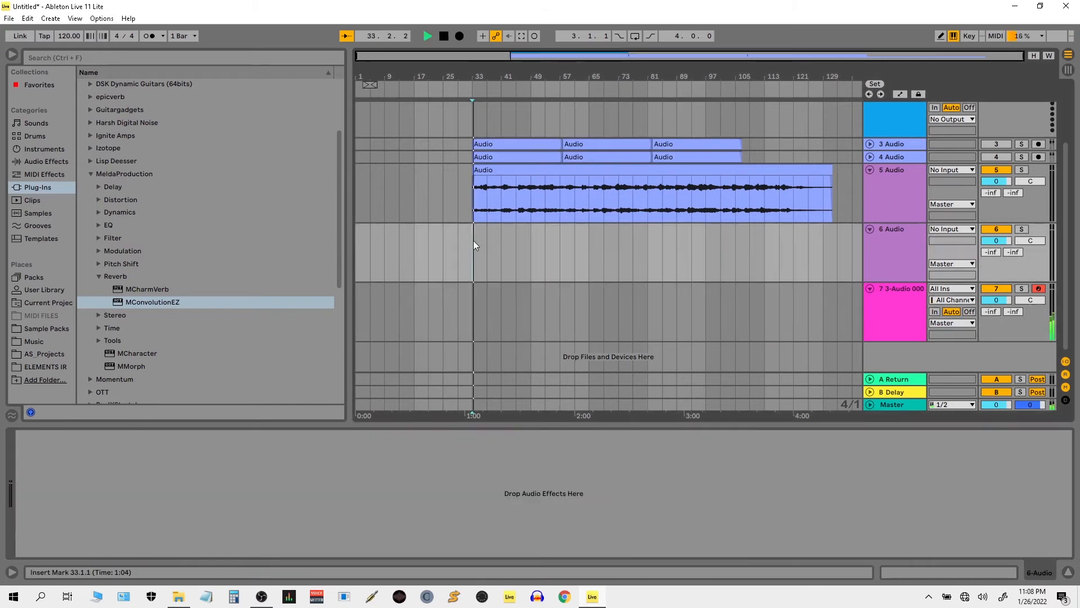
{"action": "left_click", "coordinate": [1006, 145]}
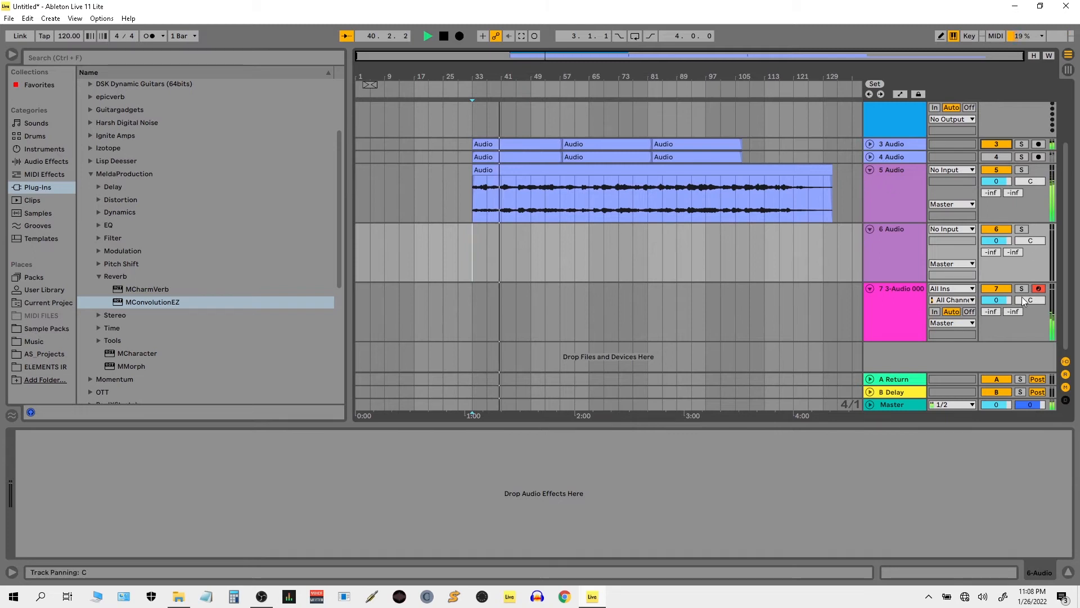
{"action": "left_click", "coordinate": [1007, 290]}
{"action": "left_click", "coordinate": [1007, 289]}
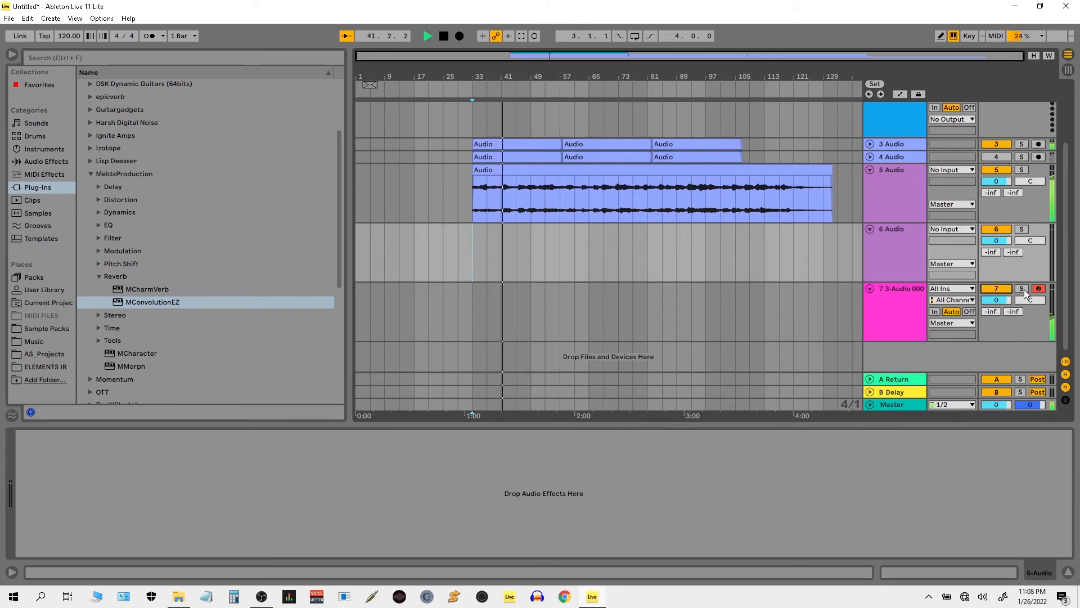
Solo track 7 and extend its sample's end marker to about 0:16 while auditioning
{"action": "left_click", "coordinate": [1022, 289]}
{"action": "left_click", "coordinate": [888, 298]}
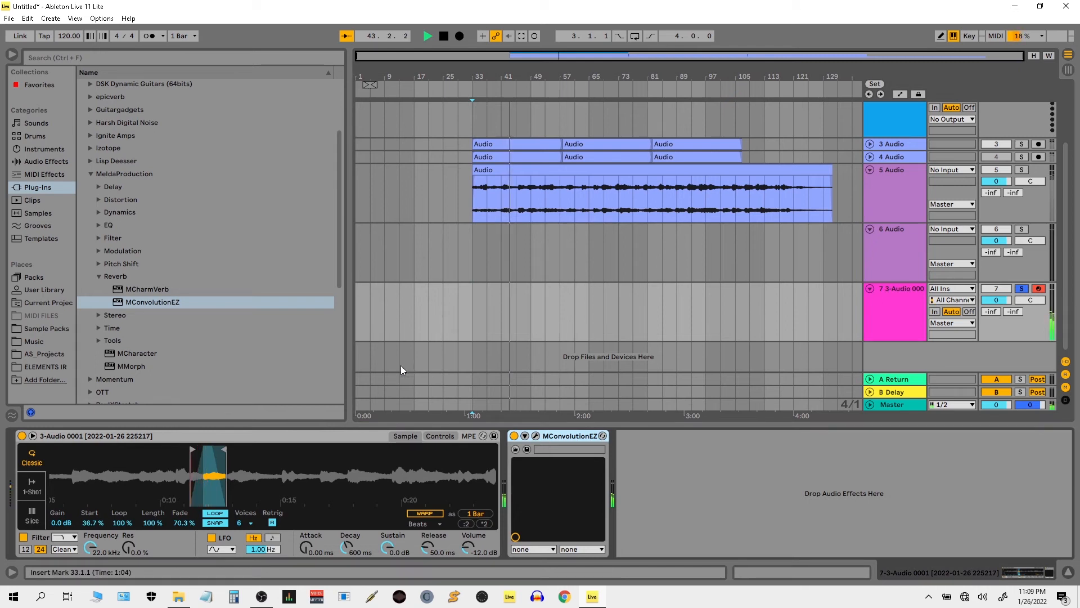
{"action": "mouse_move", "coordinate": [226, 450]}
{"action": "left_mouse_down"}
{"action": "mouse_move", "coordinate": [362, 474]}
{"action": "mouse_move", "coordinate": [213, 469]}
{"action": "mouse_move", "coordinate": [314, 486]}
{"action": "left_mouse_up"}
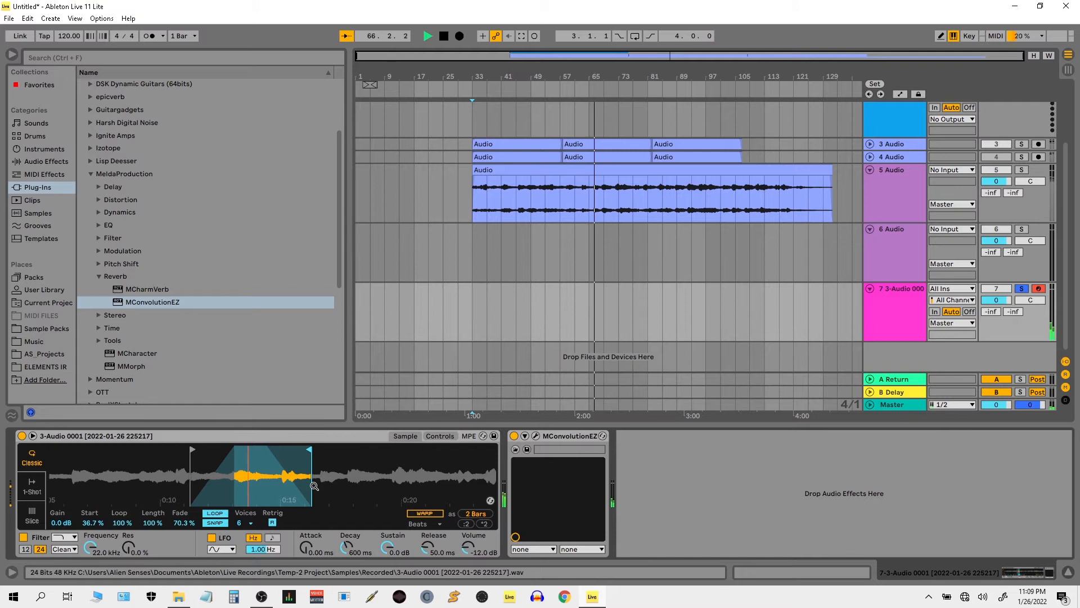
{"action": "key", "text": "z"}
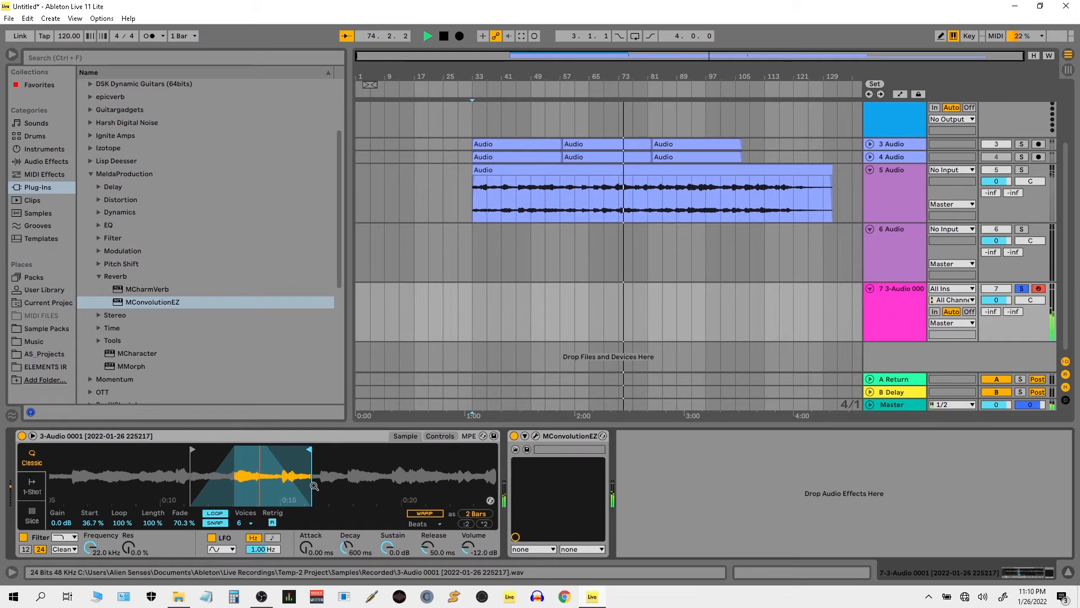
Set the sampler's Attack to 1.46 s and Release to 12.5 s with MConvolutionEZ bypassed, and reactivate the reverb
{"action": "left_click", "coordinate": [514, 436]}
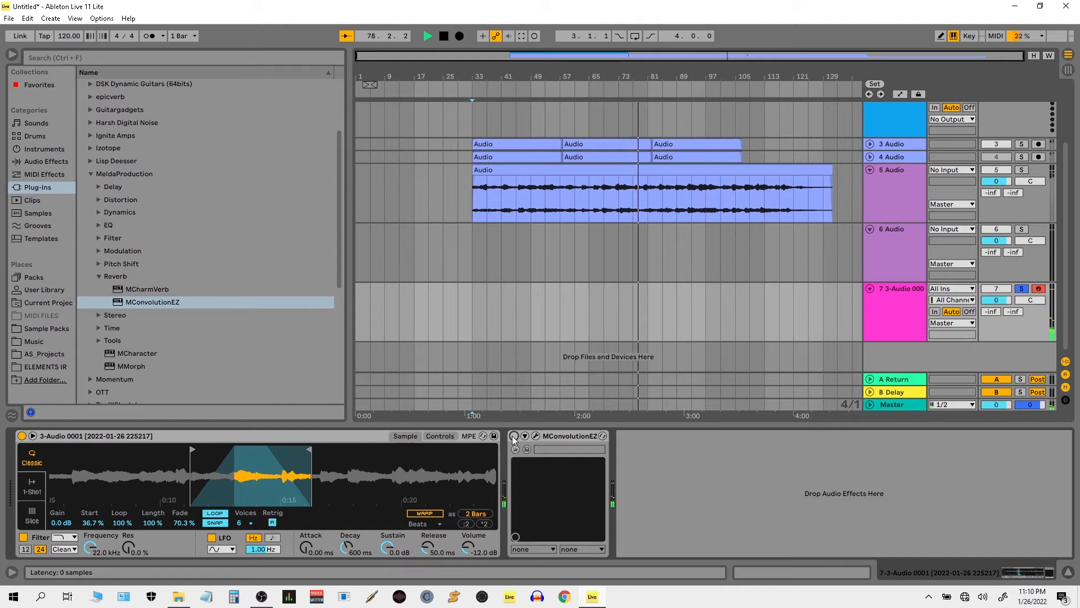
{"action": "left_click_drag", "start_coordinate": [305, 547], "coordinate": [305, 536]}
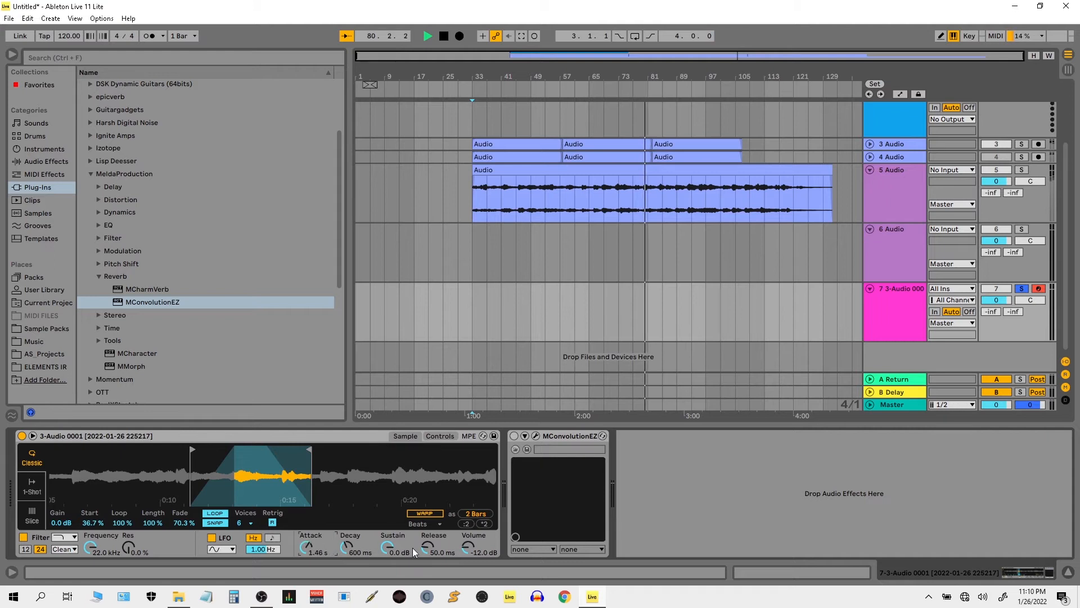
{"action": "left_click_drag", "start_coordinate": [428, 547], "coordinate": [428, 528]}
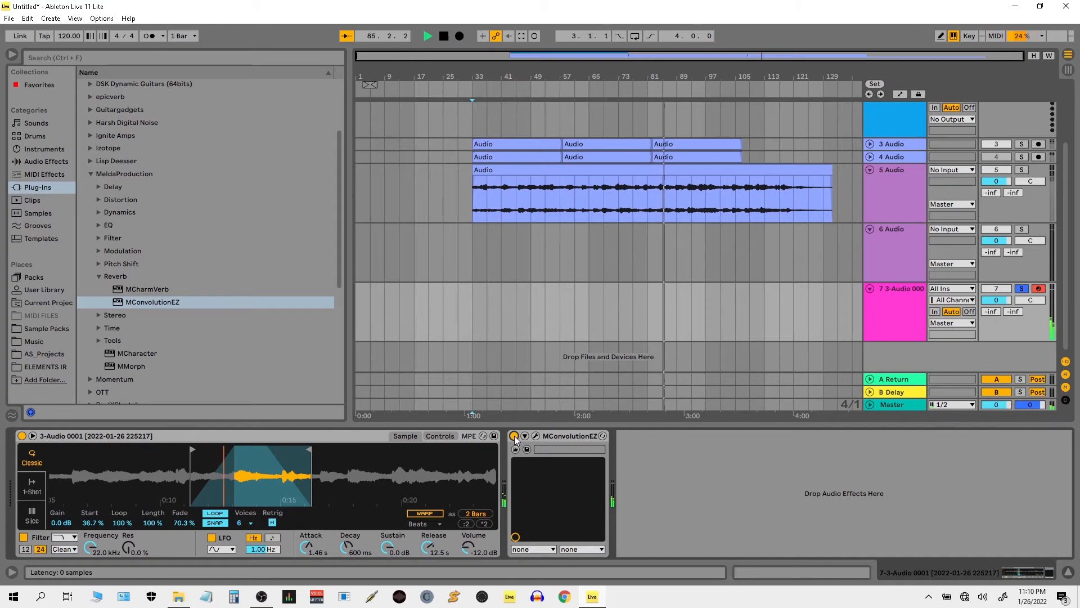
{"action": "key", "text": "x"}
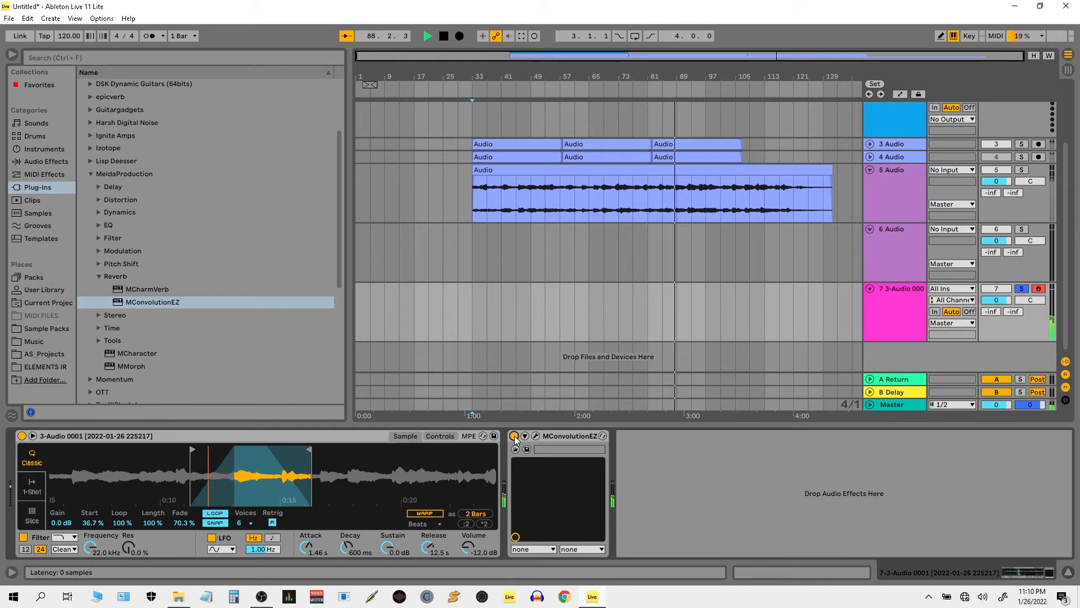
Unsolo track 7 and hide the browser to widen the arrangement
{"action": "left_click", "coordinate": [1022, 289]}
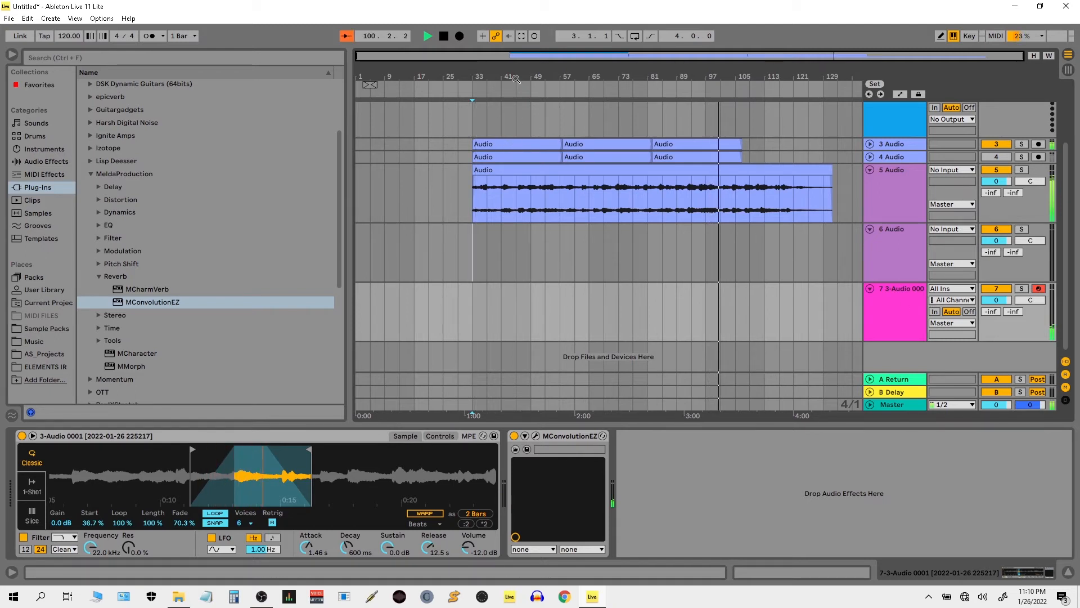
{"action": "left_click", "coordinate": [12, 55]}
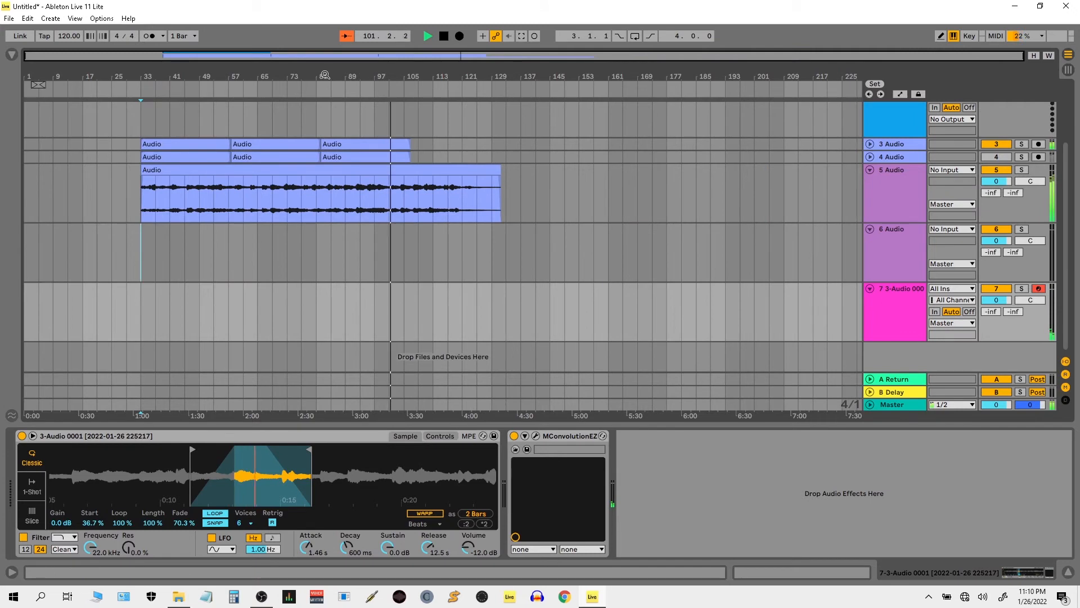
Move the existing clips to bar 177, place a copy of the track 3 clip at bar 17, and show track 7's devices
{"action": "left_click_drag", "start_coordinate": [607, 310], "coordinate": [99, 107]}
{"action": "left_click_drag", "start_coordinate": [169, 154], "coordinate": [58, 155]}
{"action": "left_click", "coordinate": [334, 221]}
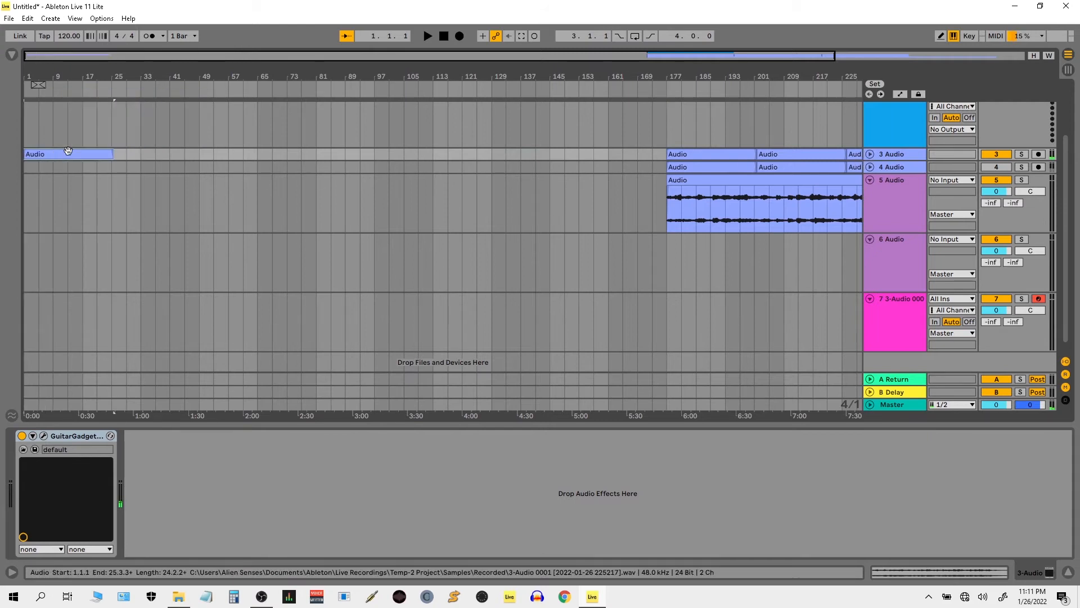
{"action": "left_click_drag", "start_coordinate": [64, 155], "coordinate": [123, 155]}
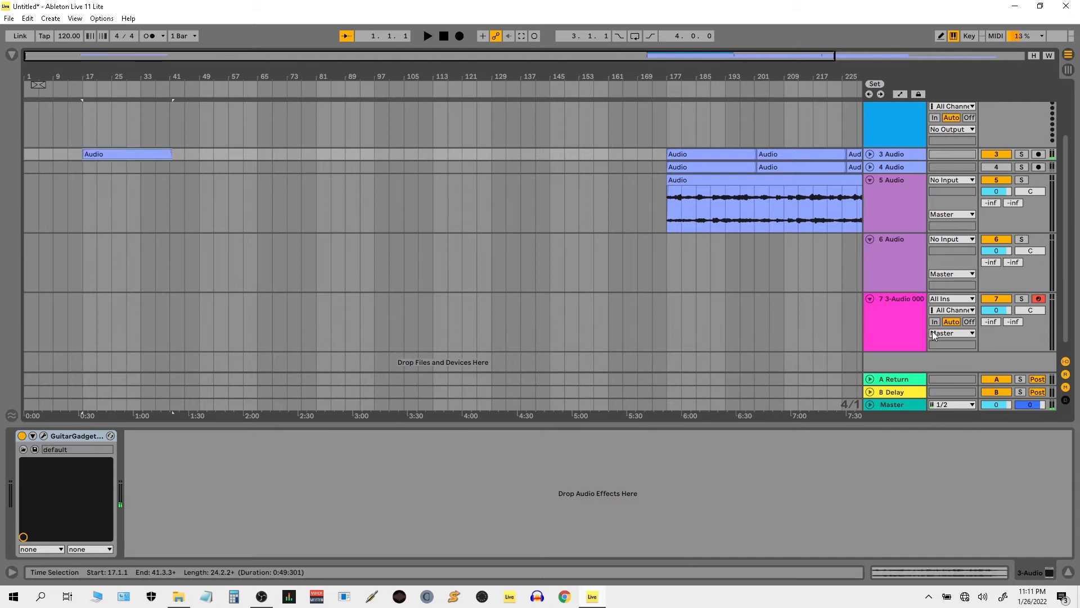
{"action": "left_click", "coordinate": [912, 310]}
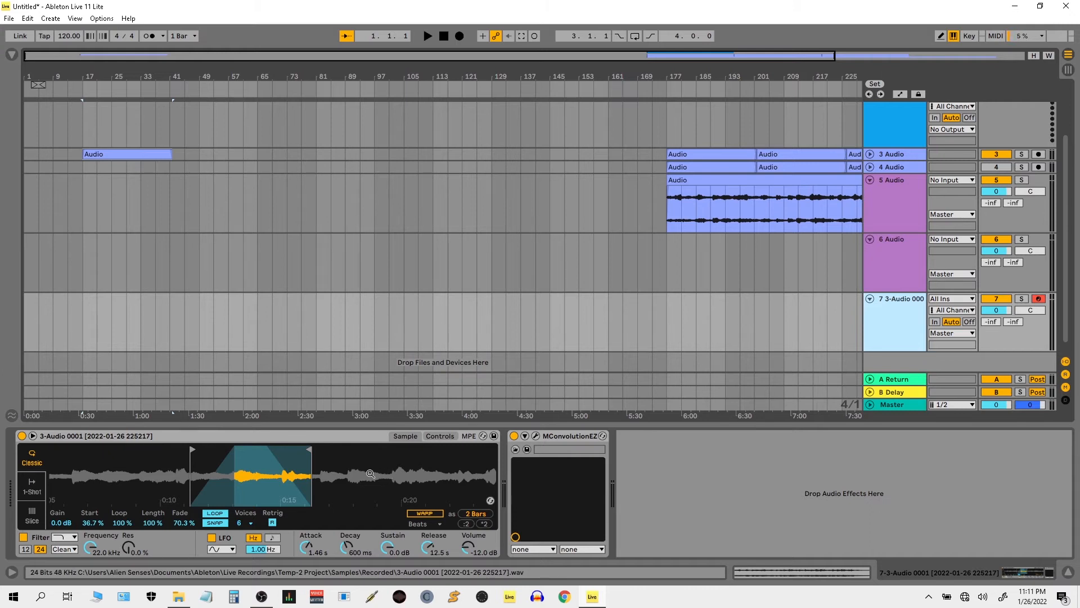
Create an empty four-bar MIDI clip at bar 97 on track 7 and open its note editor
{"action": "key", "text": "a"}
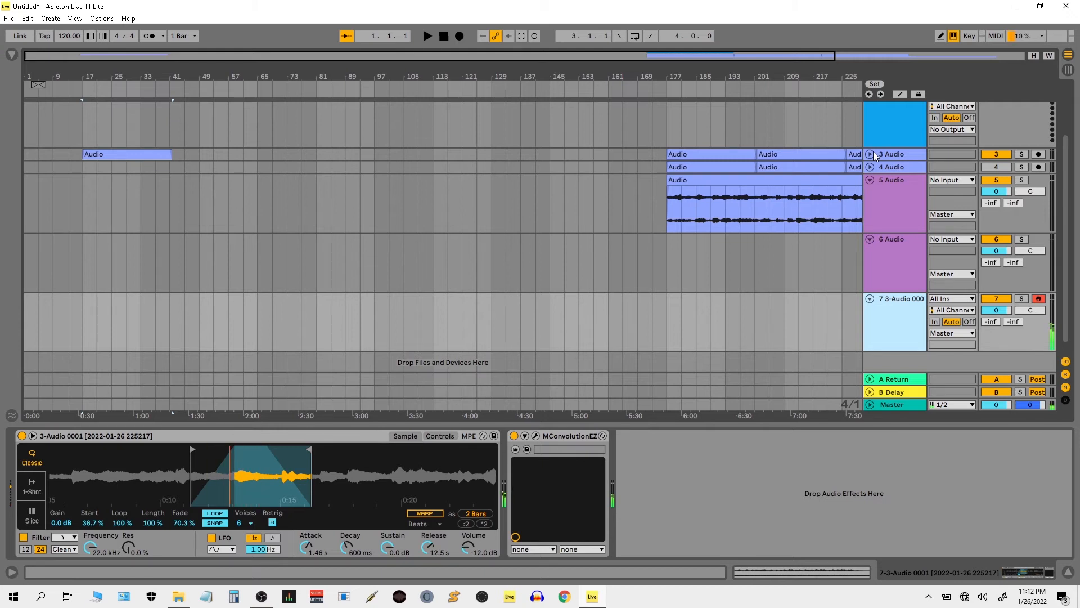
{"action": "key", "text": "z"}
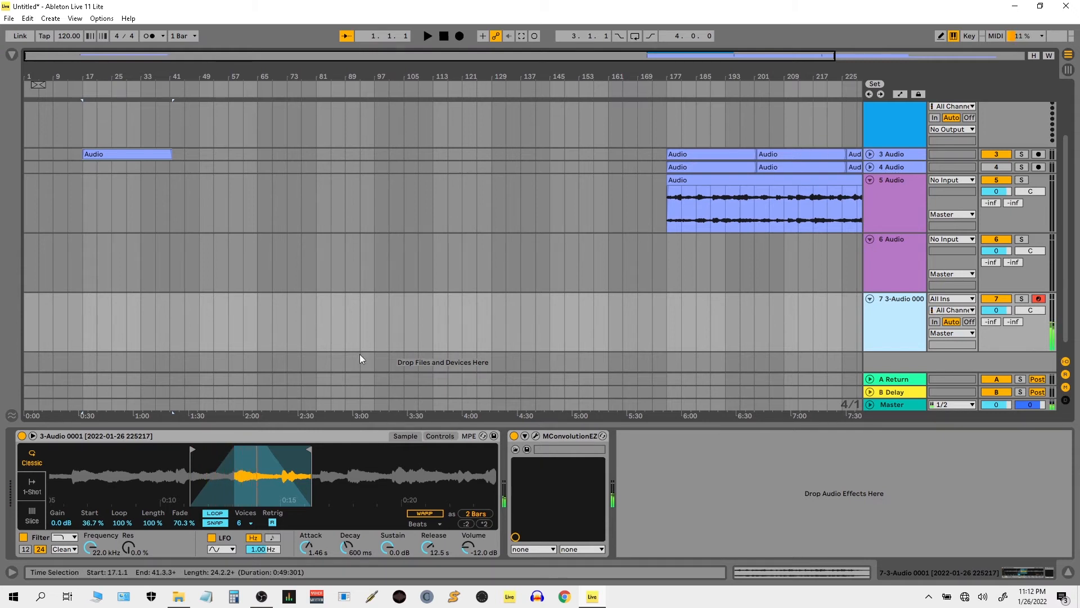
{"action": "left_click", "coordinate": [381, 332]}
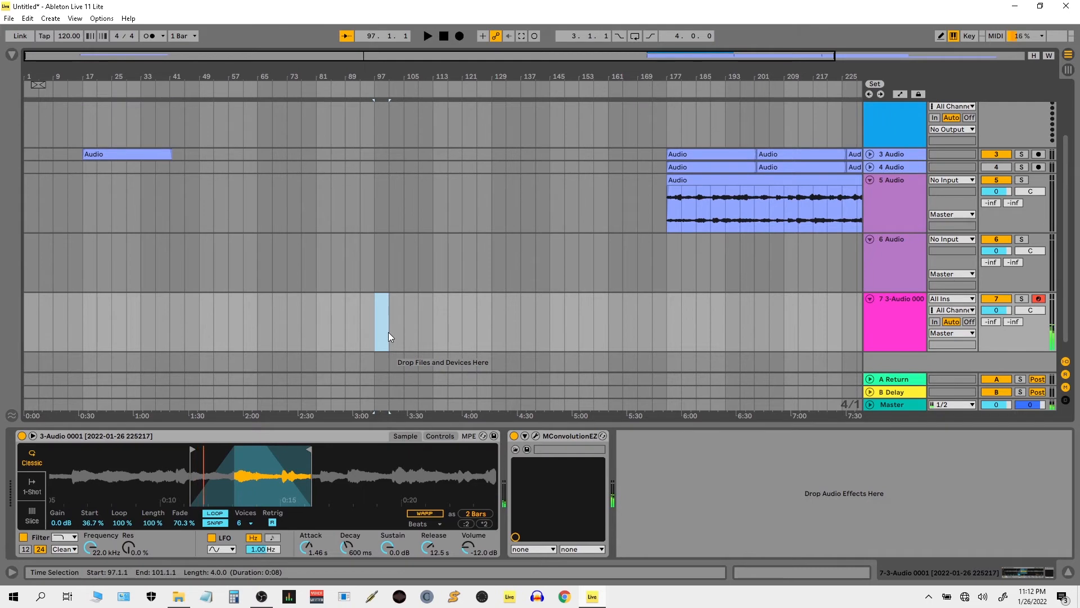
{"action": "double_click", "coordinate": [389, 333]}
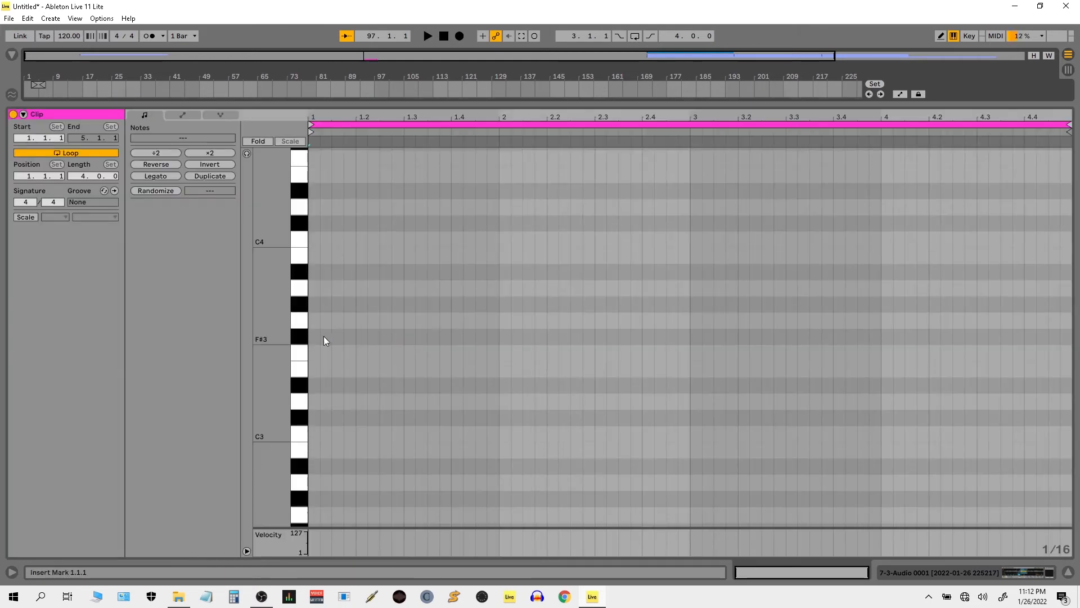
{"action": "left_click_drag", "start_coordinate": [270, 353], "coordinate": [232, 368]}
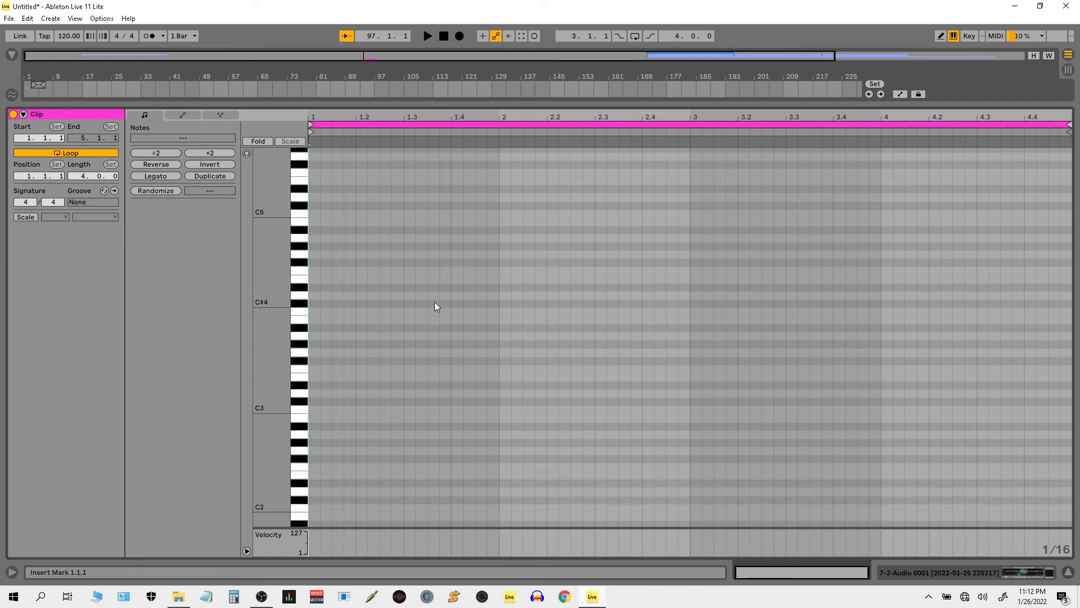
Audition track 7's sampler with several notes across octaves, and close the MIDI clip's note editor
{"action": "key", "text": "a"}
{"action": "key", "text": "g"}
{"action": "key", "text": "t"}
{"action": "key", "text": "j"}
{"action": "key", "text": "a"}
{"action": "key", "text": "x"}
{"action": "left_click", "coordinate": [1069, 574]}
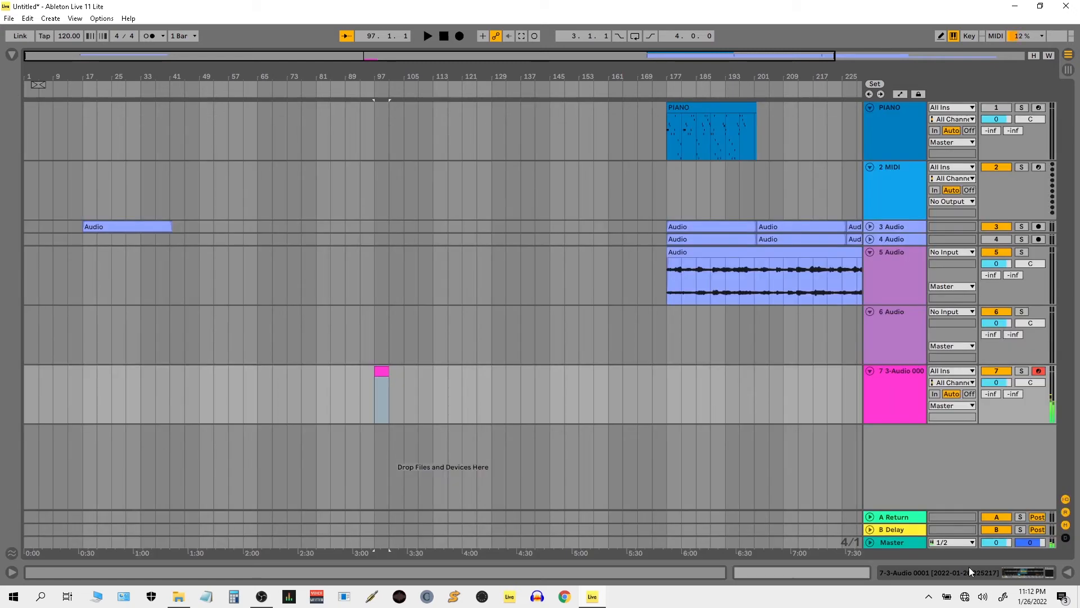
Unfold track 3 and shape a fade-in of about 20 bars on its bar 17 clip while playing from there
{"action": "left_click", "coordinate": [870, 226]}
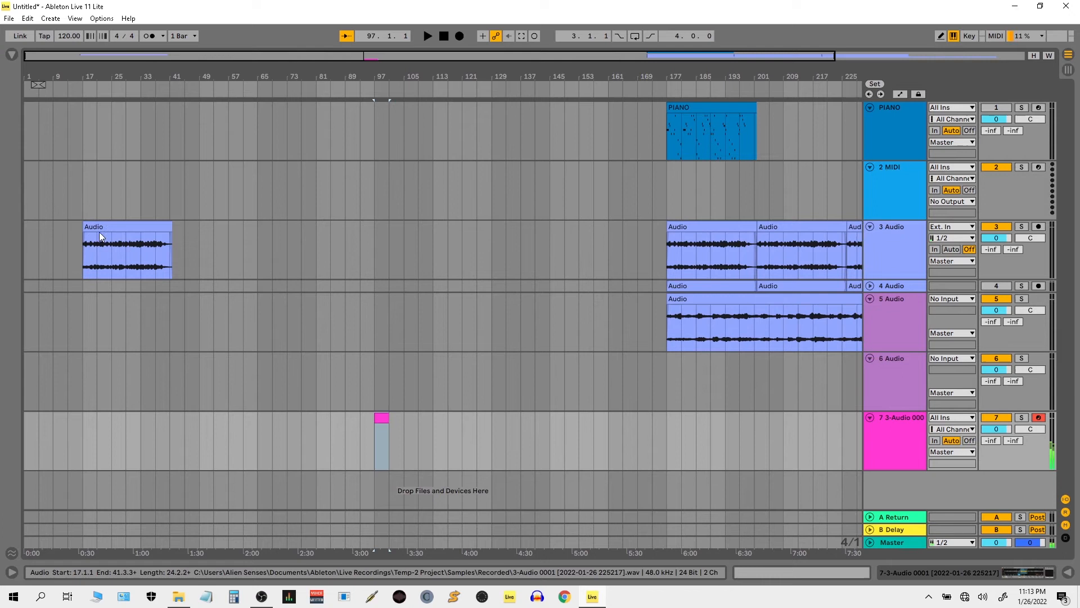
{"action": "left_click_drag", "start_coordinate": [87, 233], "coordinate": [126, 239]}
{"action": "left_click", "coordinate": [86, 258]}
{"action": "key", "text": "space"}
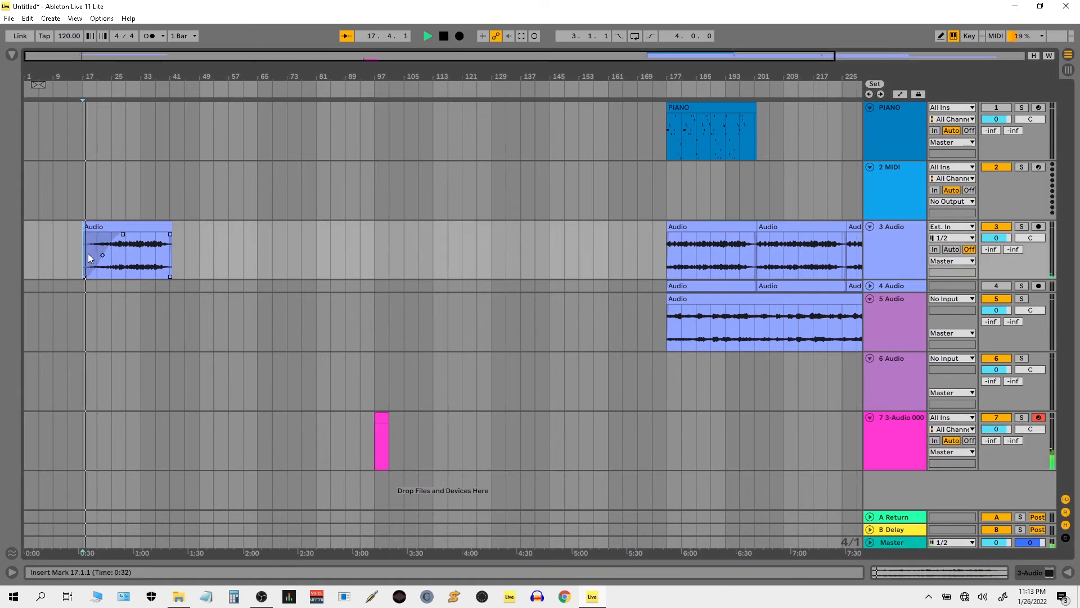
{"action": "left_click_drag", "start_coordinate": [122, 233], "coordinate": [157, 241]}
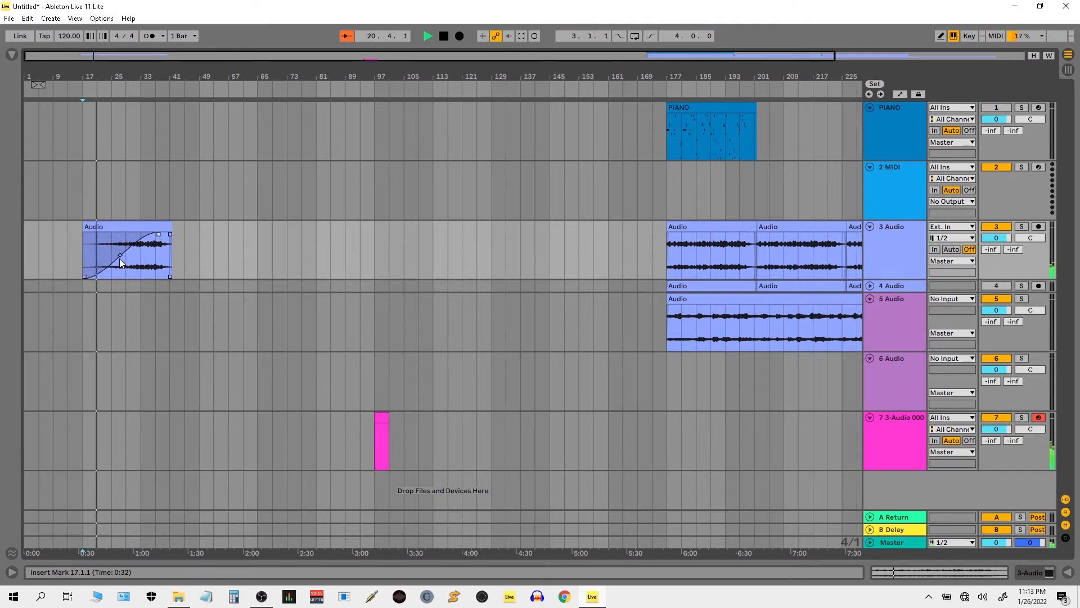
{"action": "left_click_drag", "start_coordinate": [122, 255], "coordinate": [118, 255]}
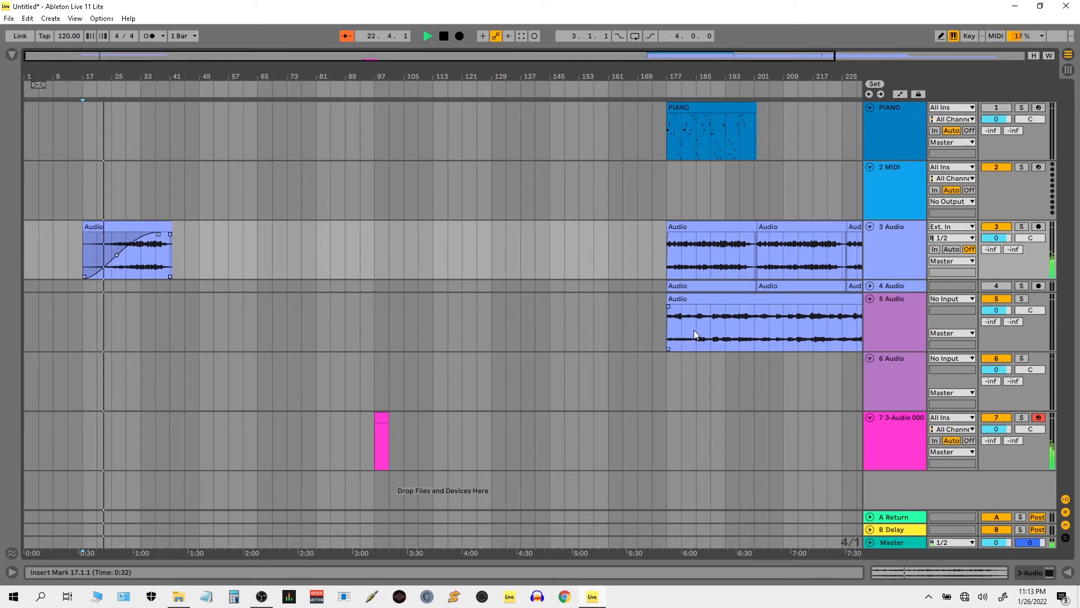
Copy a four-bar section of the track 5 clip to bar 33, add a fade-in of about 2.5 bars, and play the transition
{"action": "left_click_drag", "start_coordinate": [694, 330], "coordinate": [147, 334]}
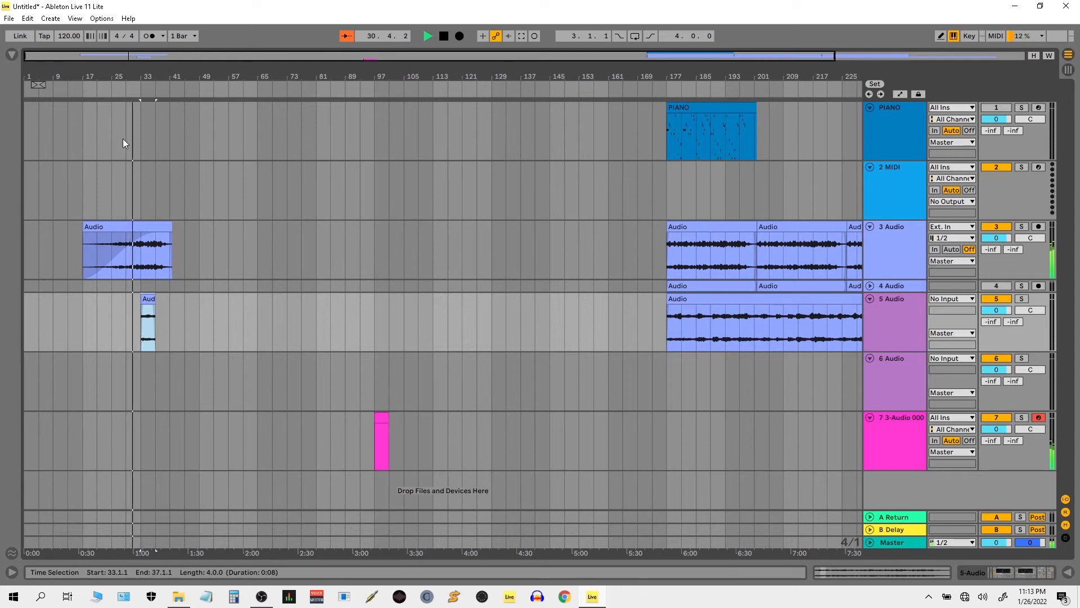
{"action": "left_click_drag", "start_coordinate": [127, 70], "coordinate": [126, 147]}
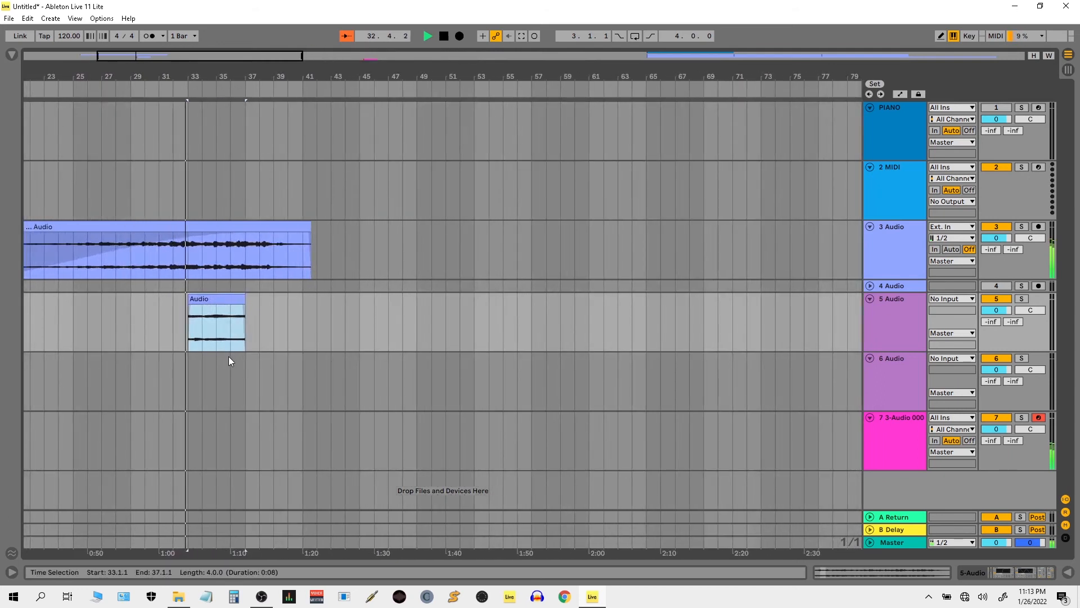
{"action": "left_click", "coordinate": [192, 308]}
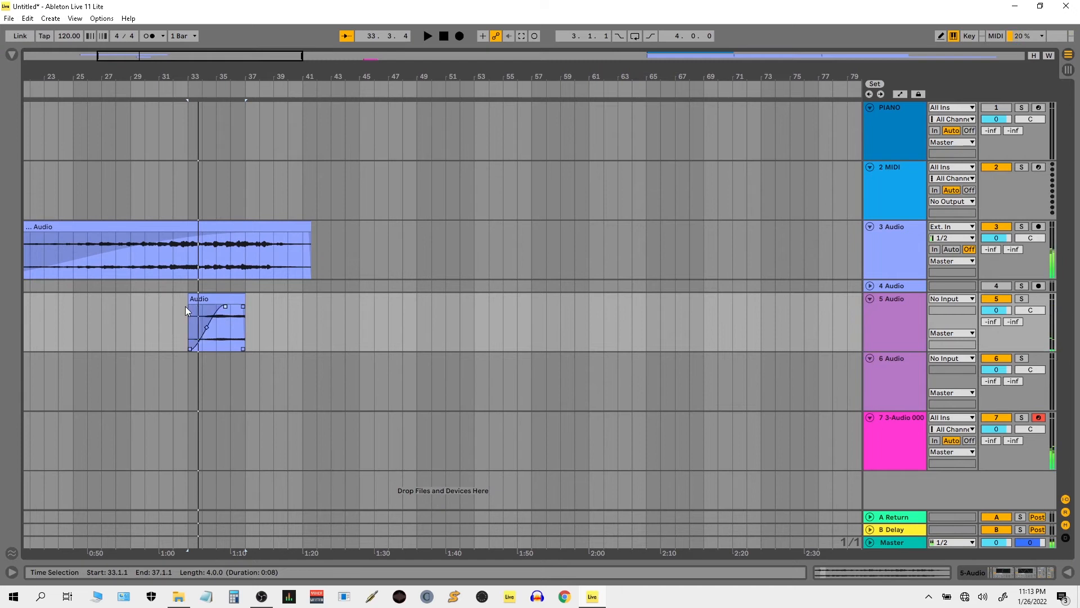
{"action": "left_click", "coordinate": [142, 315]}
{"action": "key", "text": "space"}
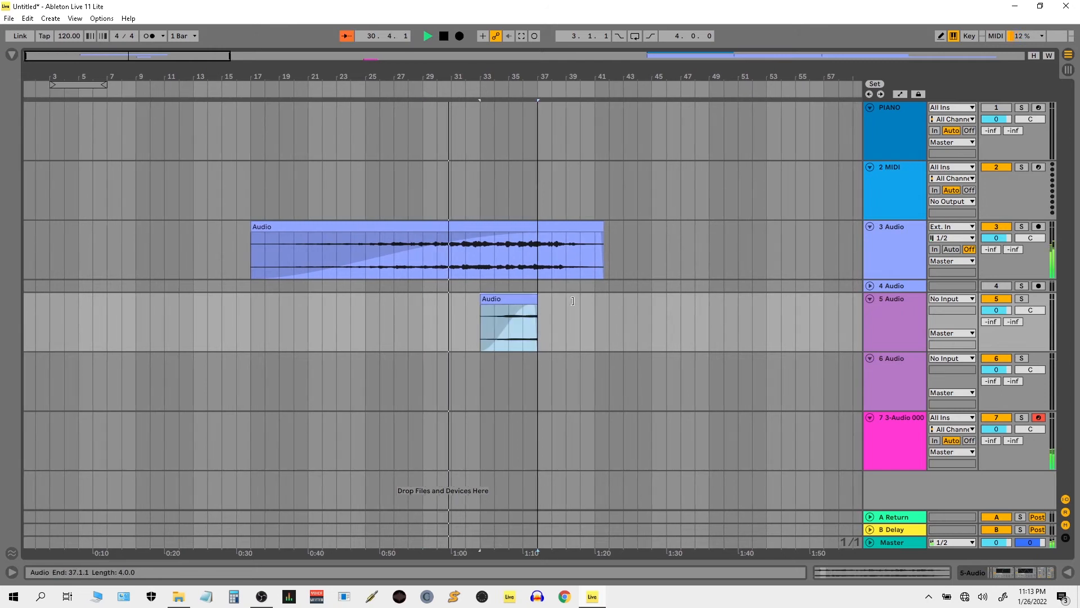
Reposition and lengthen the copied track 5 clip to span bars 37 to 53, with a fade-in of about 5 bars
{"action": "left_click_drag", "start_coordinate": [540, 313], "coordinate": [569, 301]}
{"action": "mouse_move", "coordinate": [691, 302]}
{"action": "left_mouse_down"}
{"action": "mouse_move", "coordinate": [524, 311]}
{"action": "mouse_move", "coordinate": [695, 310]}
{"action": "left_mouse_up"}
{"action": "key", "text": "ctrl+z"}
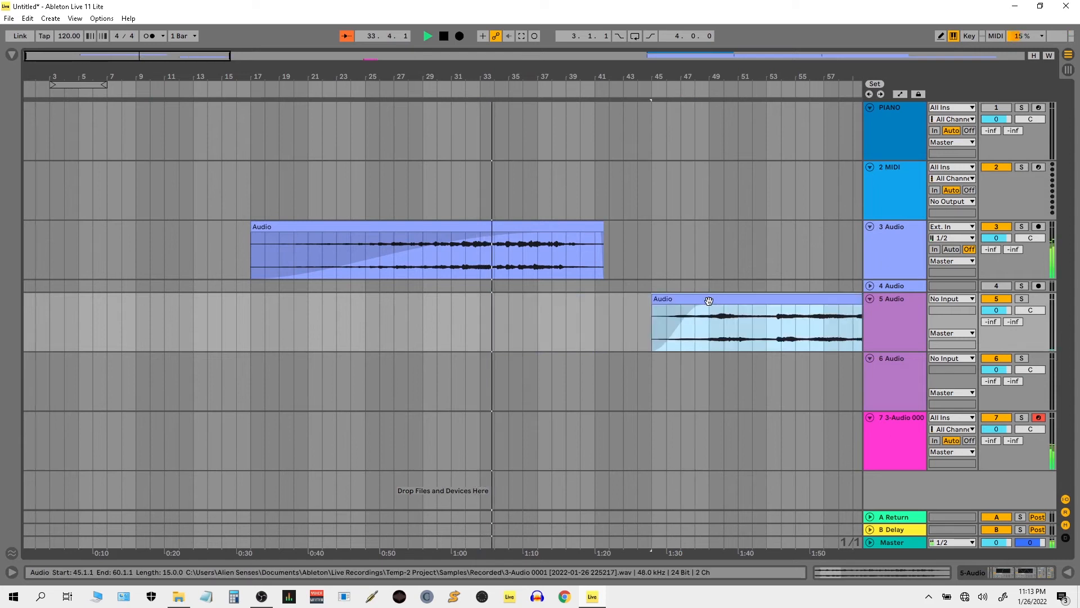
{"action": "left_click_drag", "start_coordinate": [710, 301], "coordinate": [594, 308]}
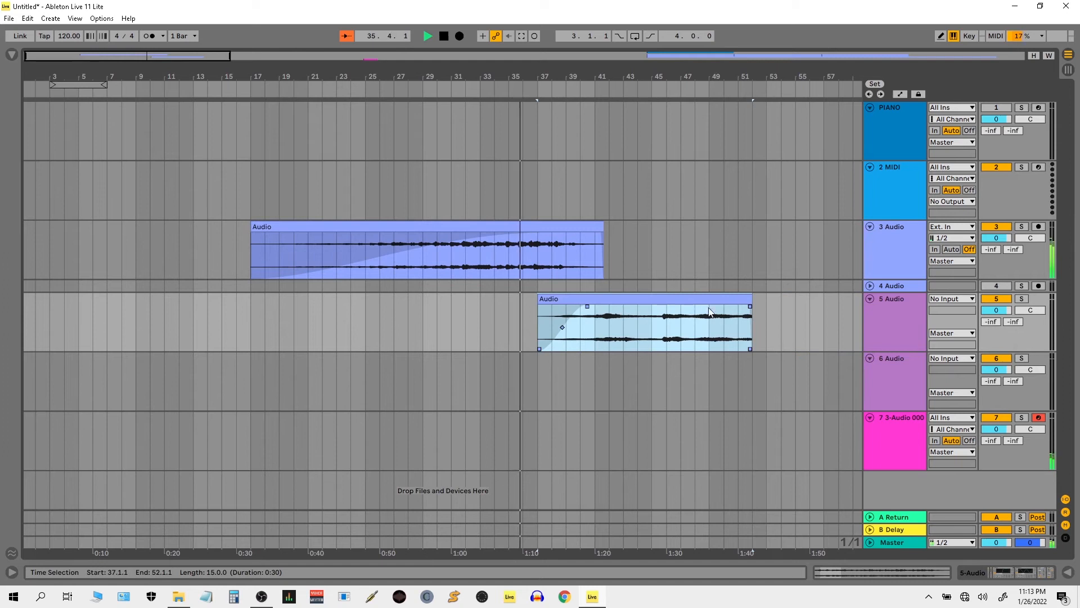
{"action": "left_click_drag", "start_coordinate": [746, 304], "coordinate": [760, 304]}
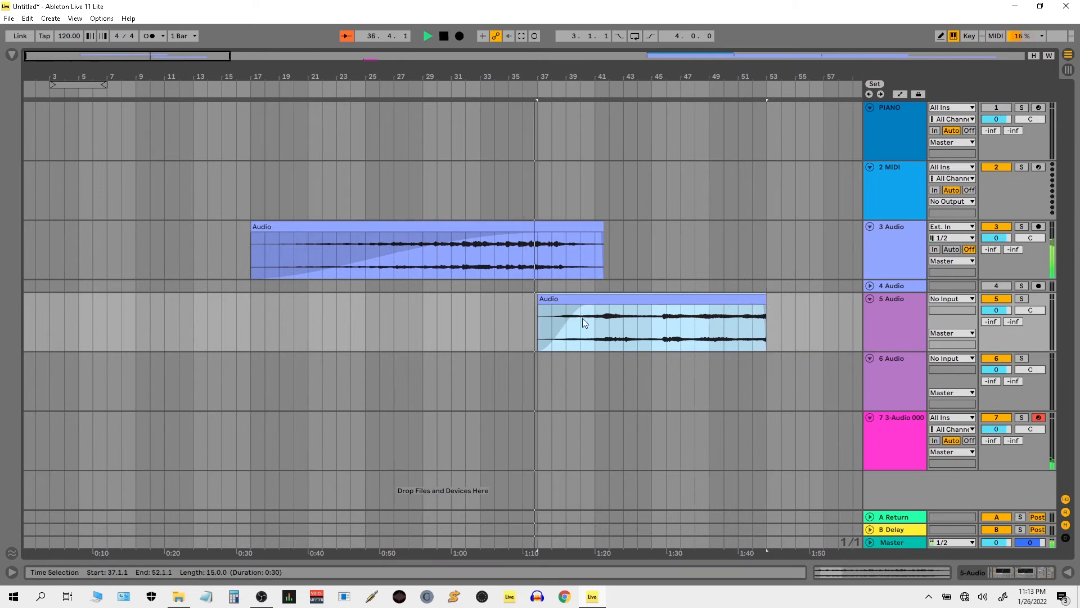
{"action": "left_click_drag", "start_coordinate": [586, 309], "coordinate": [613, 308]}
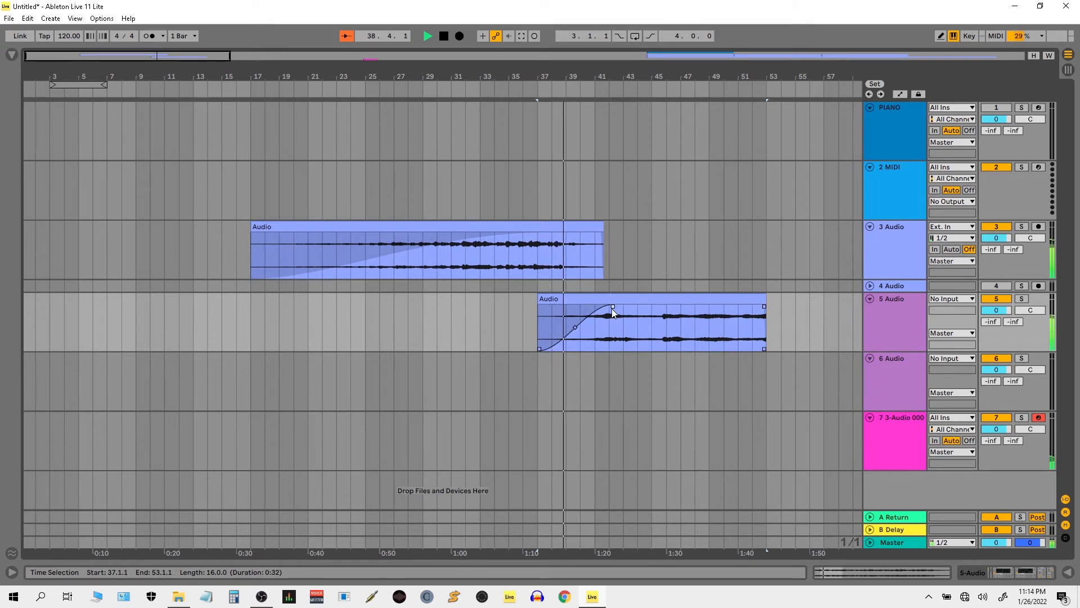
Solo track 7 and extend its sample's end marker to about 0:22
{"action": "left_click_drag", "start_coordinate": [570, 74], "coordinate": [571, 42]}
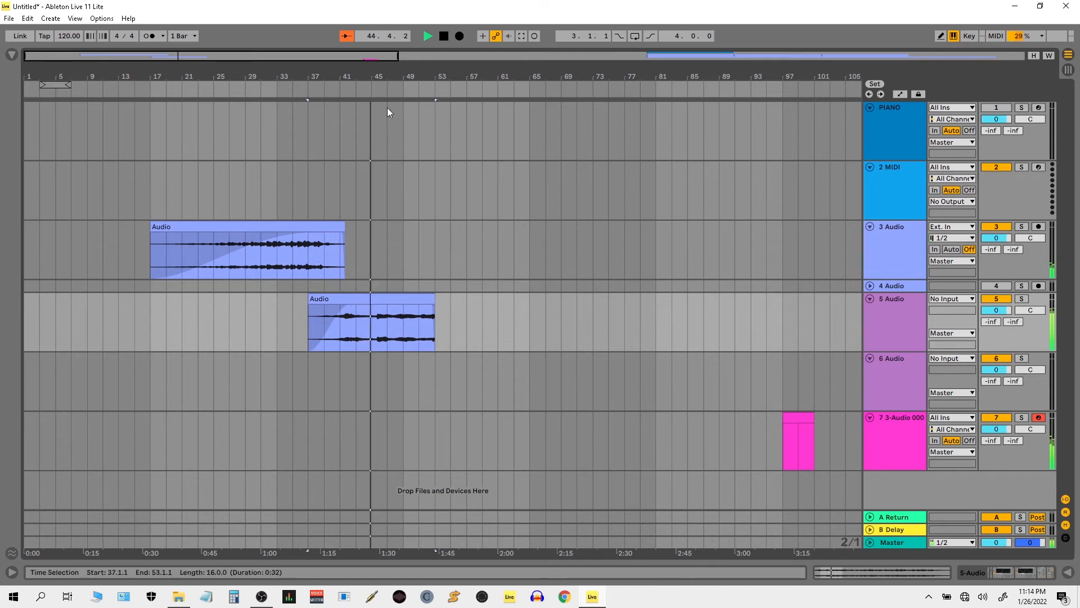
{"action": "key", "text": "w"}
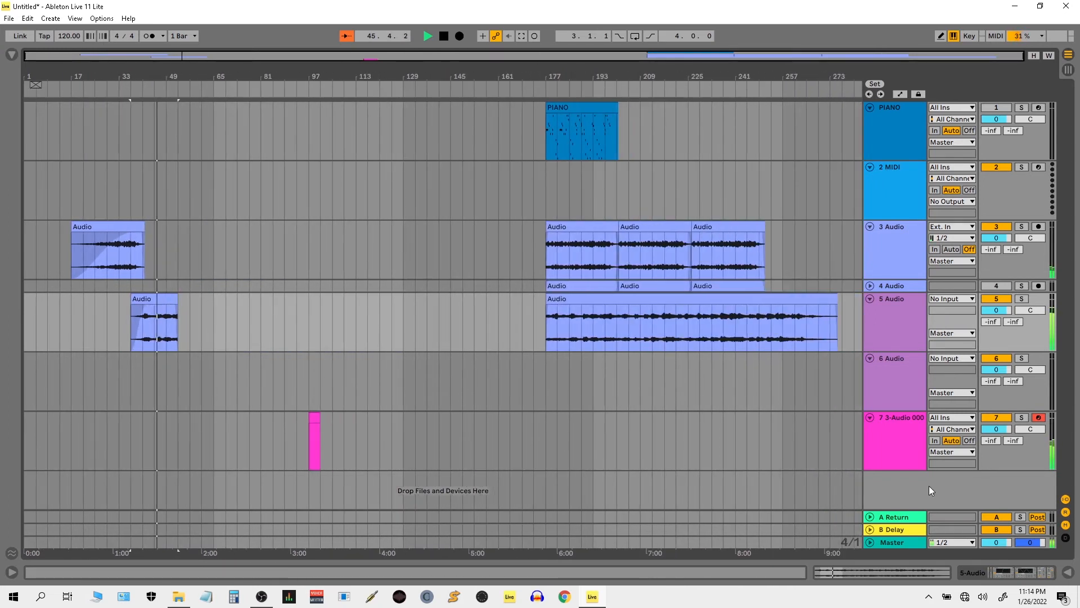
{"action": "left_click", "coordinate": [1020, 418]}
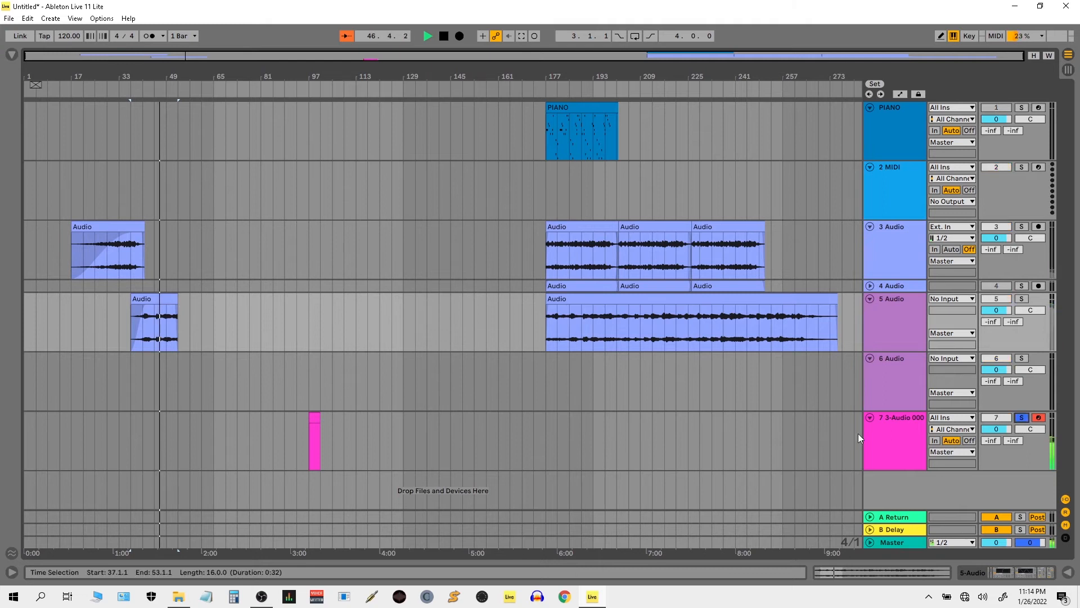
{"action": "double_click", "coordinate": [893, 431]}
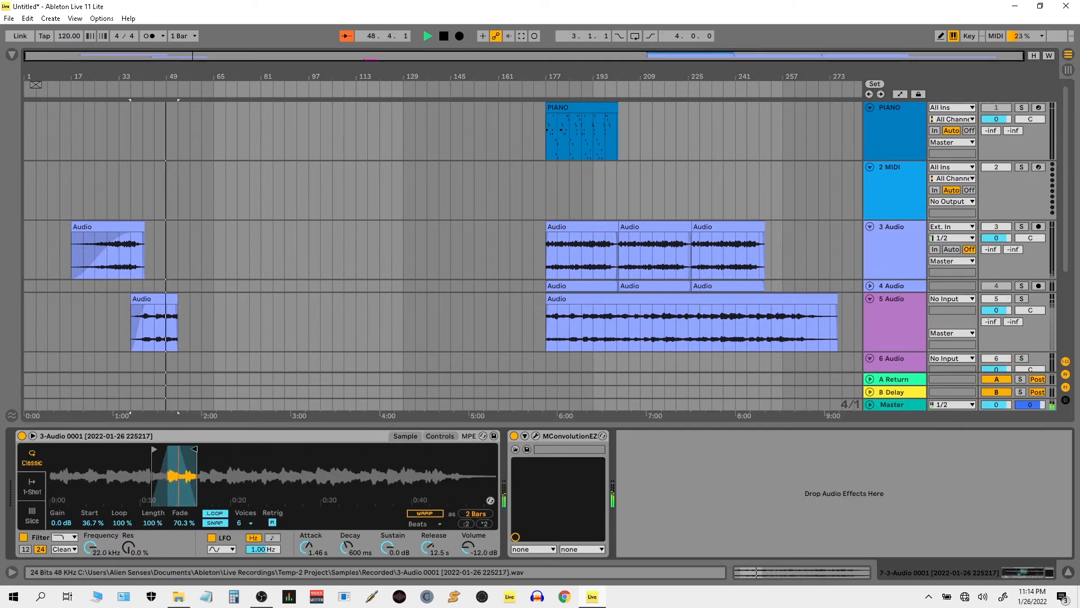
{"action": "left_click_drag", "start_coordinate": [195, 449], "coordinate": [251, 449]}
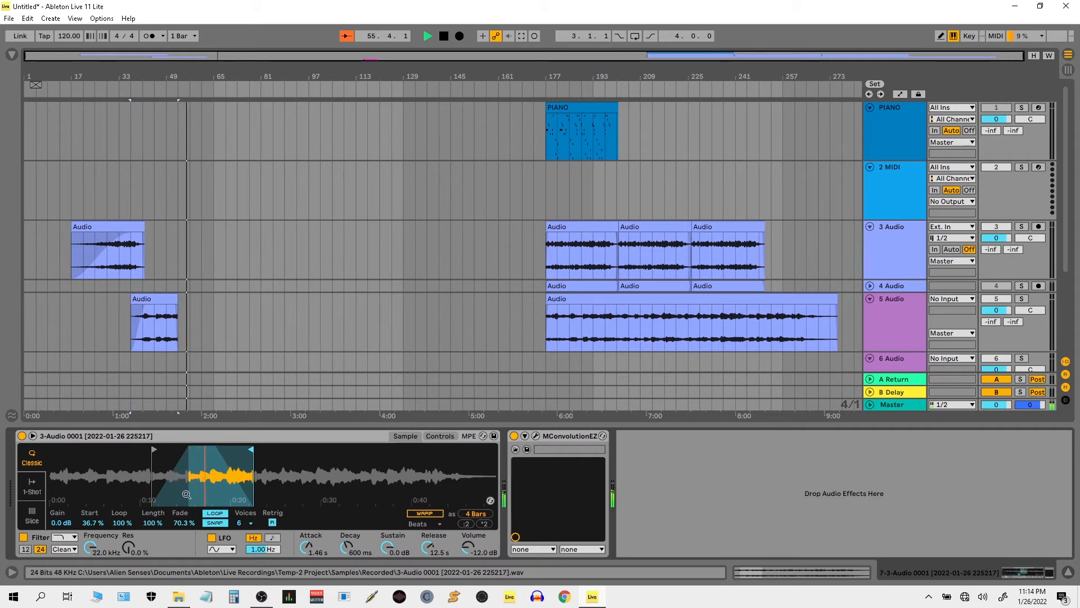
Show the browser and add the Soundhack ++bubbler delay plug-in after MConvolutionEZ on track 7
{"action": "left_click", "coordinate": [12, 55]}
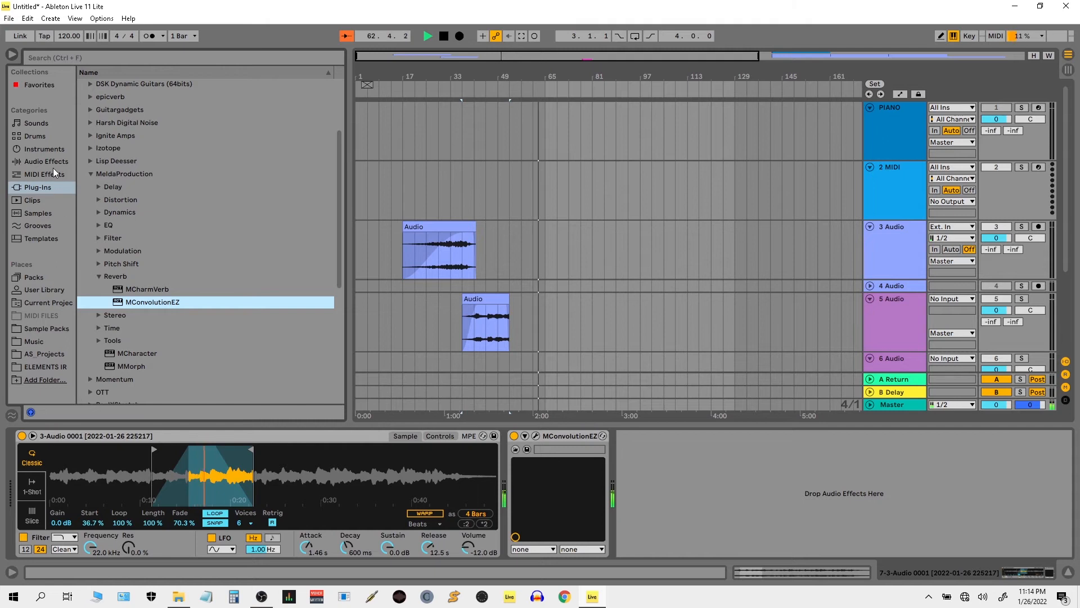
{"action": "left_click", "coordinate": [90, 173]}
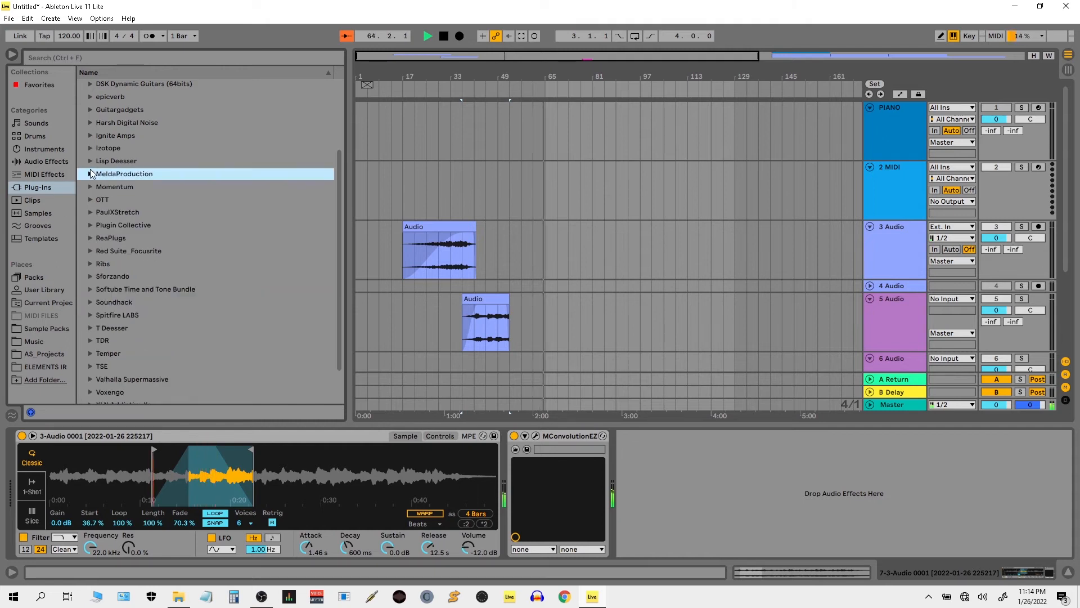
{"action": "left_click", "coordinate": [90, 303]}
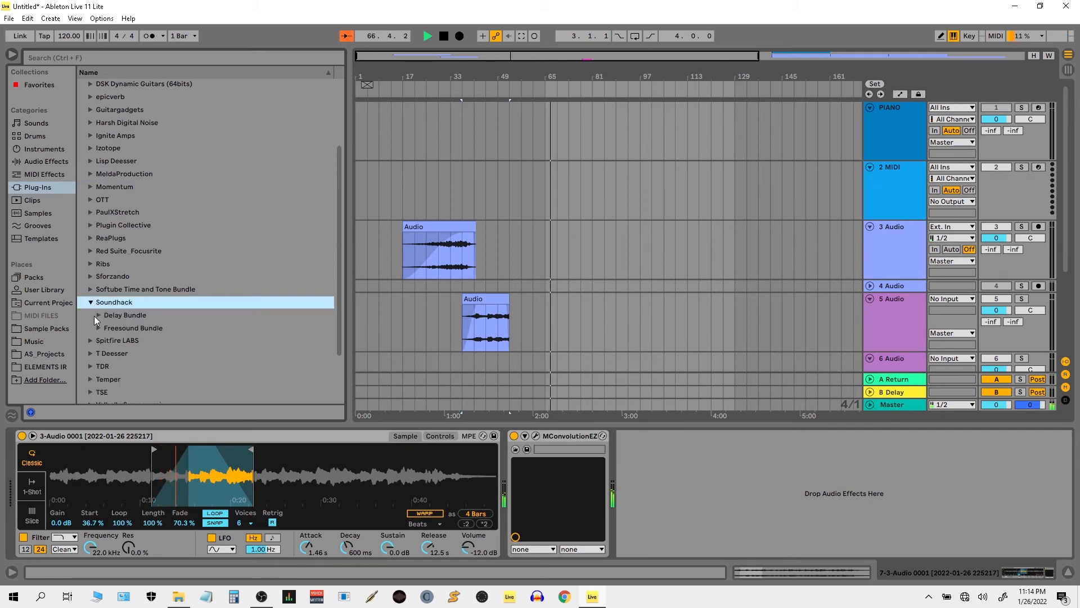
{"action": "left_click", "coordinate": [95, 316]}
{"action": "left_click_drag", "start_coordinate": [144, 329], "coordinate": [619, 490]}
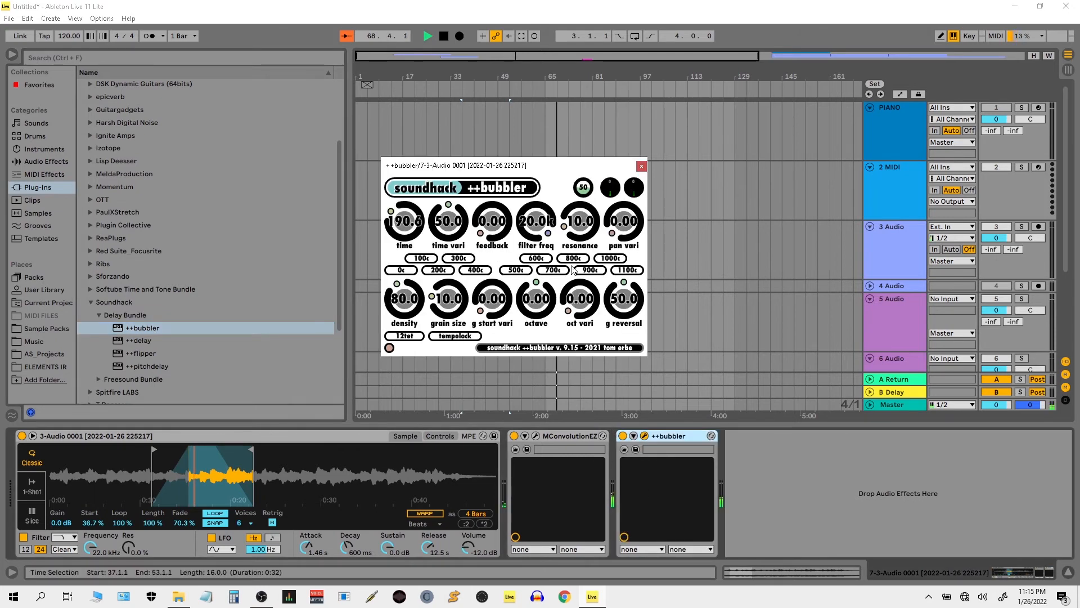
Set ++bubbler to mix 100, time 1.4 s, feedback 90.4, grain size 15.0 and density 122.4, and close its window
{"action": "left_click_drag", "start_coordinate": [403, 242], "coordinate": [404, 249]}
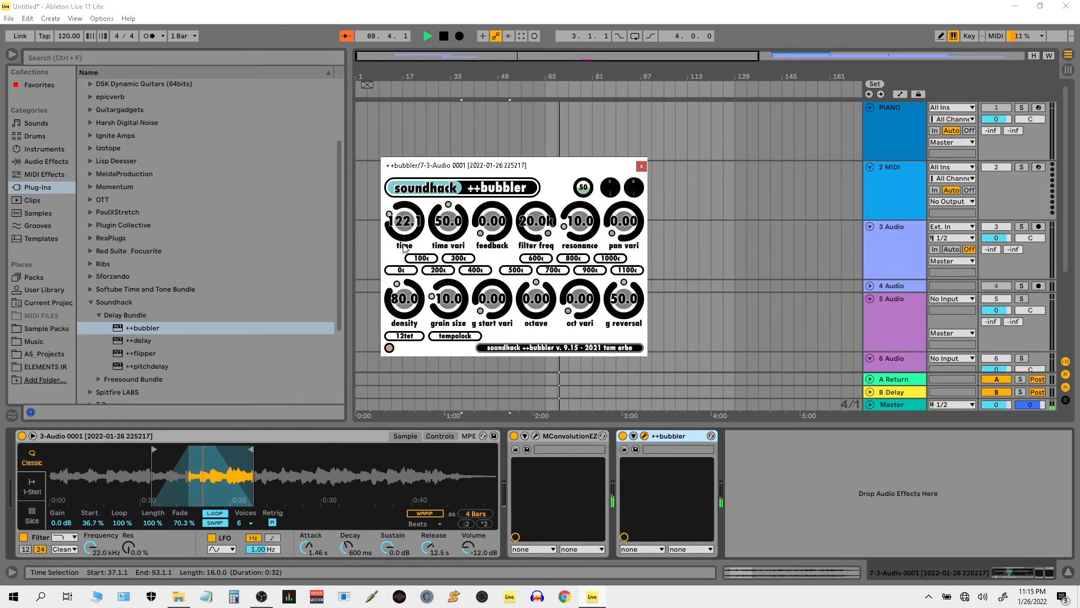
{"action": "left_click_drag", "start_coordinate": [491, 252], "coordinate": [586, 110]}
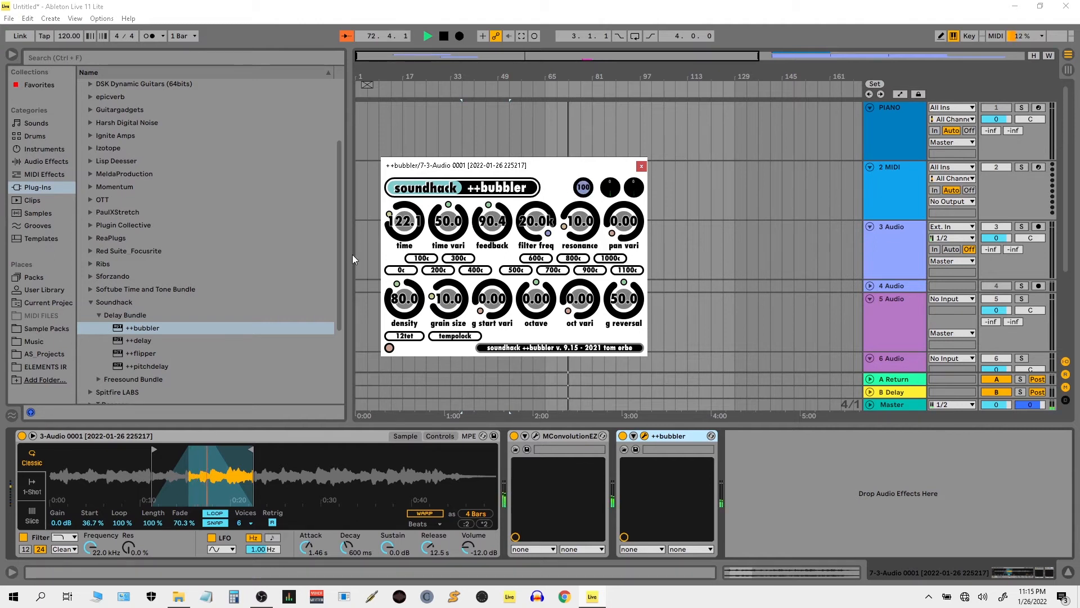
{"action": "left_click_drag", "start_coordinate": [407, 239], "coordinate": [411, 201]}
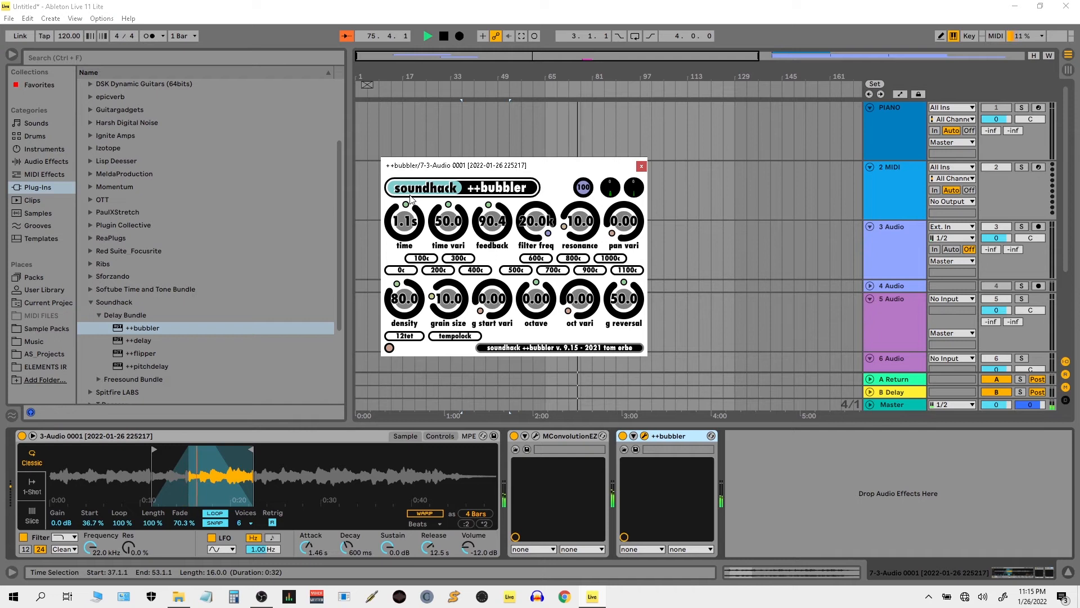
{"action": "left_click_drag", "start_coordinate": [411, 195], "coordinate": [412, 194]}
{"action": "left_click_drag", "start_coordinate": [446, 321], "coordinate": [413, 275]}
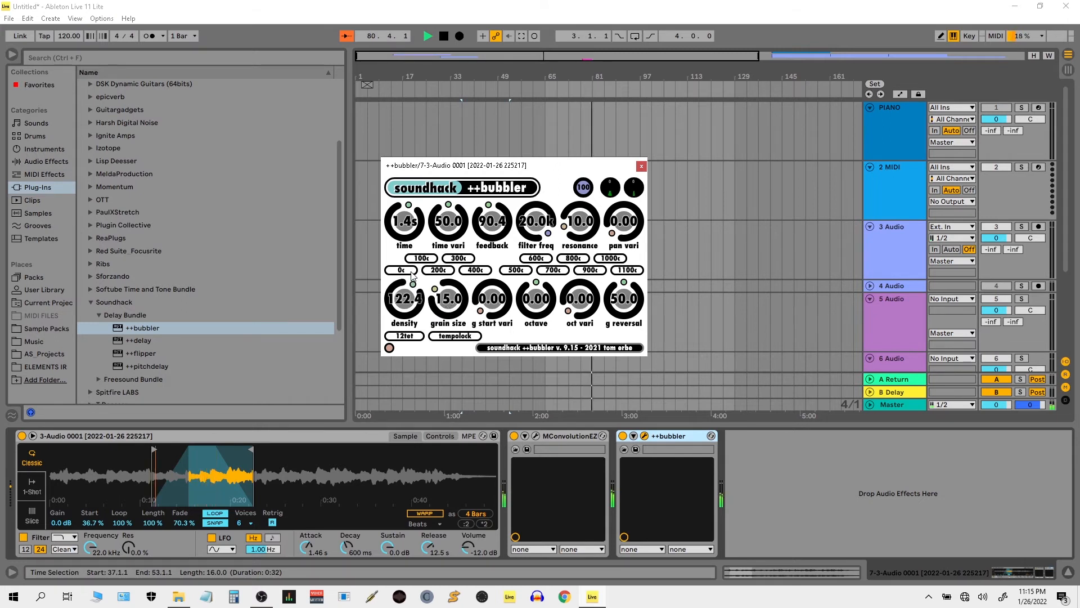
{"action": "left_click", "coordinate": [641, 168]}
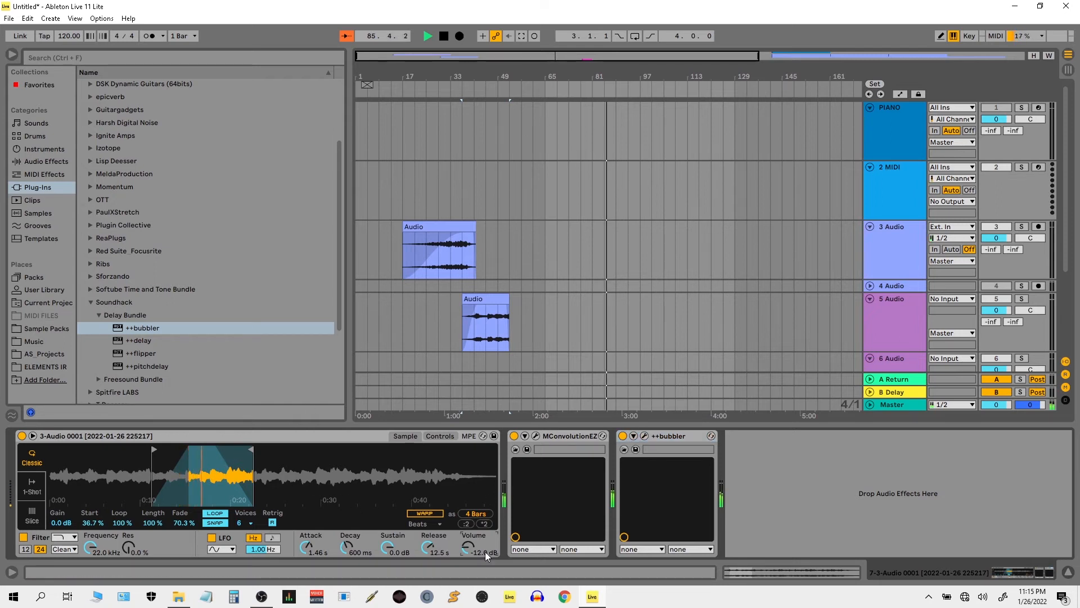
Set the sampler's Volume to 0 dB, and compare the sound with MConvolutionEZ bypassed and reactivated
{"action": "type", "text": "0"}
{"action": "key", "text": "Return"}
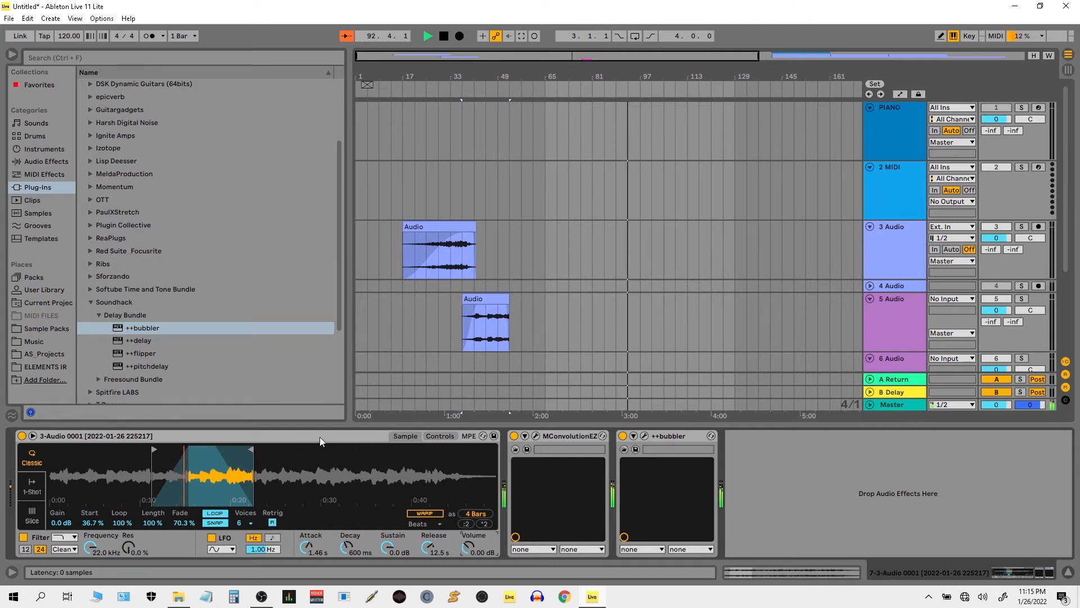
{"action": "left_click", "coordinate": [513, 436]}
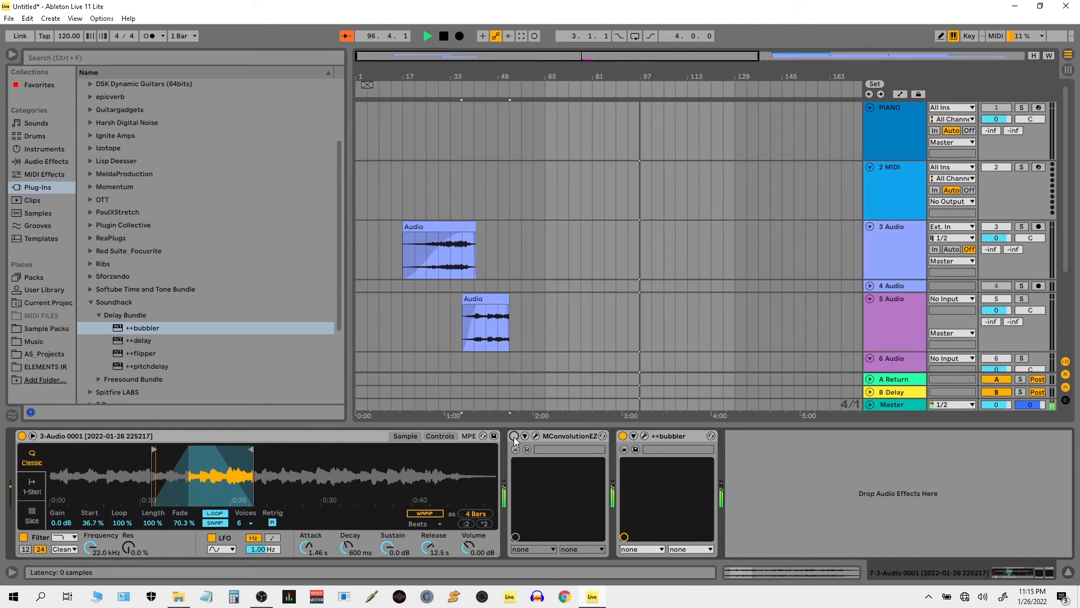
{"action": "left_click", "coordinate": [514, 436]}
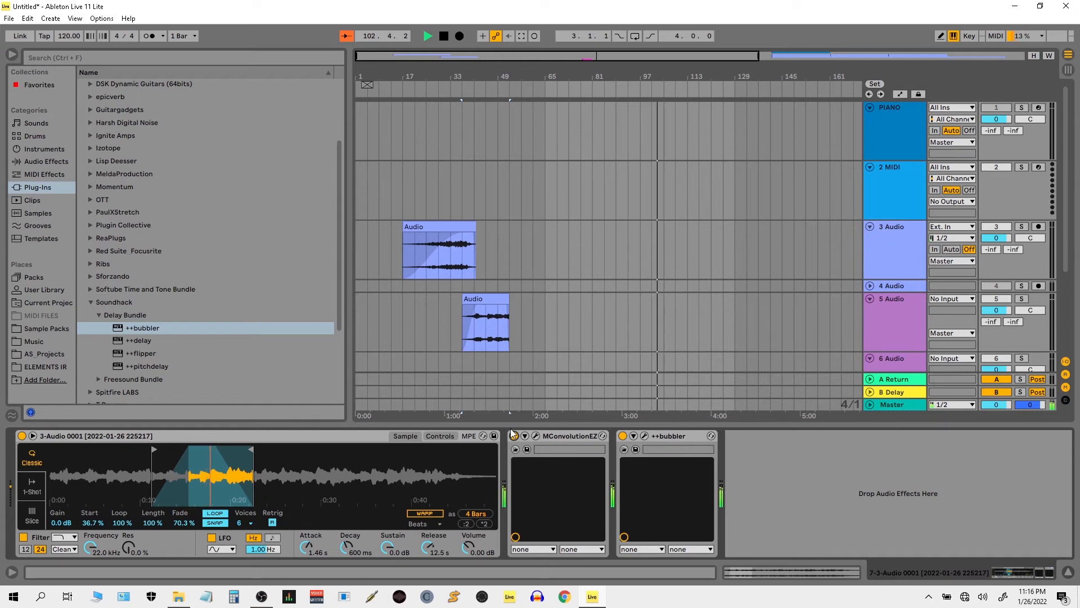
Bypass MConvolutionEZ on track 7 and set ++bubbler's grain size to 27.0 and g reversal to 0
{"action": "left_click", "coordinate": [513, 435]}
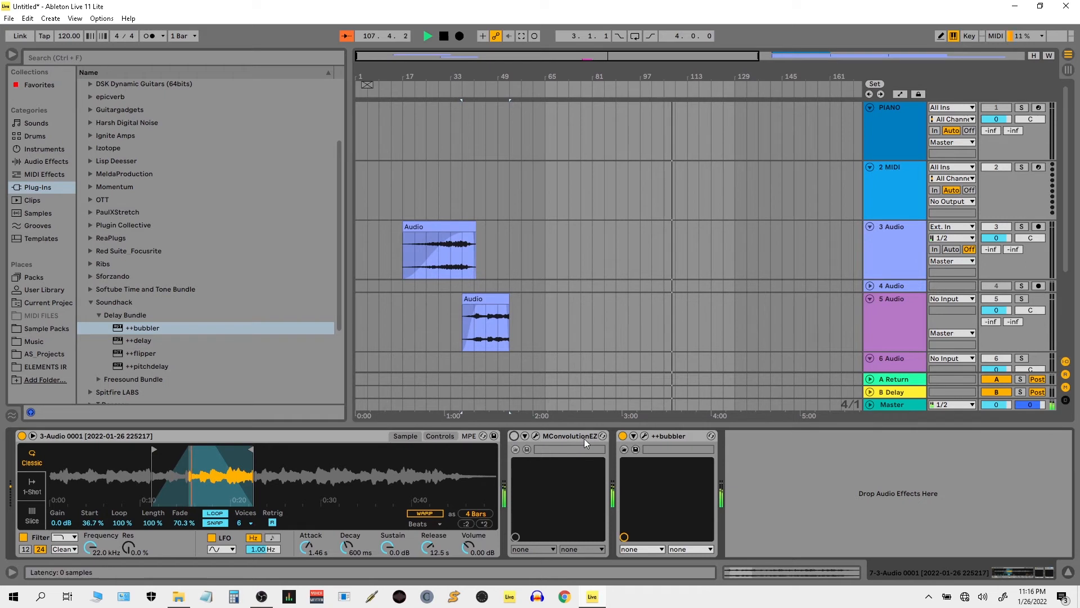
{"action": "left_click", "coordinate": [513, 436]}
{"action": "left_click", "coordinate": [645, 436]}
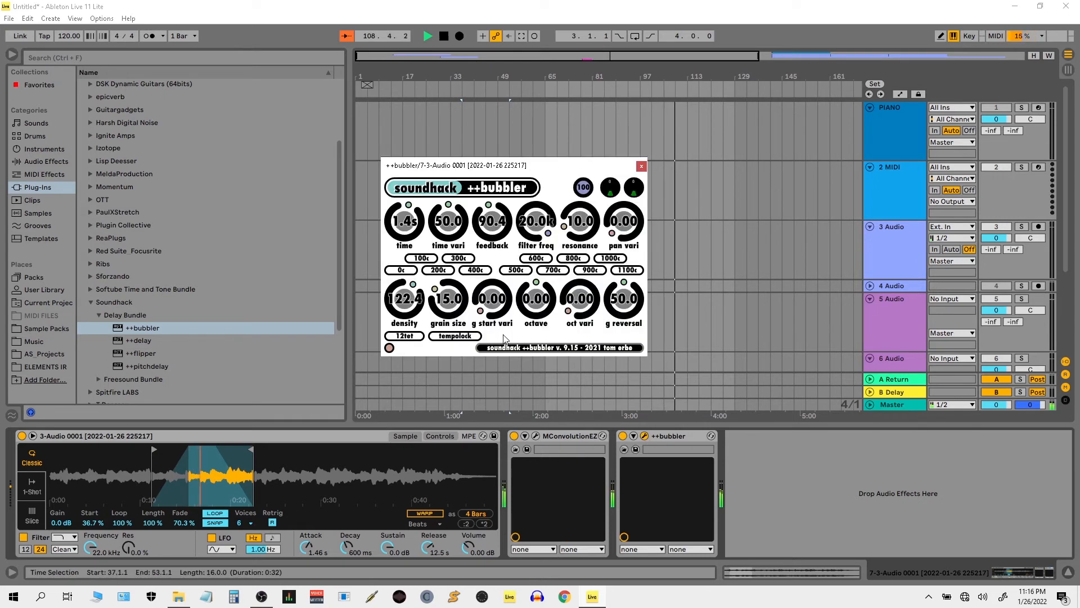
{"action": "left_click_drag", "start_coordinate": [456, 302], "coordinate": [454, 267]}
{"action": "left_click", "coordinate": [514, 436]}
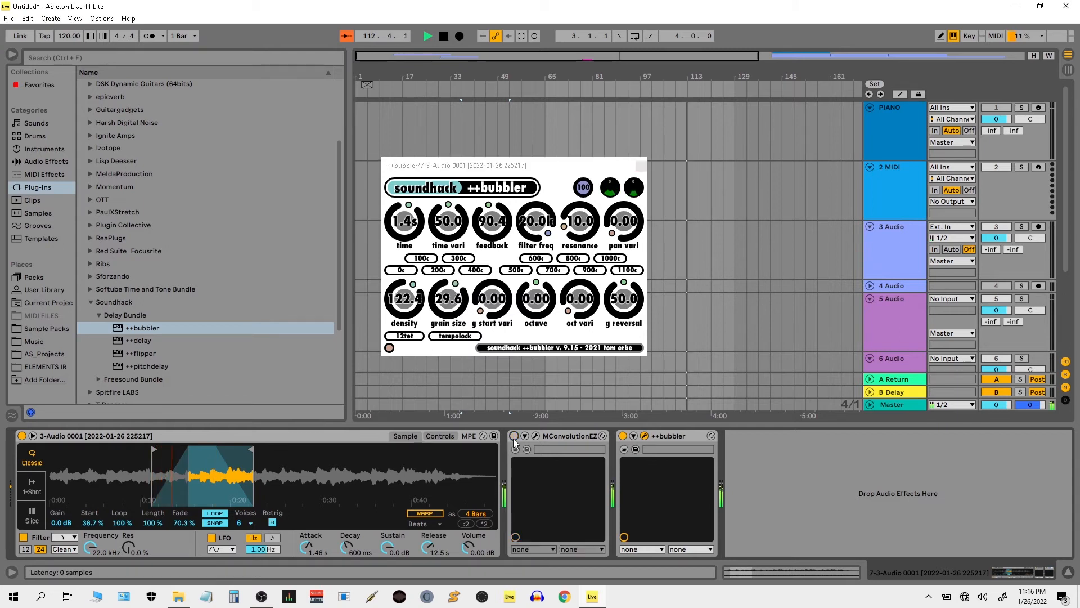
{"action": "left_click_drag", "start_coordinate": [445, 299], "coordinate": [444, 290]}
{"action": "left_click_drag", "start_coordinate": [623, 313], "coordinate": [621, 371]}
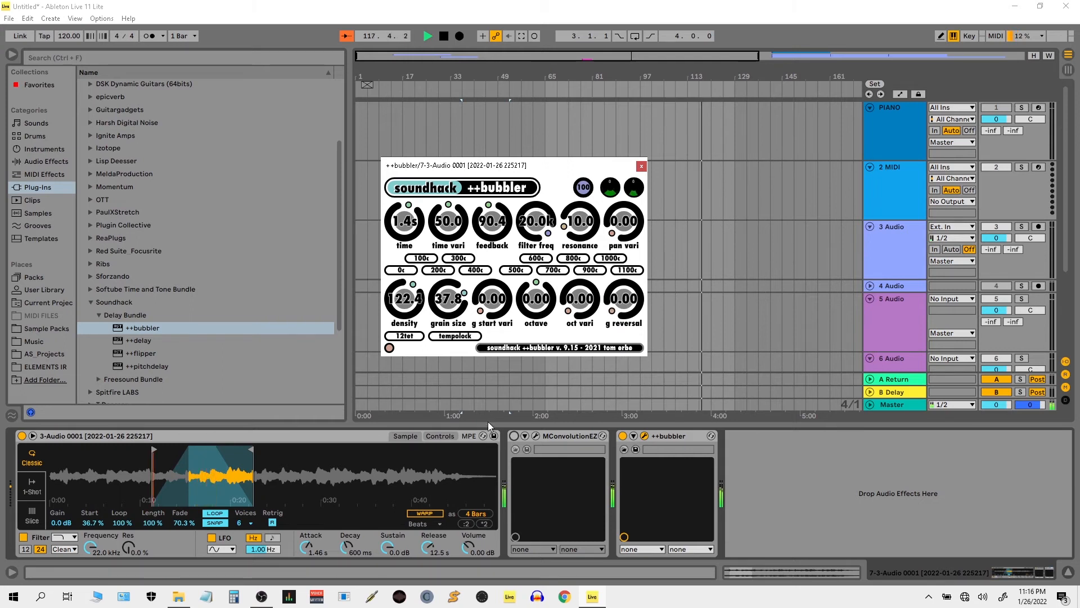
{"action": "left_click_drag", "start_coordinate": [455, 307], "coordinate": [477, 350]}
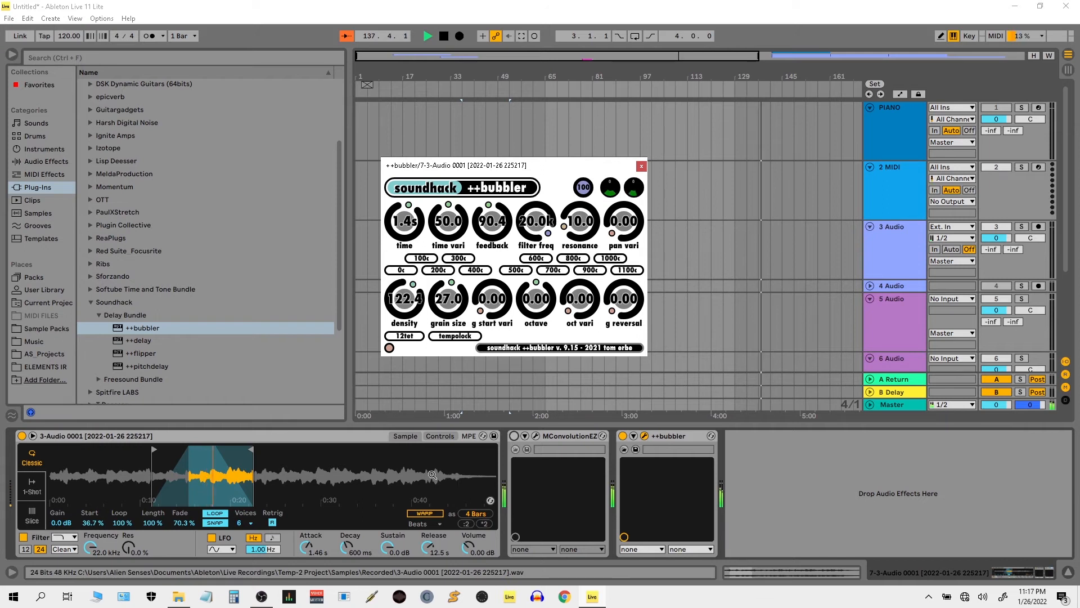
Take track 7 out of solo and close the ++bubbler window
{"action": "scroll", "coordinate": [956, 304], "scroll_direction": "down", "scroll_amount": 3}
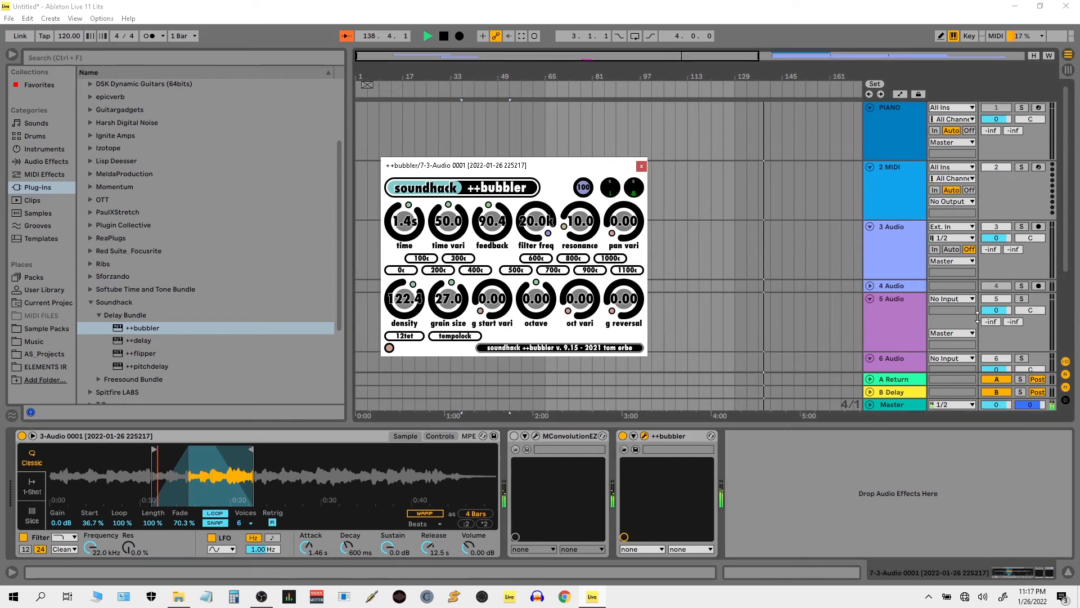
{"action": "left_click", "coordinate": [1022, 310]}
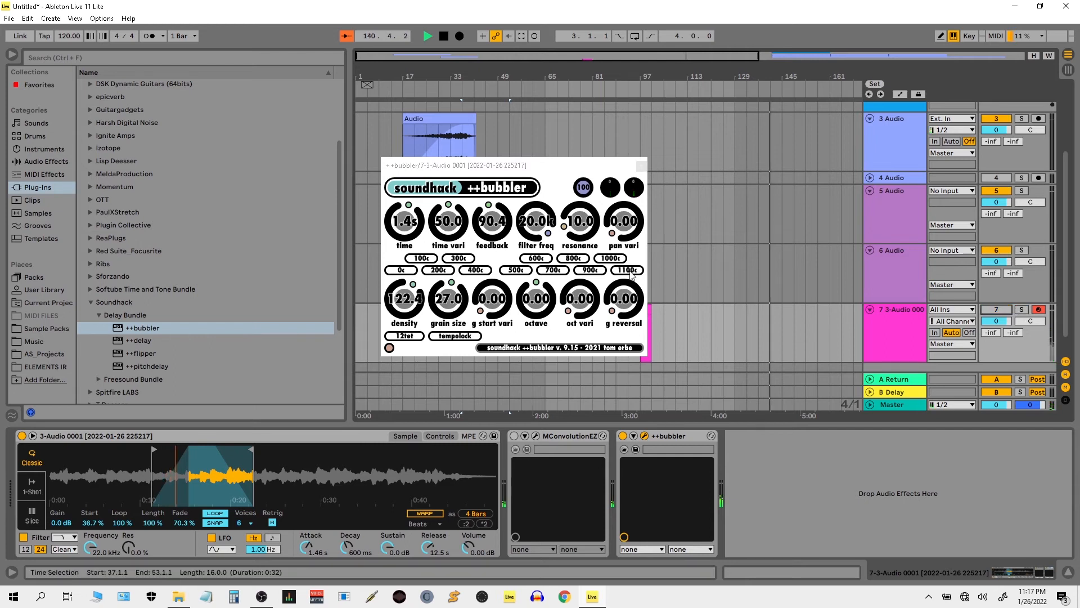
{"action": "left_click", "coordinate": [643, 166]}
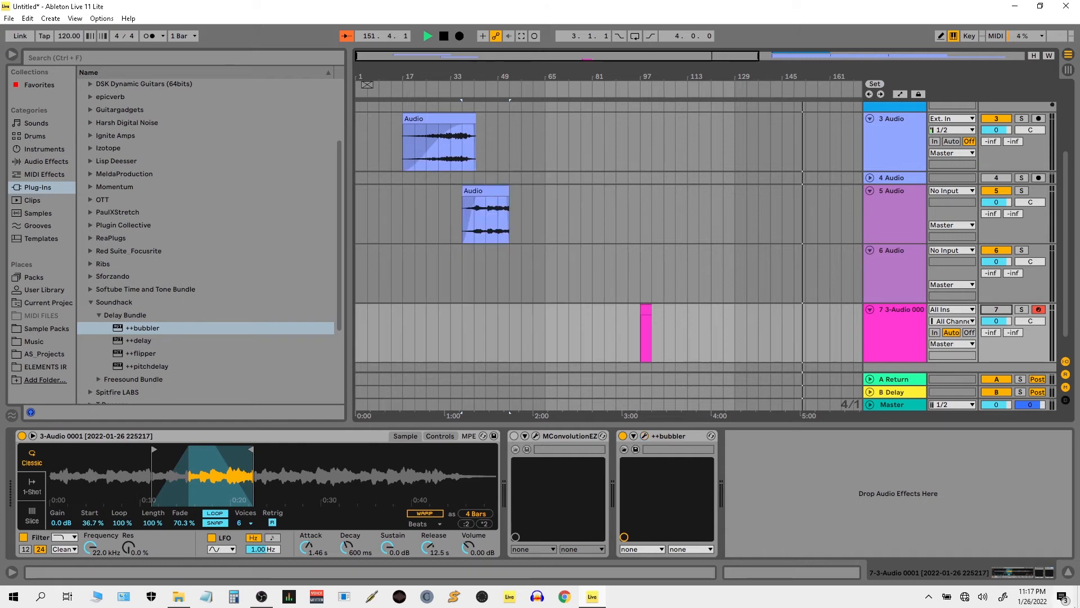
Hide the device view, stop playback and insert a new audio track below track 7
{"action": "left_click", "coordinate": [1068, 571]}
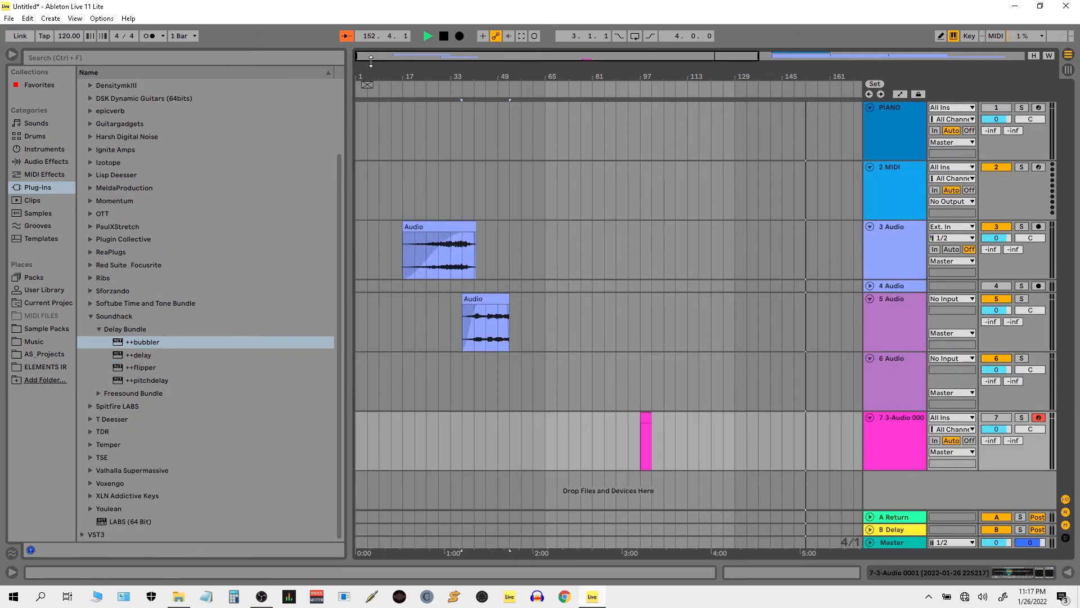
{"action": "scroll", "coordinate": [655, 322], "scroll_direction": "down", "scroll_amount": 3}
{"action": "key", "text": "space"}
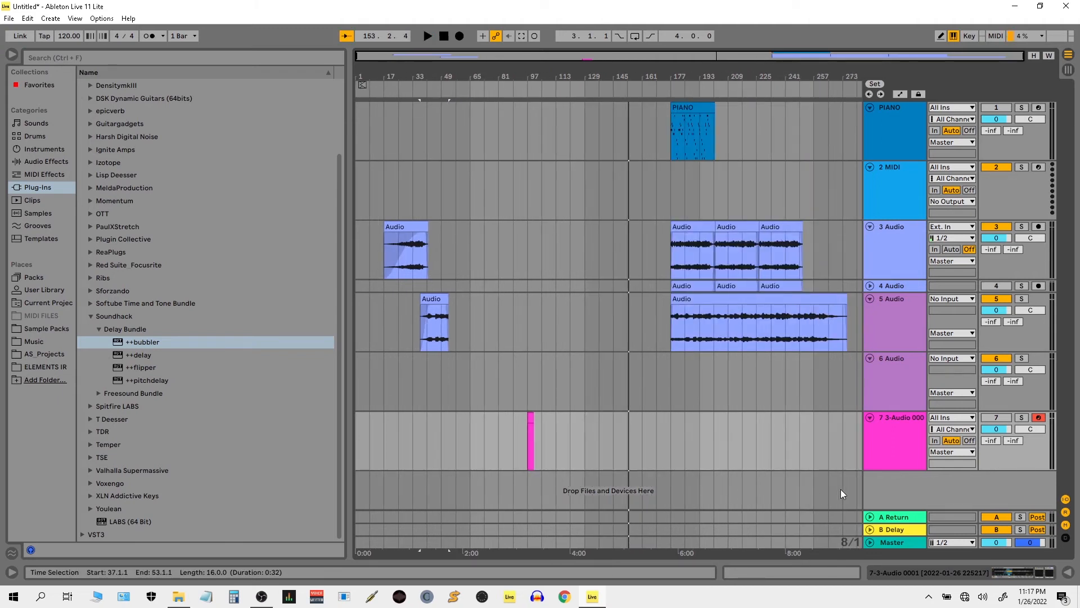
{"action": "right_click", "coordinate": [895, 487]}
{"action": "left_click", "coordinate": [908, 494]}
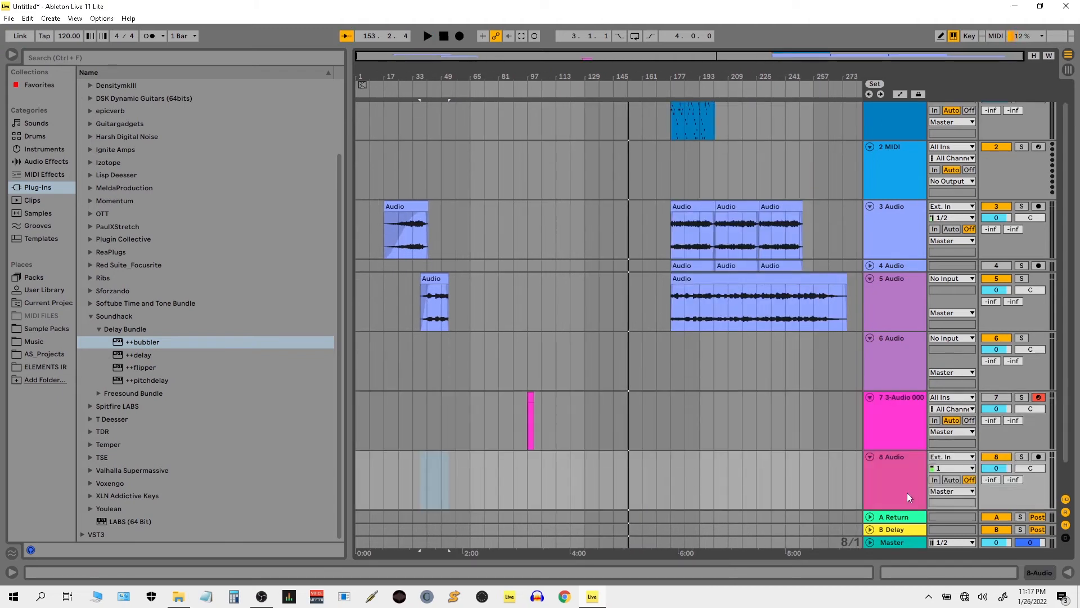
Set track 8's audio input to Resampling and arm the track for recording
{"action": "left_click", "coordinate": [967, 459]}
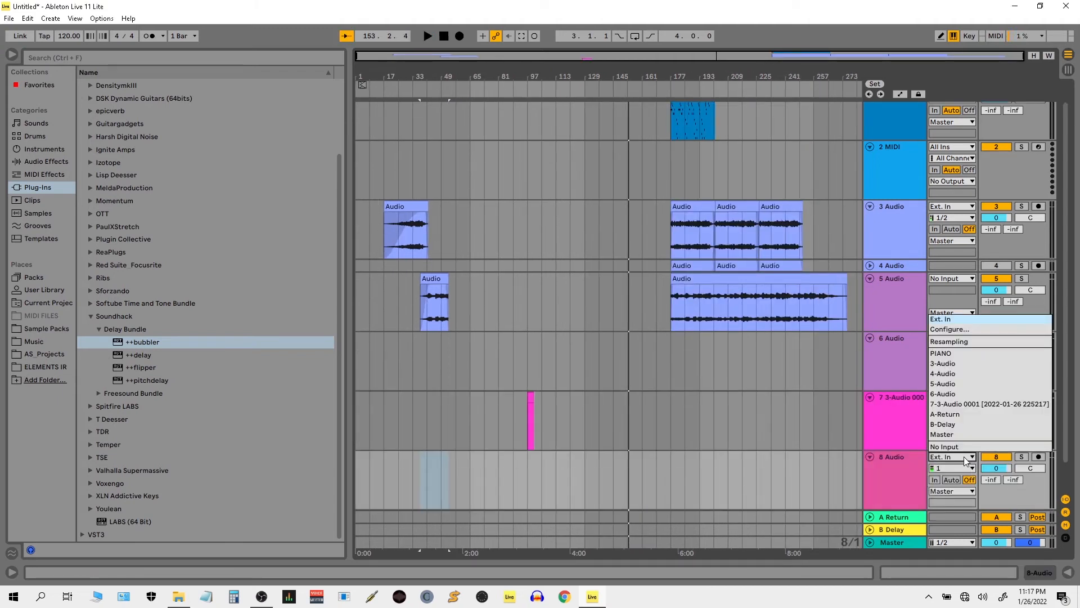
{"action": "left_click", "coordinate": [963, 341]}
{"action": "left_click", "coordinate": [1040, 457]}
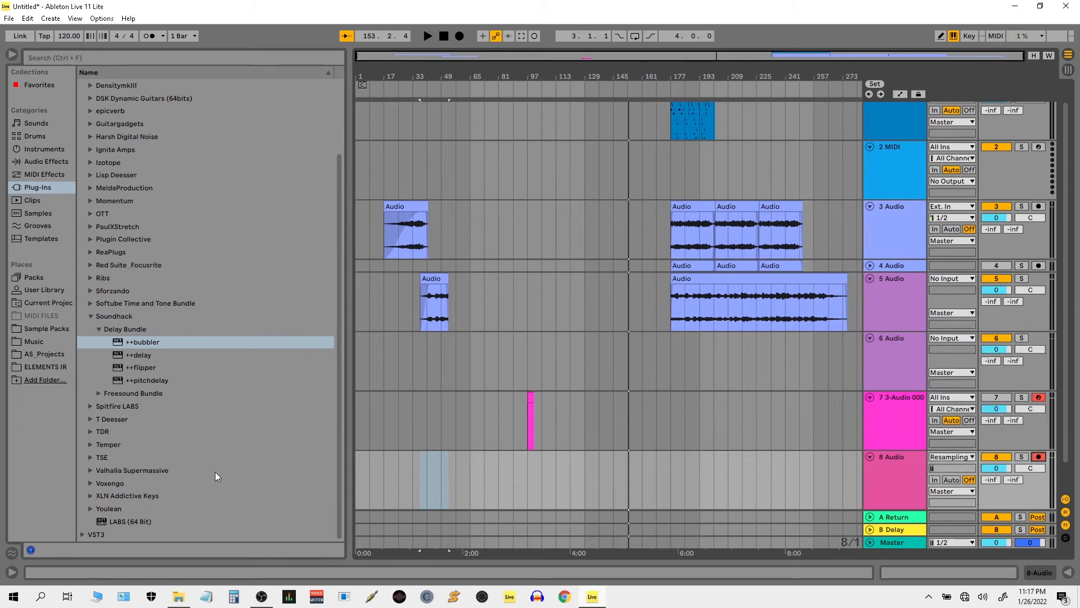
Set the insert marker to 1.1.1 on track 8, mute audio tracks 3, 5 and 6, and hide the browser
{"action": "left_click", "coordinate": [384, 79]}
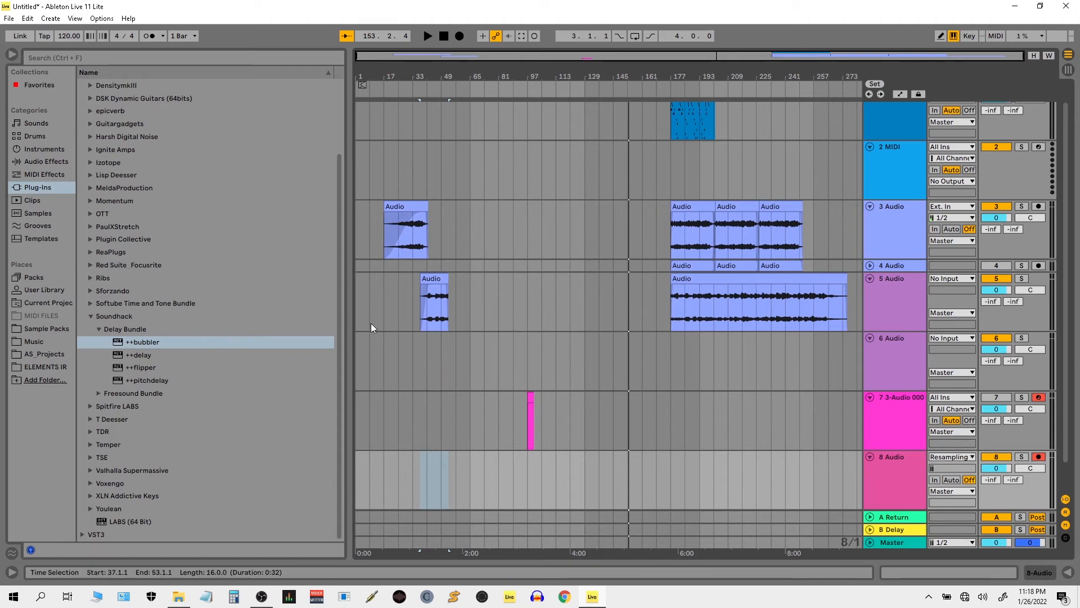
{"action": "left_click", "coordinate": [359, 473]}
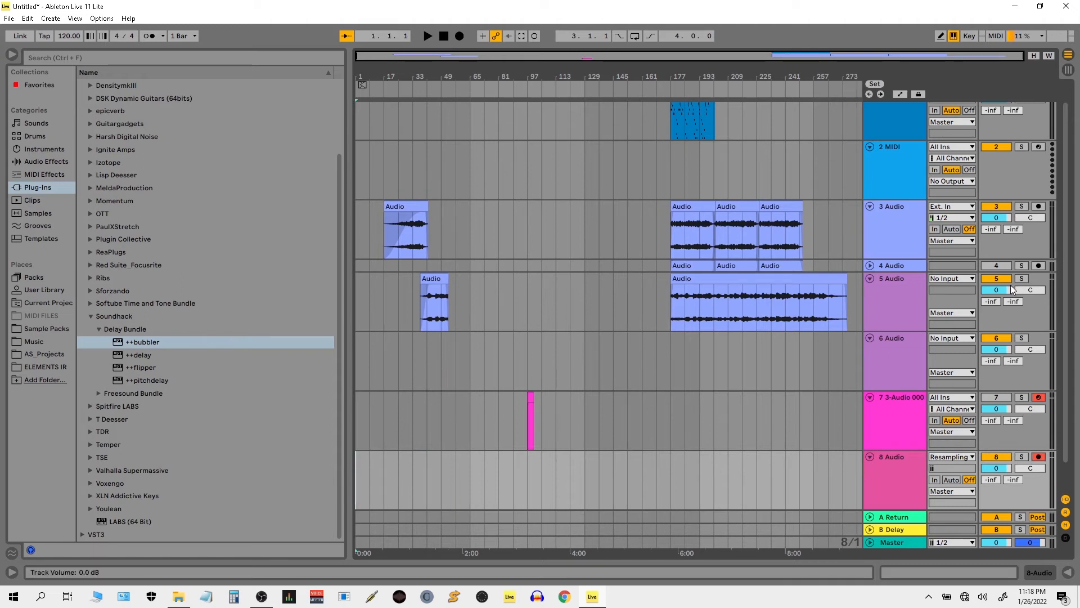
{"action": "left_click", "coordinate": [998, 206]}
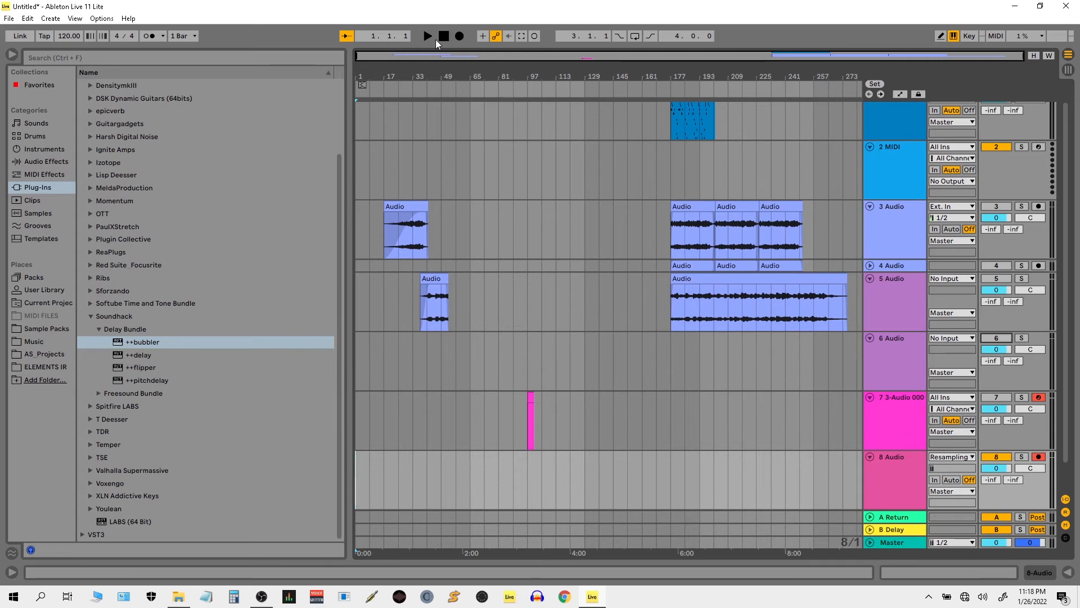
{"action": "left_click", "coordinate": [14, 55]}
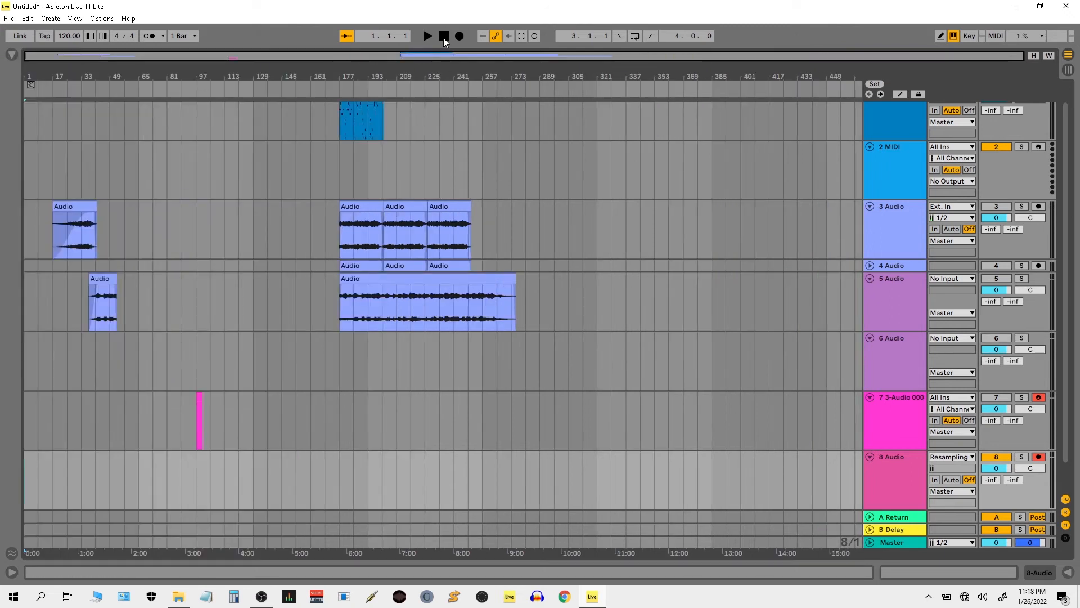
Place the insert marker at bar 321 on track 8, activate track 7 with its devices shown, and start recording
{"action": "double_click", "coordinate": [913, 430]}
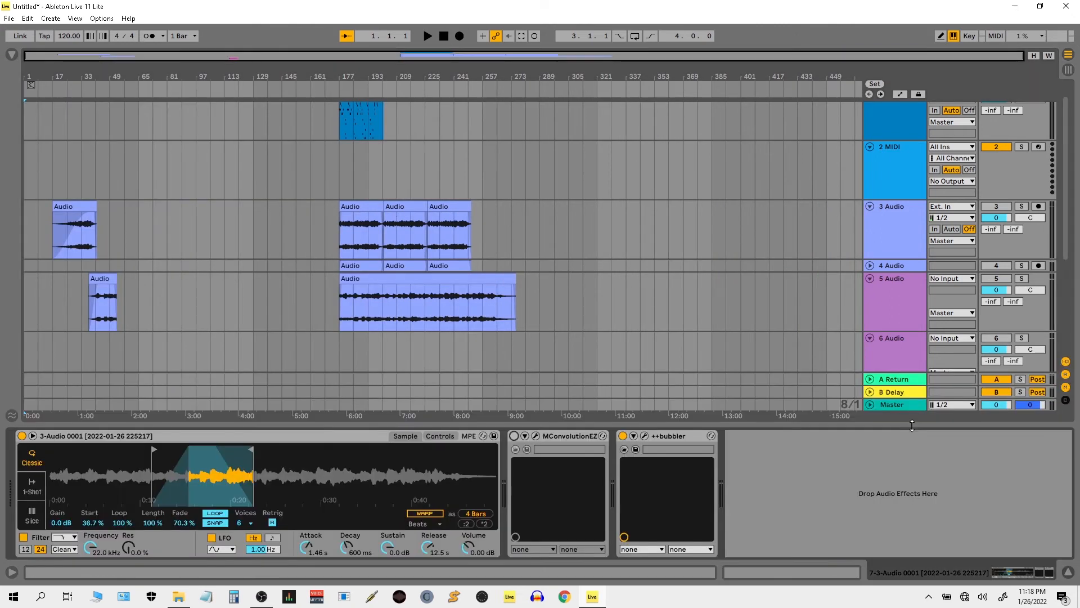
{"action": "scroll", "coordinate": [817, 326], "scroll_direction": "down", "scroll_amount": 5}
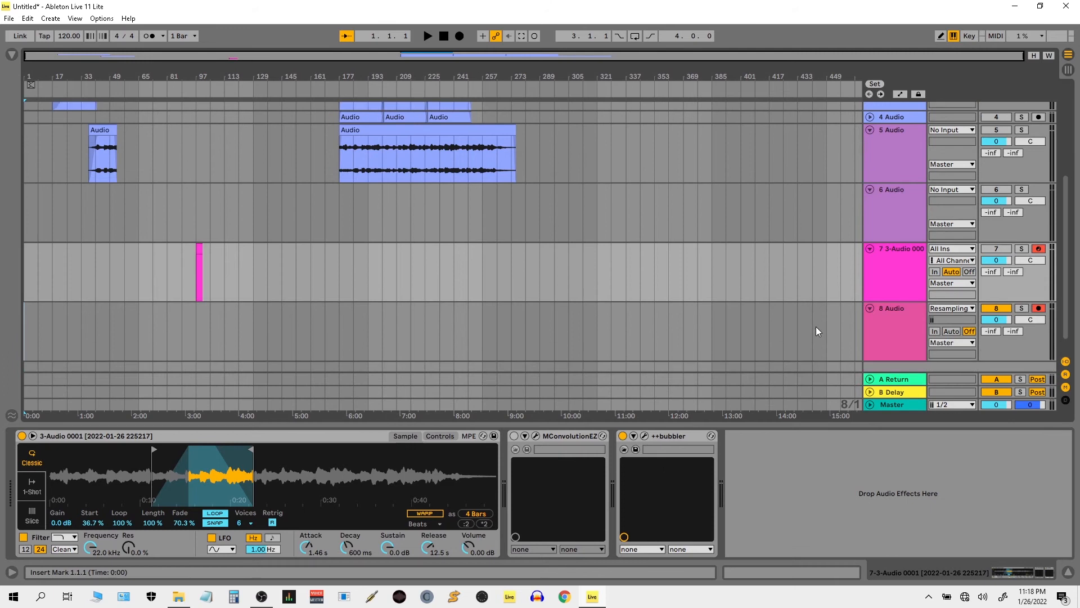
{"action": "left_click", "coordinate": [597, 336]}
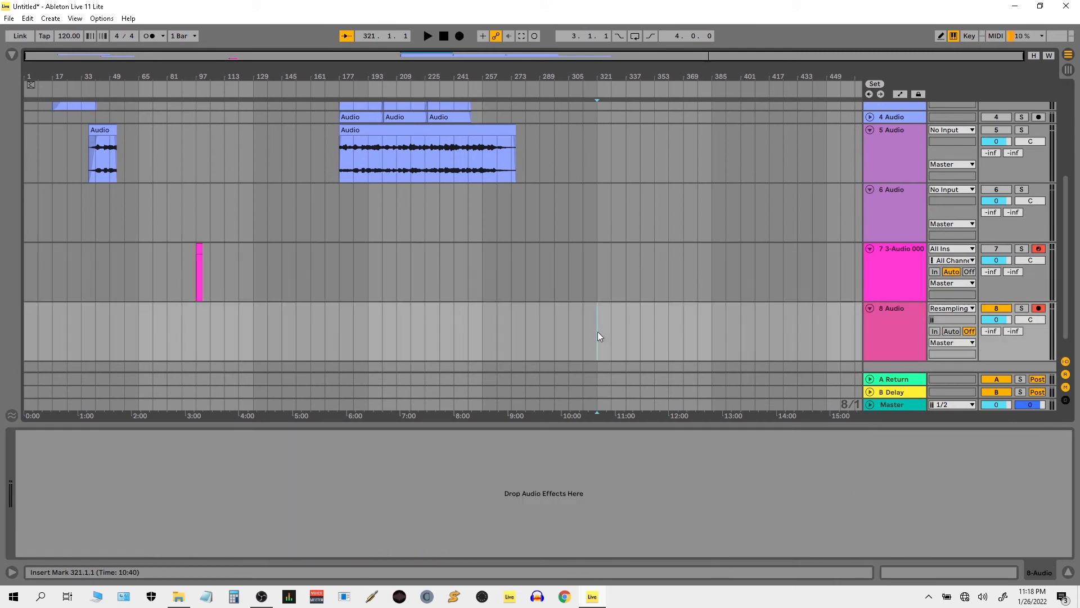
{"action": "left_click", "coordinate": [892, 274]}
{"action": "left_click", "coordinate": [999, 248]}
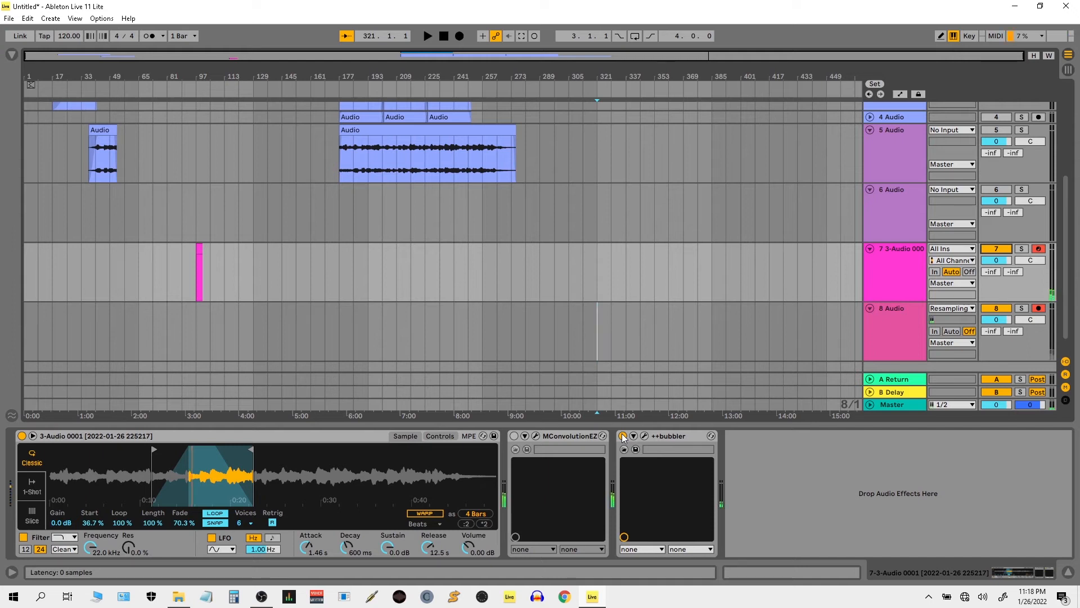
{"action": "left_click", "coordinate": [460, 36]}
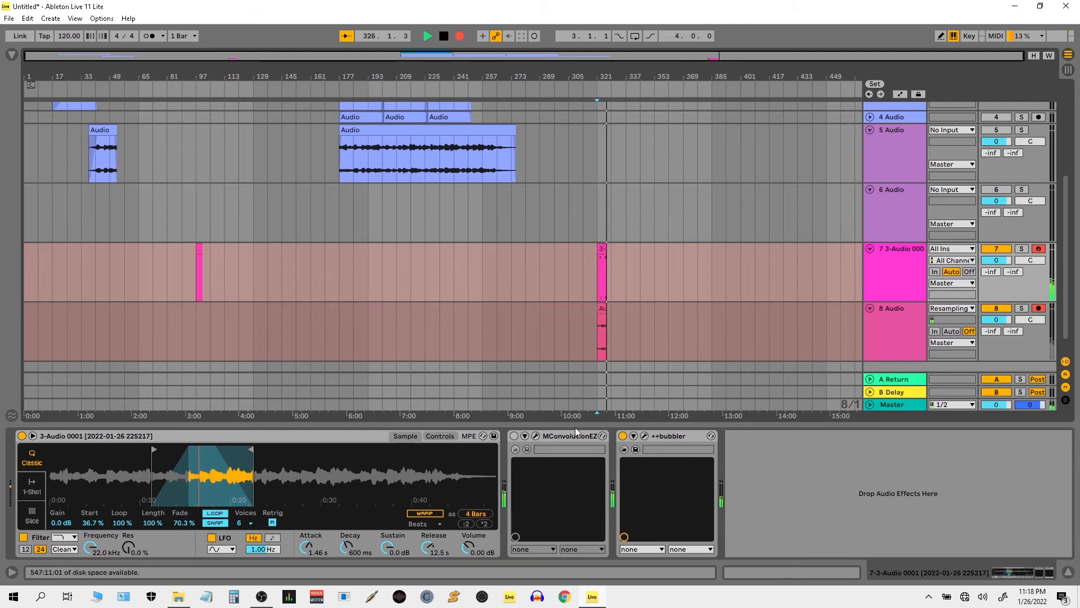
While recording, set ++bubbler's g reversal to 38.0 and grain size to 29.8, and reactivate MConvolutionEZ
{"action": "left_click", "coordinate": [644, 436]}
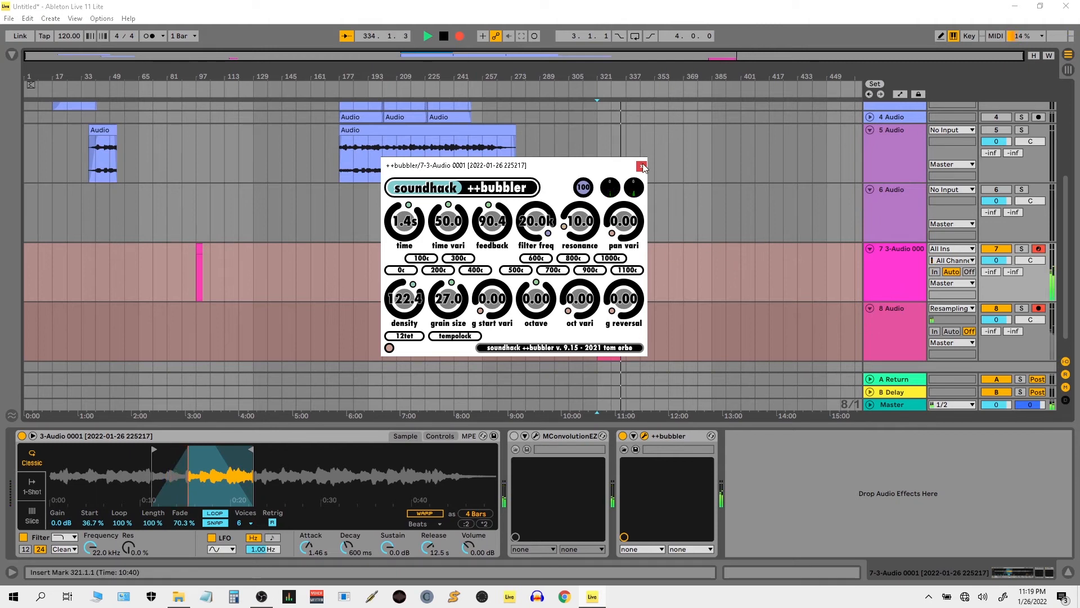
{"action": "left_click_drag", "start_coordinate": [624, 301], "coordinate": [626, 254]}
{"action": "left_click_drag", "start_coordinate": [467, 308], "coordinate": [459, 336]}
{"action": "left_click_drag", "start_coordinate": [459, 335], "coordinate": [457, 292]}
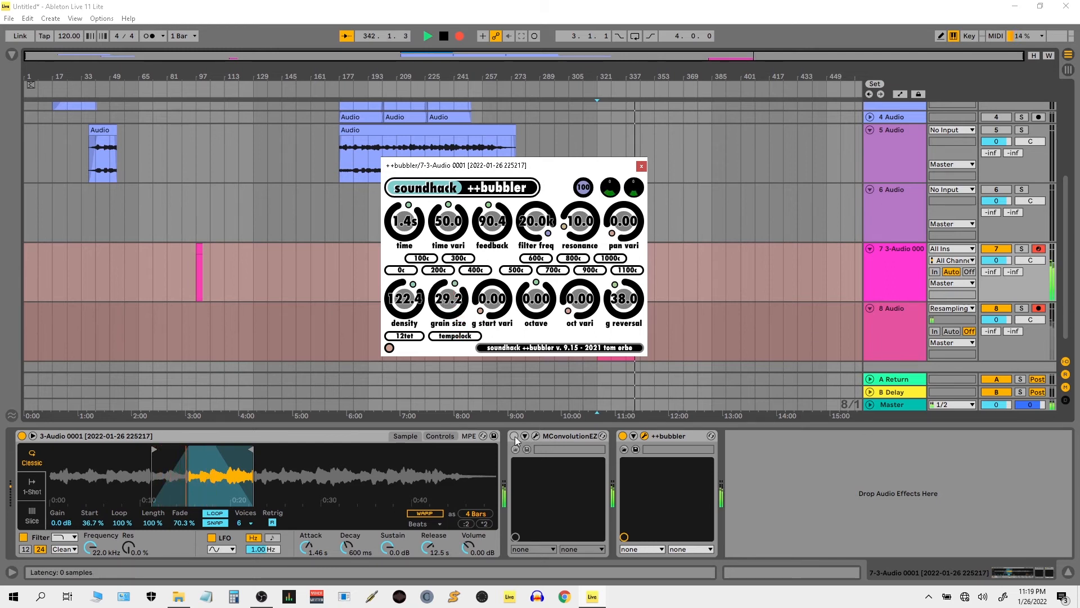
{"action": "left_click", "coordinate": [515, 437]}
{"action": "mouse_move", "coordinate": [457, 309]}
{"action": "left_mouse_down"}
{"action": "mouse_move", "coordinate": [456, 300]}
{"action": "mouse_move", "coordinate": [456, 308]}
{"action": "left_mouse_up"}
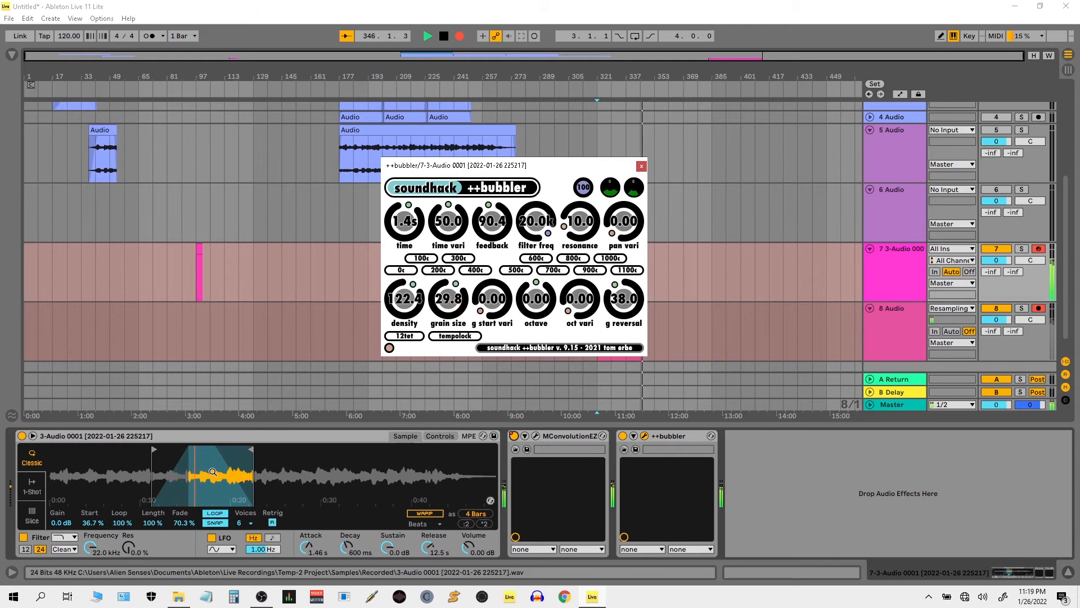
Set ++bubbler's g reversal to 0, density to 52.0, grain size to 40.0 and time to 1.5 s during the recording
{"action": "left_click_drag", "start_coordinate": [623, 304], "coordinate": [624, 358]}
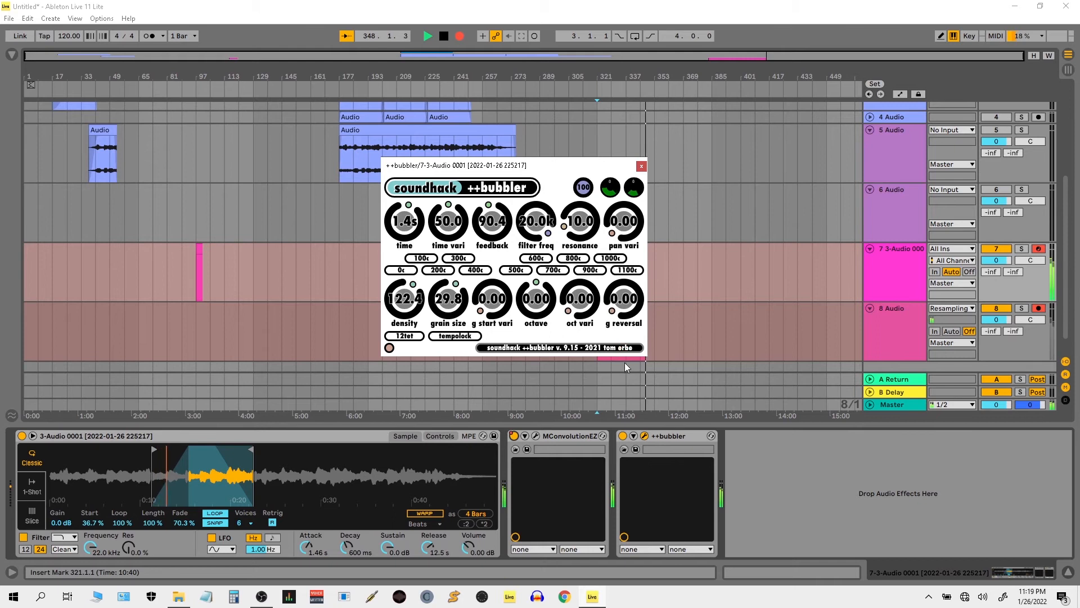
{"action": "left_click_drag", "start_coordinate": [406, 304], "coordinate": [413, 361]}
{"action": "left_click_drag", "start_coordinate": [445, 309], "coordinate": [446, 265]}
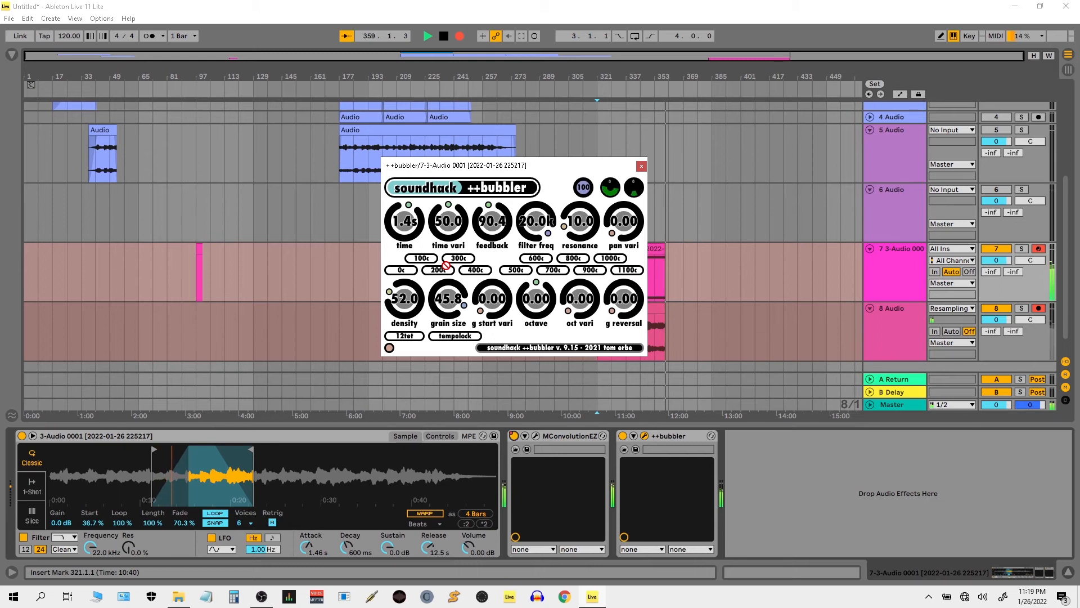
{"action": "left_click_drag", "start_coordinate": [446, 264], "coordinate": [446, 282]}
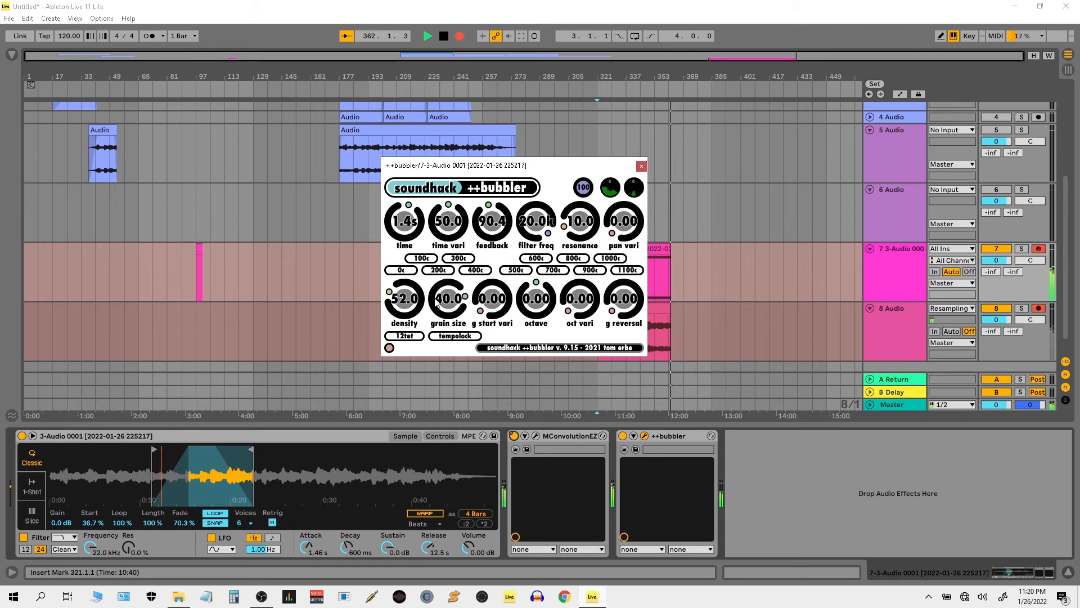
{"action": "mouse_move", "coordinate": [418, 239]}
{"action": "left_mouse_down"}
{"action": "mouse_move", "coordinate": [412, 251]}
{"action": "mouse_move", "coordinate": [414, 228]}
{"action": "left_mouse_up"}
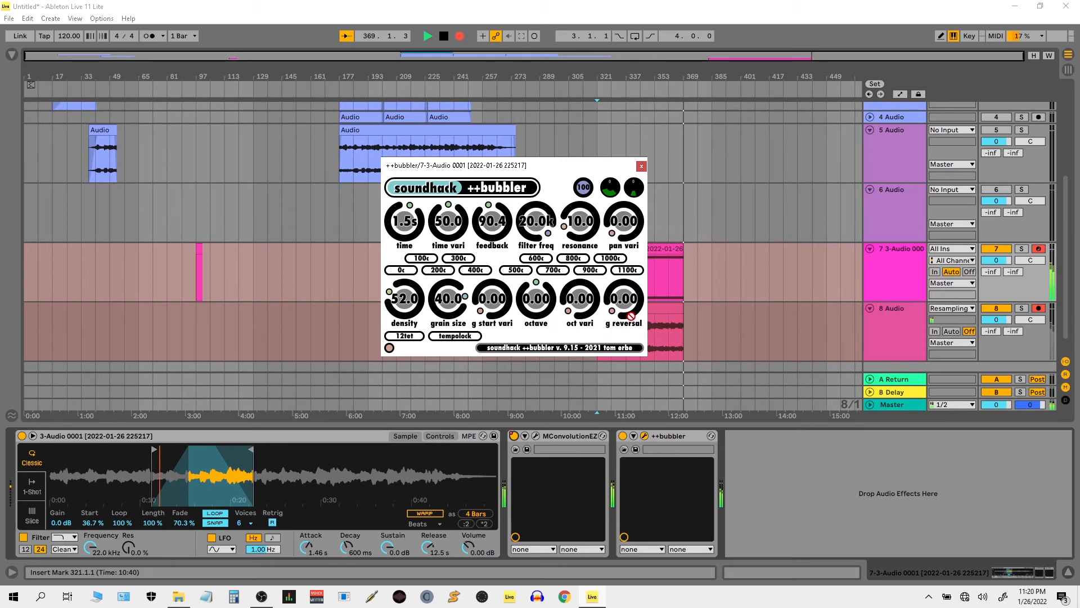
Set ++bubbler's g reversal to 47.2, density to 110.4 and grain size to 21.6, and close its window
{"action": "left_click_drag", "start_coordinate": [629, 320], "coordinate": [632, 247]}
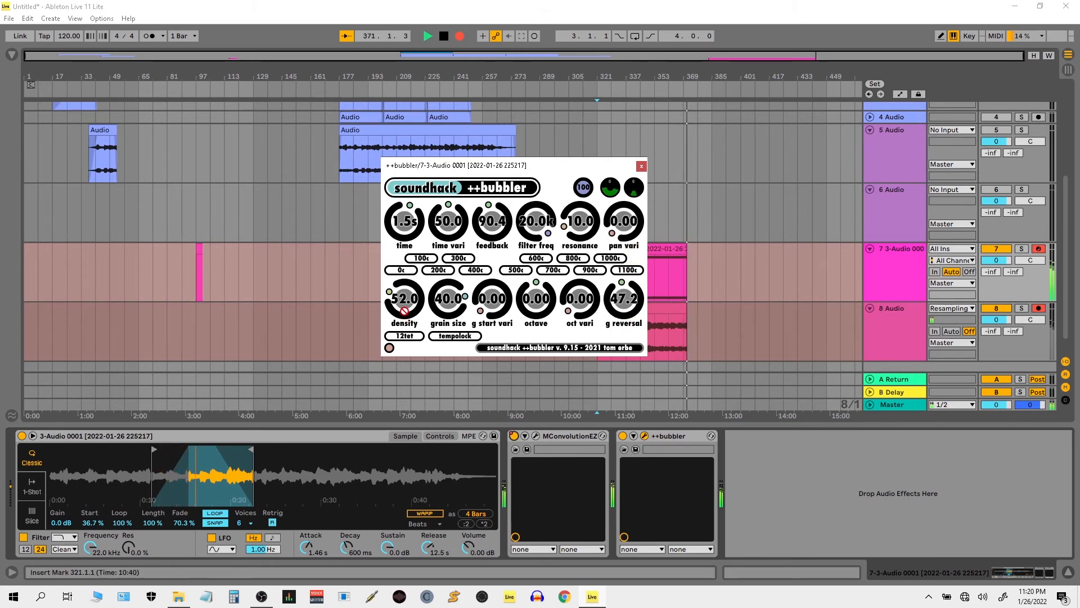
{"action": "left_click_drag", "start_coordinate": [404, 311], "coordinate": [451, 345]}
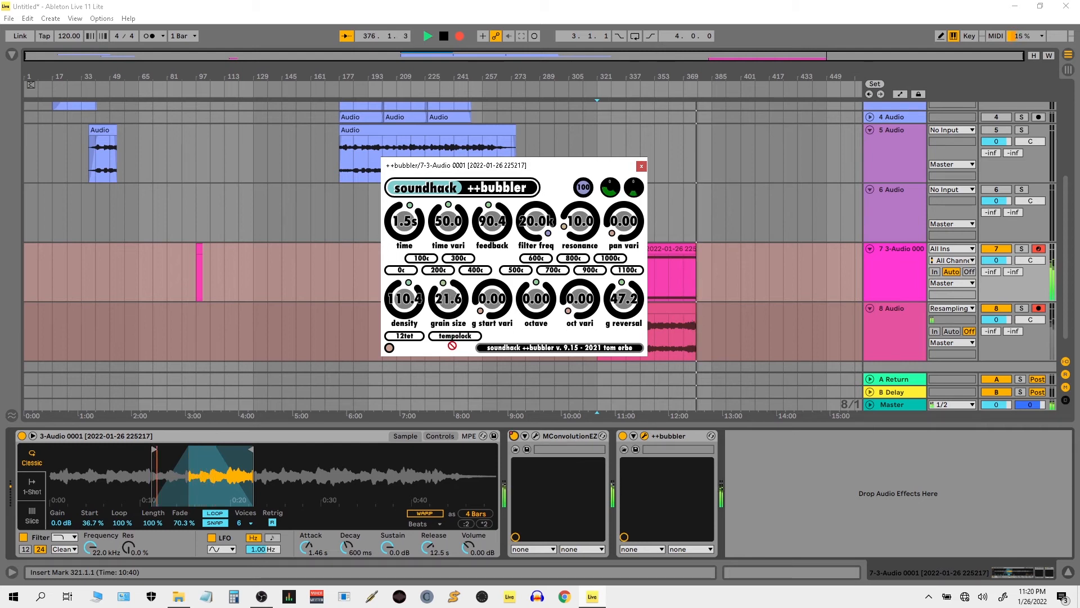
{"action": "left_click", "coordinate": [641, 167]}
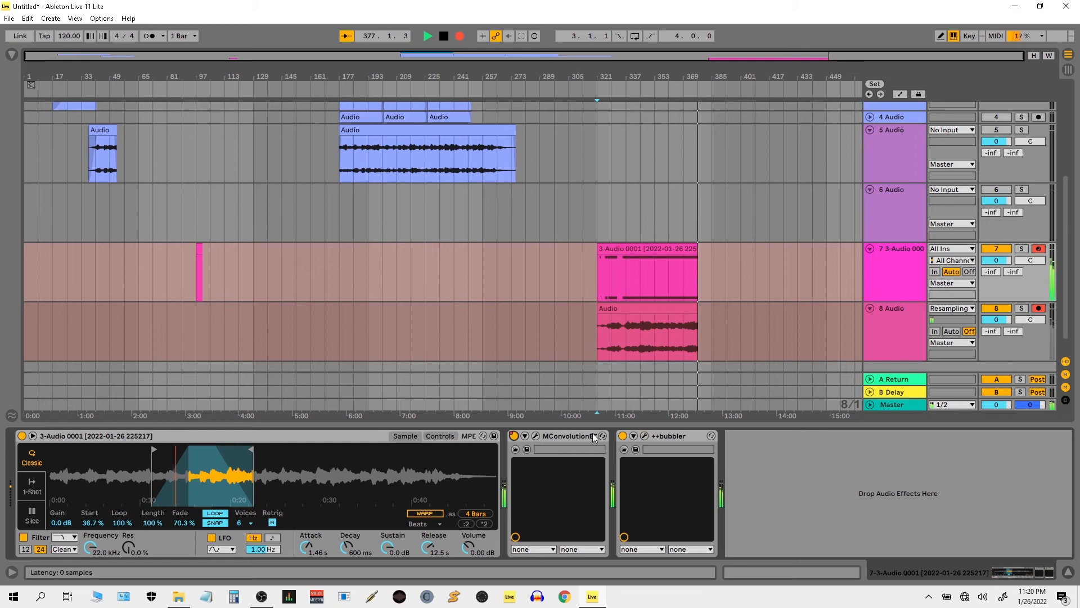
Bypass MConvolutionEZ and set ++bubbler's g reversal to 0, grain size to 36.2 and density to 36.8 during the recording
{"action": "left_click", "coordinate": [514, 436]}
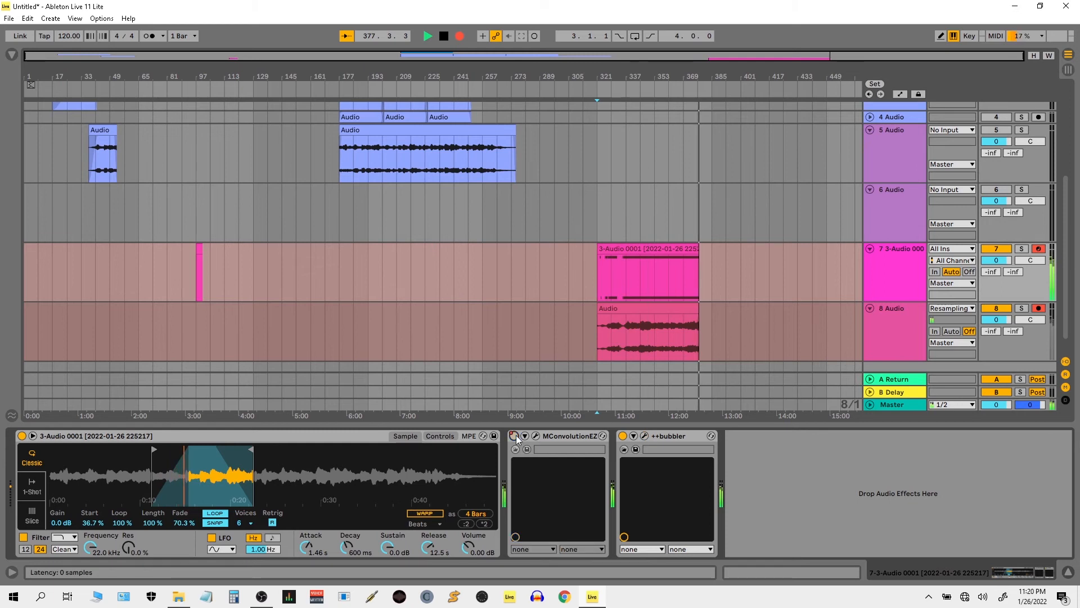
{"action": "left_click", "coordinate": [645, 435]}
{"action": "left_click_drag", "start_coordinate": [619, 329], "coordinate": [621, 389]}
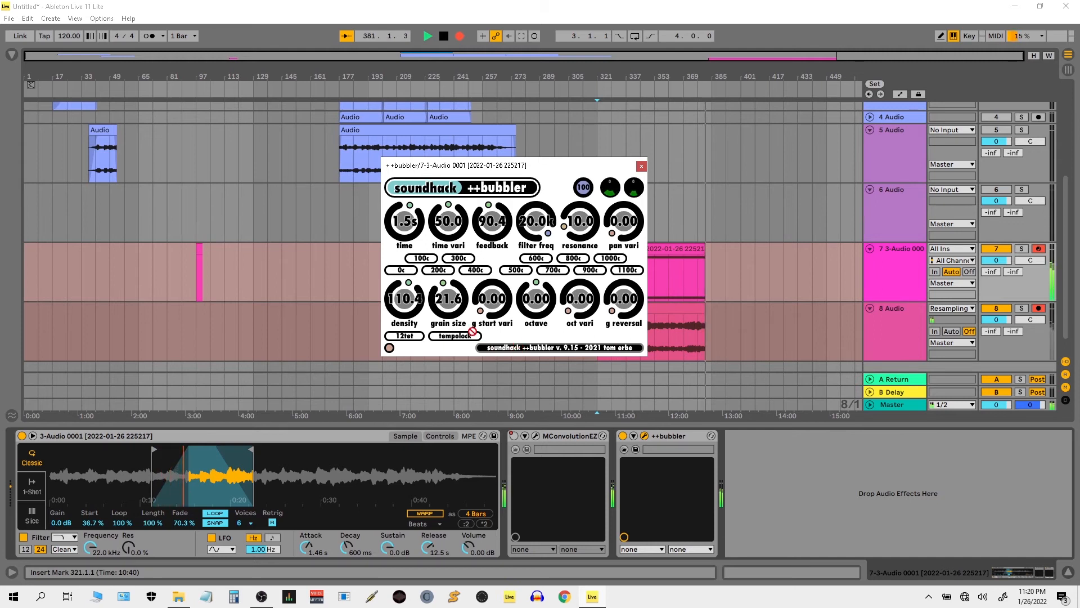
{"action": "left_click_drag", "start_coordinate": [450, 301], "coordinate": [454, 271]}
{"action": "left_click_drag", "start_coordinate": [409, 304], "coordinate": [411, 349]}
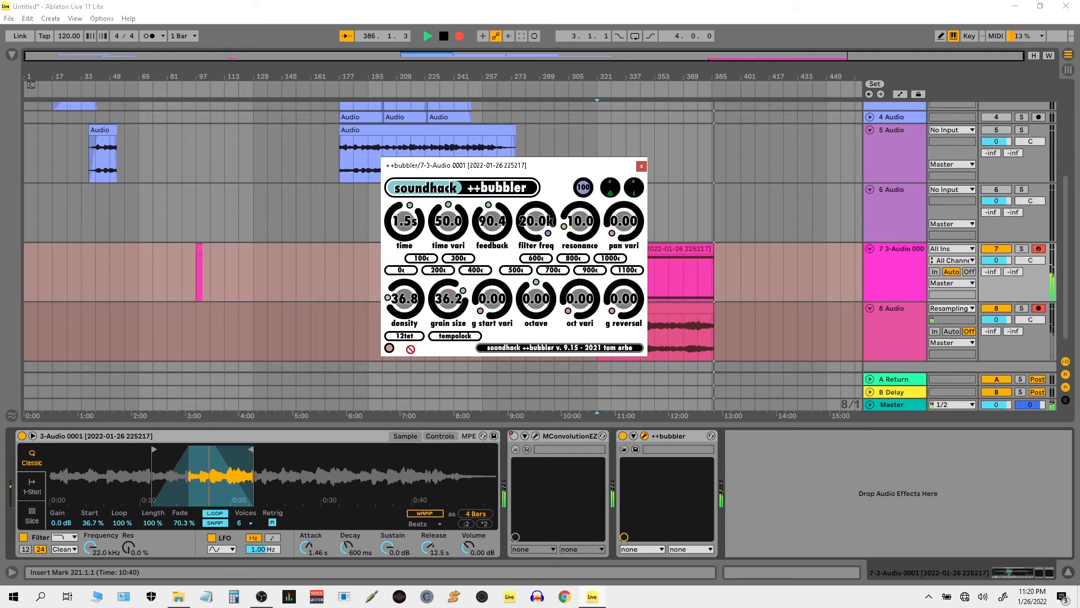
While recording, set ++bubbler's grain size to 50.0 and load 15.wav from the Abstract Granula folder into MConvolutionEZ
{"action": "left_click_drag", "start_coordinate": [456, 319], "coordinate": [457, 277]}
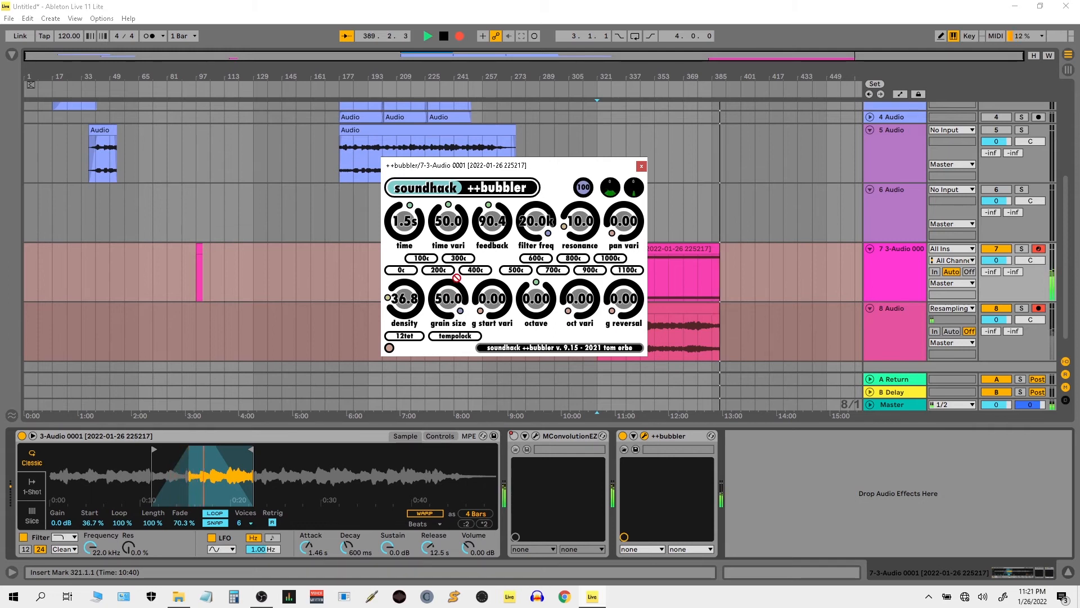
{"action": "left_click", "coordinate": [642, 166]}
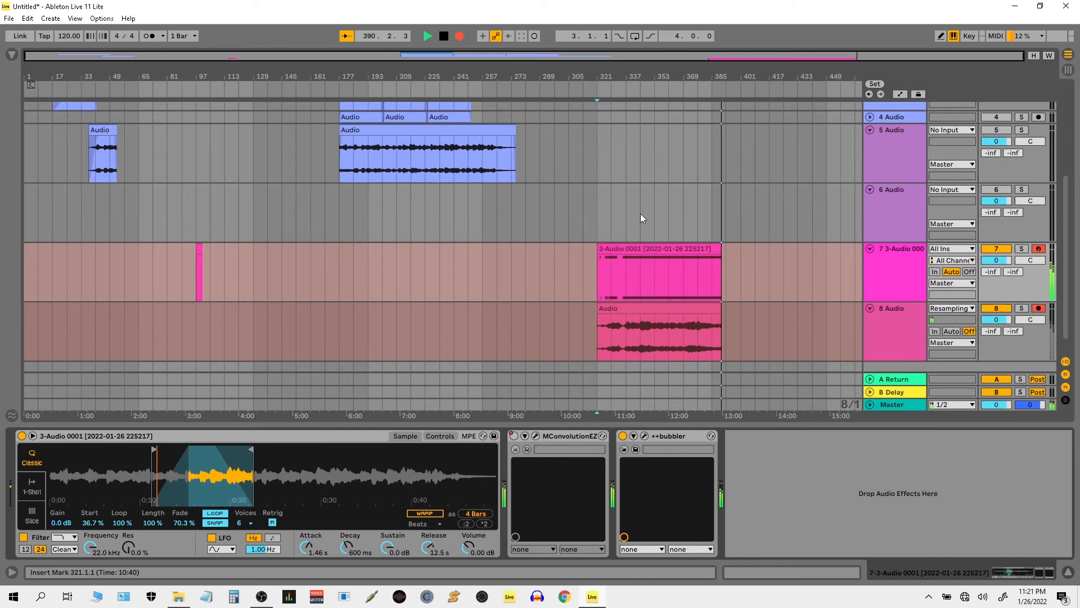
{"action": "left_click", "coordinate": [535, 437]}
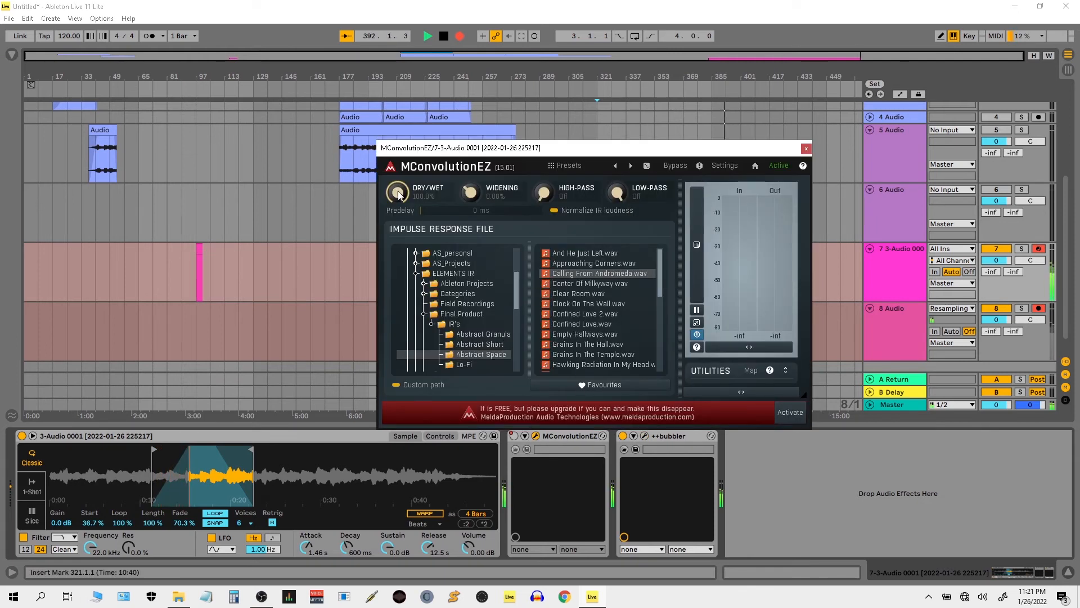
{"action": "left_click", "coordinate": [495, 335]}
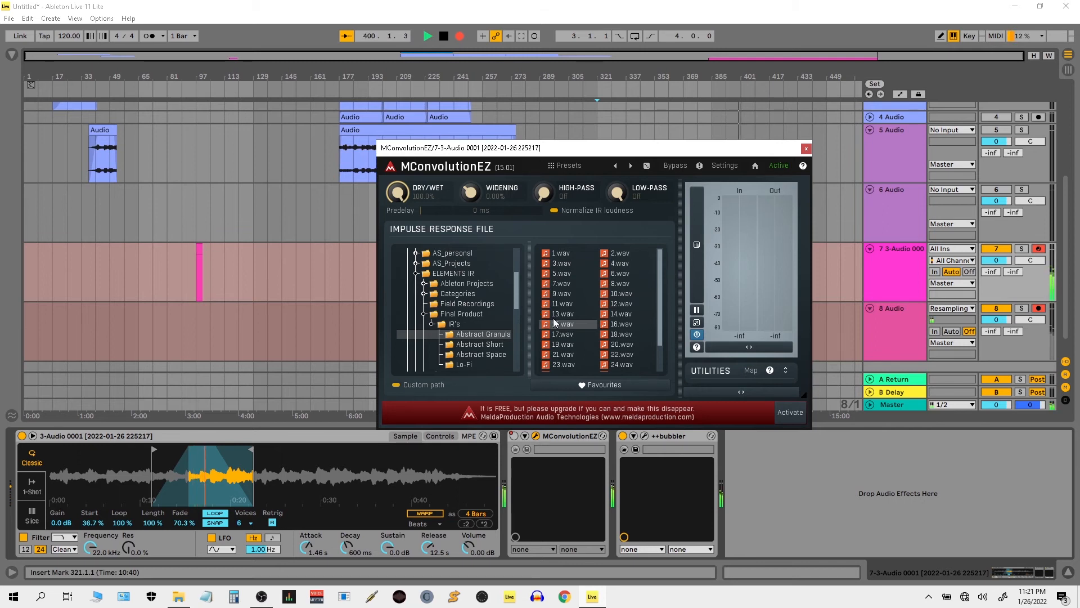
{"action": "left_click", "coordinate": [805, 149]}
Vary ++bubbler's grain size during the recording, ending at 40.8
{"action": "left_click", "coordinate": [645, 436]}
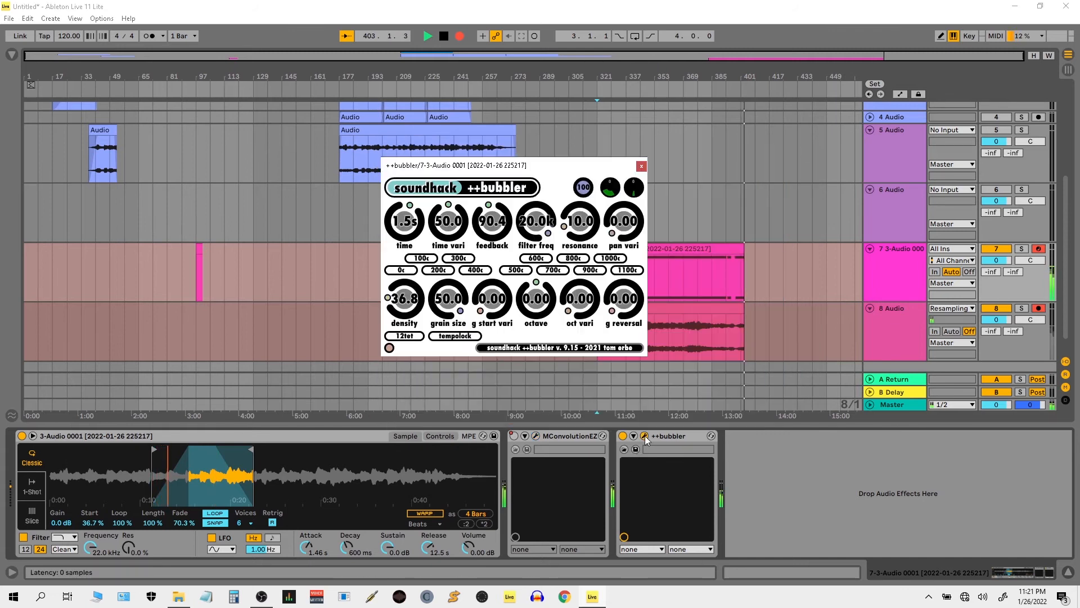
{"action": "left_click_drag", "start_coordinate": [448, 299], "coordinate": [450, 325]}
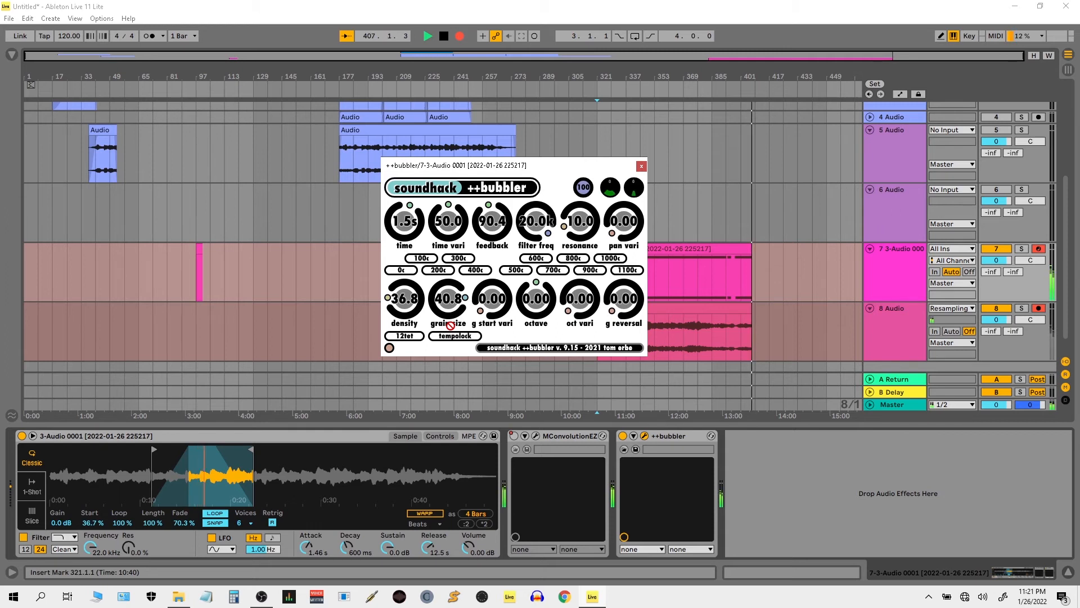
{"action": "left_click_drag", "start_coordinate": [450, 326], "coordinate": [452, 319]}
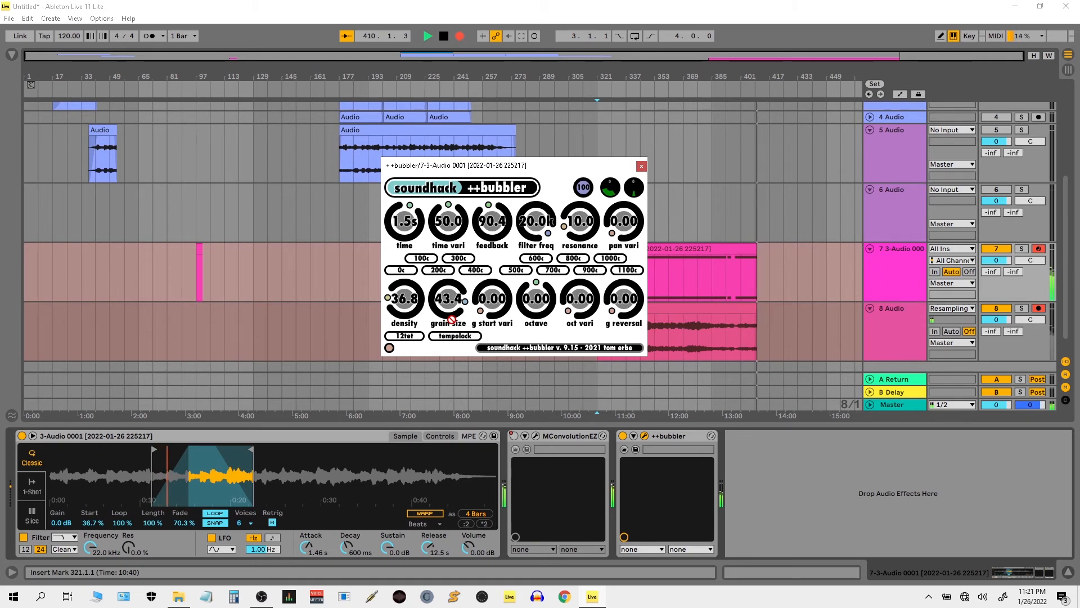
{"action": "left_click_drag", "start_coordinate": [451, 319], "coordinate": [451, 324]}
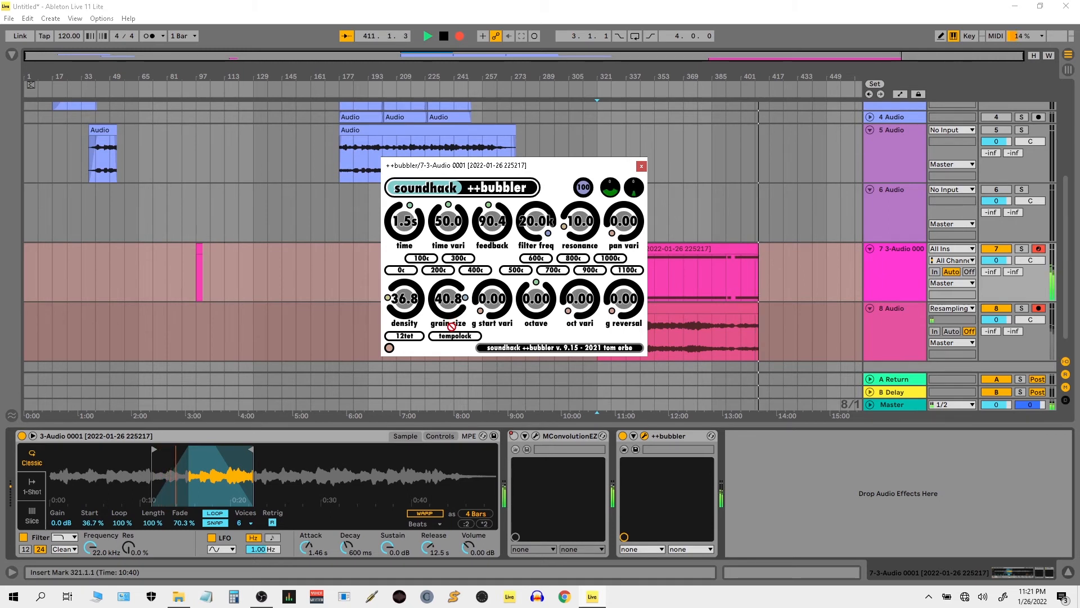
Set ++bubbler's time to 1.3 s and density to 137.6 while raising g reversal to 28.0 and returning it to 0
{"action": "left_click_drag", "start_coordinate": [622, 319], "coordinate": [627, 271]}
{"action": "left_click_drag", "start_coordinate": [399, 306], "coordinate": [416, 279]}
{"action": "left_click_drag", "start_coordinate": [411, 224], "coordinate": [411, 226]}
{"action": "left_click_drag", "start_coordinate": [404, 308], "coordinate": [406, 273]}
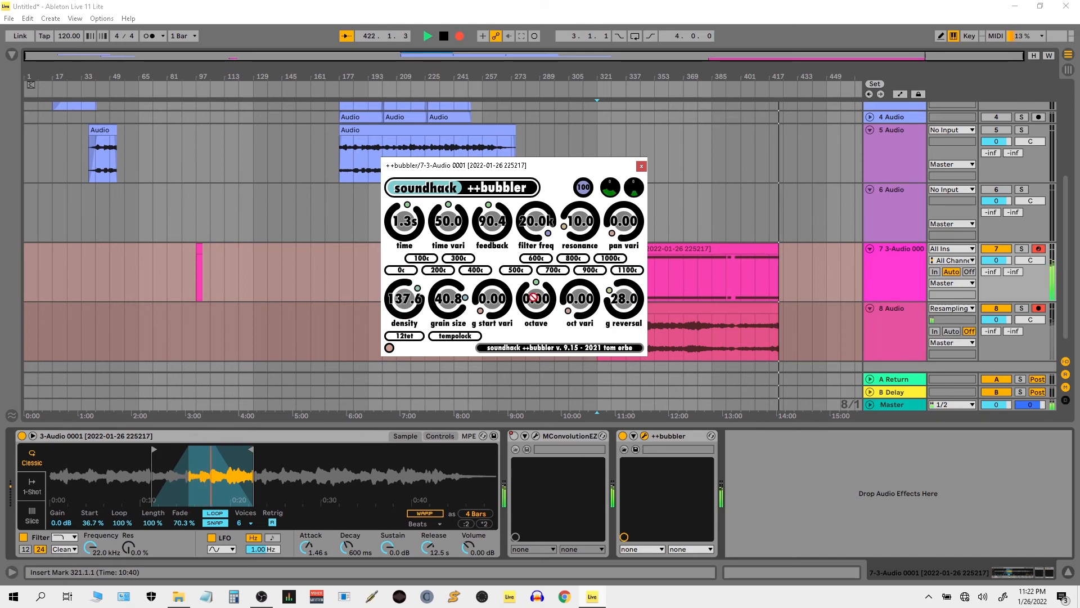
{"action": "left_click_drag", "start_coordinate": [624, 304], "coordinate": [624, 347]}
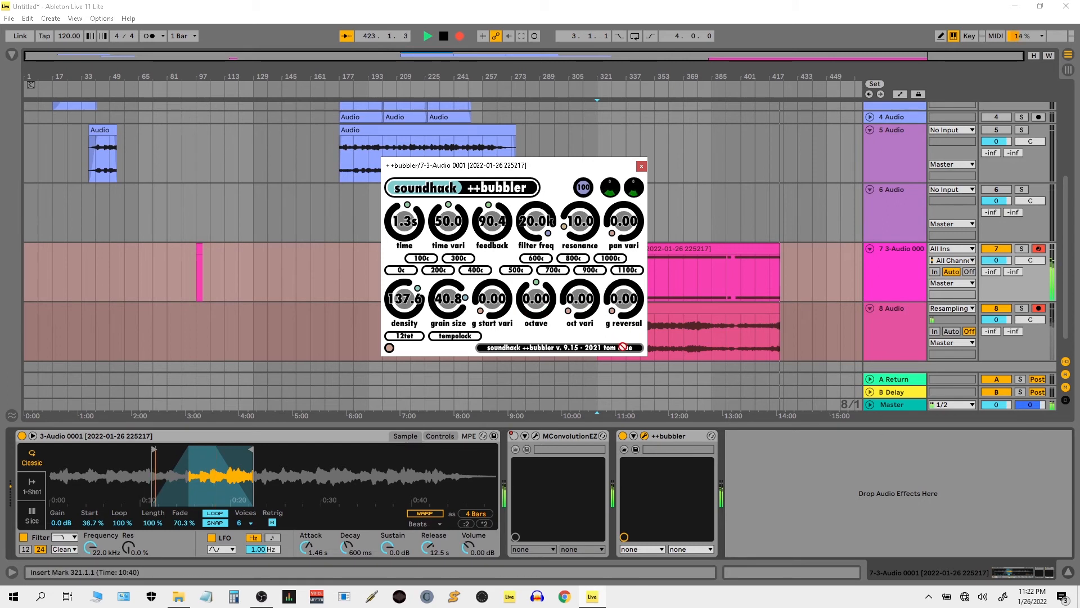
{"action": "left_click", "coordinate": [641, 167]}
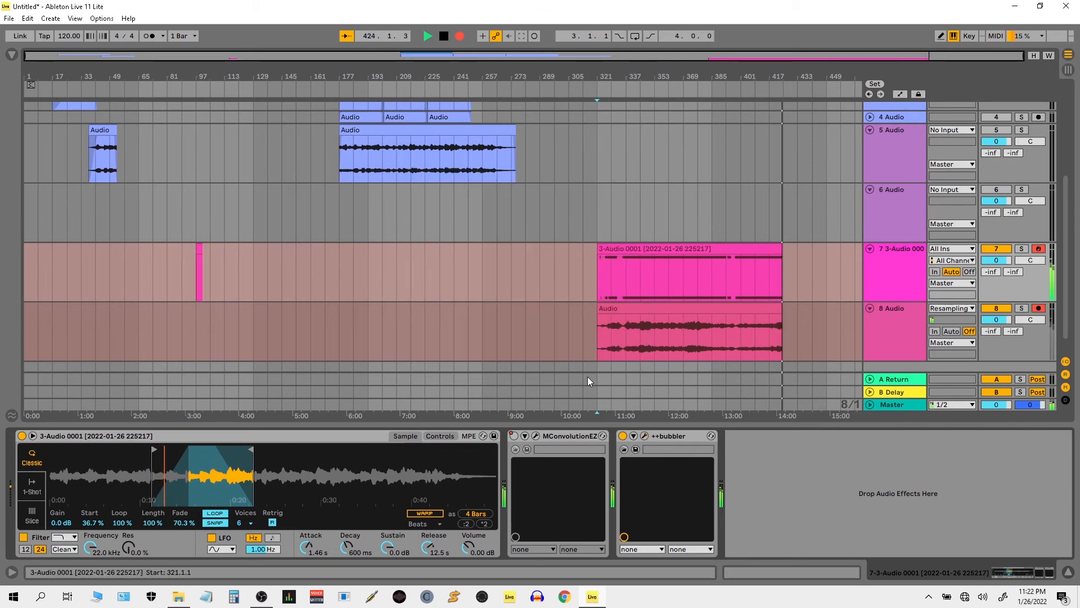
Reactivate MConvolutionEZ and lower ++bubbler's density to 59.2 during the recording
{"action": "left_click", "coordinate": [514, 437]}
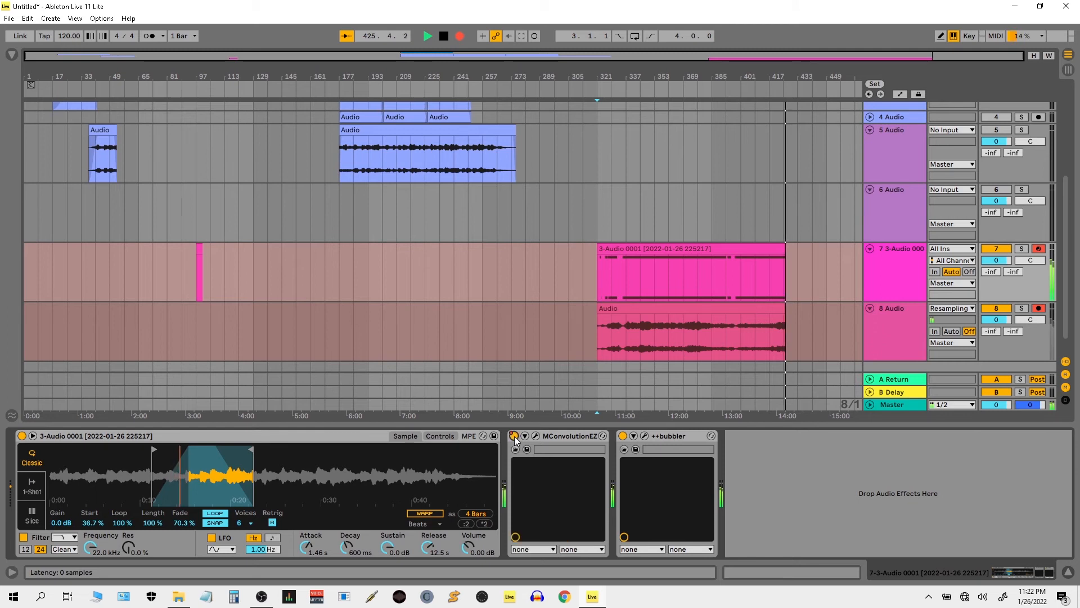
{"action": "left_click", "coordinate": [644, 436]}
{"action": "left_click_drag", "start_coordinate": [402, 304], "coordinate": [404, 356]}
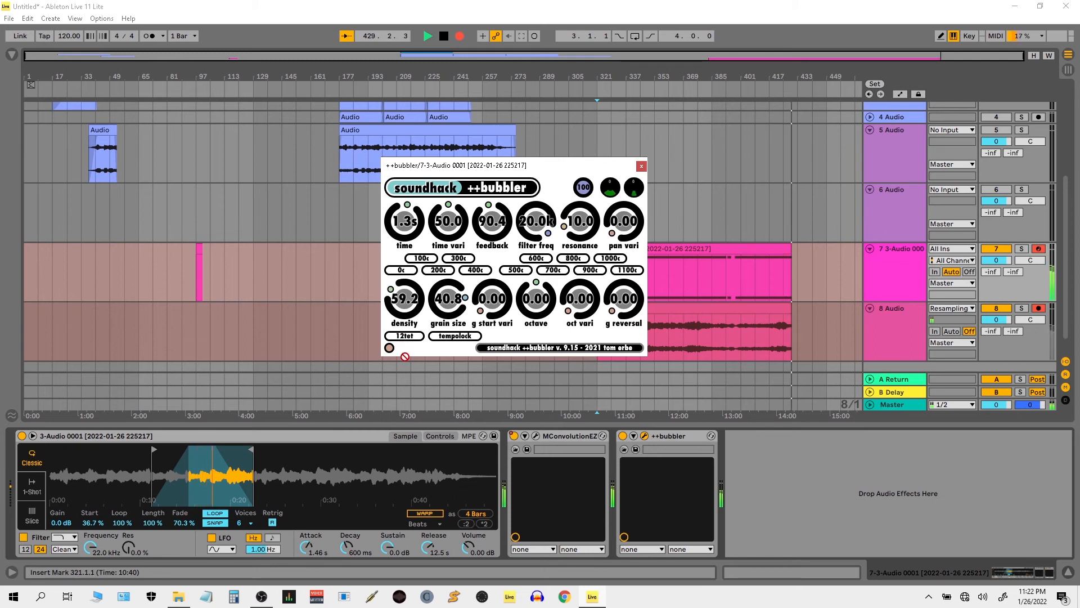
{"action": "left_click", "coordinate": [641, 166]}
Set MConvolutionEZ's dry/wet to 65.6% and switch its impulse response to 11.wav during the recording
{"action": "left_click", "coordinate": [536, 436]}
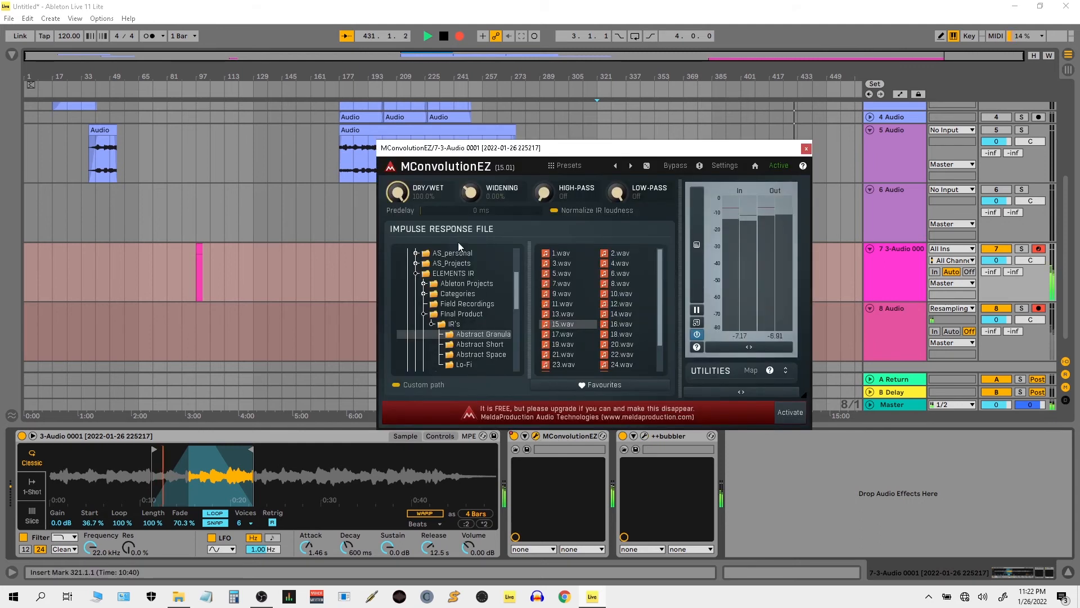
{"action": "left_click_drag", "start_coordinate": [404, 191], "coordinate": [404, 197]}
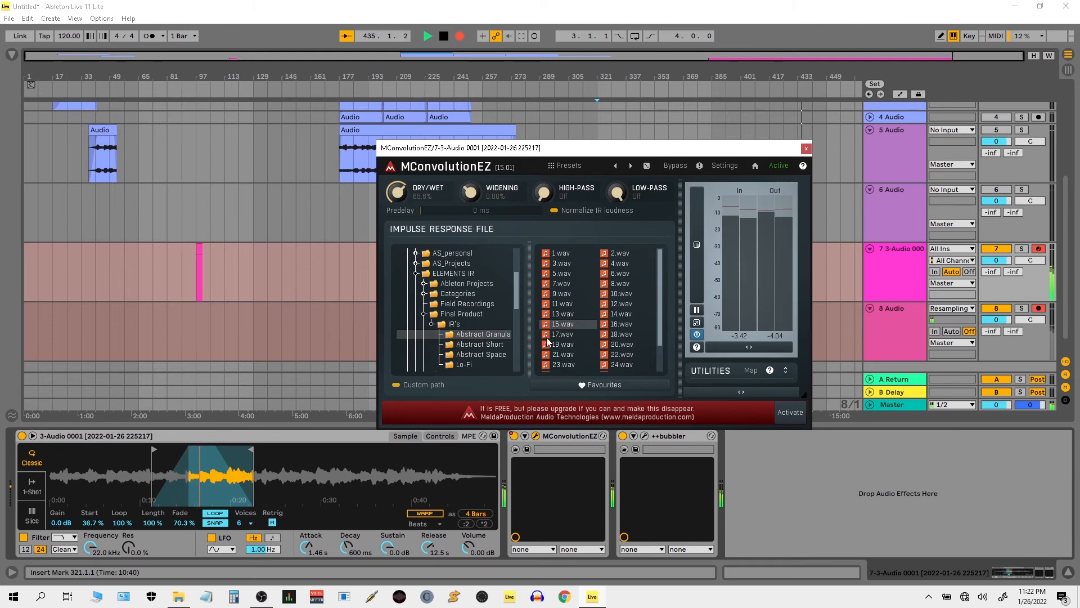
{"action": "left_click", "coordinate": [563, 304]}
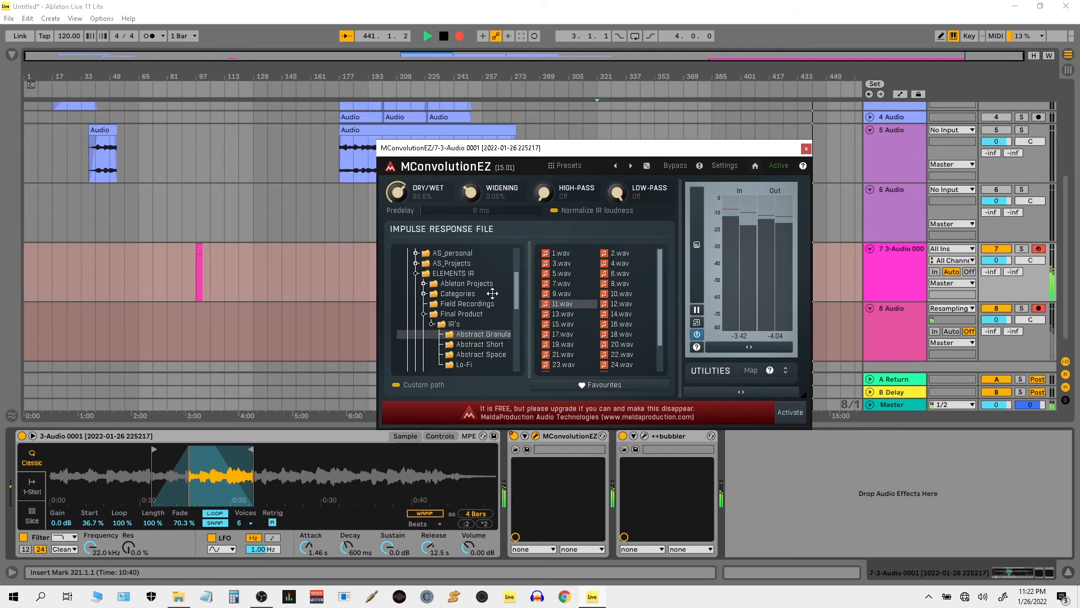
Move and shorten the sampler's active sample region to about 0:08–0:10, and stop the recording
{"action": "mouse_move", "coordinate": [251, 449]}
{"action": "left_mouse_down"}
{"action": "mouse_move", "coordinate": [169, 463]}
{"action": "mouse_move", "coordinate": [127, 450]}
{"action": "mouse_move", "coordinate": [146, 451]}
{"action": "left_mouse_up"}
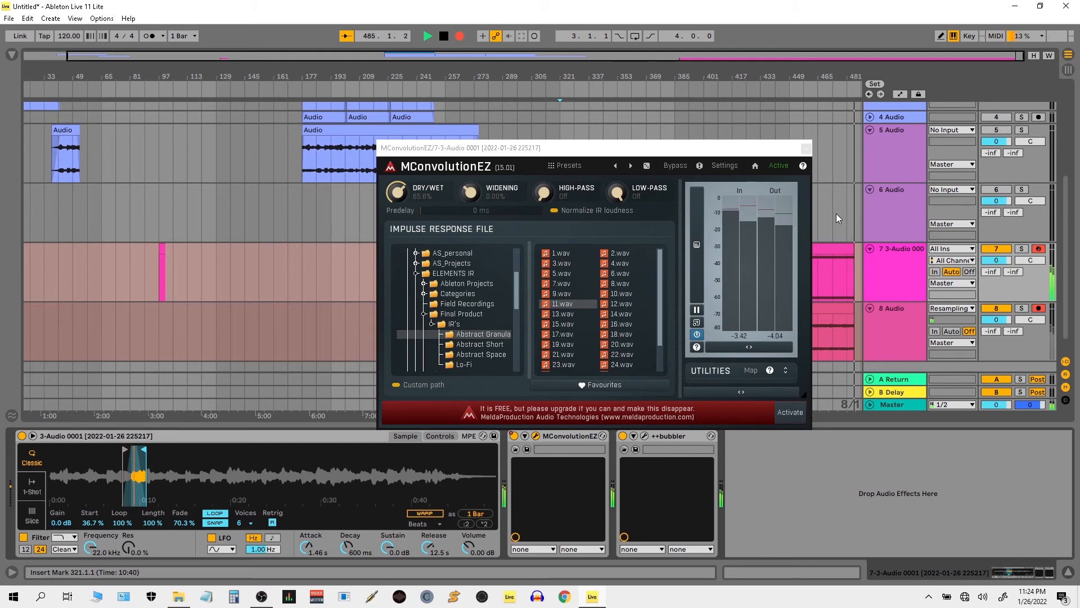
{"action": "left_click", "coordinate": [806, 148]}
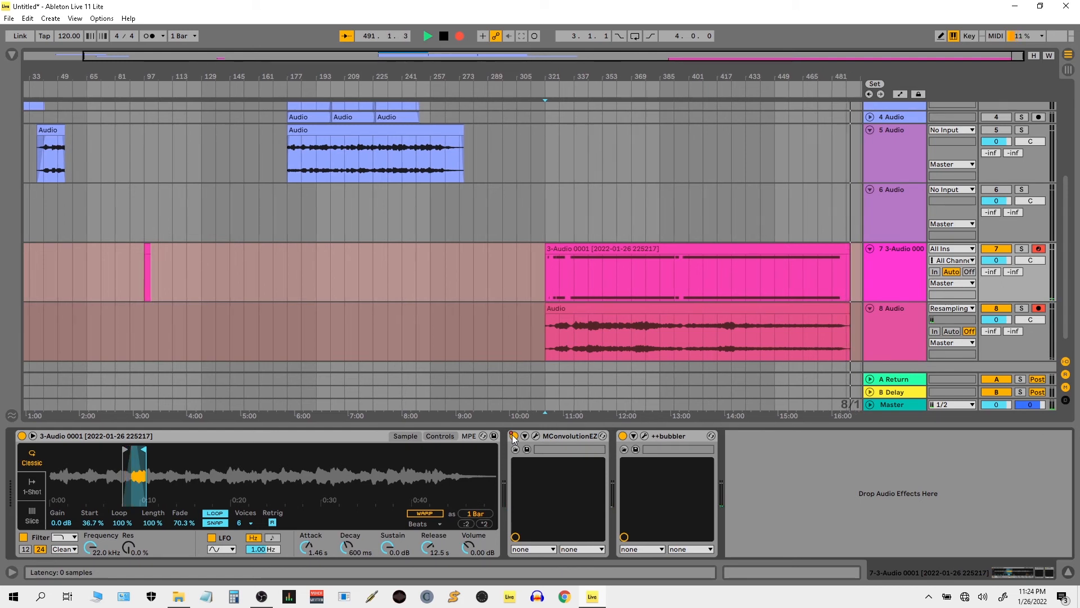
{"action": "left_click", "coordinate": [1069, 573]}
{"action": "key", "text": "space"}
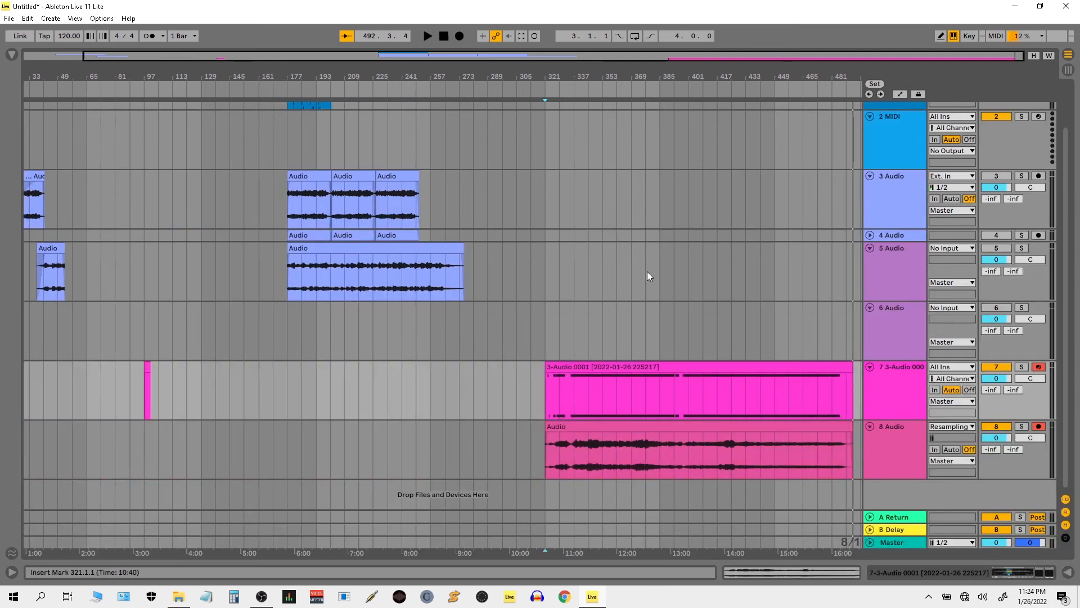
Mute the 7 3-Audio 0001 track and loop bars 449 to 465 of the arrangement
{"action": "left_click_drag", "start_coordinate": [675, 76], "coordinate": [684, 71]}
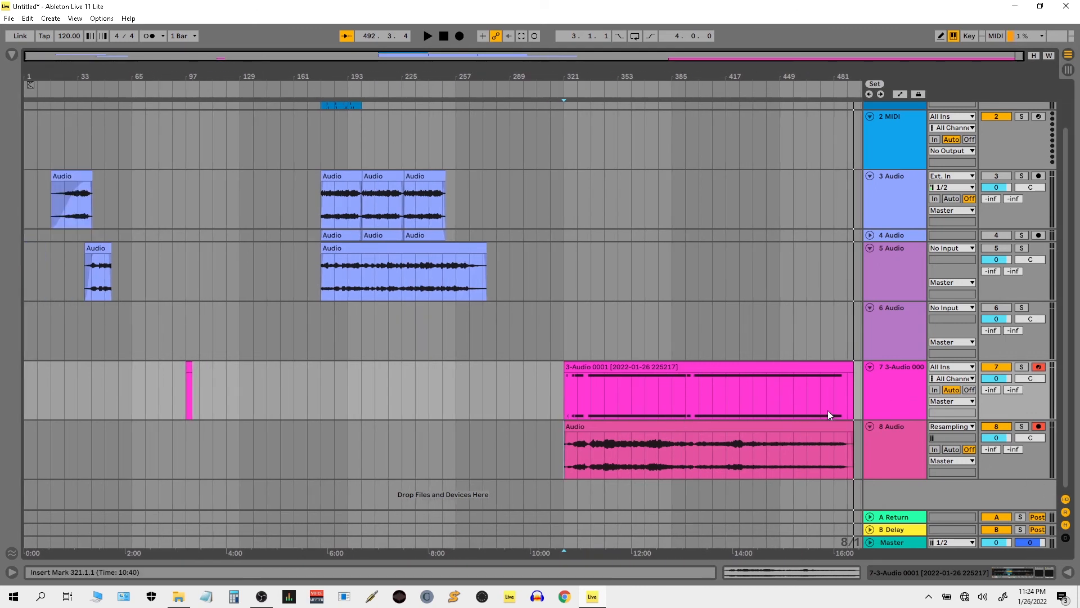
{"action": "double_click", "coordinate": [893, 318]}
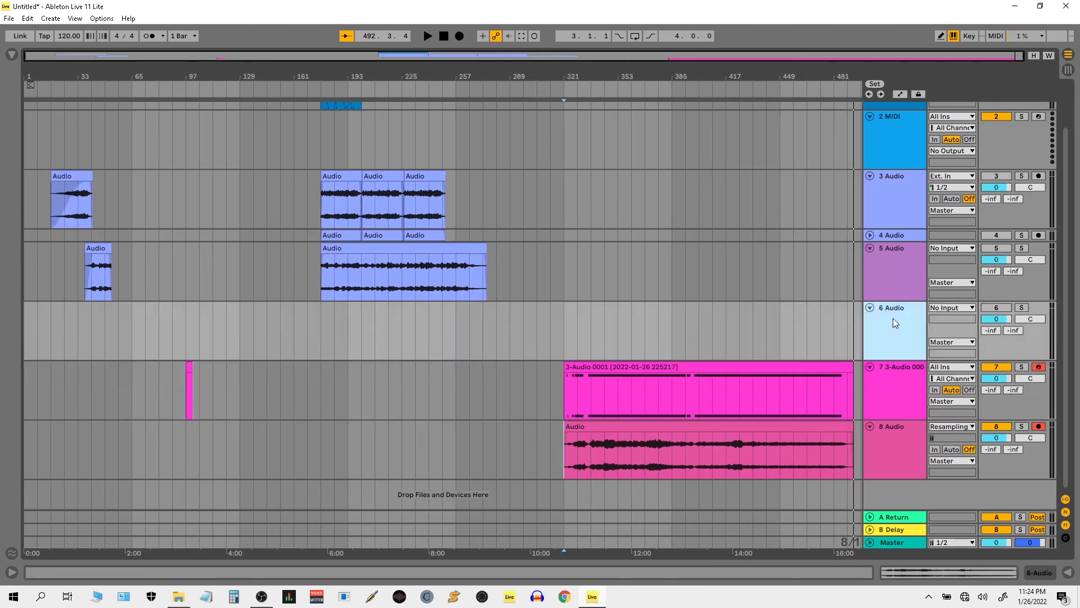
{"action": "left_click", "coordinate": [1068, 572]}
{"action": "left_click", "coordinate": [794, 461]}
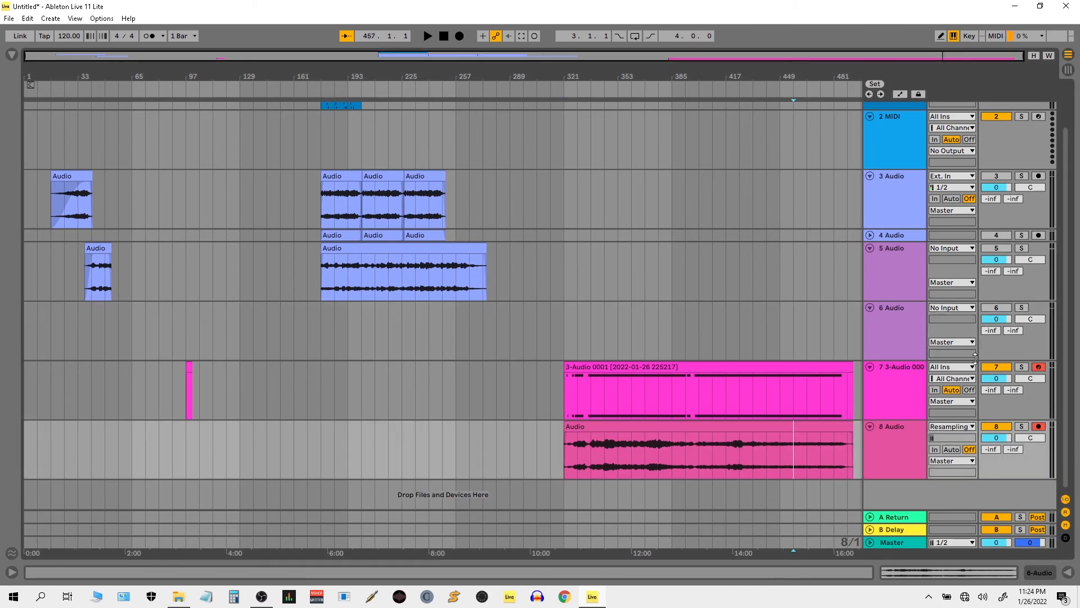
{"action": "left_click", "coordinate": [995, 370]}
{"action": "left_click_drag", "start_coordinate": [783, 463], "coordinate": [802, 463]}
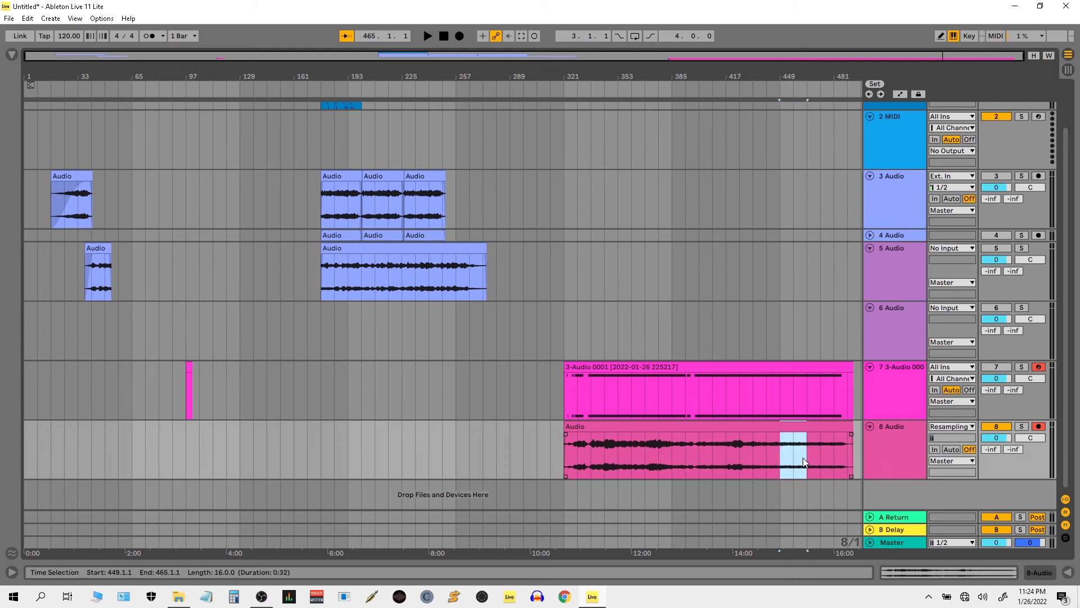
{"action": "key", "text": "ctrl+l"}
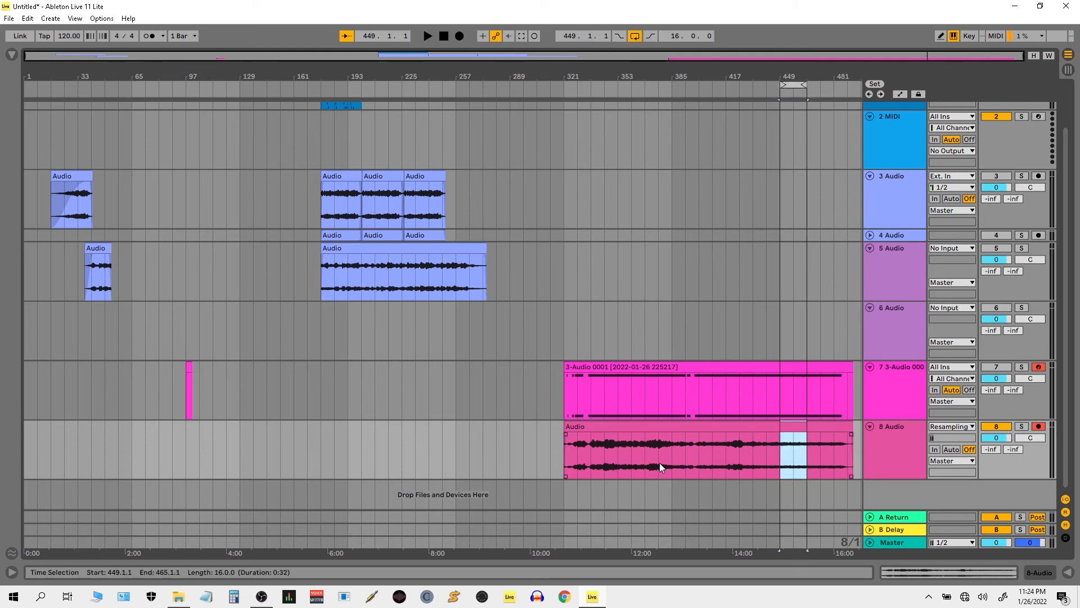
Copy bars 401–409 of the 8 Audio recording to bar 449 on track 6 Audio, and play it with that track active
{"action": "left_click_drag", "start_coordinate": [699, 458], "coordinate": [713, 458]}
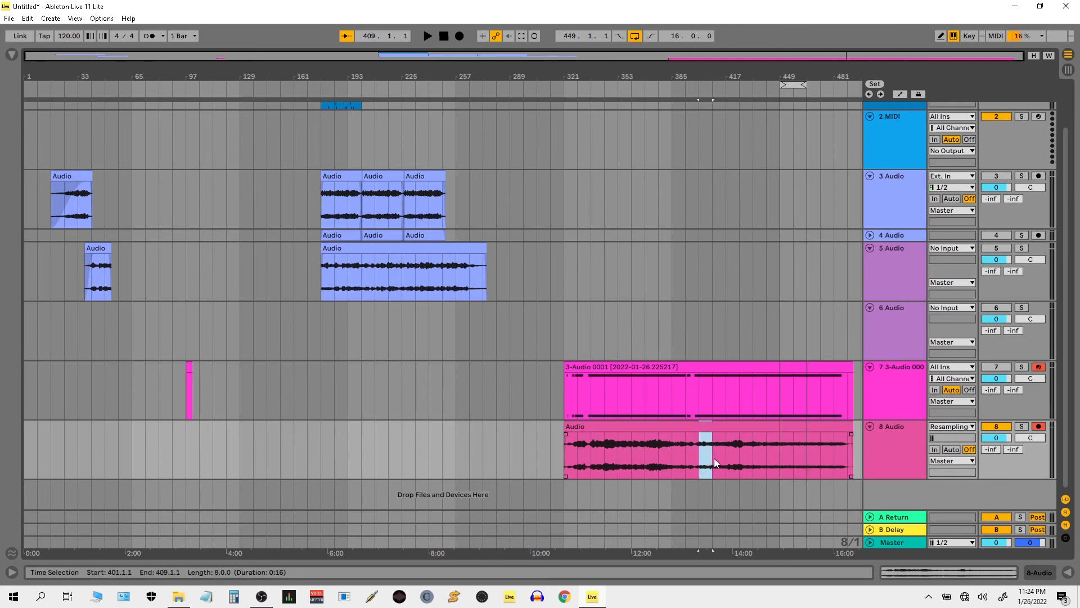
{"action": "left_click_drag", "start_coordinate": [777, 374], "coordinate": [795, 323]}
{"action": "left_click", "coordinate": [994, 308]}
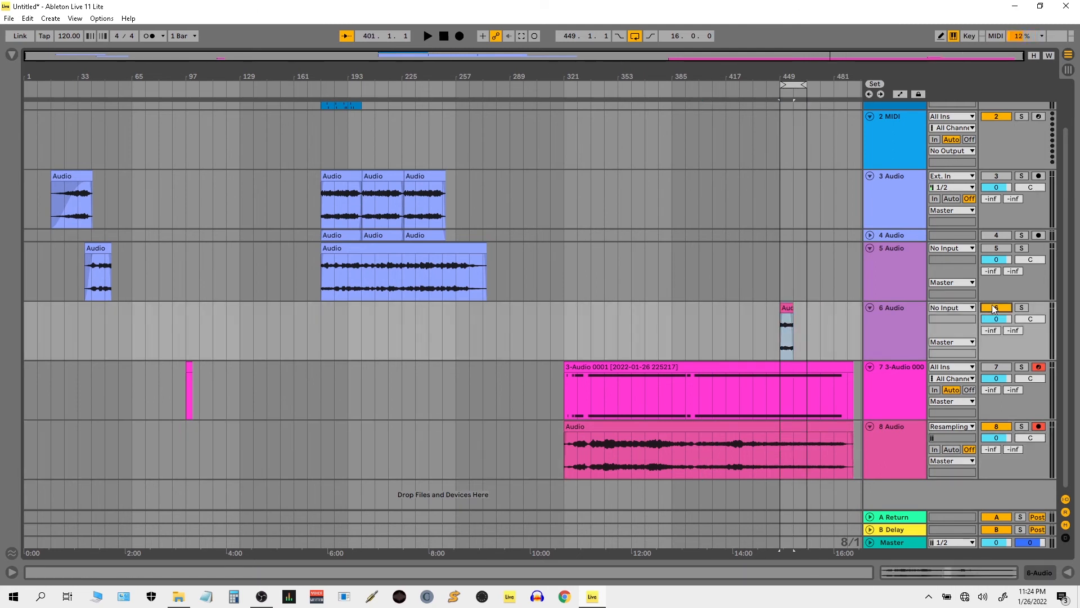
{"action": "key", "text": "space"}
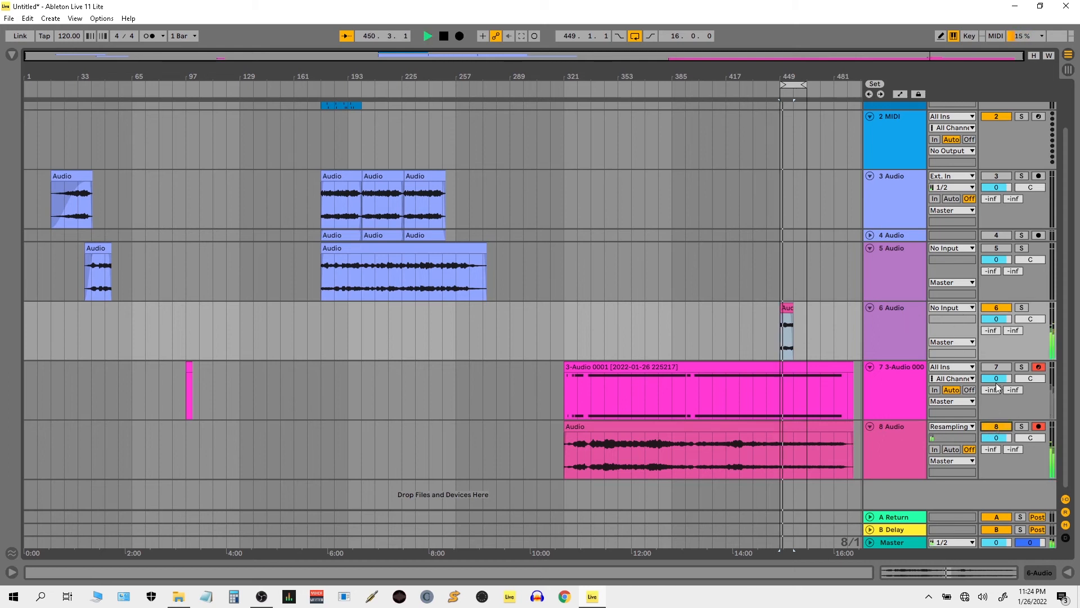
Duplicate the eight-bar clip on track 6 Audio so it fills the loop through bar 465
{"action": "left_click_drag", "start_coordinate": [788, 78], "coordinate": [788, 121]}
{"action": "left_click_drag", "start_coordinate": [796, 79], "coordinate": [621, 61]}
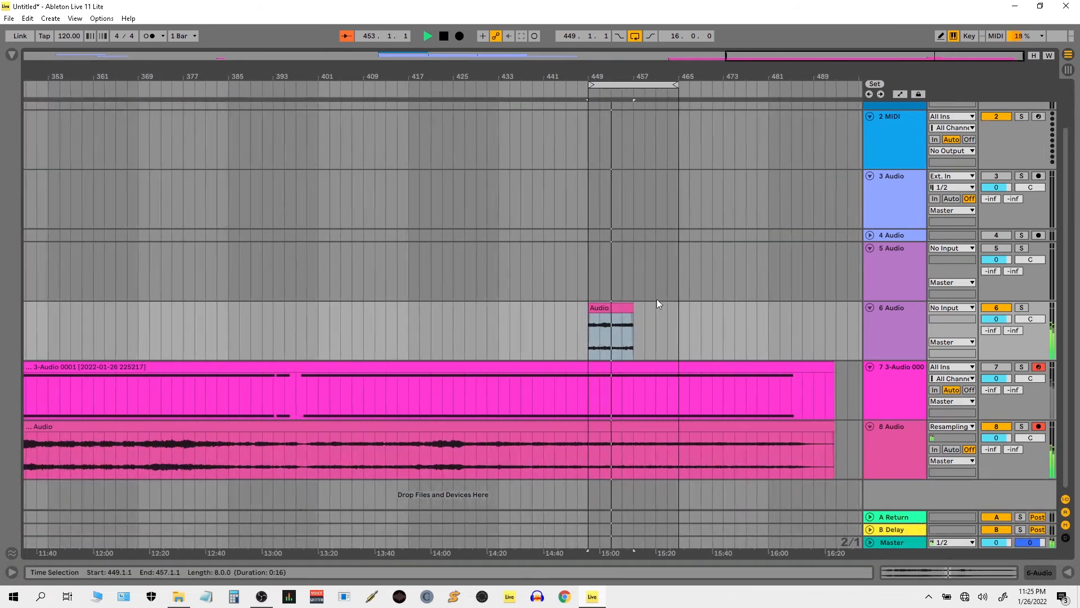
{"action": "left_click", "coordinate": [609, 306]}
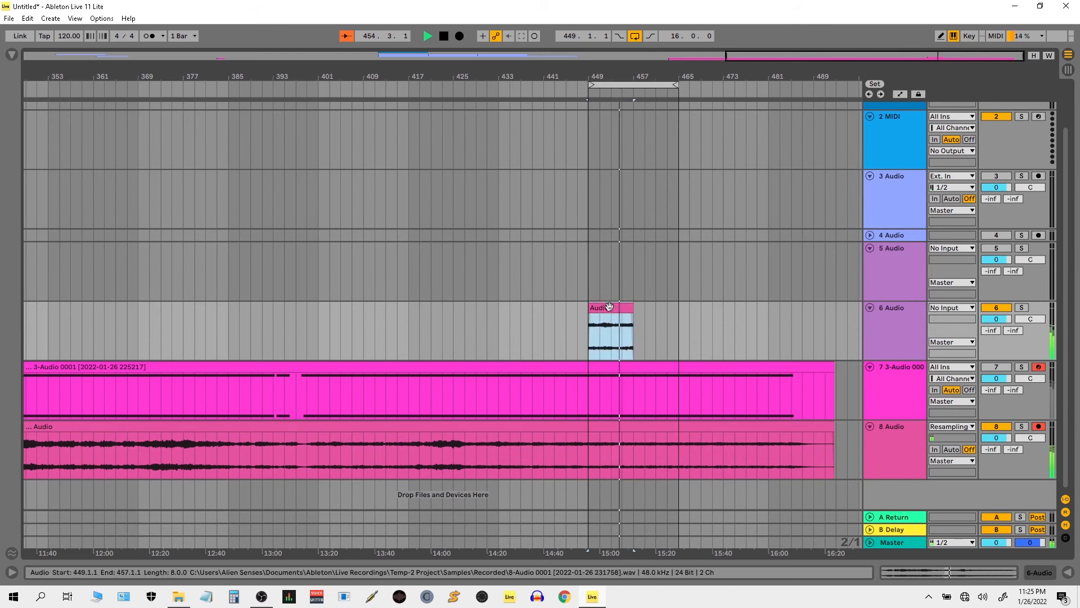
{"action": "key", "text": "ctrl+d"}
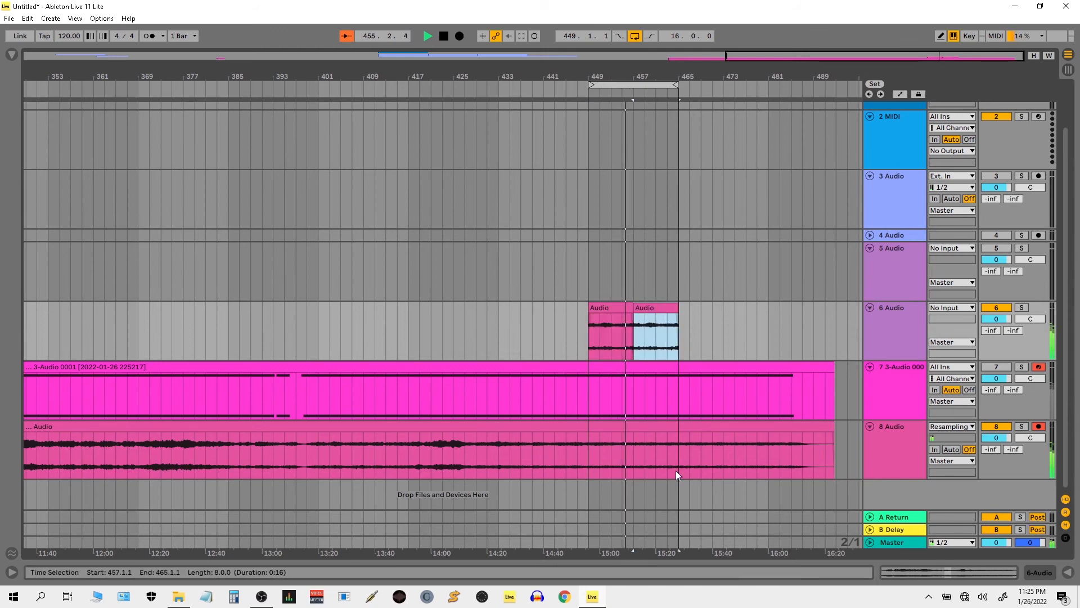
Copy an eight-bar section of the long 5 Audio clip to bar 449 on the same track, duplicate it, and stop playback
{"action": "left_click_drag", "start_coordinate": [555, 69], "coordinate": [771, 68]}
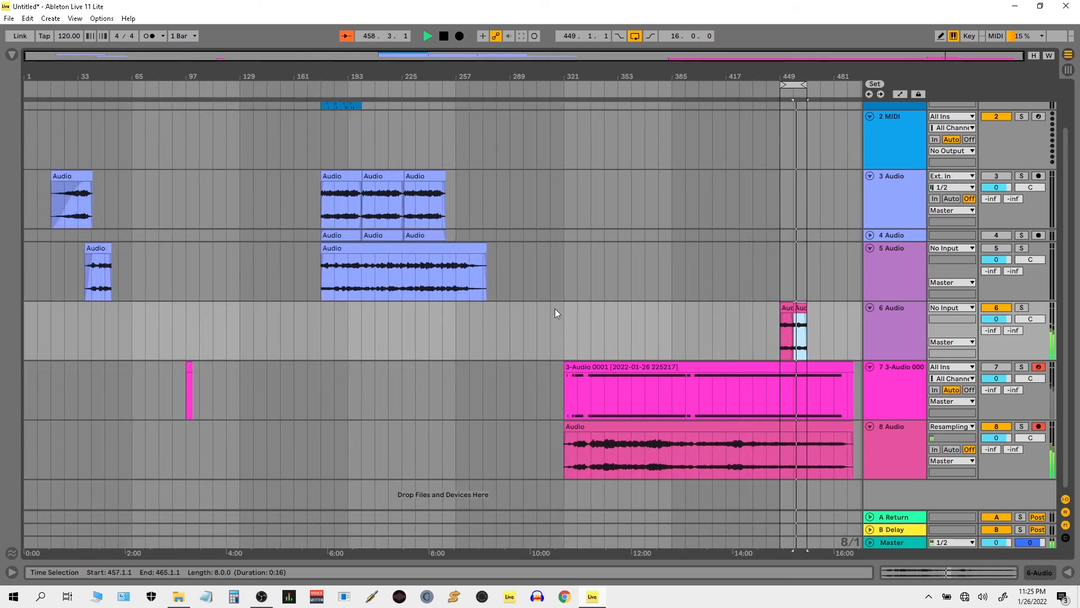
{"action": "left_click_drag", "start_coordinate": [443, 278], "coordinate": [785, 284]}
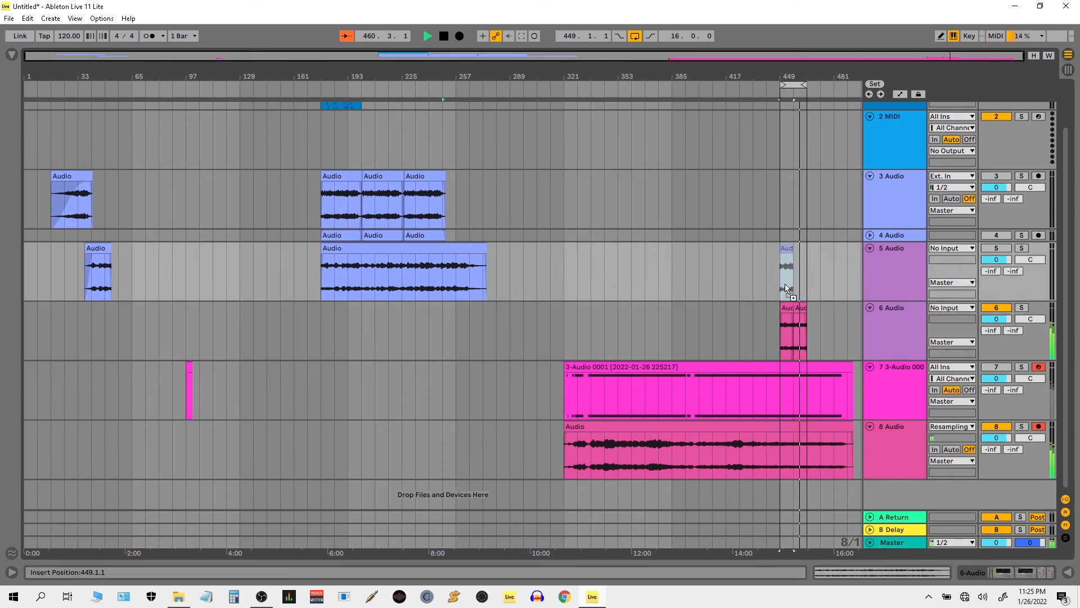
{"action": "key", "text": "ctrl+d"}
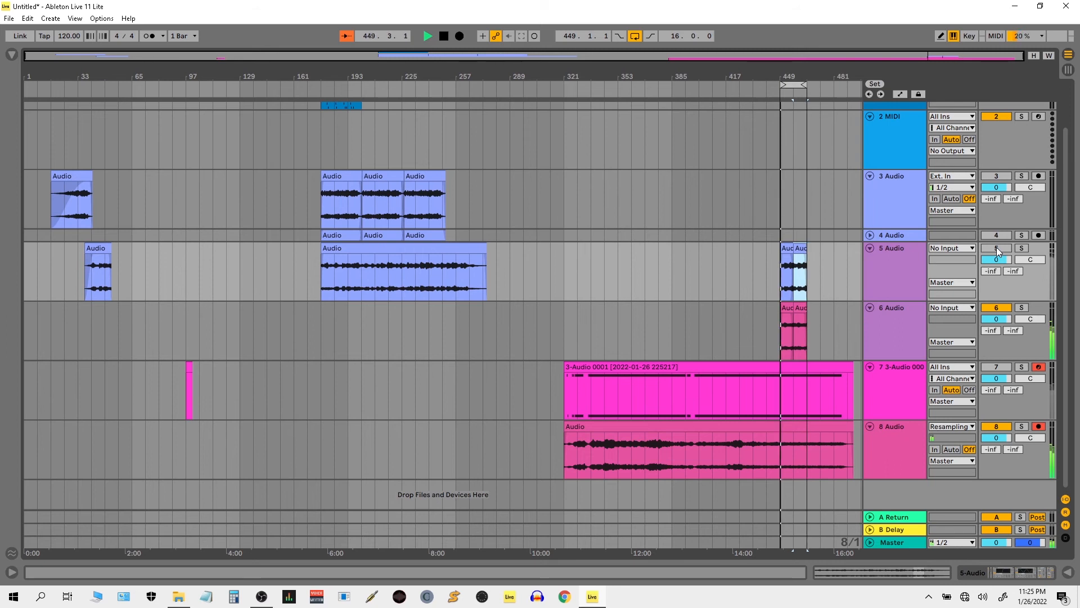
{"action": "key", "text": "space"}
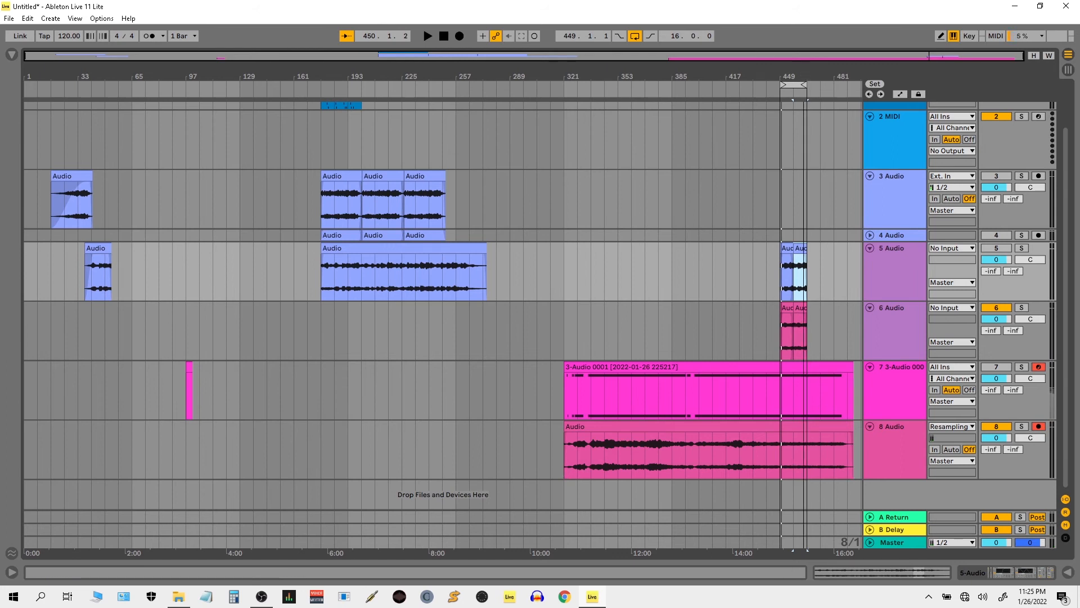
{"action": "left_click_drag", "start_coordinate": [806, 76], "coordinate": [784, 366]}
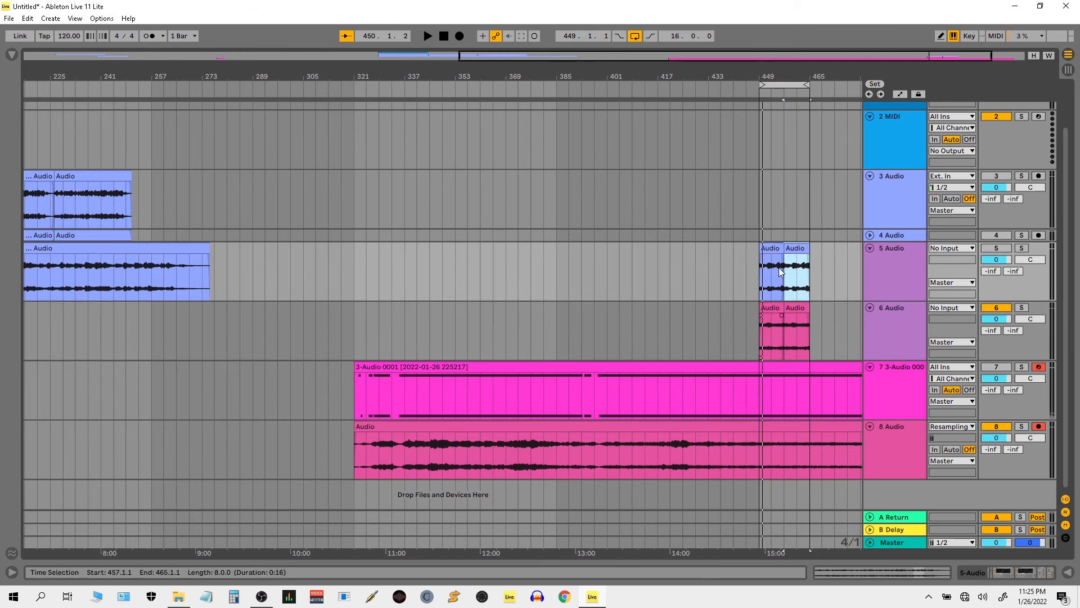
Activate the 5 Audio track, play the loop with it, and show the track's effect devices
{"action": "left_click", "coordinate": [1005, 251]}
{"action": "key", "text": "space"}
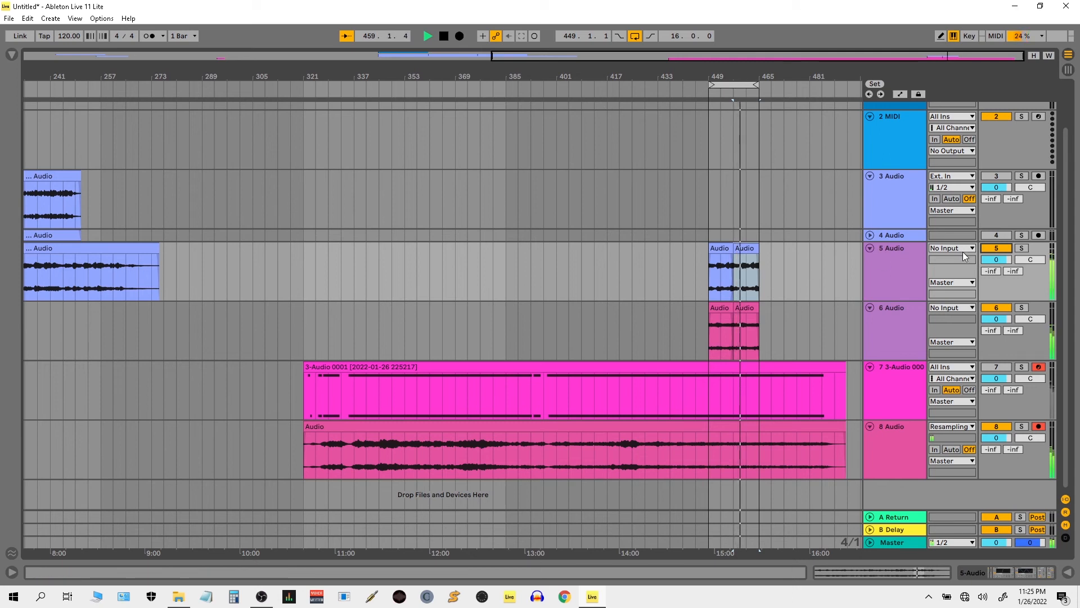
{"action": "double_click", "coordinate": [910, 261]}
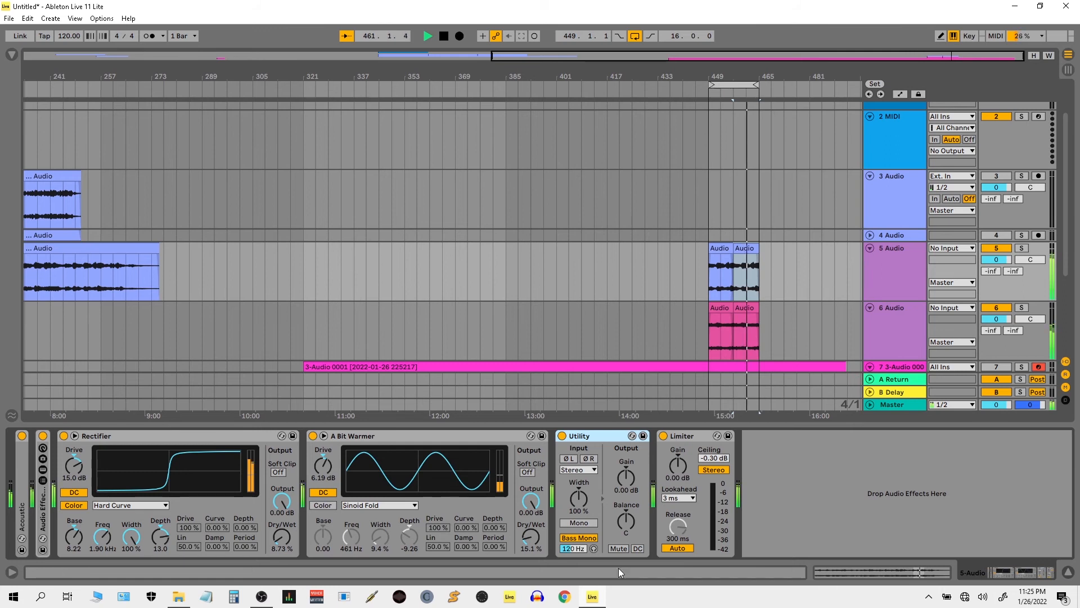
Compare the two chains below DRY in the Audio Effect Rack by toggling them, and set the middle chain's volume to -3.0 dB
{"action": "double_click", "coordinate": [48, 509]}
{"action": "left_click", "coordinate": [171, 494]}
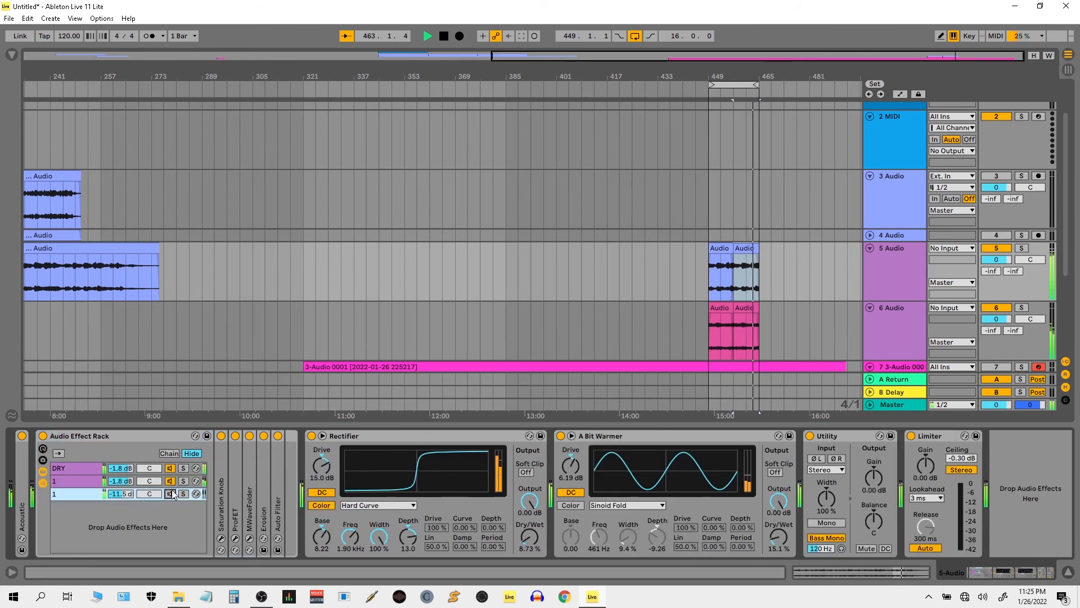
{"action": "left_click", "coordinate": [171, 481]}
{"action": "left_click", "coordinate": [171, 494]}
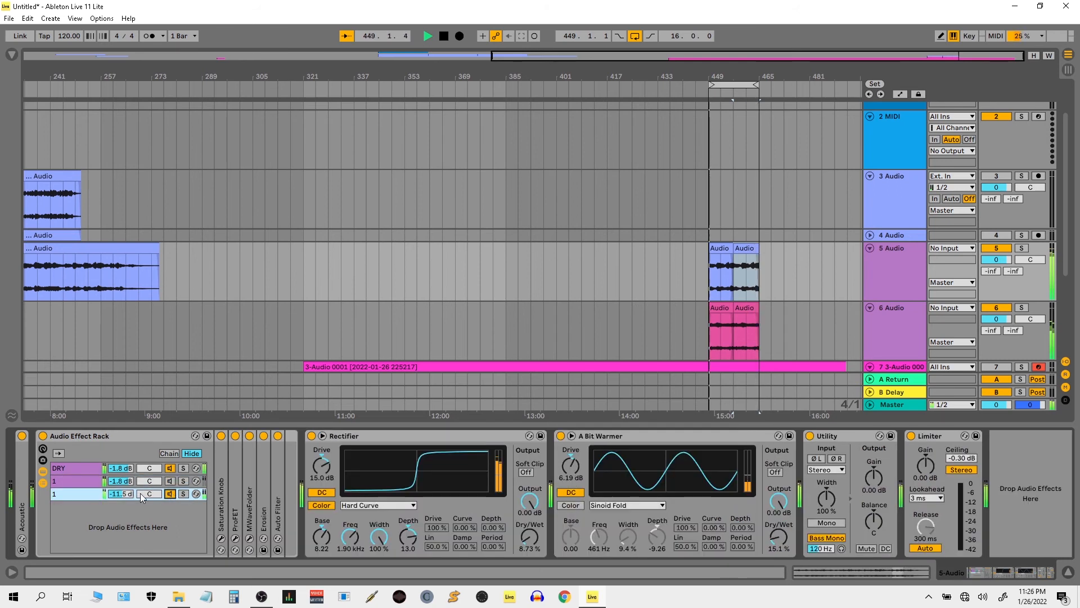
{"action": "left_click", "coordinate": [169, 482]}
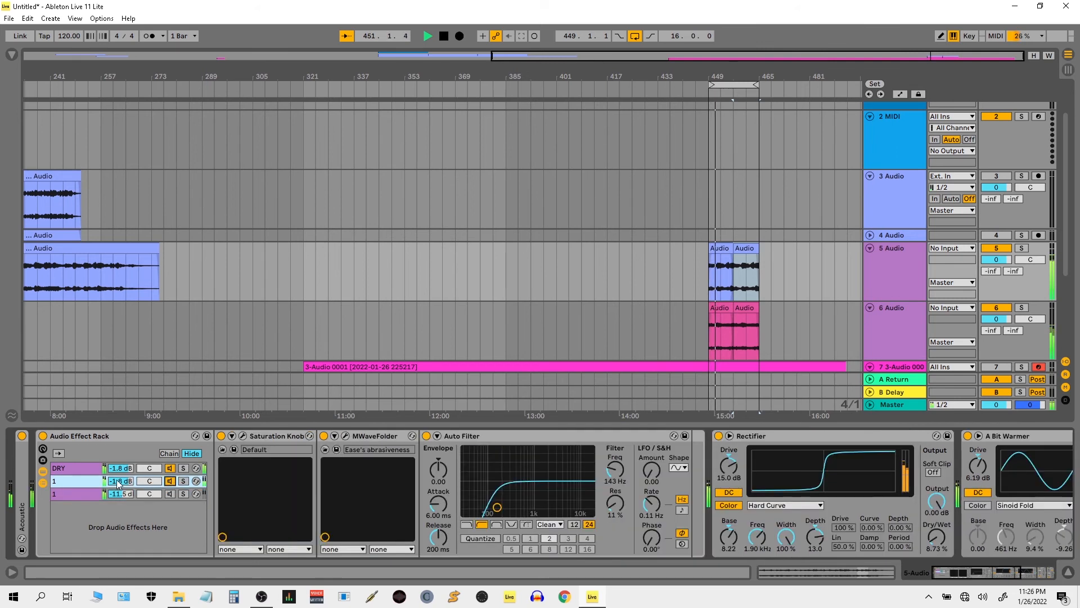
{"action": "left_click_drag", "start_coordinate": [119, 482], "coordinate": [119, 487]}
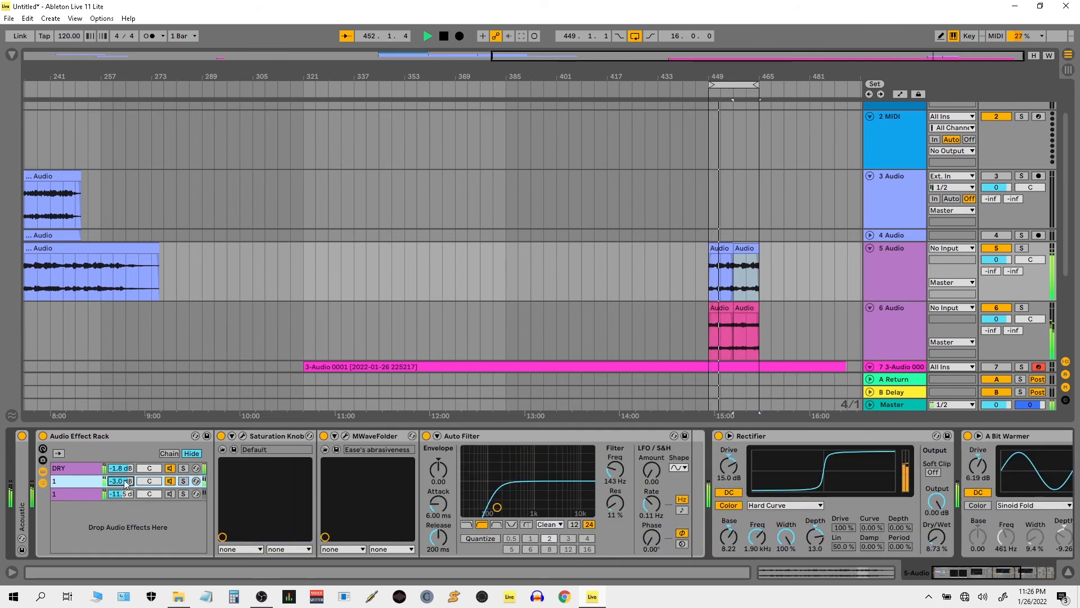
{"action": "left_click", "coordinate": [1067, 572]}
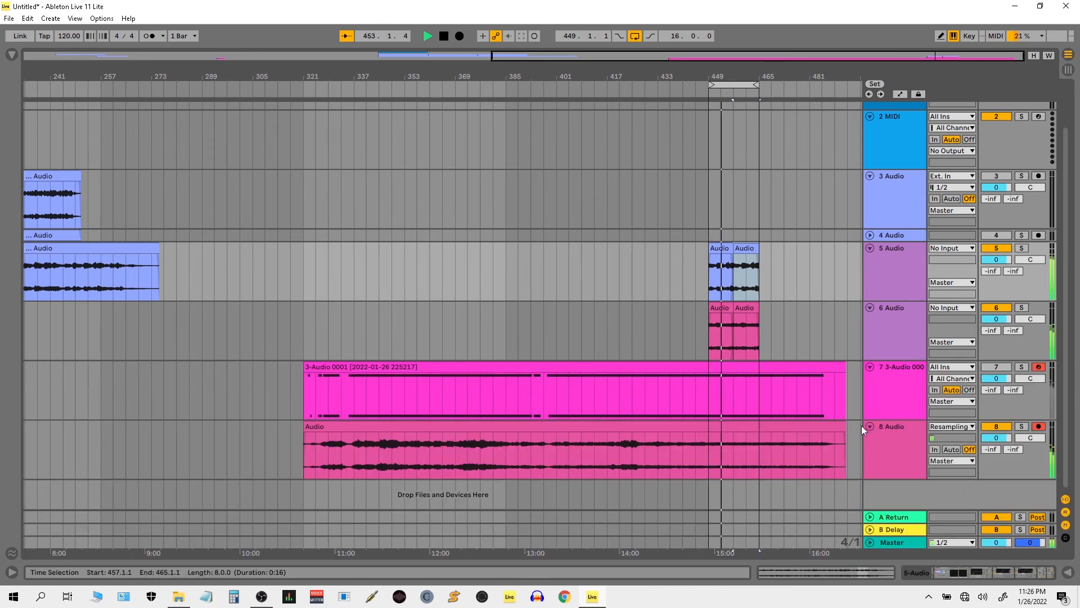
Move the 7 3-Audio 0001 track up so it sits directly below the 2 MIDI track
{"action": "left_click", "coordinate": [900, 387]}
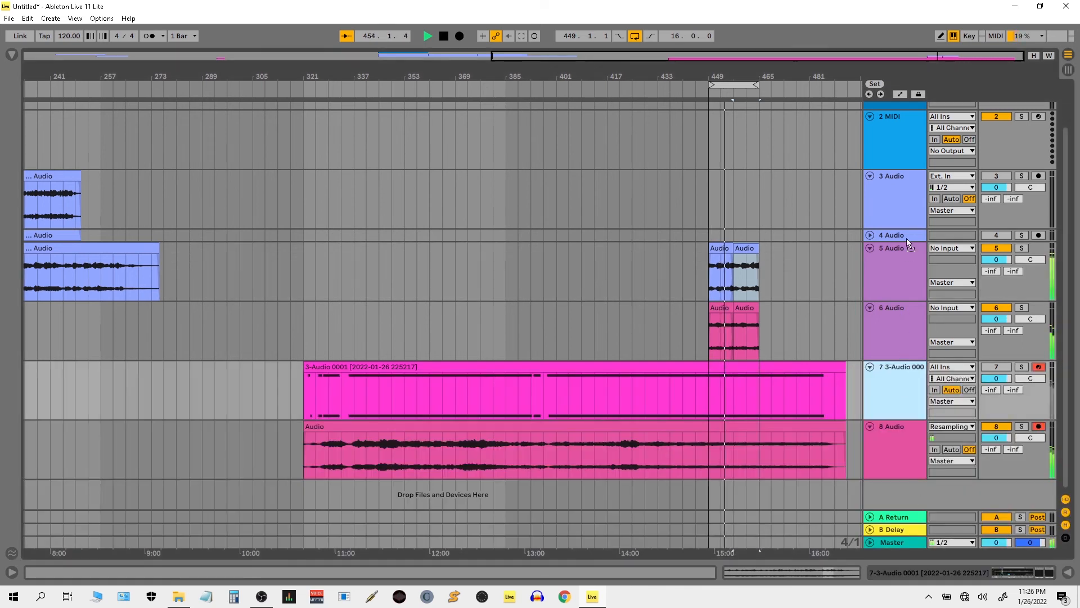
{"action": "left_click_drag", "start_coordinate": [904, 168], "coordinate": [913, 214]}
{"action": "left_click_drag", "start_coordinate": [765, 76], "coordinate": [652, 124]}
{"action": "scroll", "coordinate": [895, 443], "scroll_direction": "down", "scroll_amount": 2}
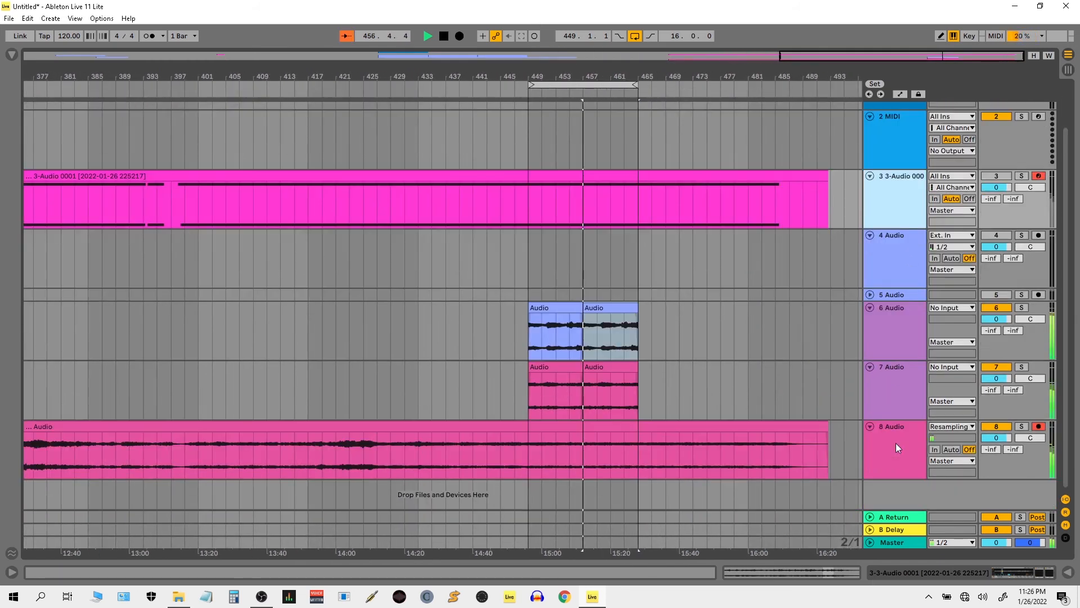
Fold the 7 Audio track and try to insert a new MIDI track below 8 Audio
{"action": "left_click", "coordinate": [870, 367]}
{"action": "right_click", "coordinate": [900, 486]}
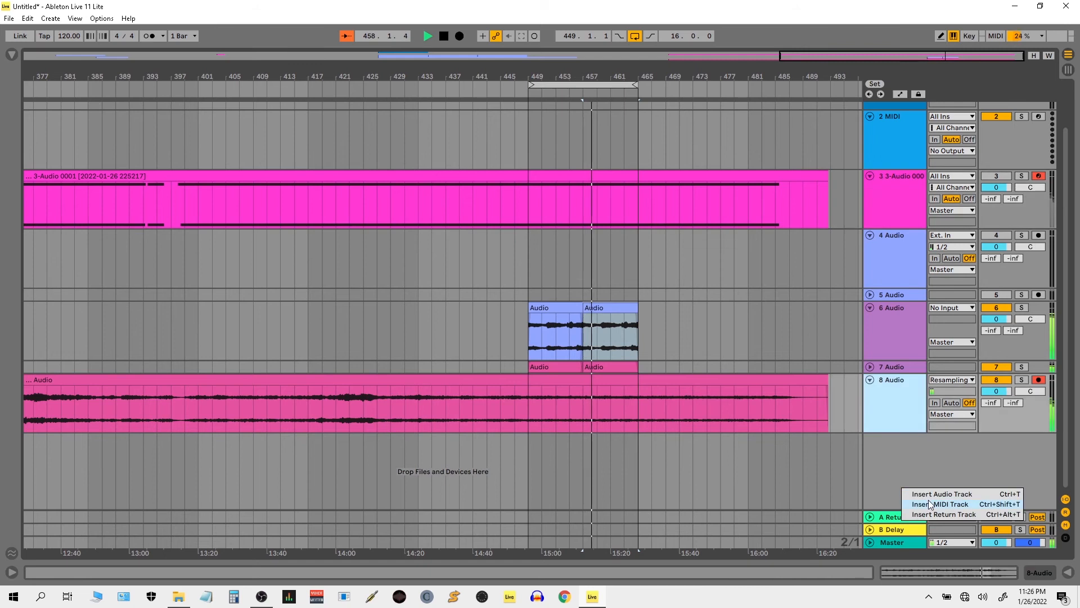
{"action": "left_click", "coordinate": [926, 499]}
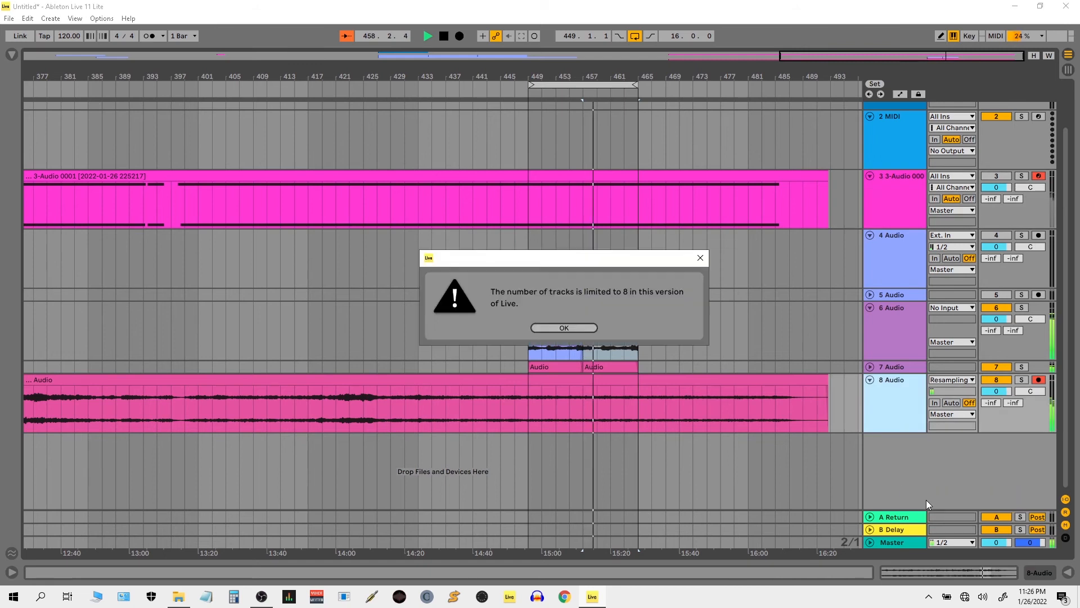
{"action": "left_click", "coordinate": [548, 330]}
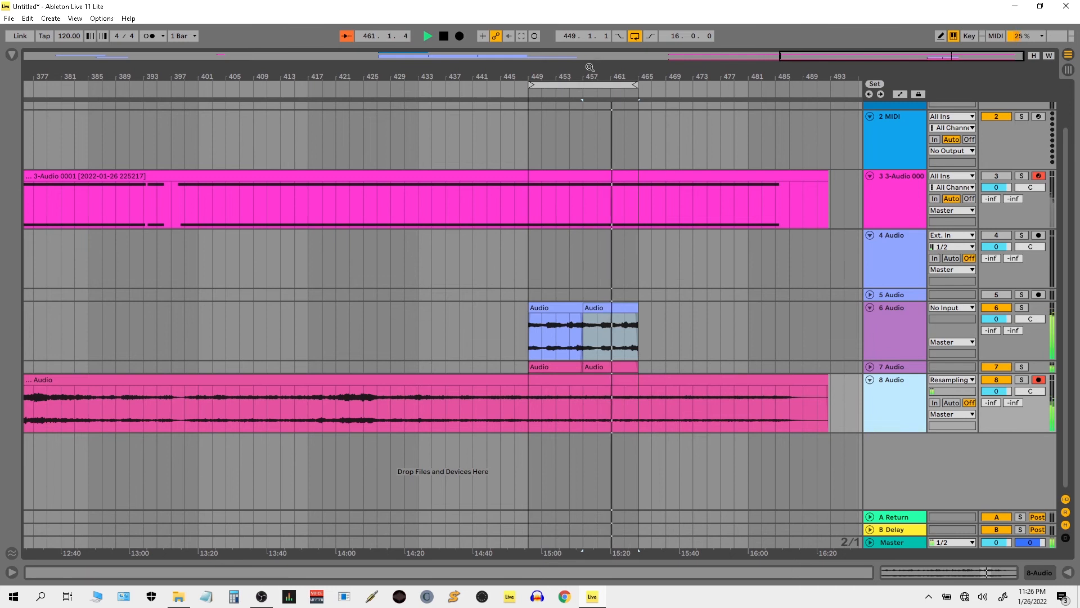
Move the empty 2 MIDI track down to the end of the track list, below the resampling track
{"action": "key", "text": "w"}
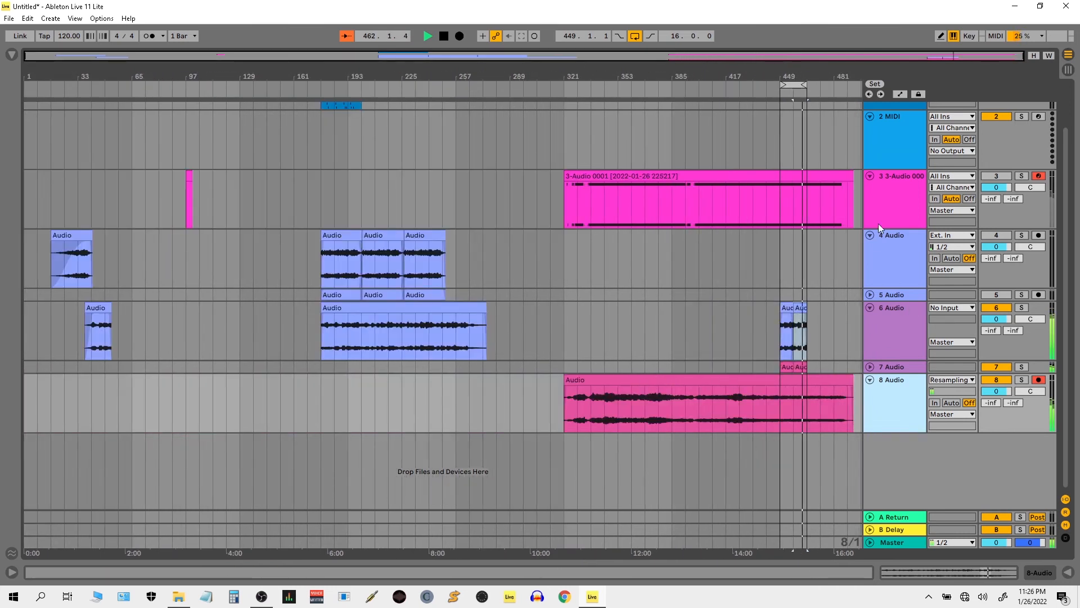
{"action": "left_click", "coordinate": [883, 144]}
{"action": "left_click_drag", "start_coordinate": [912, 352], "coordinate": [929, 457]}
Load the DecentSampler plug-in onto the empty 8 MIDI track
{"action": "left_click", "coordinate": [11, 57]}
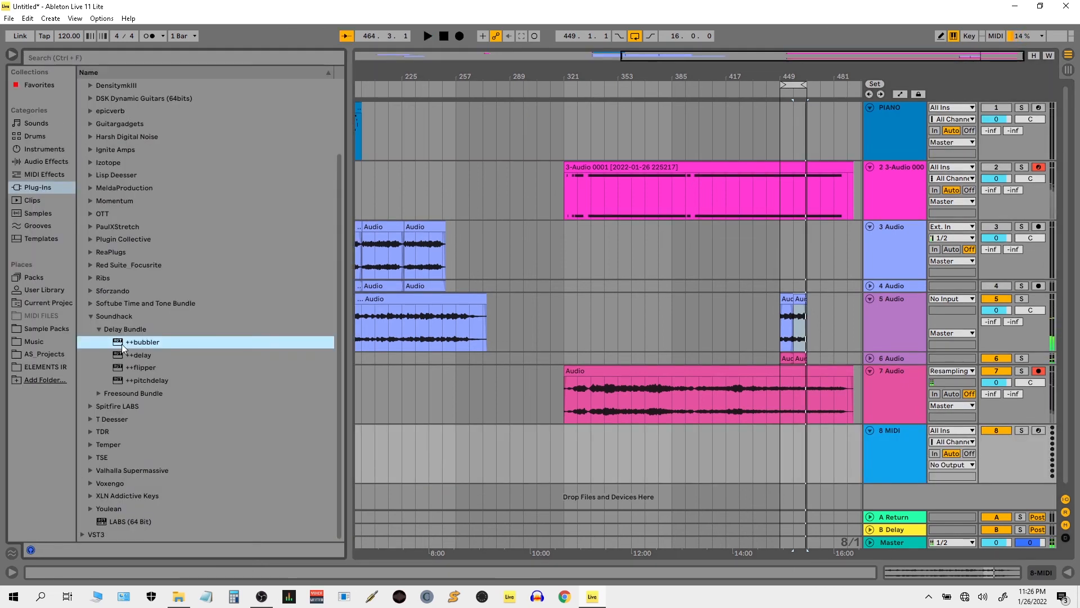
{"action": "scroll", "coordinate": [86, 128], "scroll_direction": "up", "scroll_amount": 3}
{"action": "left_click", "coordinate": [90, 153]}
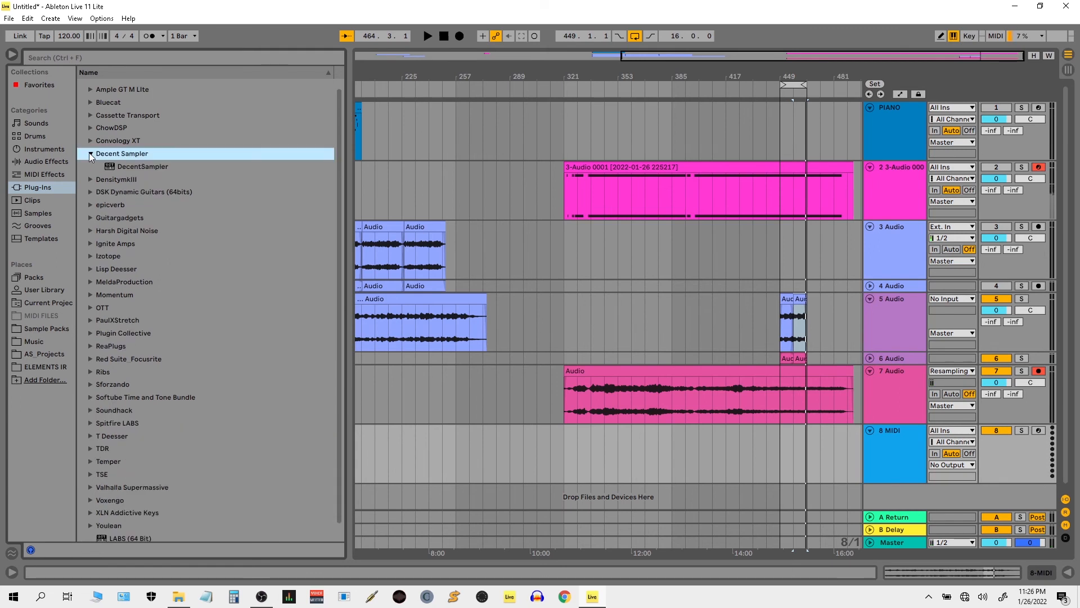
{"action": "left_click", "coordinate": [130, 167]}
{"action": "left_click_drag", "start_coordinate": [894, 458], "coordinate": [895, 458]}
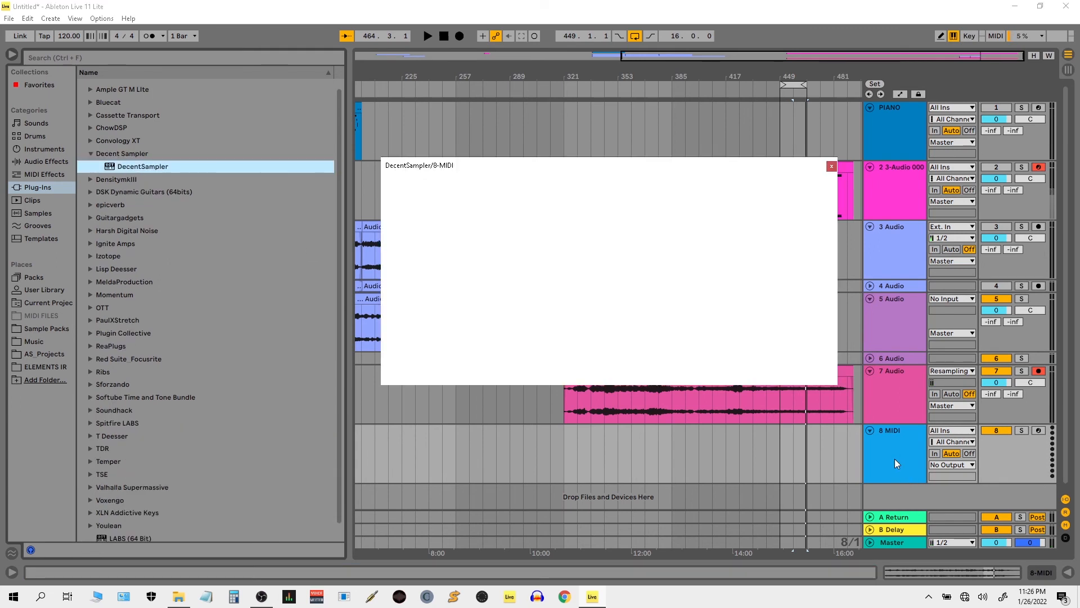
Load the recent preset NFO Chamber Strings Longs in DecentSampler, and solo its track to audition the sound
{"action": "left_click", "coordinate": [826, 188]}
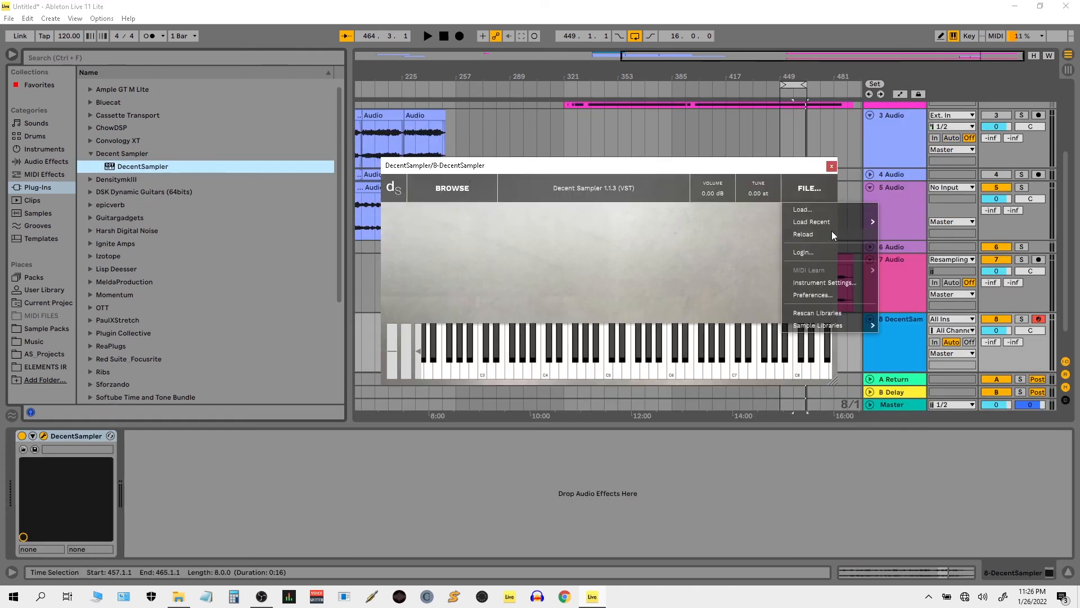
{"action": "mouse_move", "coordinate": [833, 224]}
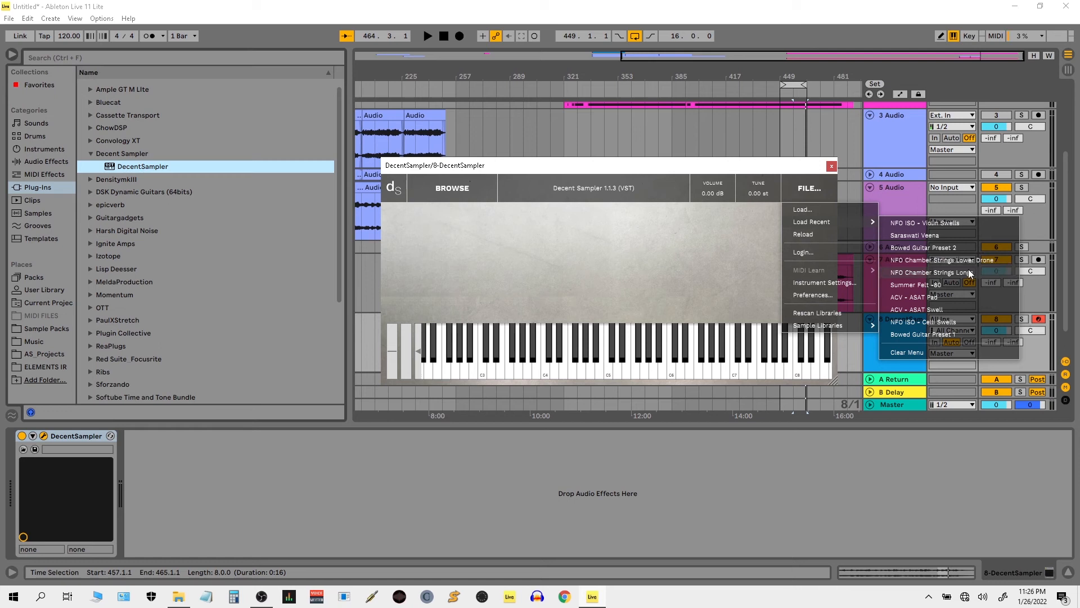
{"action": "left_click", "coordinate": [939, 272]}
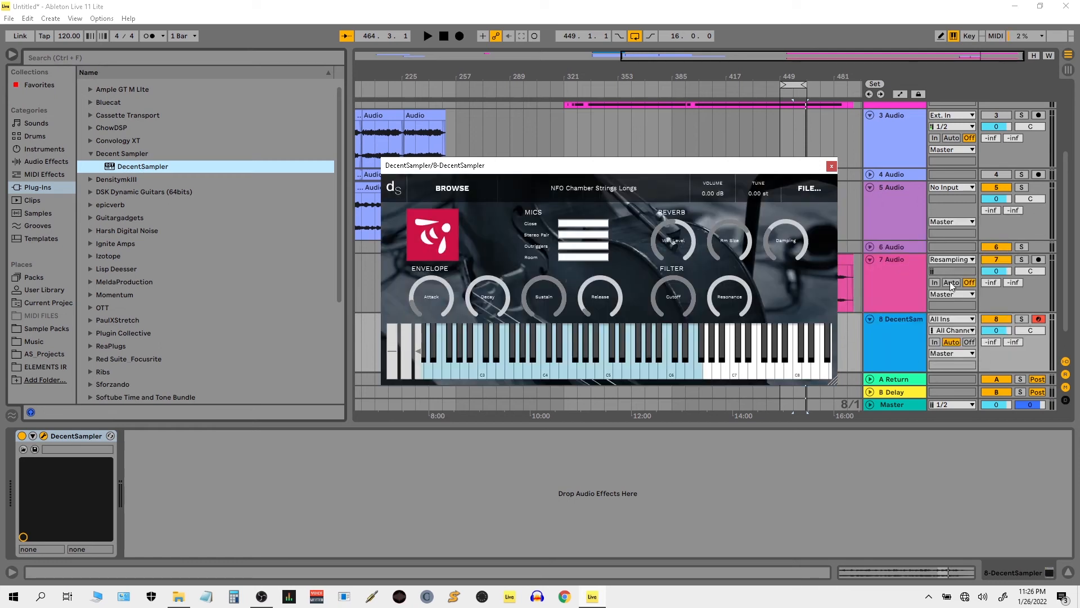
{"action": "left_click", "coordinate": [1021, 319]}
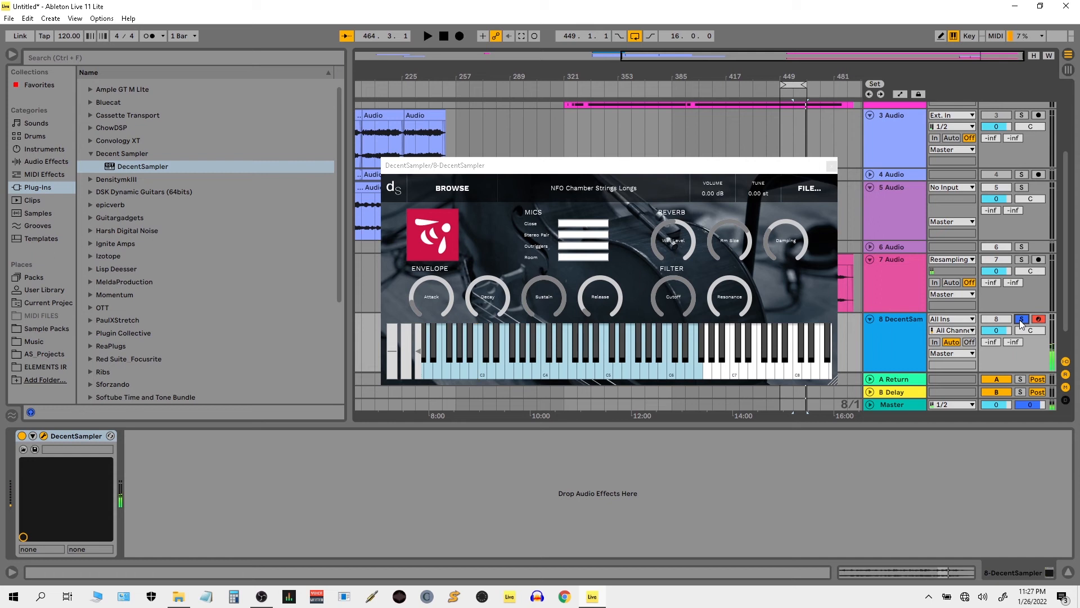
{"action": "left_click", "coordinate": [831, 166]}
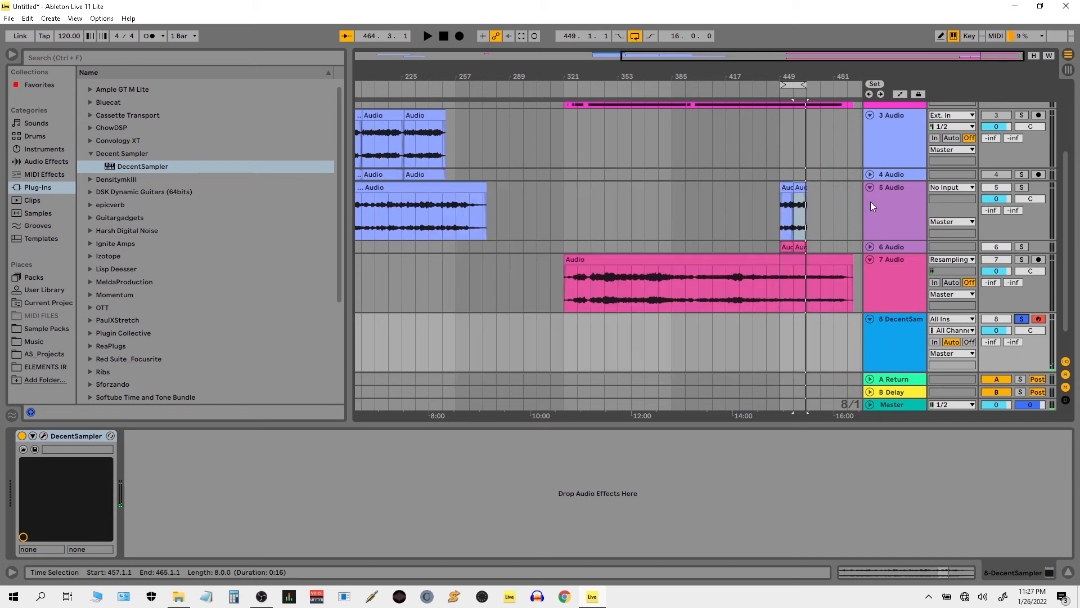
Copy the MConvolutionEZ reverb from the 2 3-Audio 0001 track and paste it after DecentSampler on track 8
{"action": "left_click", "coordinate": [900, 259]}
{"action": "scroll", "coordinate": [902, 174], "scroll_direction": "up", "scroll_amount": 3}
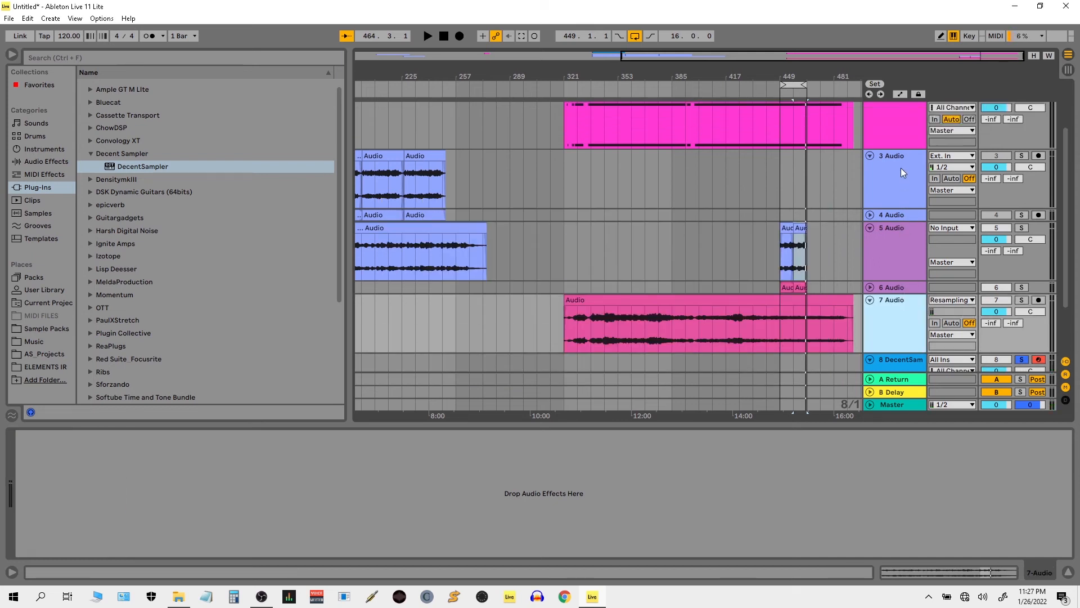
{"action": "left_click", "coordinate": [897, 129]}
{"action": "right_click", "coordinate": [579, 437]}
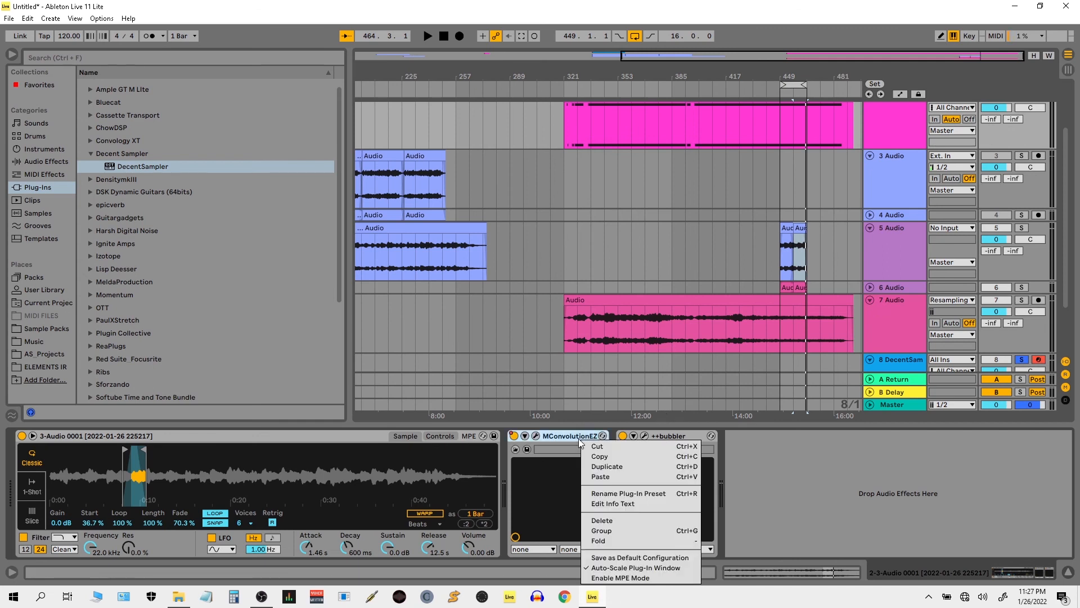
{"action": "left_click", "coordinate": [598, 457]}
{"action": "scroll", "coordinate": [914, 366], "scroll_direction": "down", "scroll_amount": 4}
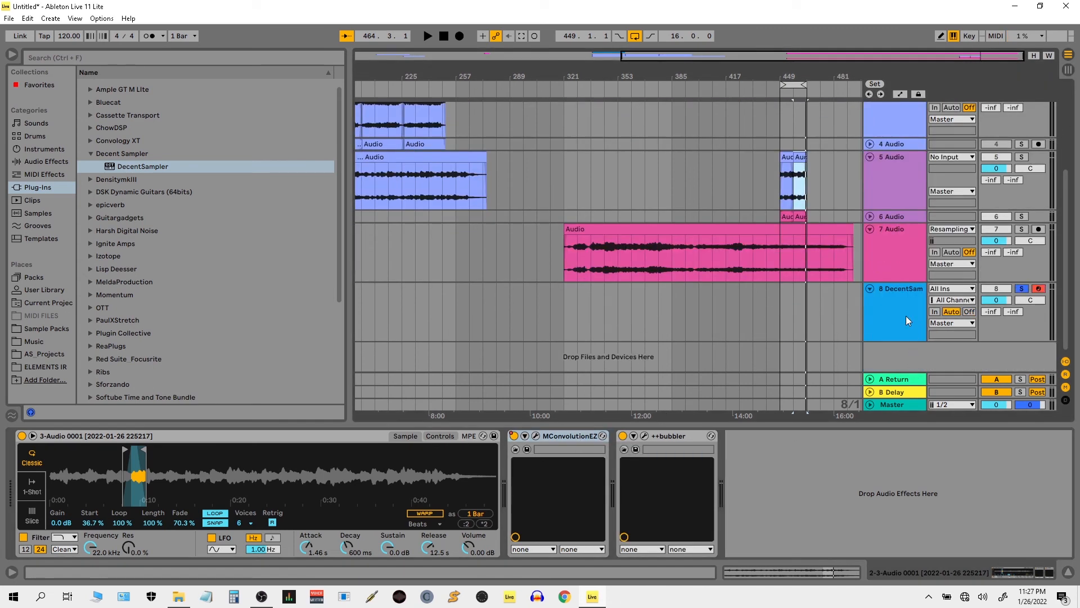
{"action": "left_click", "coordinate": [906, 316]}
{"action": "right_click", "coordinate": [433, 477]}
{"action": "left_click", "coordinate": [447, 487]}
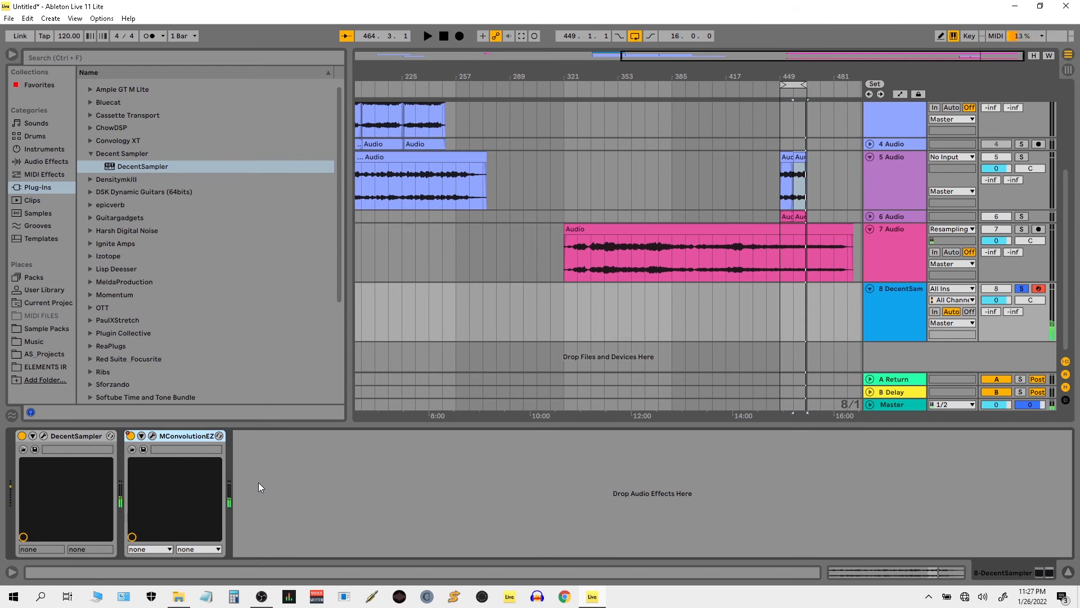
Play the loop from bar 449, unsolo the DecentSampler track, and mute the 5 Audio track
{"action": "left_click", "coordinate": [781, 308]}
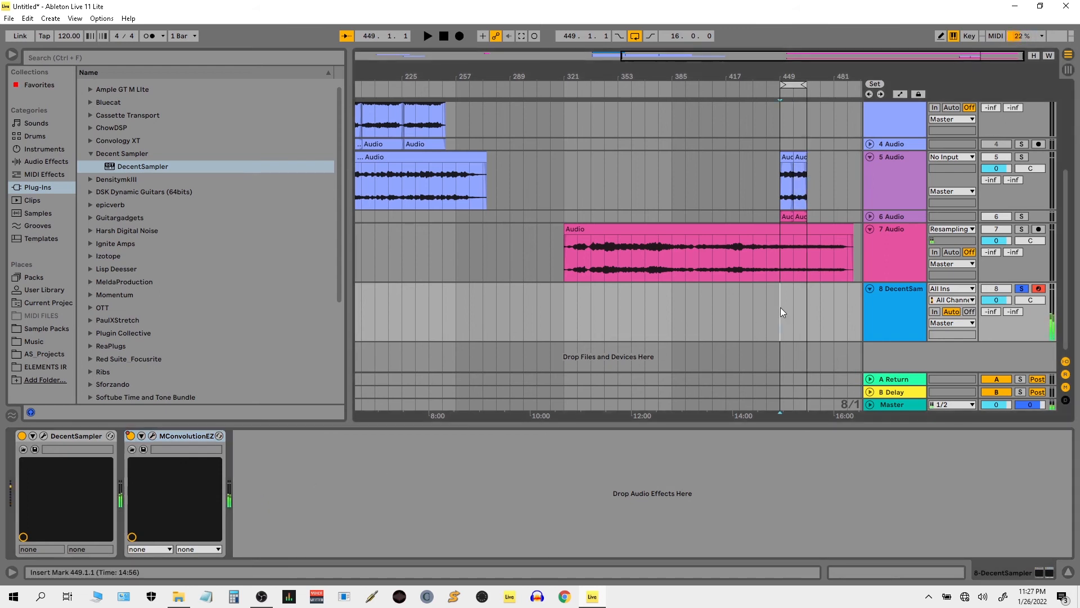
{"action": "key", "text": "space"}
{"action": "left_click", "coordinate": [1022, 290]}
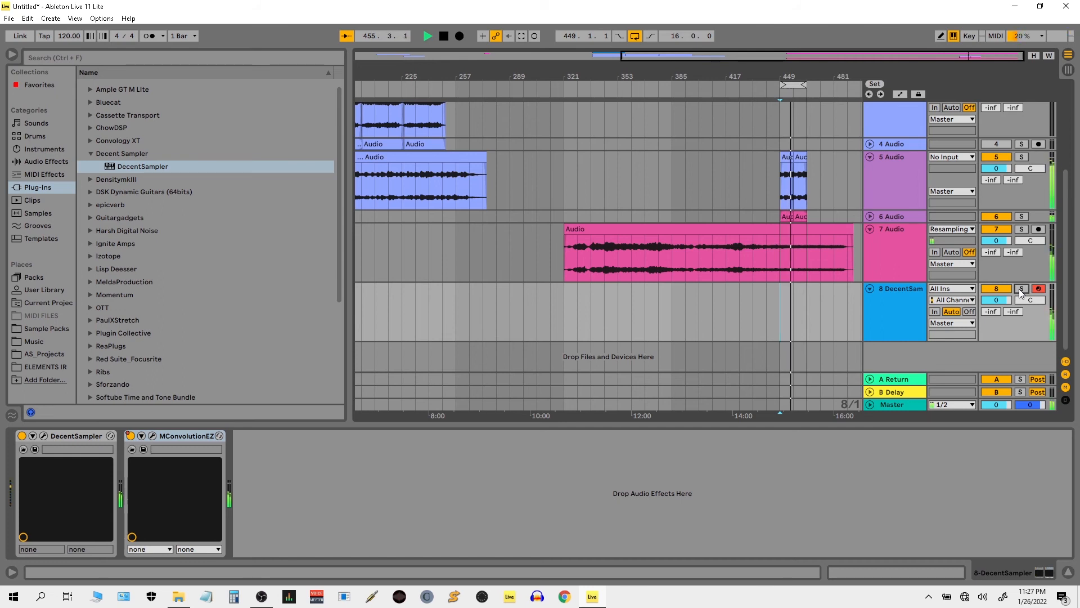
{"action": "left_click", "coordinate": [999, 158]}
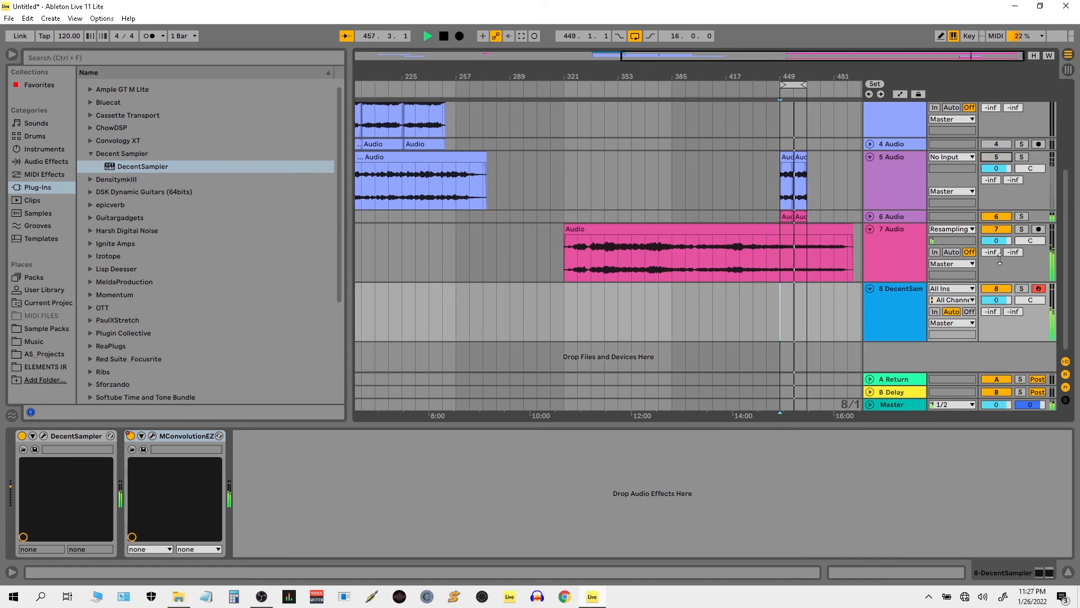
{"action": "key", "text": "z"}
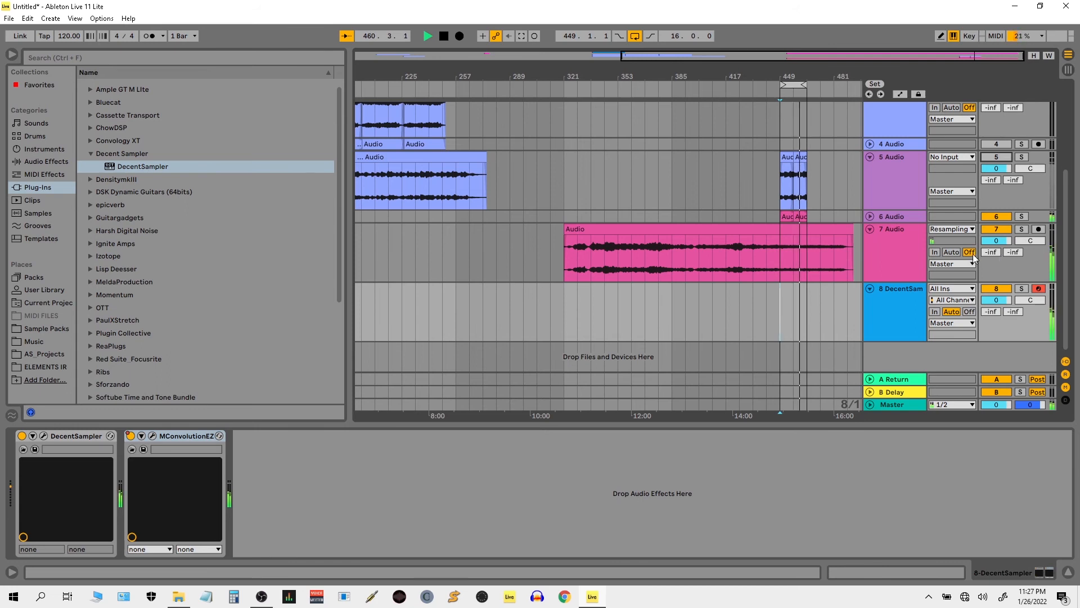
Unfold the 6 Audio track and solo it
{"action": "left_click", "coordinate": [871, 217]}
{"action": "left_click", "coordinate": [1021, 218]}
{"action": "left_click", "coordinate": [906, 232]}
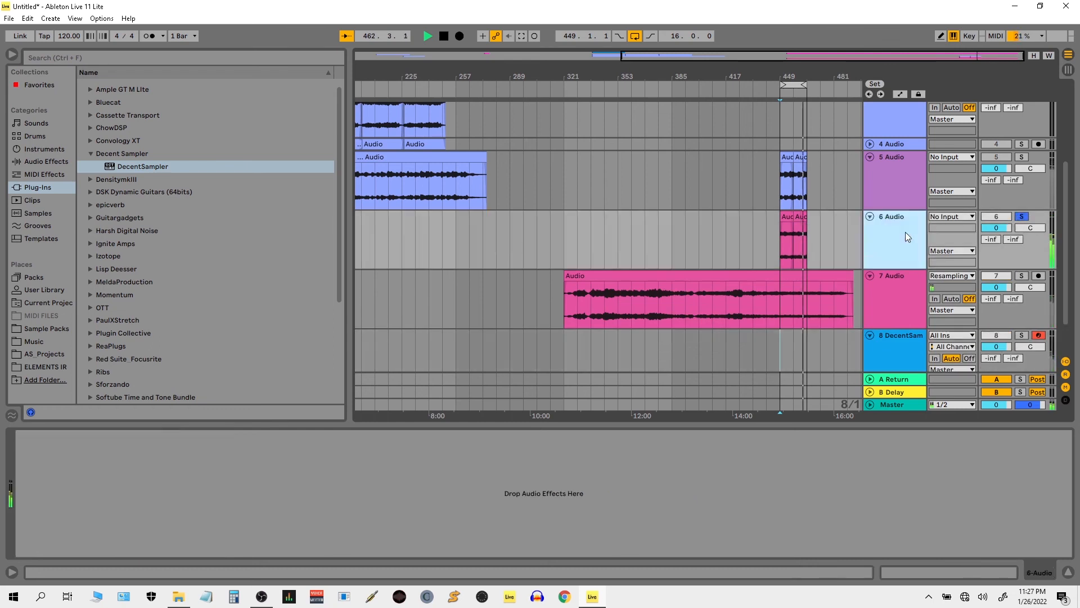
Load the Acoustic compressor preset onto the 6 Audio track, and unsolo the track to hear it in the mix
{"action": "left_click", "coordinate": [45, 161]}
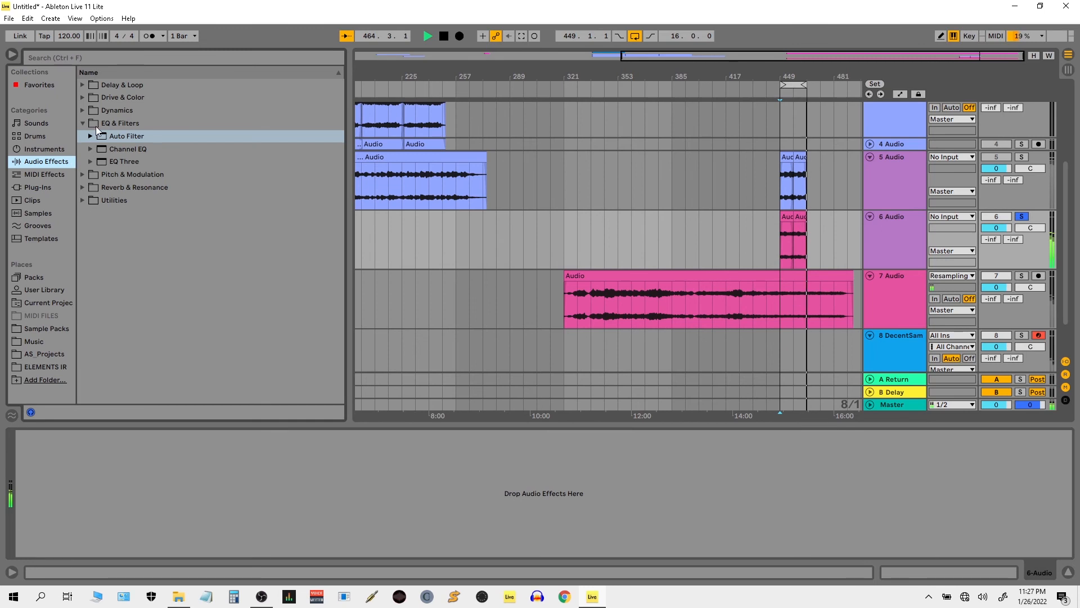
{"action": "left_click", "coordinate": [83, 111]}
{"action": "left_click", "coordinate": [92, 124]}
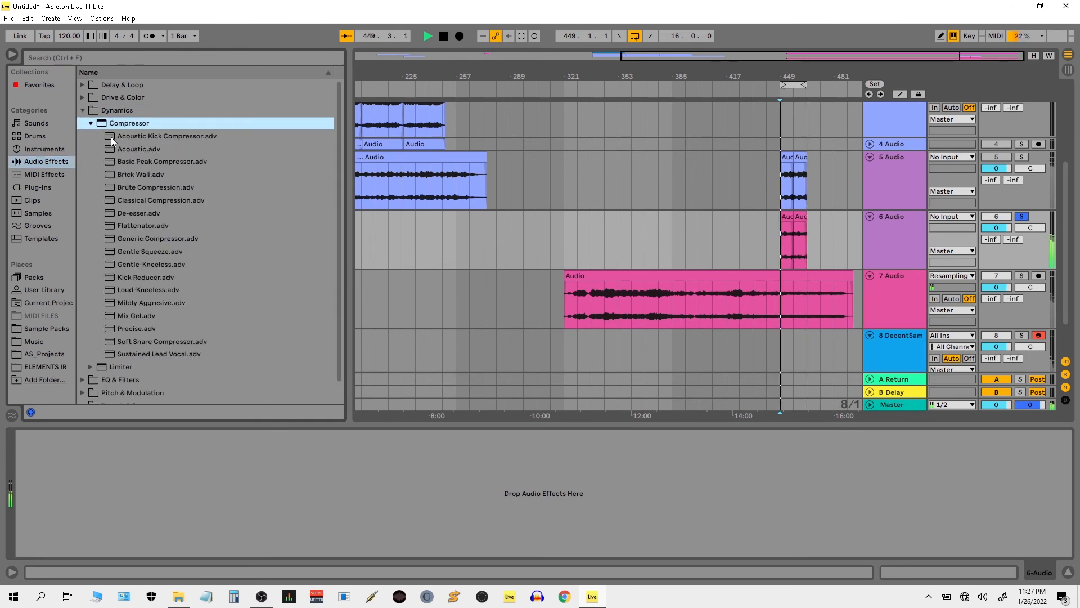
{"action": "left_click", "coordinate": [150, 149]}
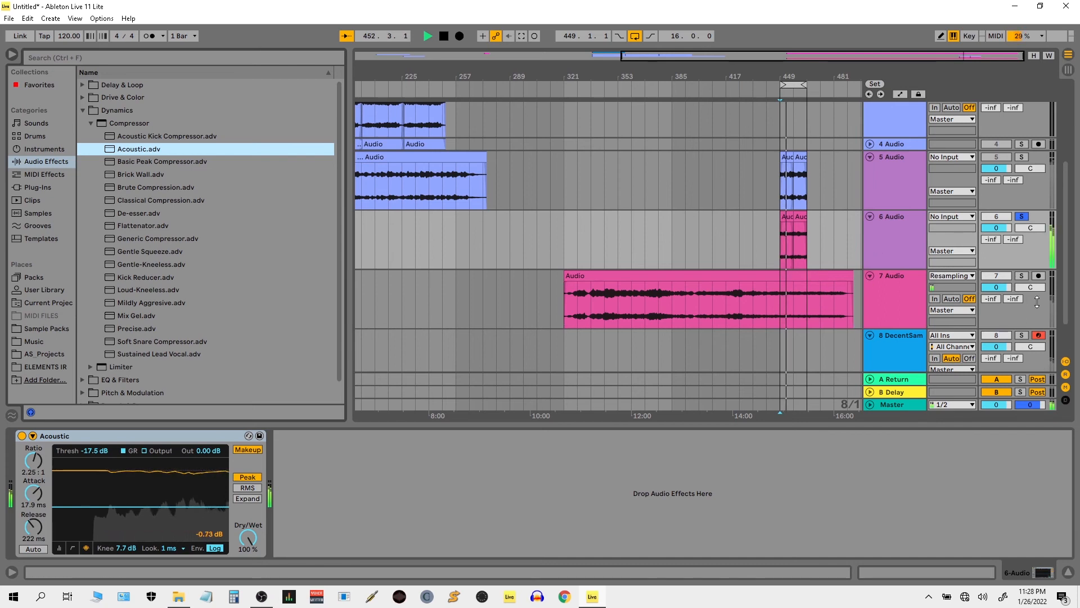
{"action": "left_click", "coordinate": [1022, 218]}
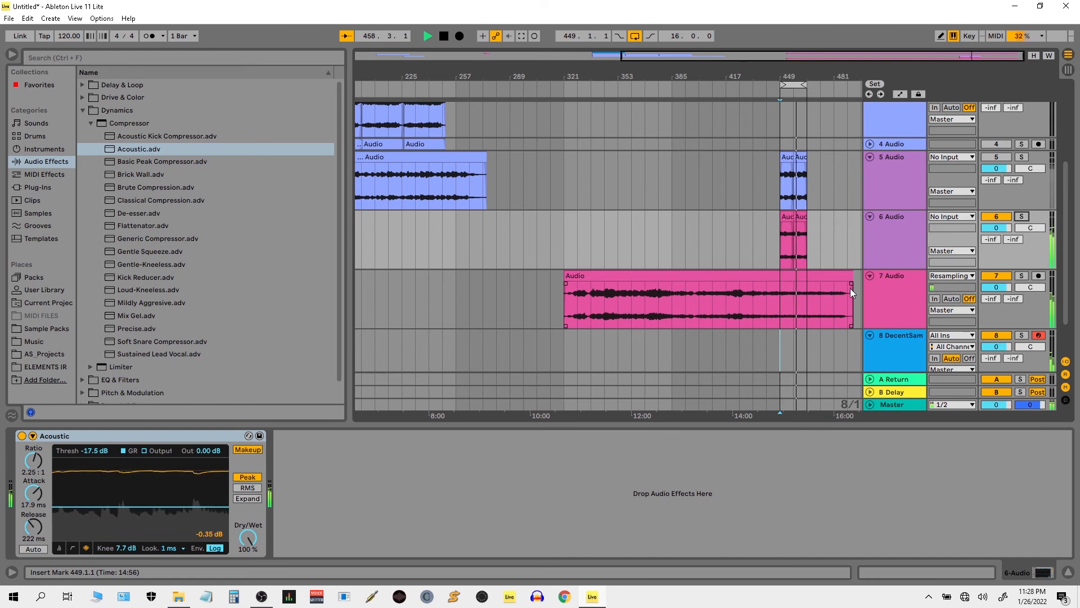
{"action": "left_click", "coordinate": [1067, 571]}
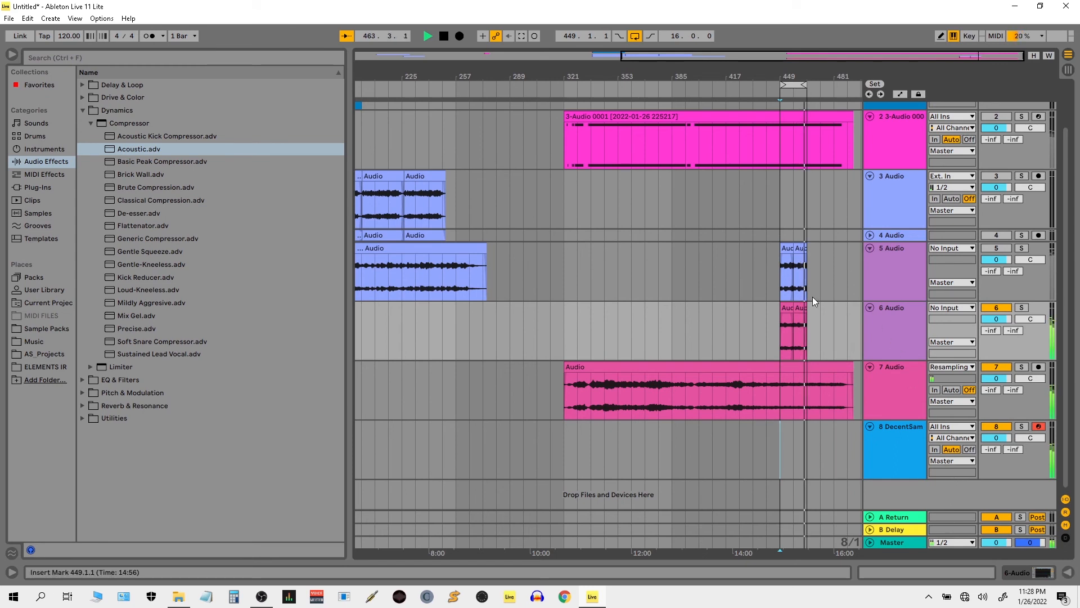
Copy the clip near bar 225 on the 3 Audio track to about bar 450 and activate that track
{"action": "left_click_drag", "start_coordinate": [418, 181], "coordinate": [800, 191]}
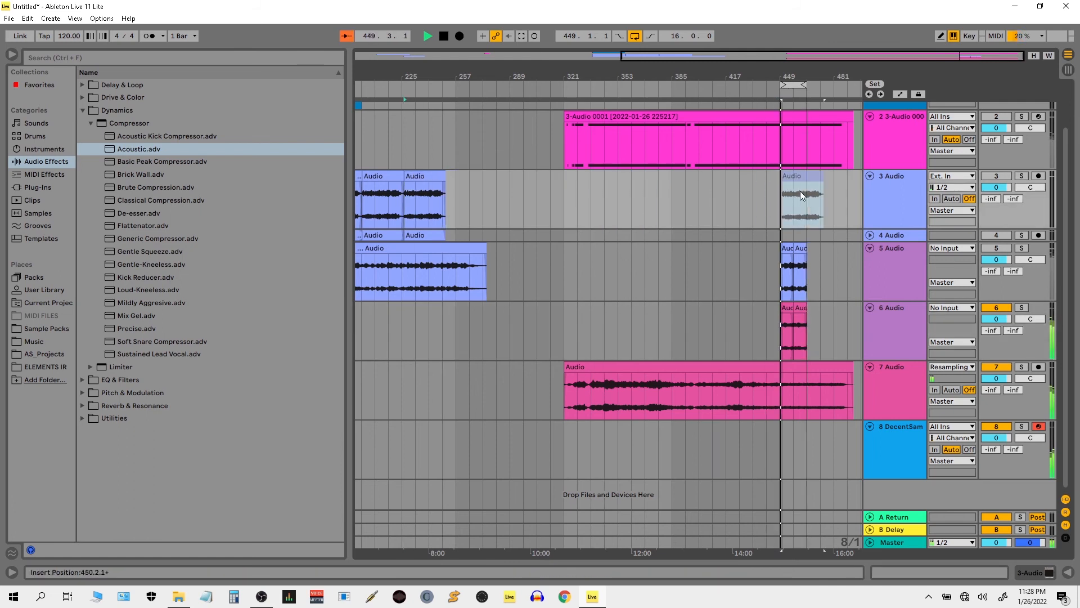
{"action": "left_click", "coordinate": [987, 179]}
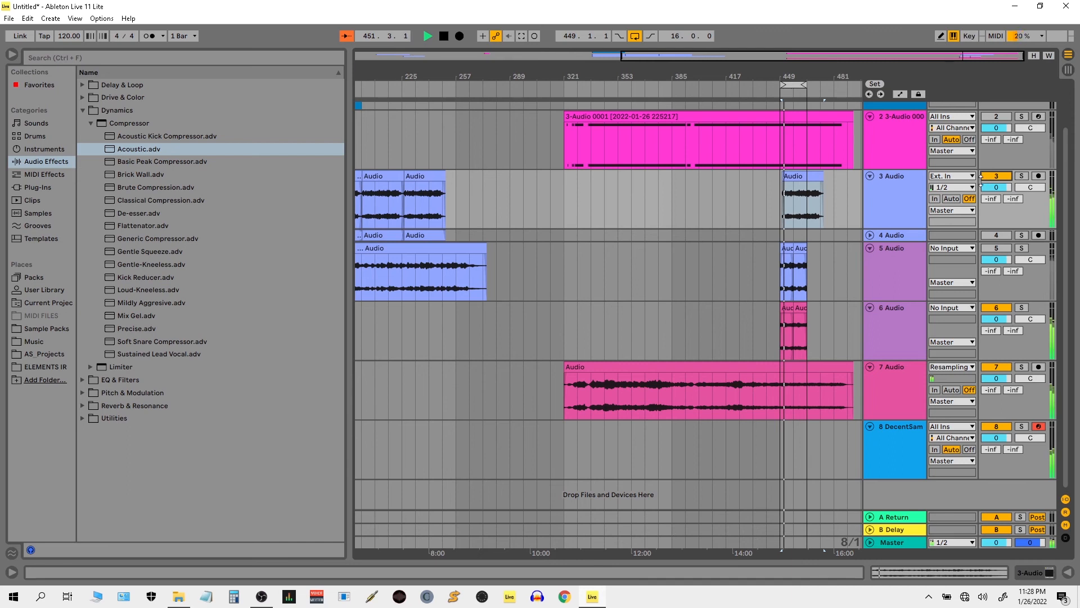
Solo the DecentSampler track and add the ConvologyXT_64 plug-in after MConvolutionEZ in its device chain
{"action": "left_click", "coordinate": [1022, 426]}
{"action": "double_click", "coordinate": [909, 447]}
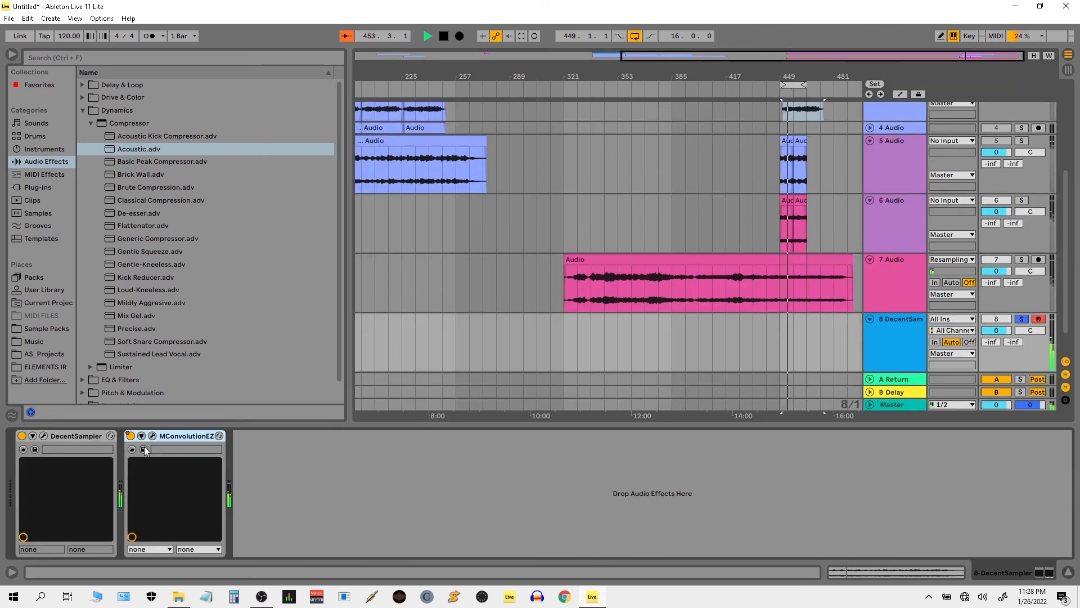
{"action": "left_click", "coordinate": [45, 191]}
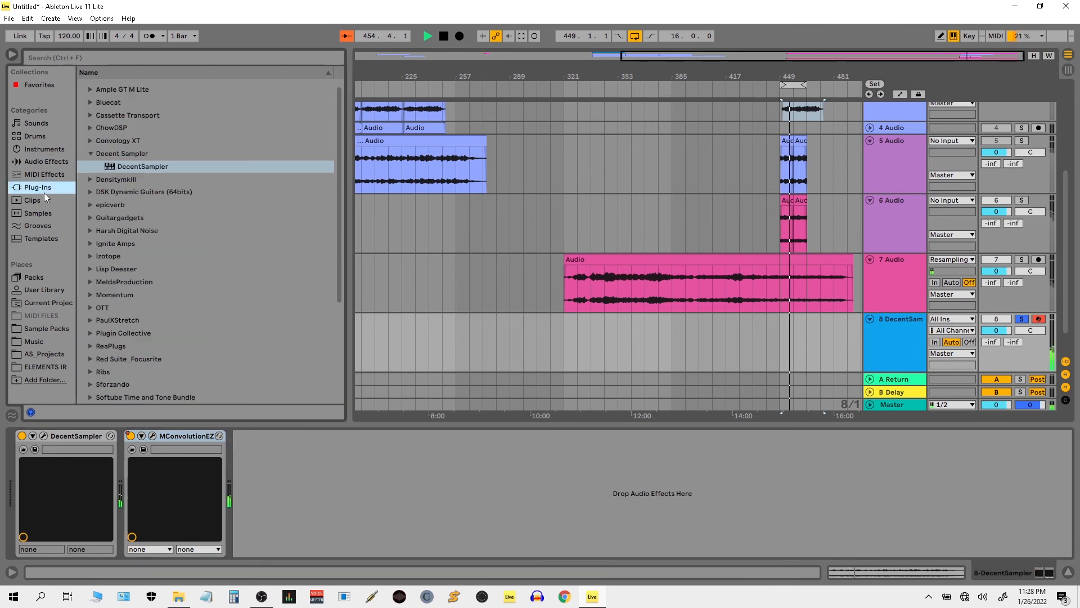
{"action": "left_click", "coordinate": [89, 154]}
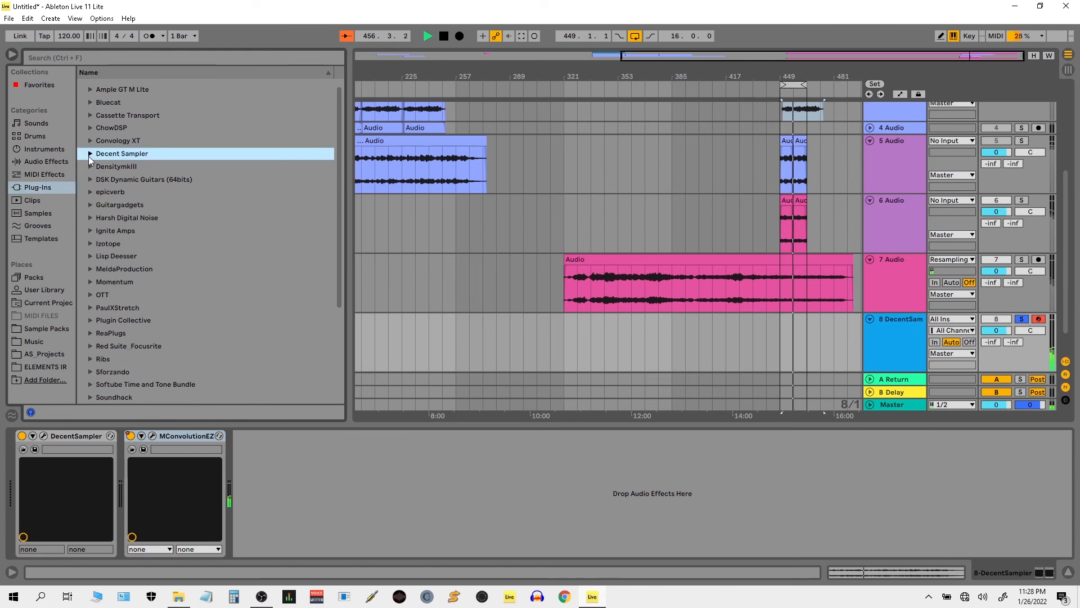
{"action": "scroll", "coordinate": [96, 164], "scroll_direction": "up", "scroll_amount": 1}
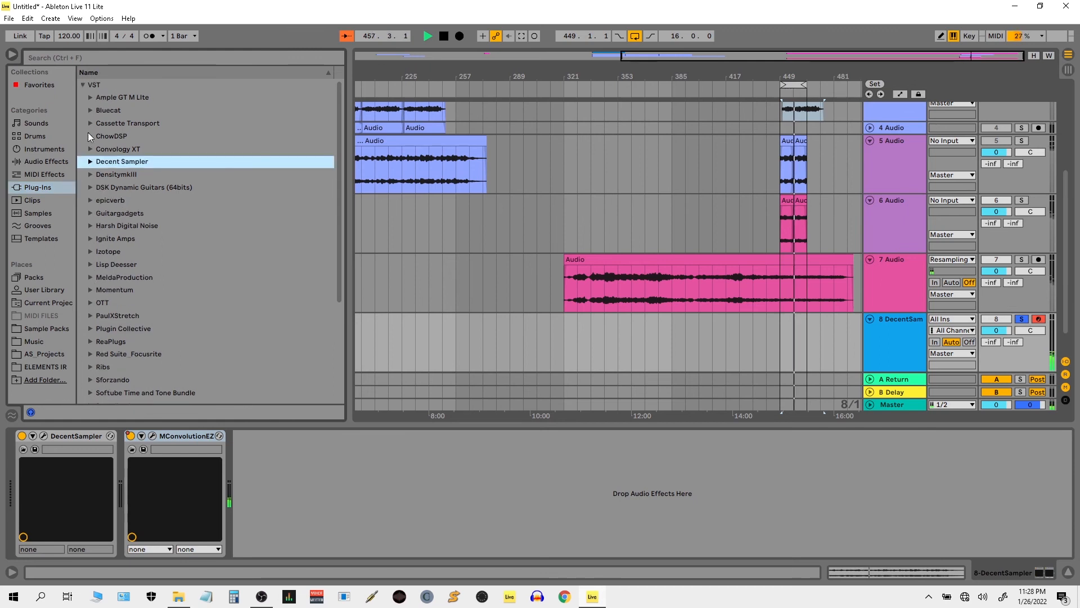
{"action": "left_click", "coordinate": [88, 152]}
{"action": "left_click_drag", "start_coordinate": [146, 162], "coordinate": [386, 495]}
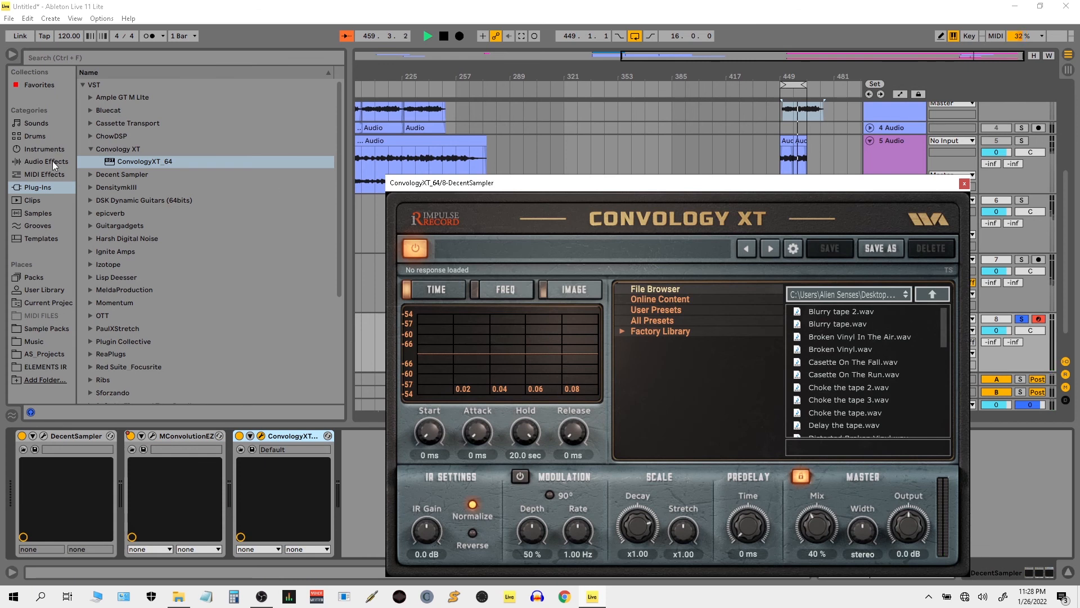
Add a default Limiter after Convology XT on the DecentSampler track
{"action": "left_click", "coordinate": [52, 161]}
{"action": "left_click", "coordinate": [90, 123]}
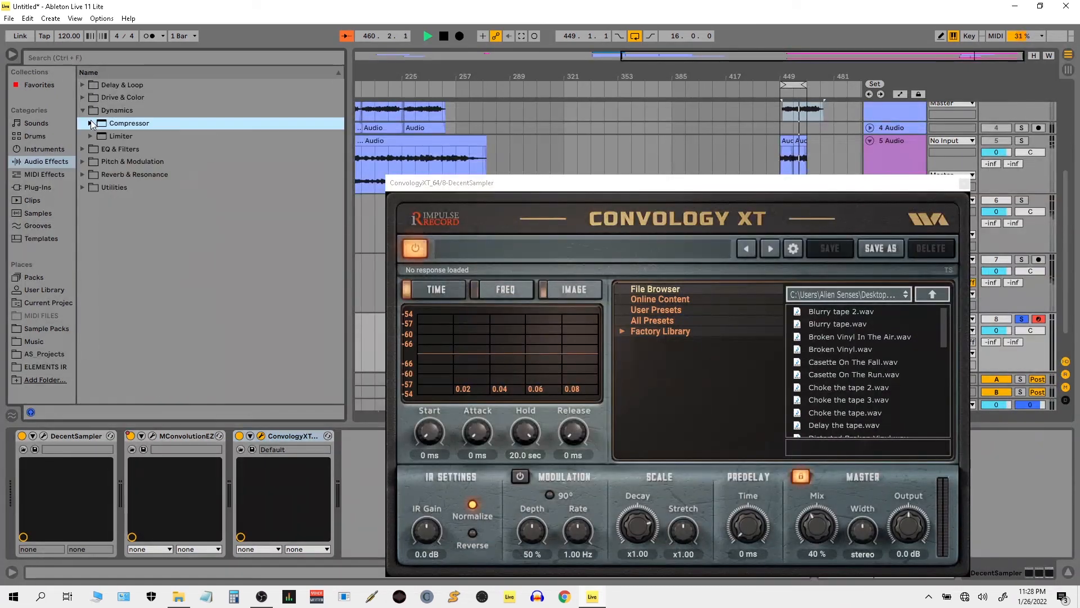
{"action": "double_click", "coordinate": [121, 136]}
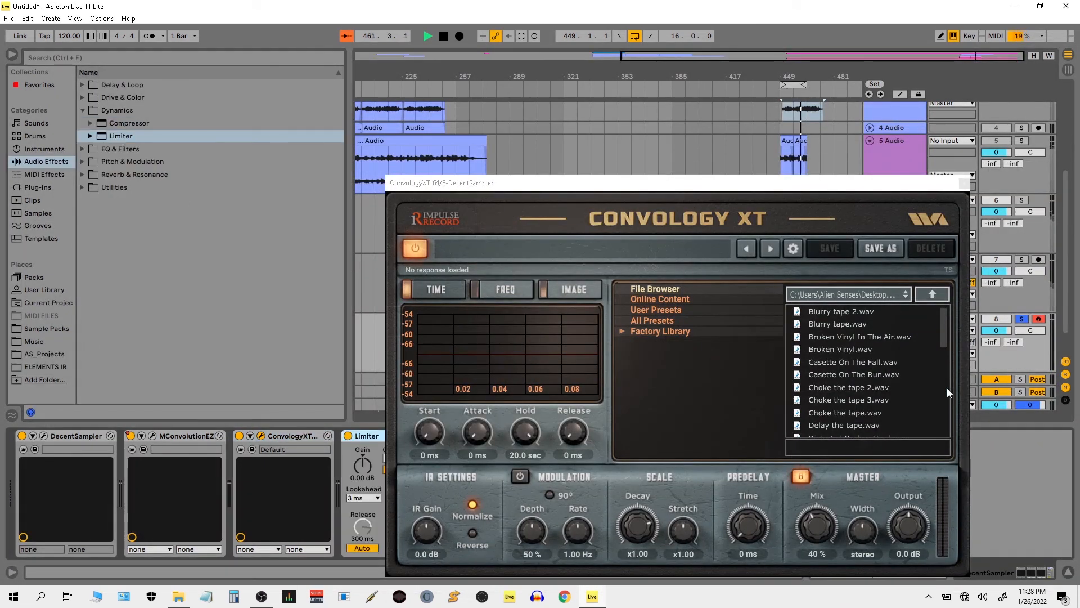
Load the impulse response Low End Drive.wav from the Abstract Short folder into Convology XT
{"action": "left_click", "coordinate": [939, 296]}
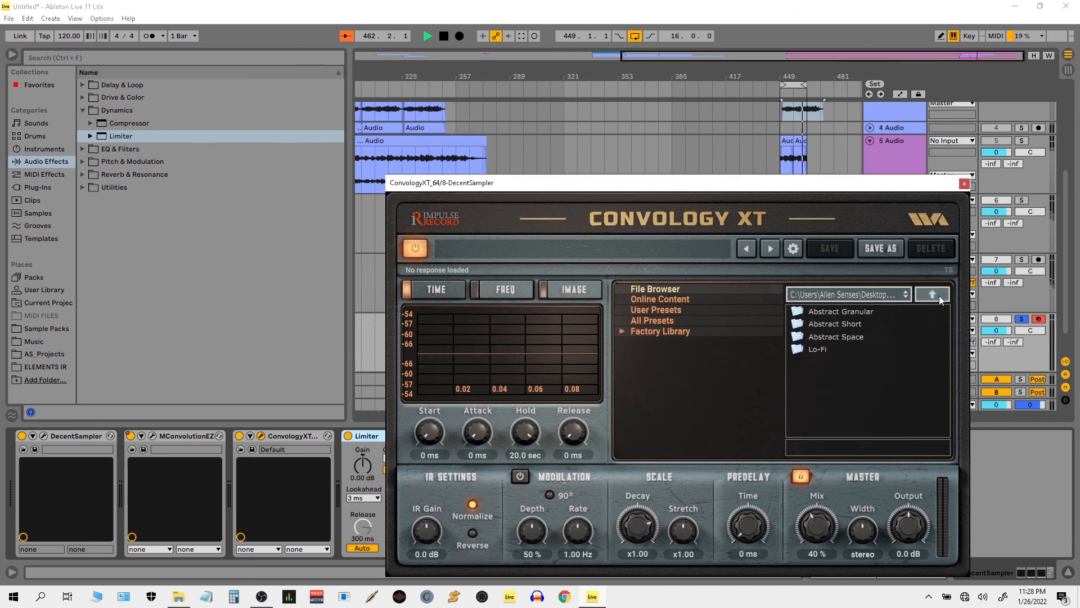
{"action": "double_click", "coordinate": [846, 335]}
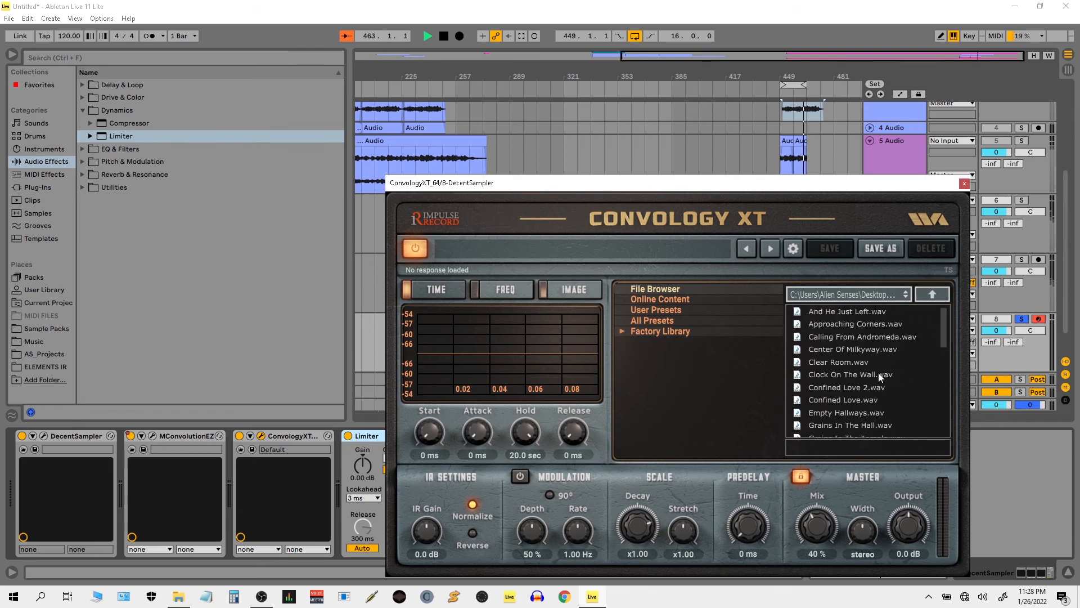
{"action": "left_click", "coordinate": [926, 293]}
{"action": "double_click", "coordinate": [848, 325]}
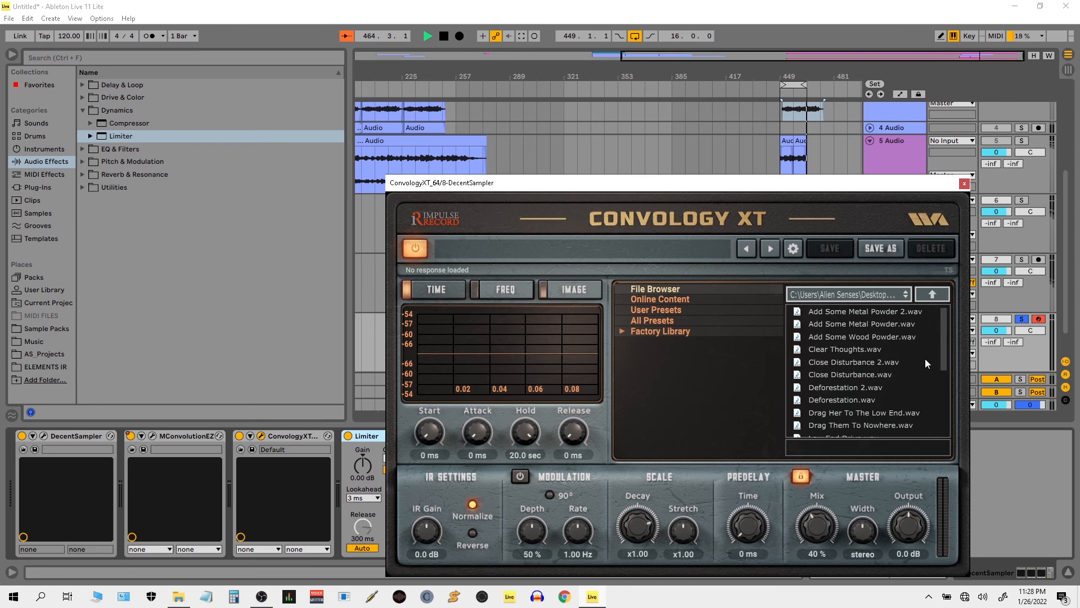
{"action": "left_click_drag", "start_coordinate": [944, 339], "coordinate": [944, 352]}
{"action": "left_click", "coordinate": [901, 390]}
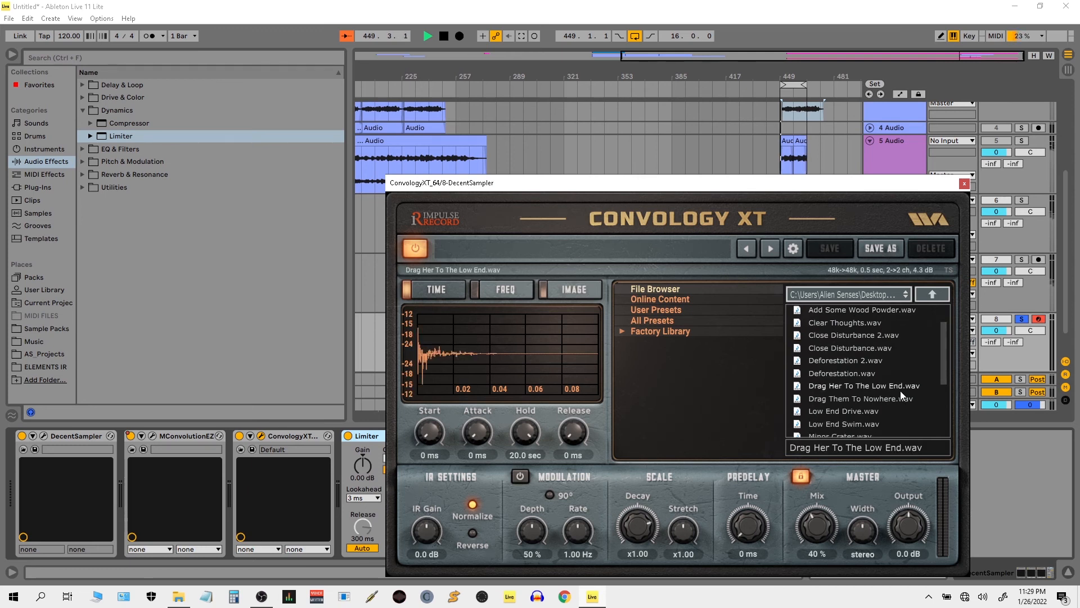
{"action": "left_click", "coordinate": [872, 410]}
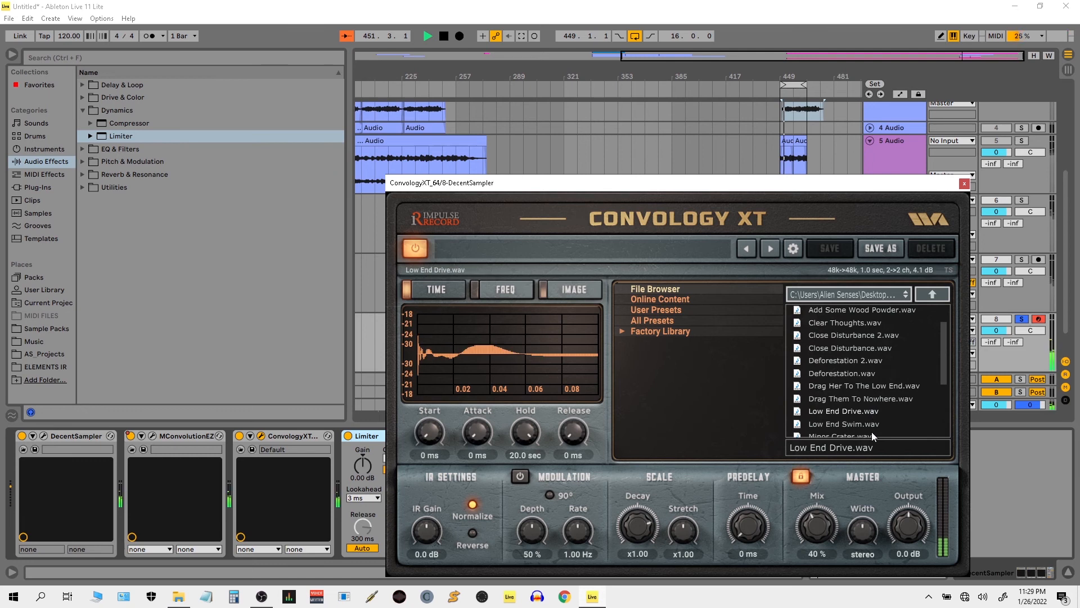
Lower the computer keyboard's octave, raise Convology XT's mix to 100%, and unsolo the DecentSampler track
{"action": "key", "text": "z"}
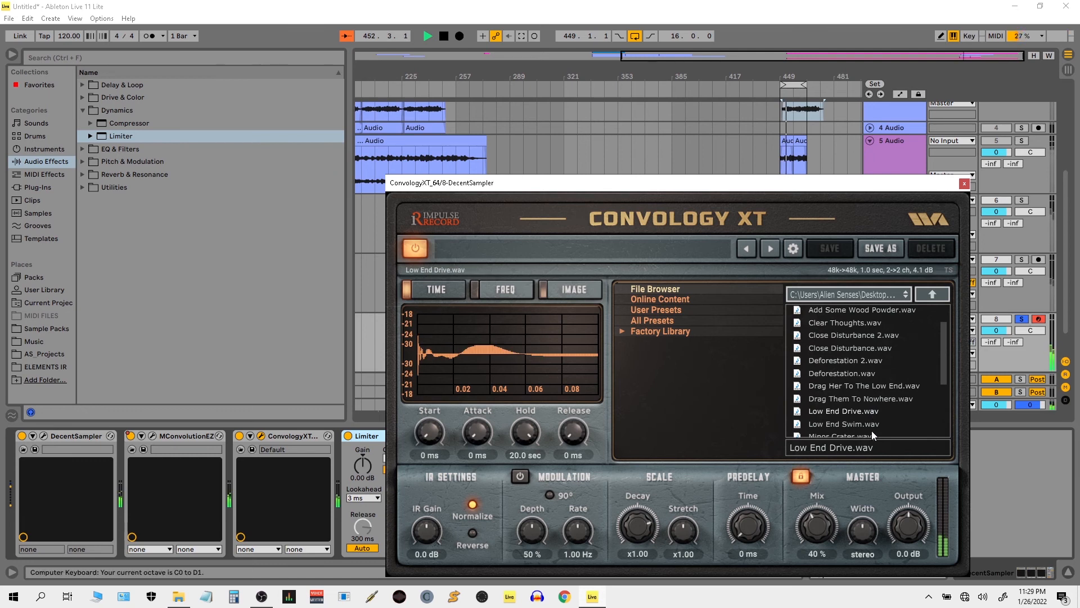
{"action": "left_click_drag", "start_coordinate": [816, 524], "coordinate": [808, 431]}
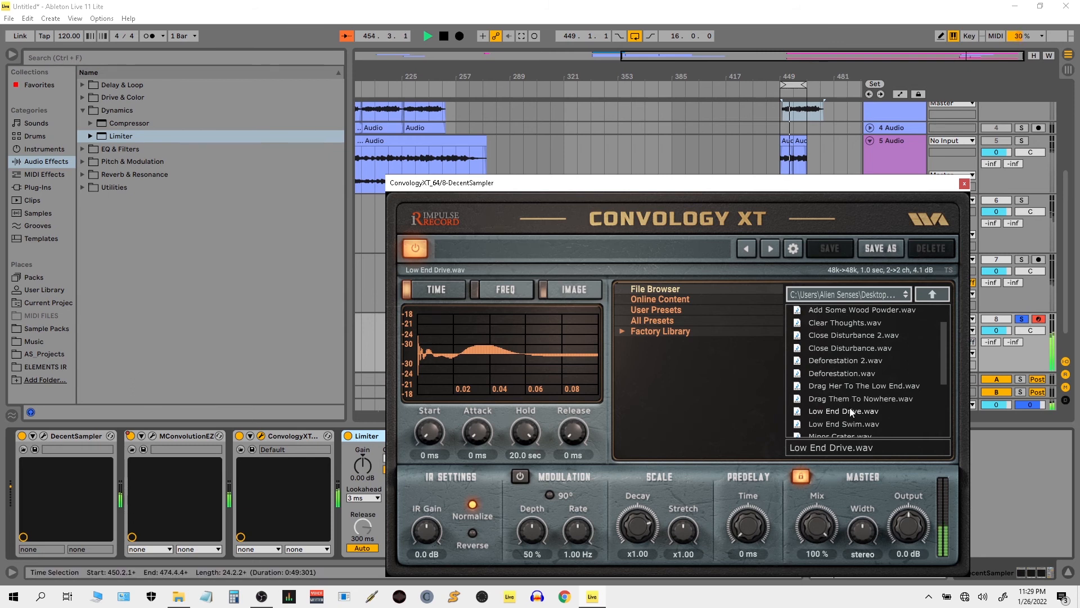
{"action": "left_click", "coordinate": [964, 184]}
{"action": "left_click", "coordinate": [1021, 319]}
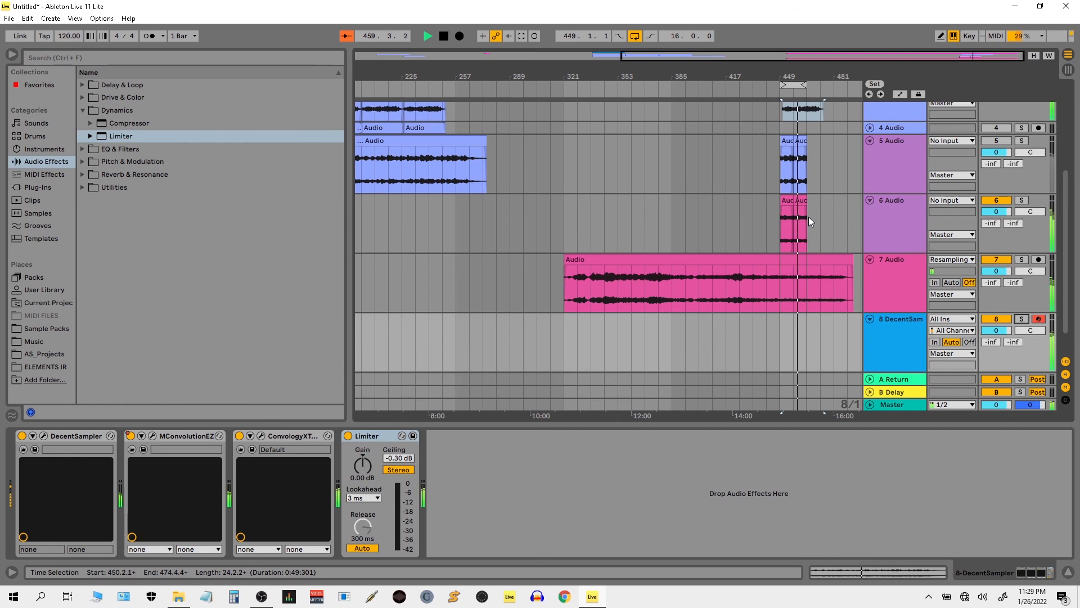
Lower the 3 Audio track's volume to -21.4 dB, try it against the DecentSampler part, and stop playback
{"action": "left_click", "coordinate": [1071, 572]}
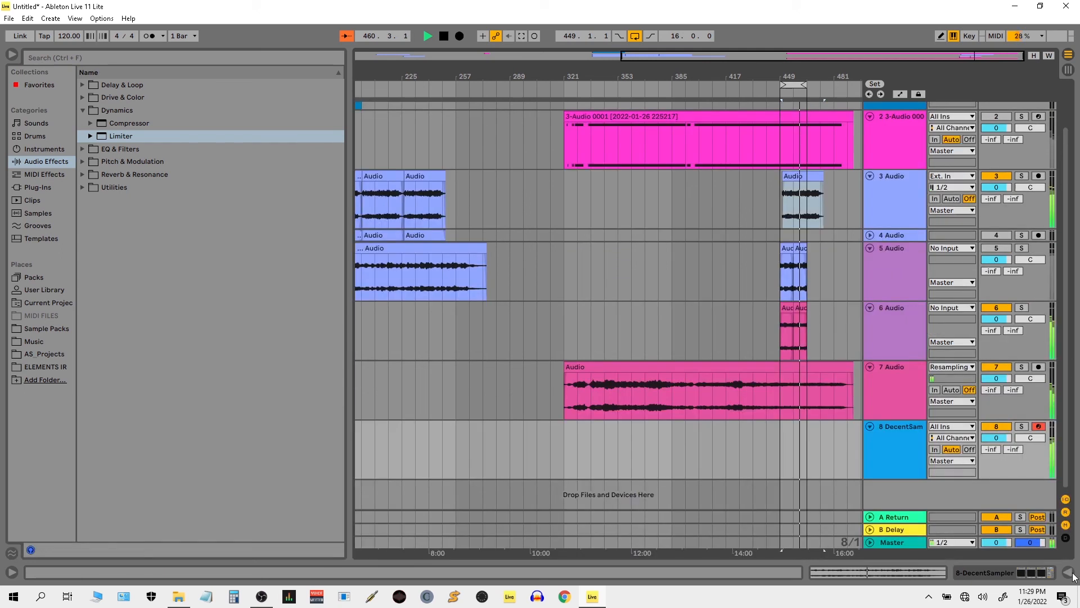
{"action": "left_click_drag", "start_coordinate": [996, 187], "coordinate": [996, 213]}
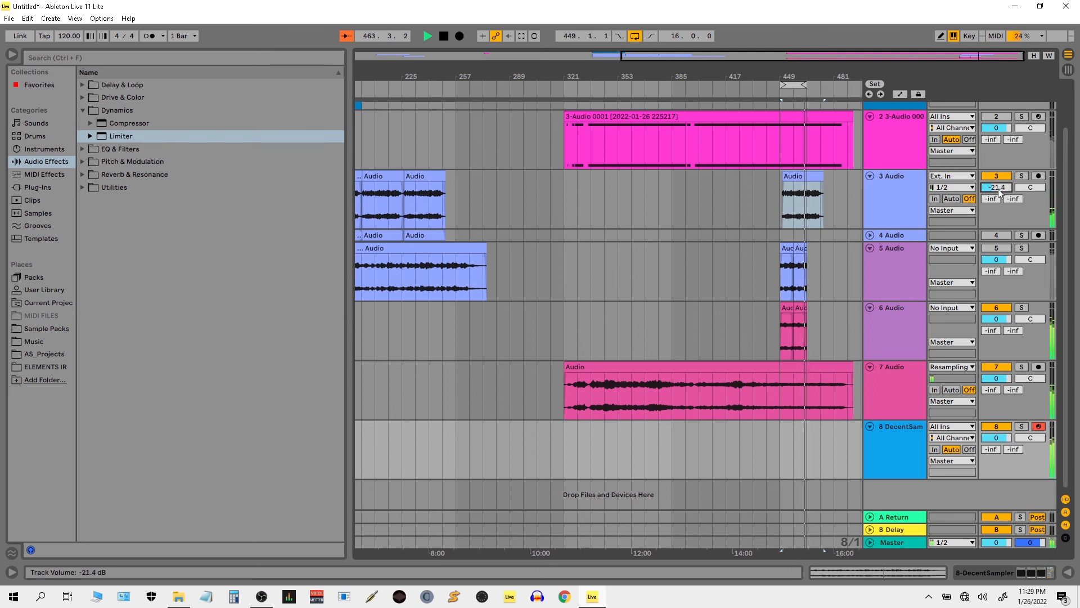
{"action": "key", "text": "z"}
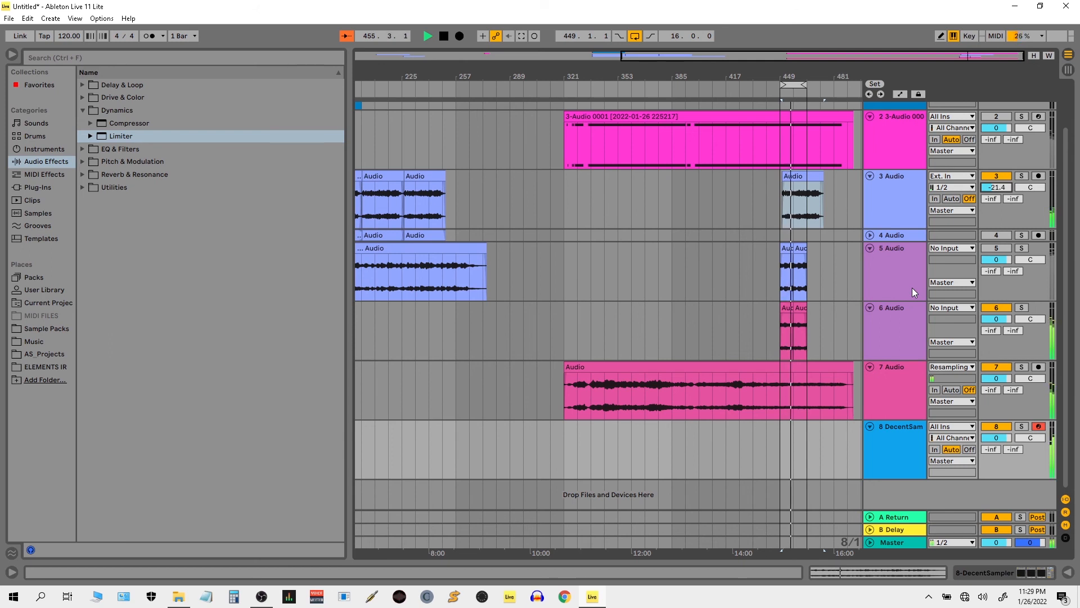
{"action": "key", "text": "space"}
Play the first 3 Audio clip from bar 17 and raise the track's volume to 0.7 dB
{"action": "left_click_drag", "start_coordinate": [420, 72], "coordinate": [595, 65]}
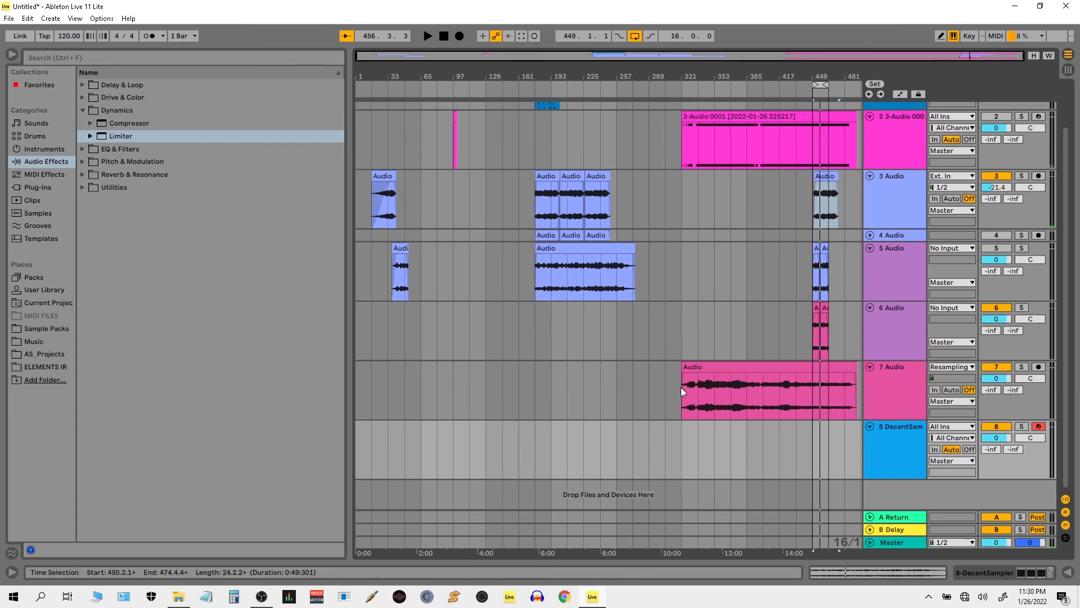
{"action": "left_click", "coordinate": [383, 177]}
{"action": "key", "text": "space"}
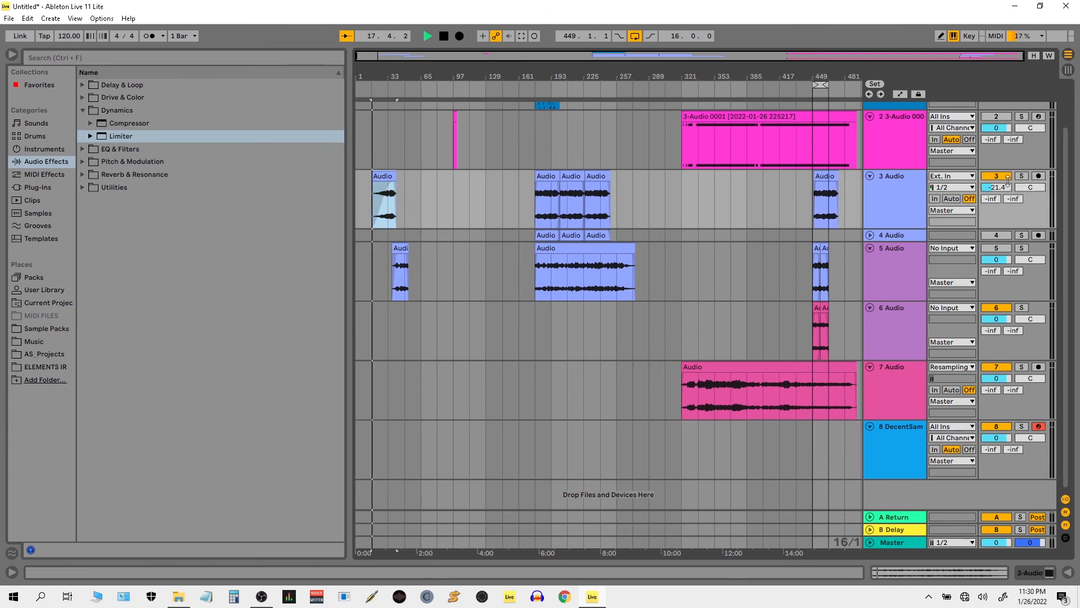
{"action": "left_click_drag", "start_coordinate": [1007, 184], "coordinate": [1007, 149]}
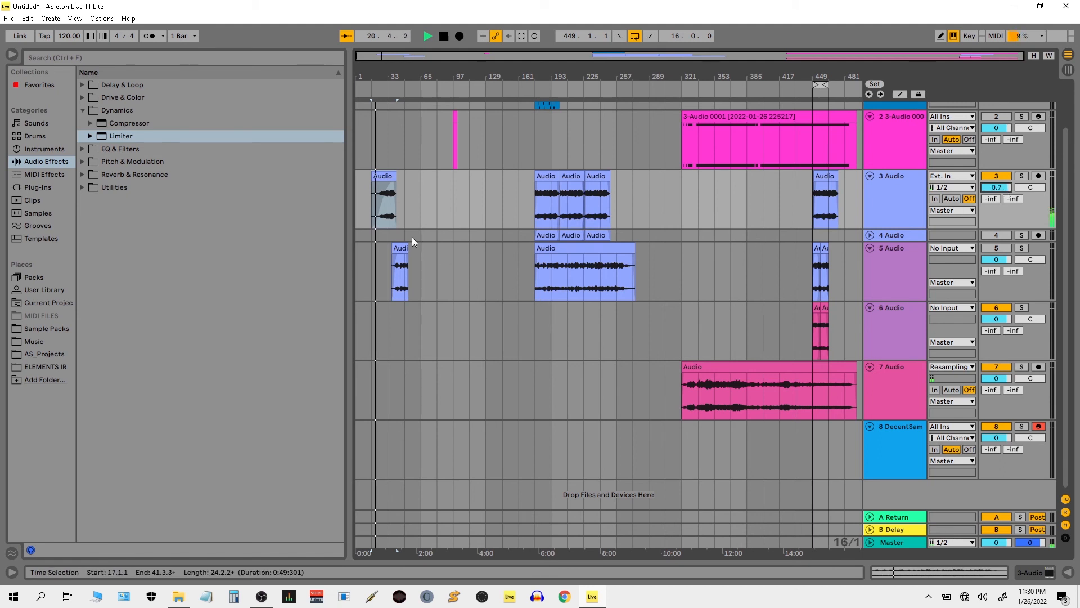
Check which devices are on the 3 Audio track
{"action": "scroll", "coordinate": [481, 288], "scroll_direction": "up", "scroll_amount": 2}
{"action": "scroll", "coordinate": [480, 288], "scroll_direction": "up", "scroll_amount": 1}
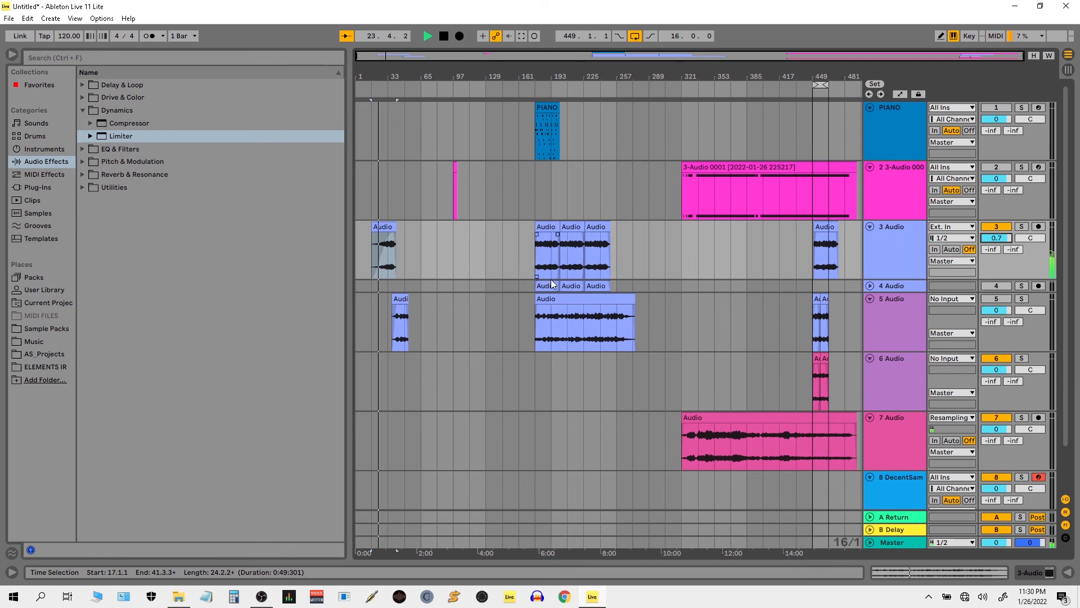
{"action": "double_click", "coordinate": [900, 242]}
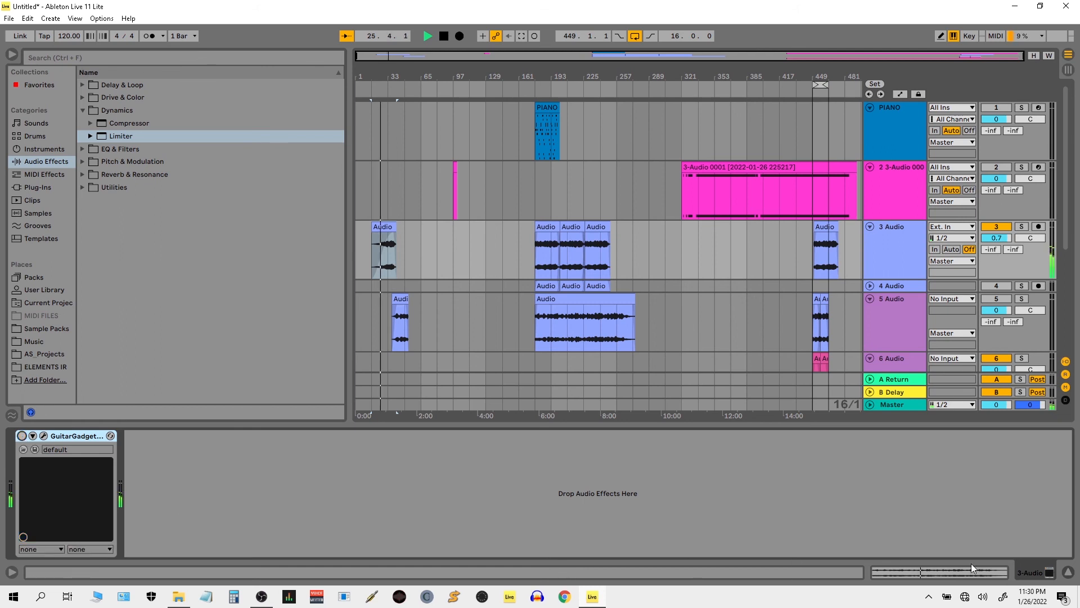
{"action": "left_click", "coordinate": [1068, 571]}
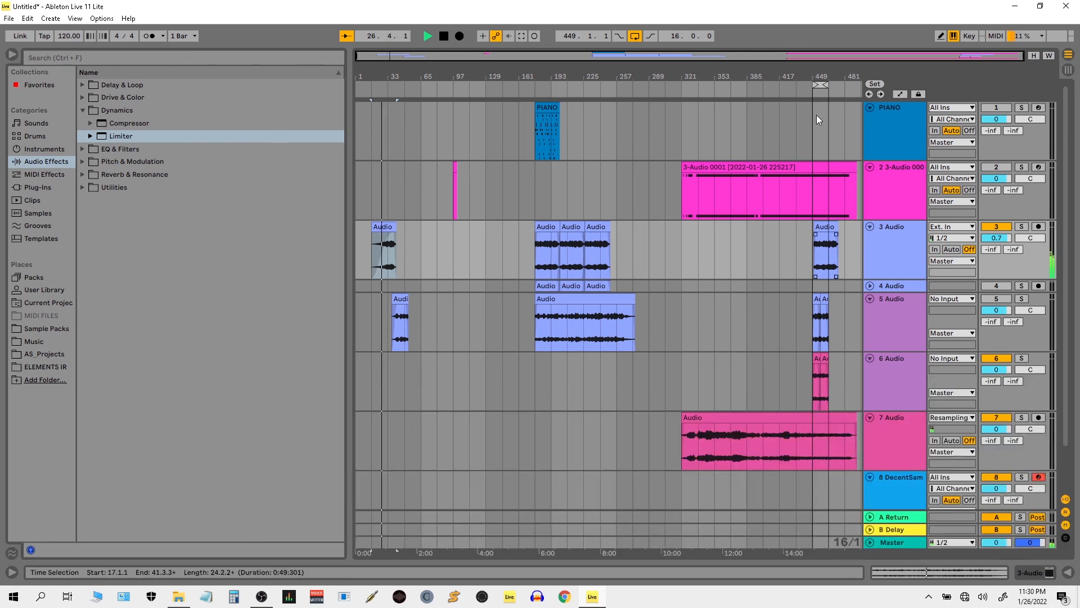
Align the start of the last 3 Audio clip with bar 449 and play the track soloed
{"action": "left_click_drag", "start_coordinate": [817, 76], "coordinate": [734, 228]}
{"action": "key", "text": "space"}
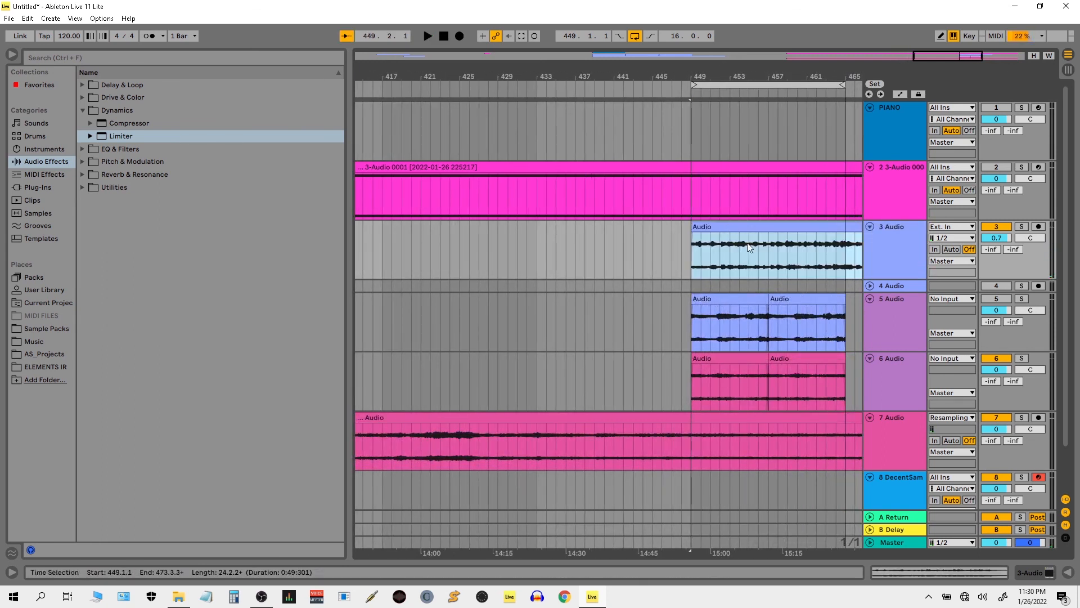
{"action": "left_click", "coordinate": [1021, 226]}
{"action": "key", "text": "space"}
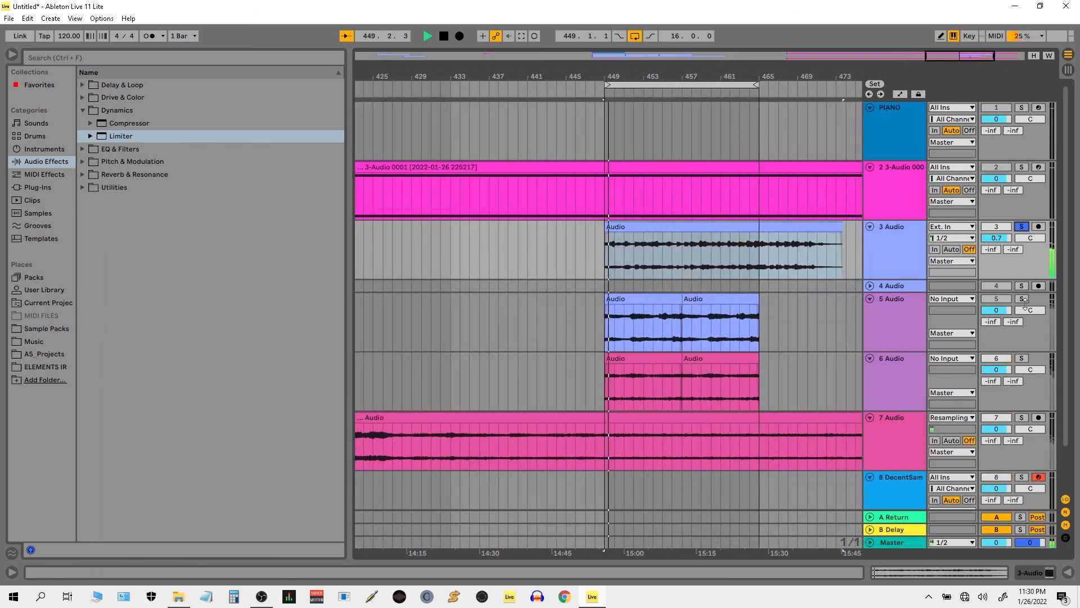
Audition 3 Audio with 6 Audio and with 7 Audio soloed, and set the 3 Audio volume to -2.8 dB
{"action": "left_click", "coordinate": [1021, 359]}
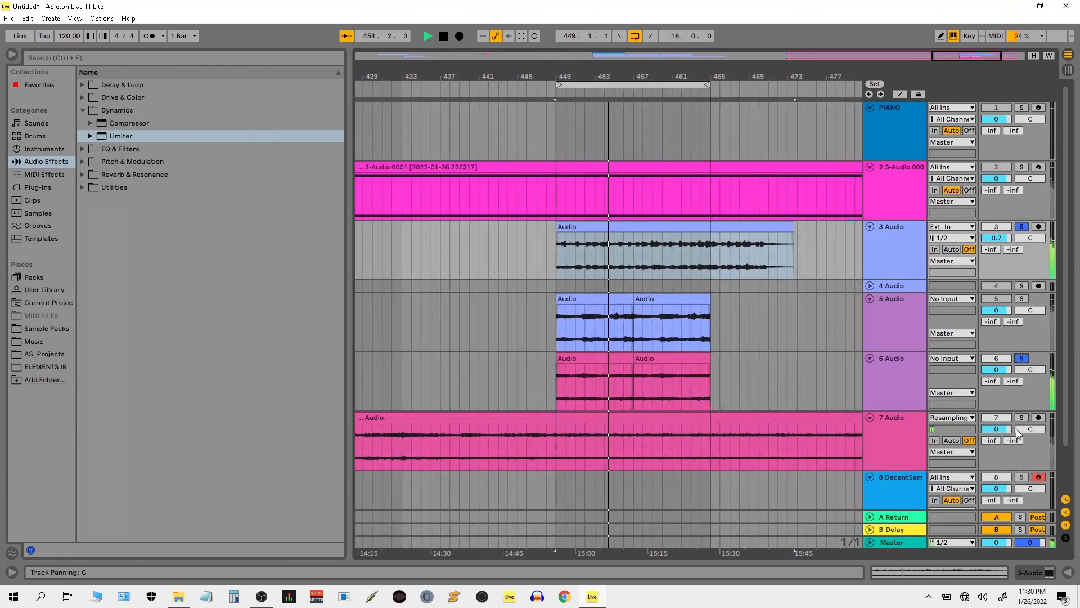
{"action": "left_click", "coordinate": [1022, 358]}
{"action": "left_click", "coordinate": [1021, 417]}
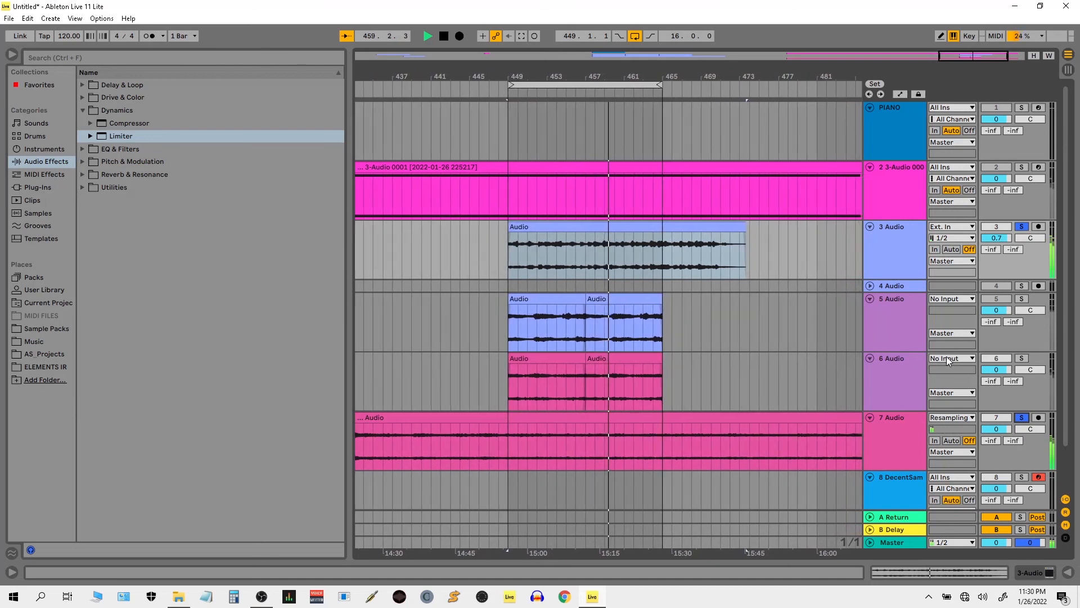
{"action": "left_click_drag", "start_coordinate": [996, 238], "coordinate": [996, 251]}
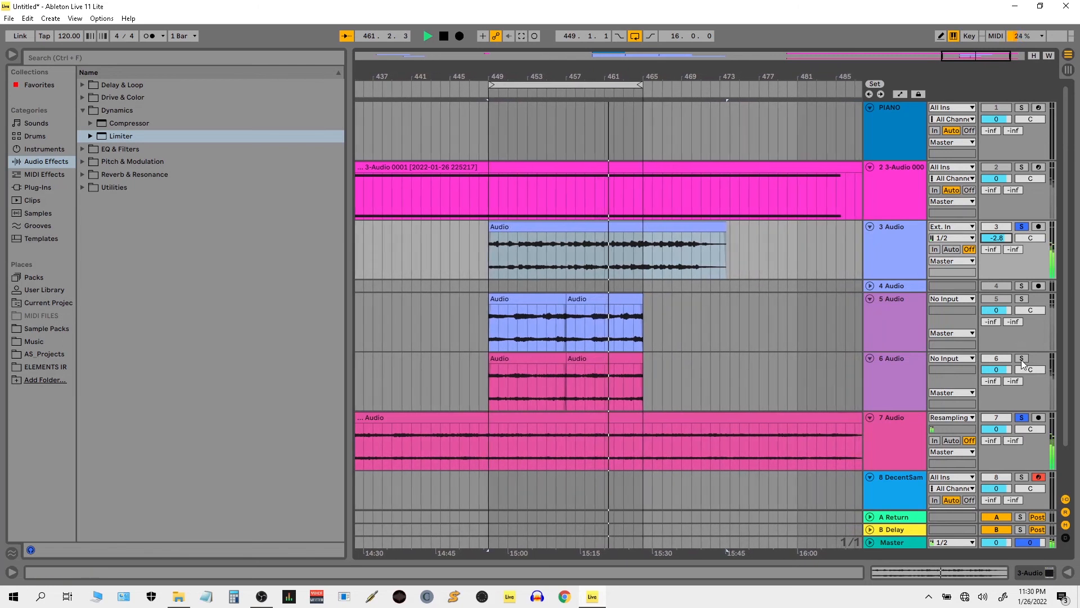
Unsolo the 7 Audio track, solo 6 Audio together with 3 Audio, and stop playback
{"action": "left_click", "coordinate": [1022, 418]}
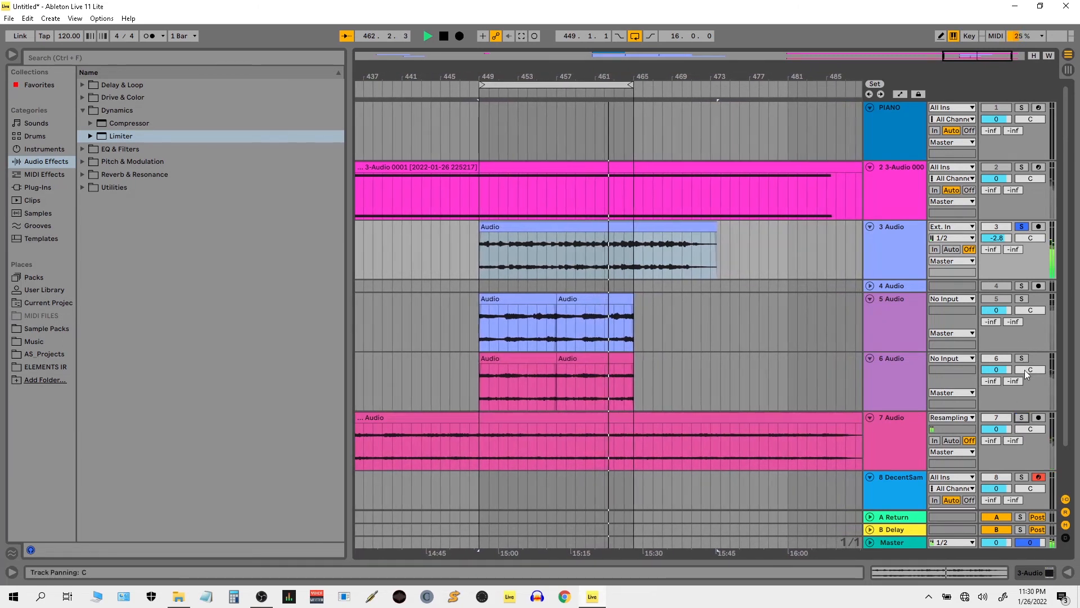
{"action": "left_click", "coordinate": [1022, 358]}
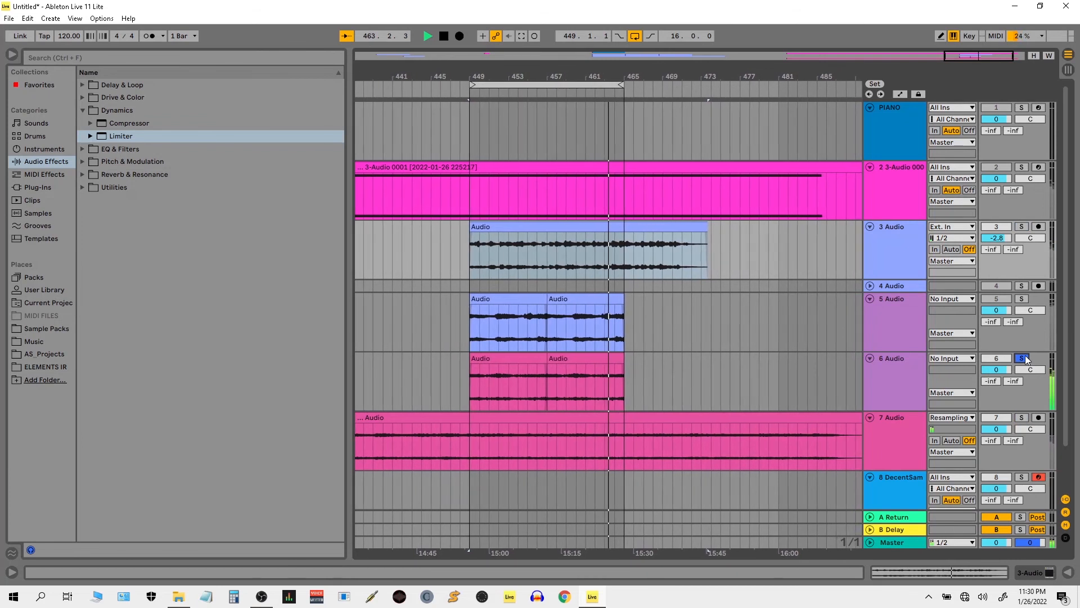
{"action": "left_click", "coordinate": [1022, 226]}
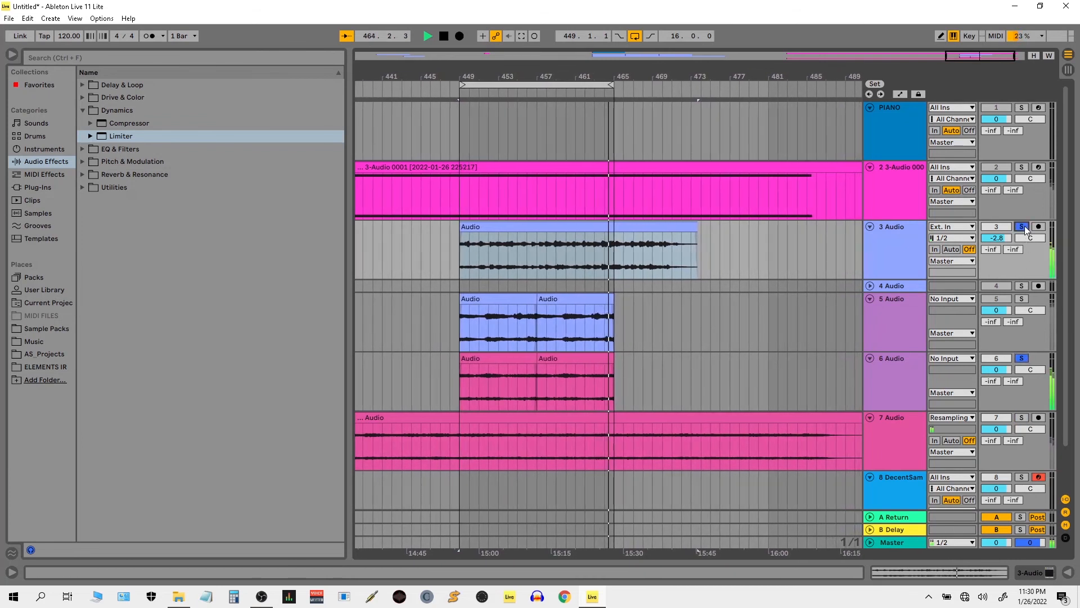
{"action": "key", "text": "space"}
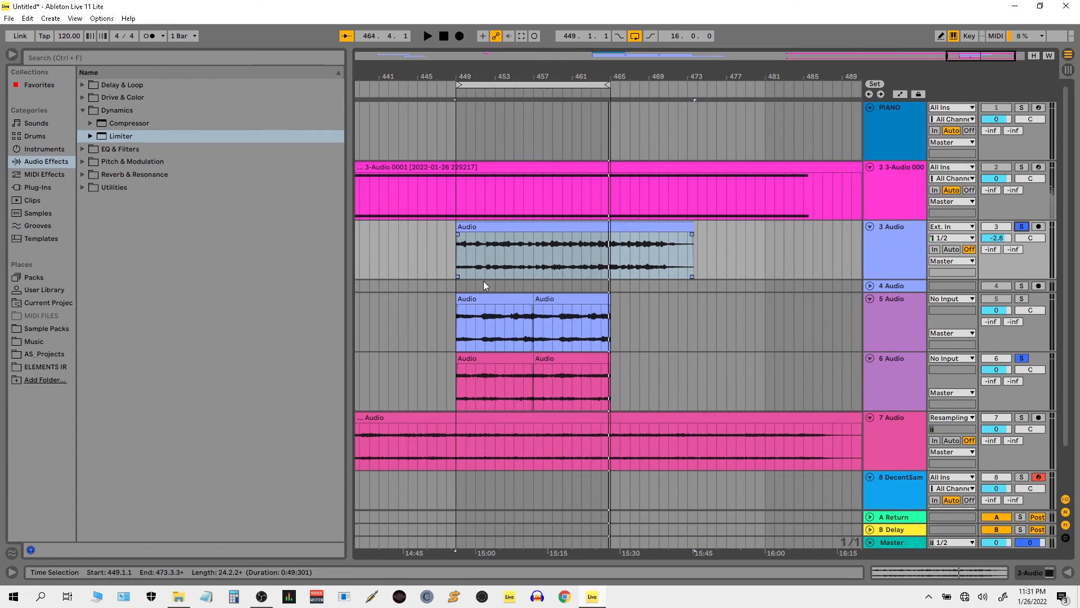
Select the time range around the earliest clips across the 3 Audio, 4 Audio and 5 Audio tracks
{"action": "left_click", "coordinate": [468, 254]}
{"action": "mouse_move", "coordinate": [458, 247]}
{"action": "left_mouse_down"}
{"action": "mouse_move", "coordinate": [416, 242]}
{"action": "mouse_move", "coordinate": [495, 241]}
{"action": "mouse_move", "coordinate": [472, 242]}
{"action": "left_mouse_up"}
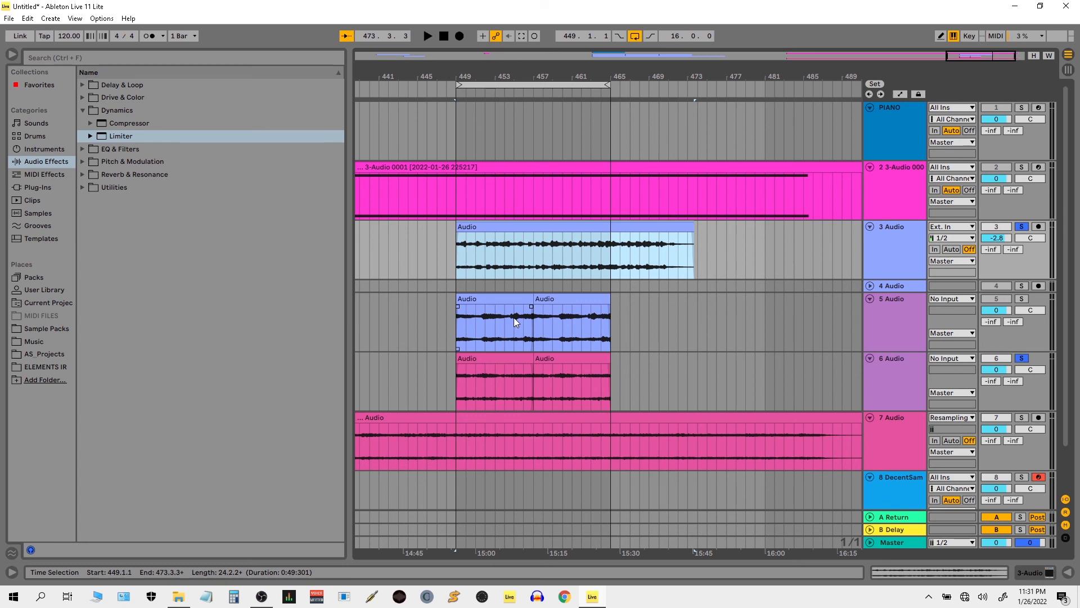
{"action": "left_click_drag", "start_coordinate": [516, 77], "coordinate": [734, 77]}
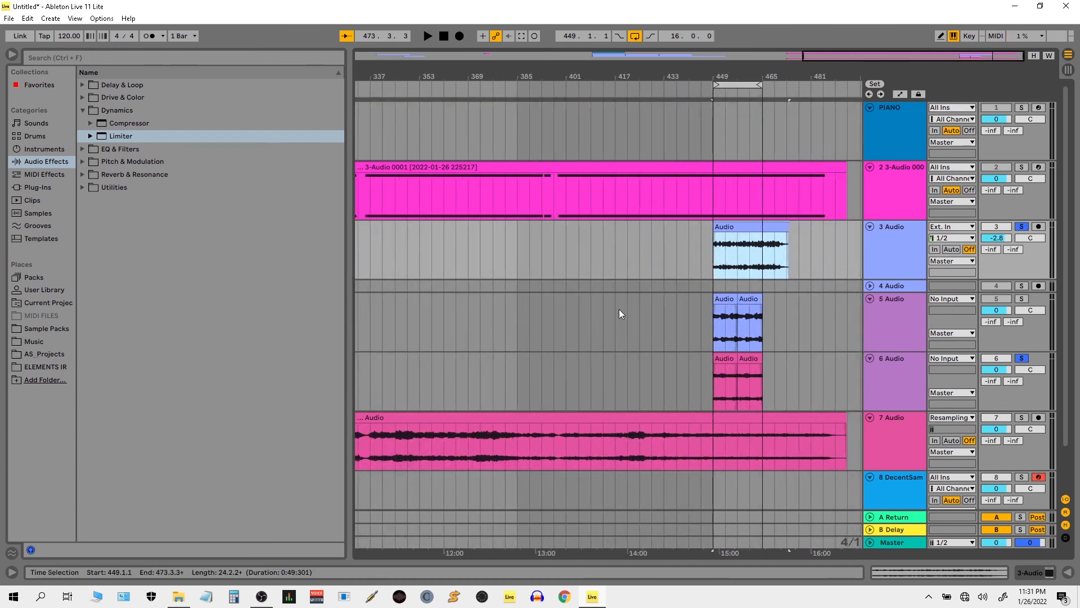
{"action": "left_click_drag", "start_coordinate": [559, 75], "coordinate": [761, 76]}
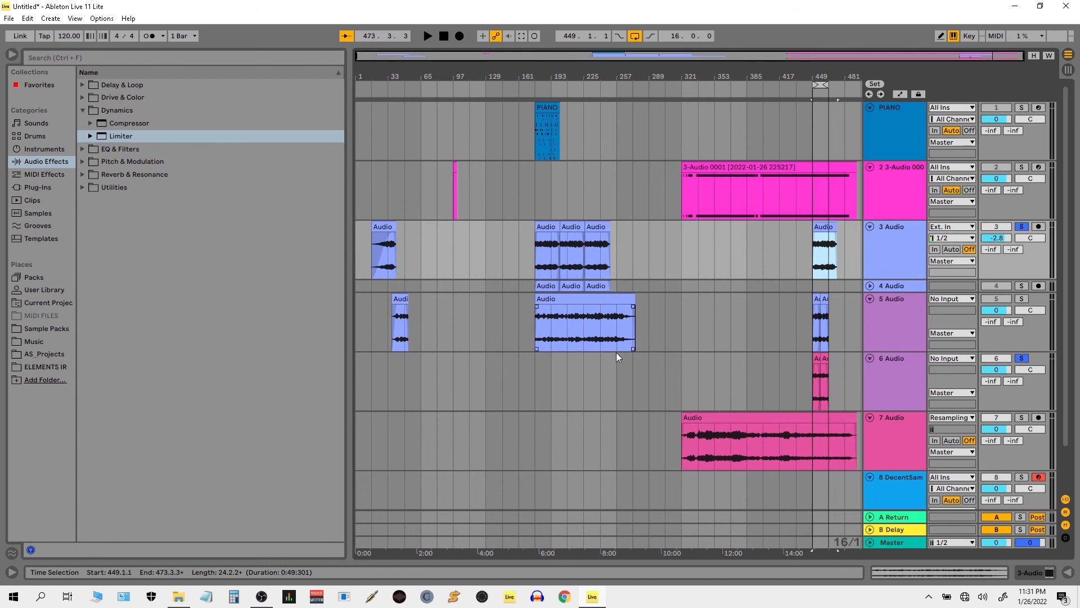
{"action": "left_click_drag", "start_coordinate": [423, 342], "coordinate": [345, 255]}
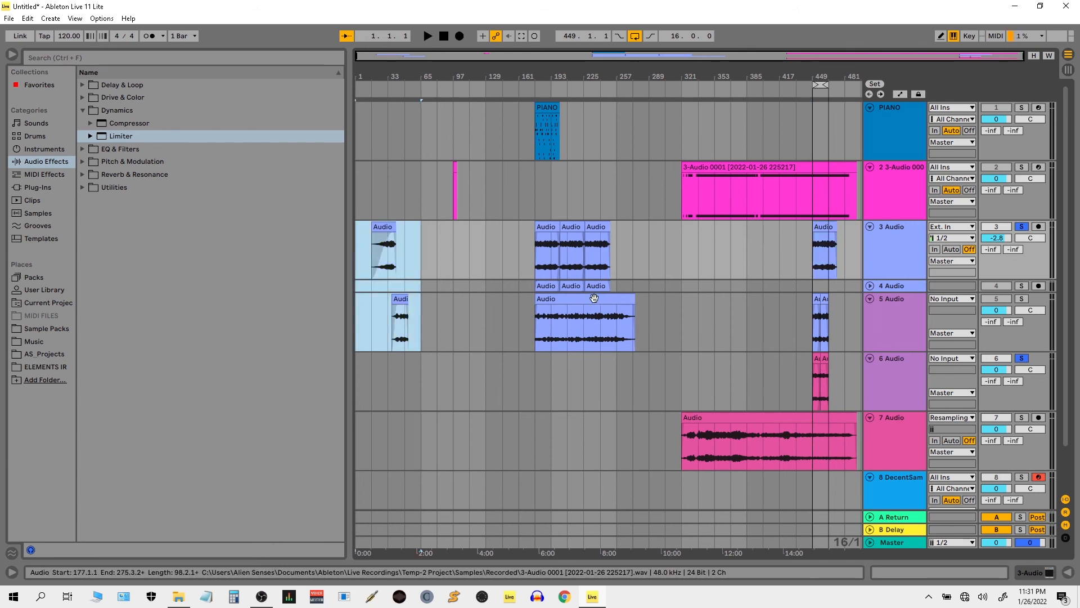
Solo the 5 Audio track and play its long clip from bar 177
{"action": "left_click", "coordinate": [551, 305]}
{"action": "left_click", "coordinate": [1026, 301]}
{"action": "key", "text": "space"}
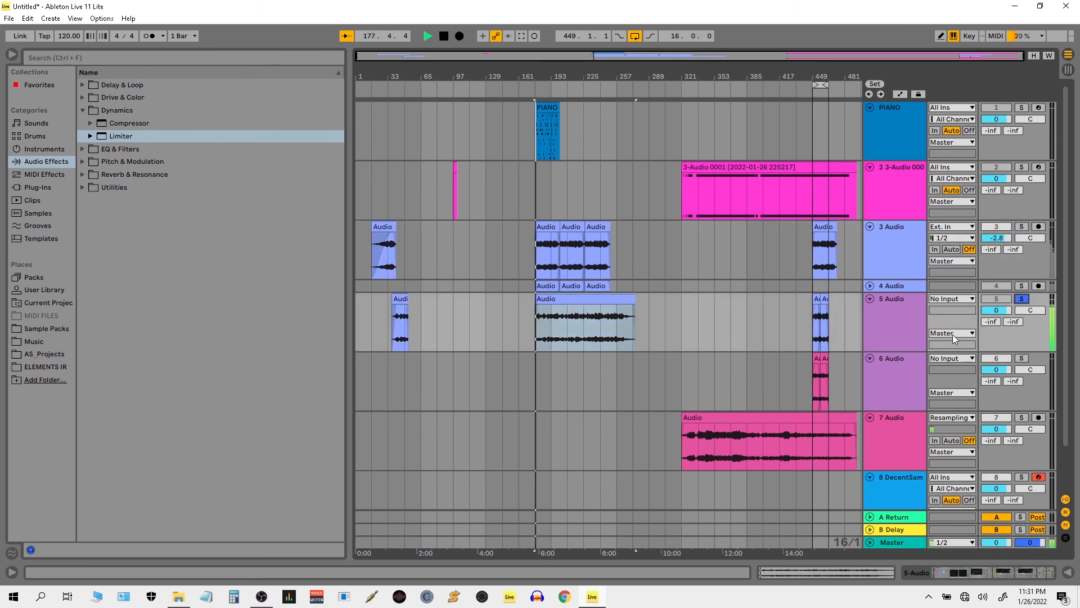
Show the 5 Audio devices, stop playback, turn off the rack chains below DRY and select the DRY chain
{"action": "double_click", "coordinate": [874, 321]}
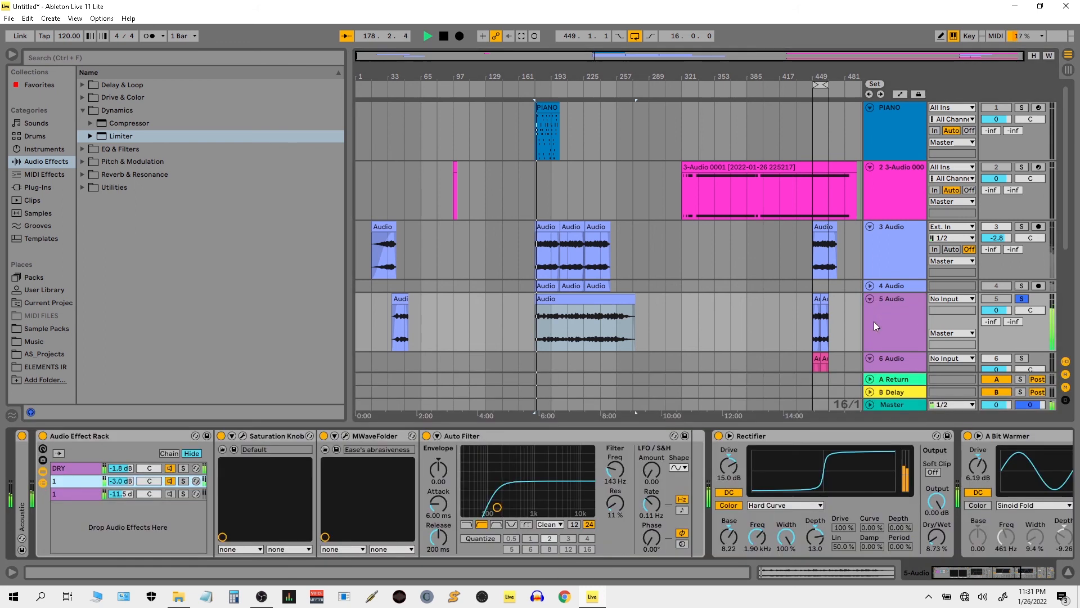
{"action": "key", "text": "space"}
{"action": "left_click", "coordinate": [171, 481]}
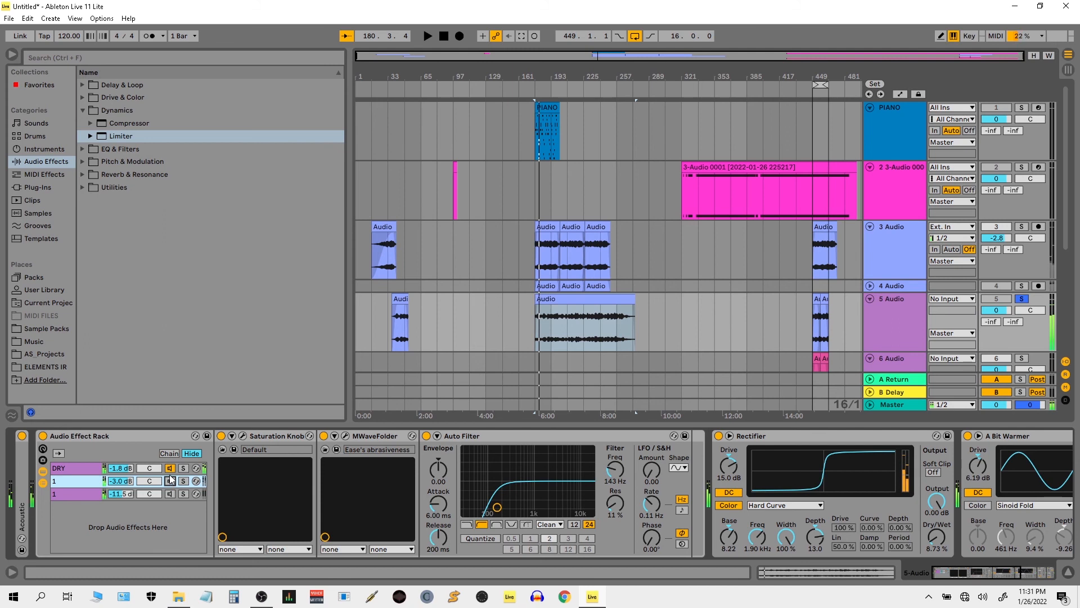
{"action": "left_click", "coordinate": [93, 467]}
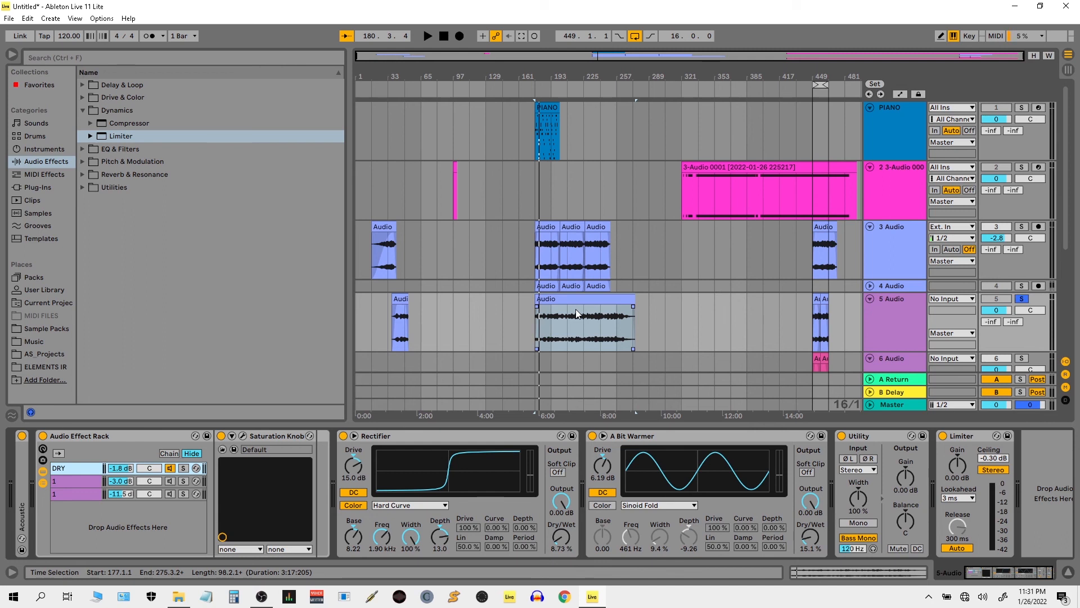
Audition 5 Audio from bar 177 with only its DRY chain, adding 3 Audio to the solo before stopping
{"action": "key", "text": "space"}
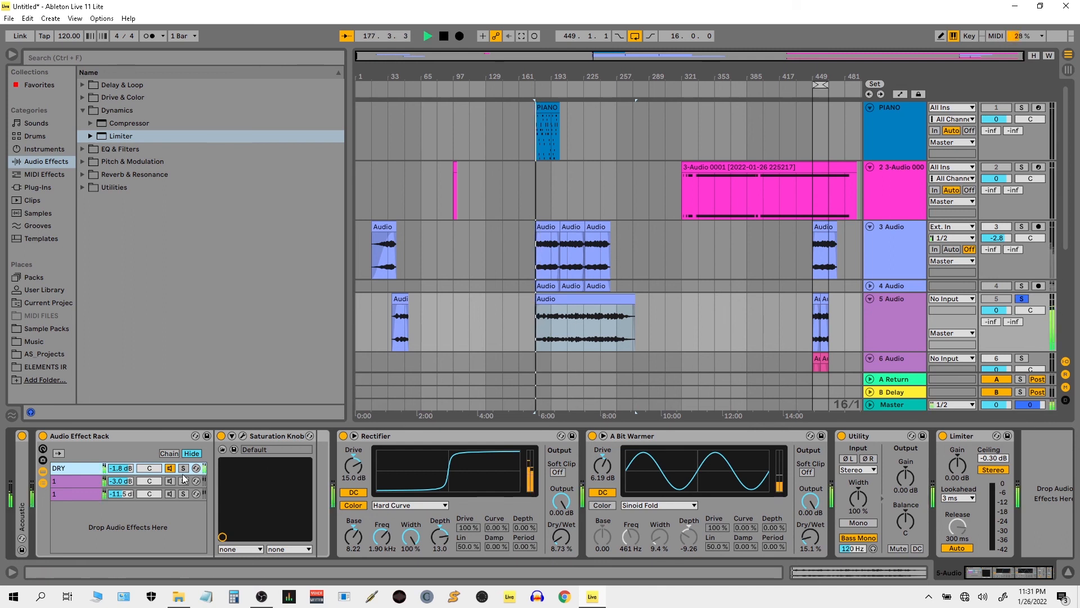
{"action": "left_click", "coordinate": [1022, 227]}
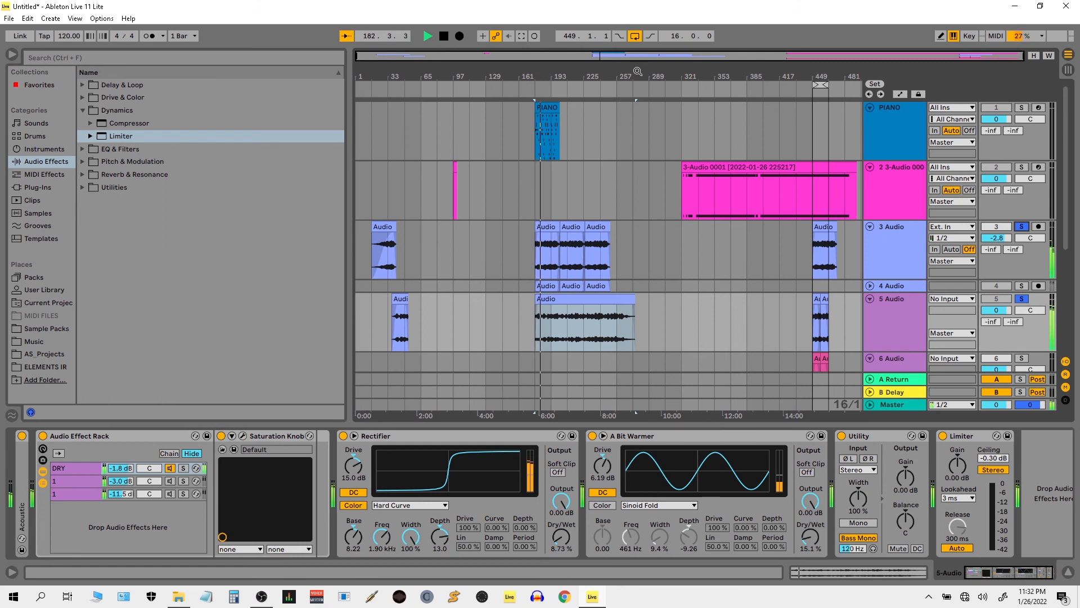
{"action": "key", "text": "space"}
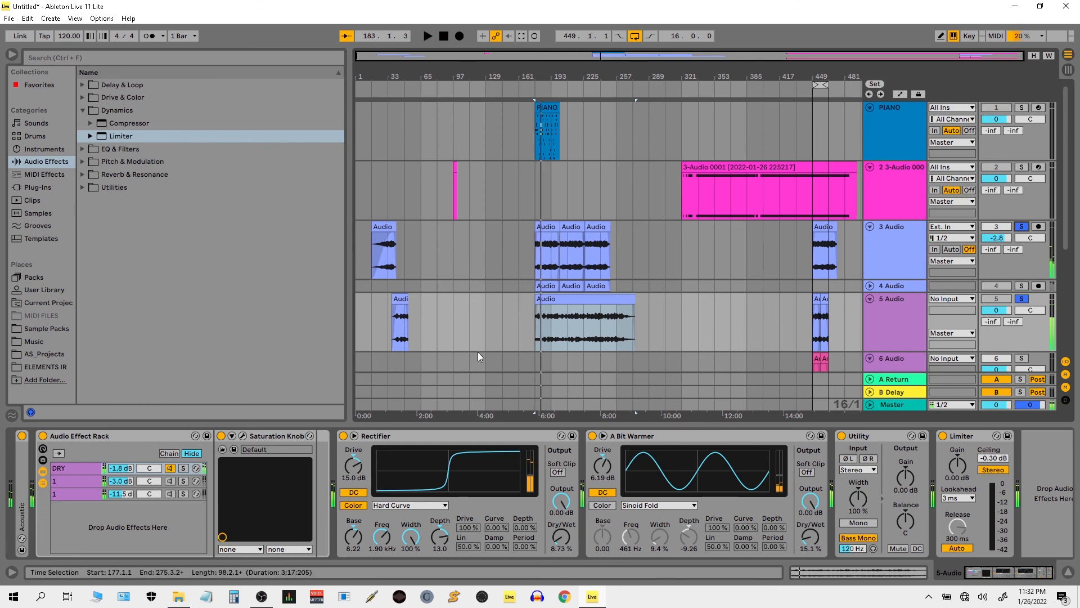
Hide the device view and select bars 145 to 289 across the 3 Audio, 4 Audio and 5 Audio tracks
{"action": "left_click", "coordinate": [552, 300]}
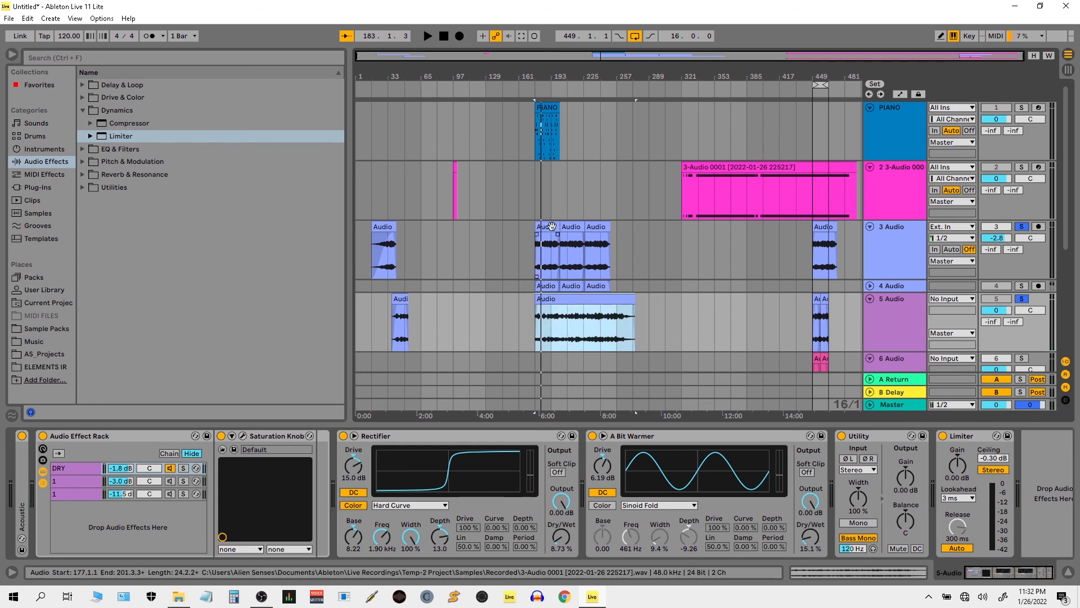
{"action": "left_click", "coordinate": [547, 229]}
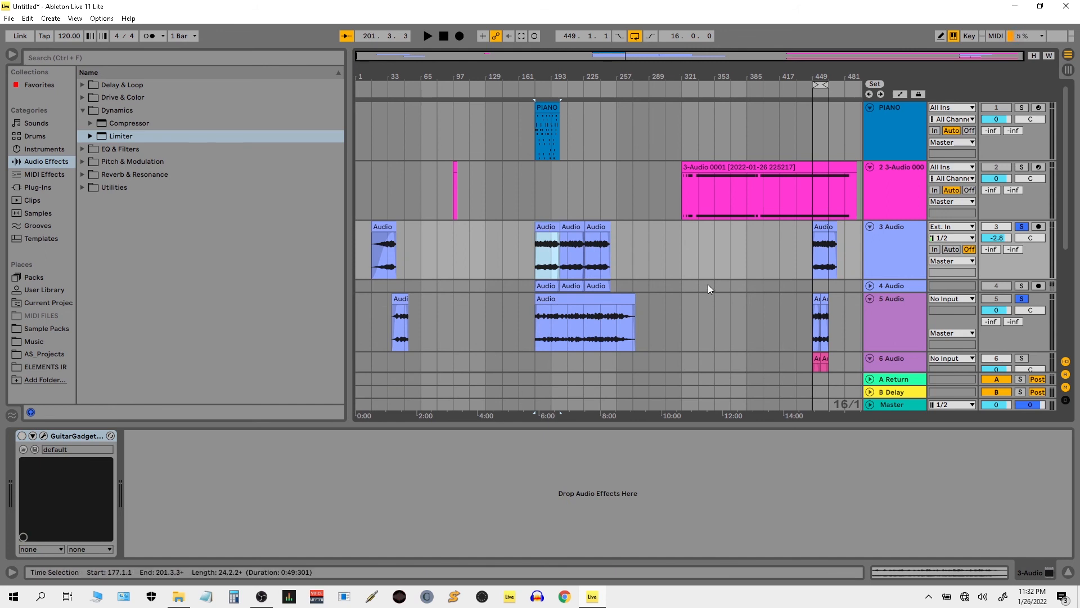
{"action": "left_click_drag", "start_coordinate": [695, 74], "coordinate": [695, 75]}
{"action": "left_click", "coordinate": [1069, 574]}
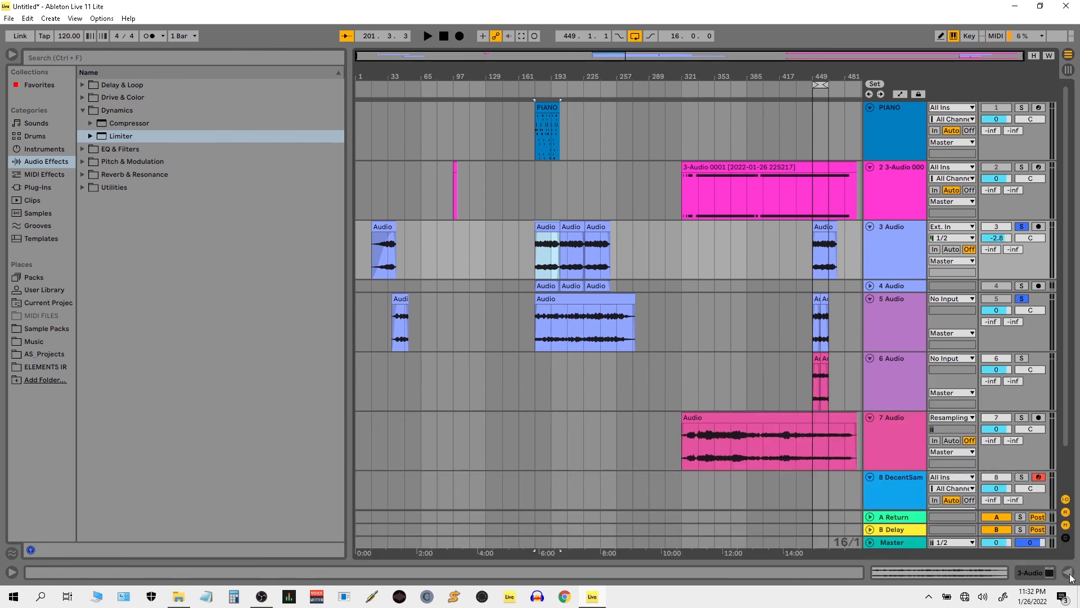
{"action": "left_click_drag", "start_coordinate": [654, 326], "coordinate": [509, 244]}
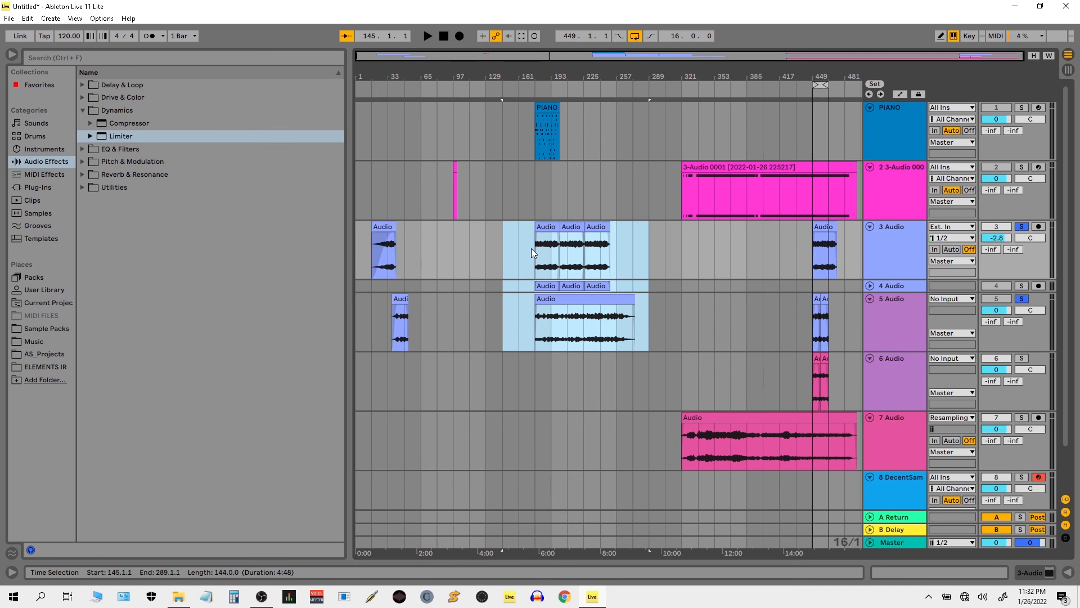
Solo the 7 Audio track and play its long clip from bar 321
{"action": "left_click", "coordinate": [1023, 416]}
{"action": "left_click", "coordinate": [733, 418]}
{"action": "key", "text": "space"}
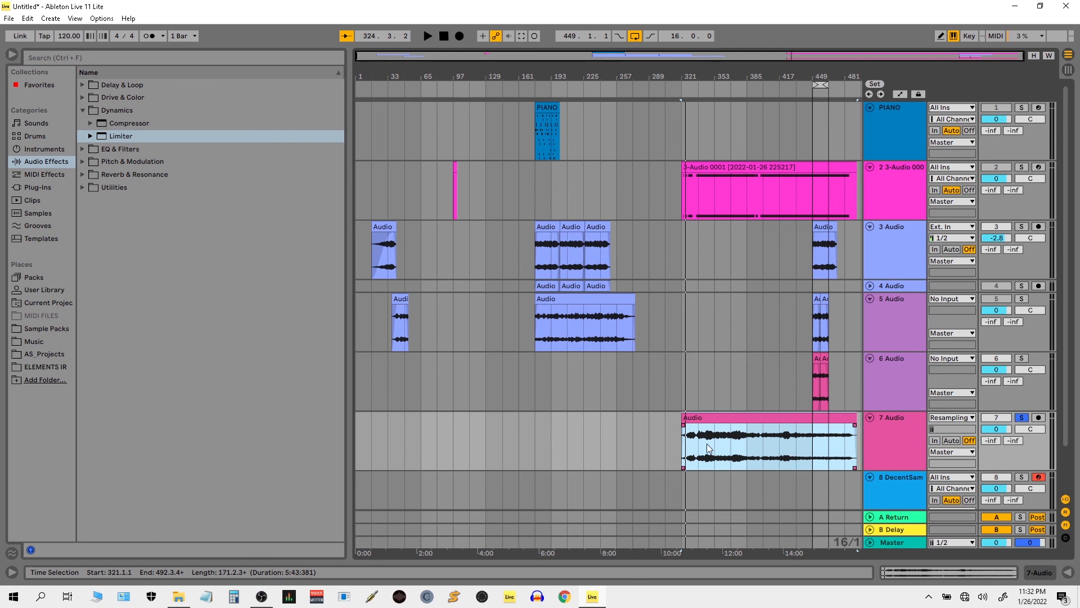
{"action": "left_click", "coordinate": [707, 421]}
{"action": "key", "text": "space"}
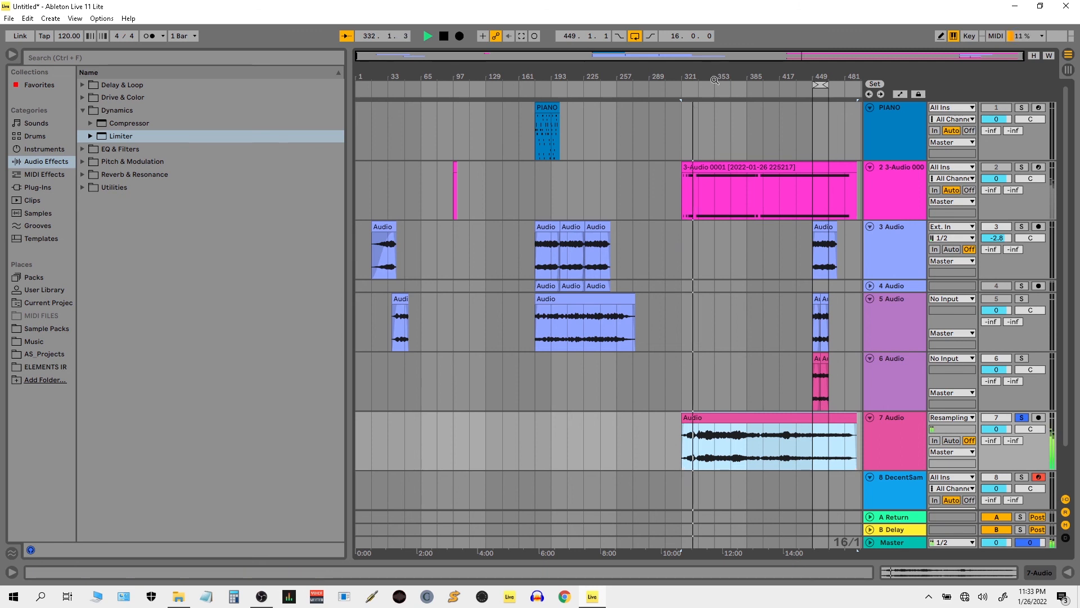
Inspect the 7 Audio waveform closely while it plays, placing the insert marker at bar 357, and stop playback
{"action": "left_click_drag", "start_coordinate": [713, 77], "coordinate": [637, 360]}
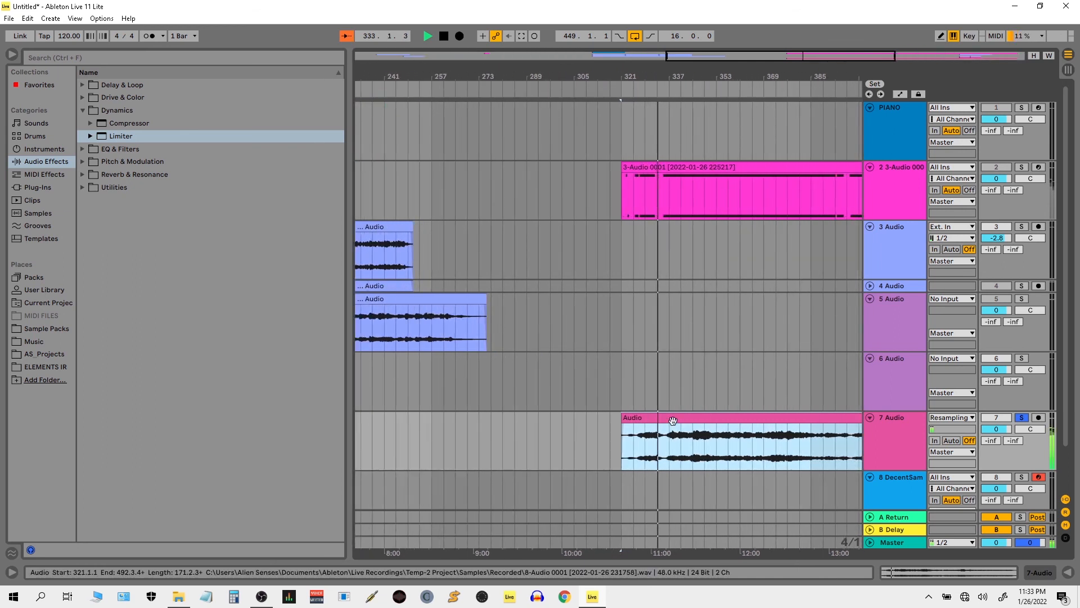
{"action": "left_click", "coordinate": [670, 400]}
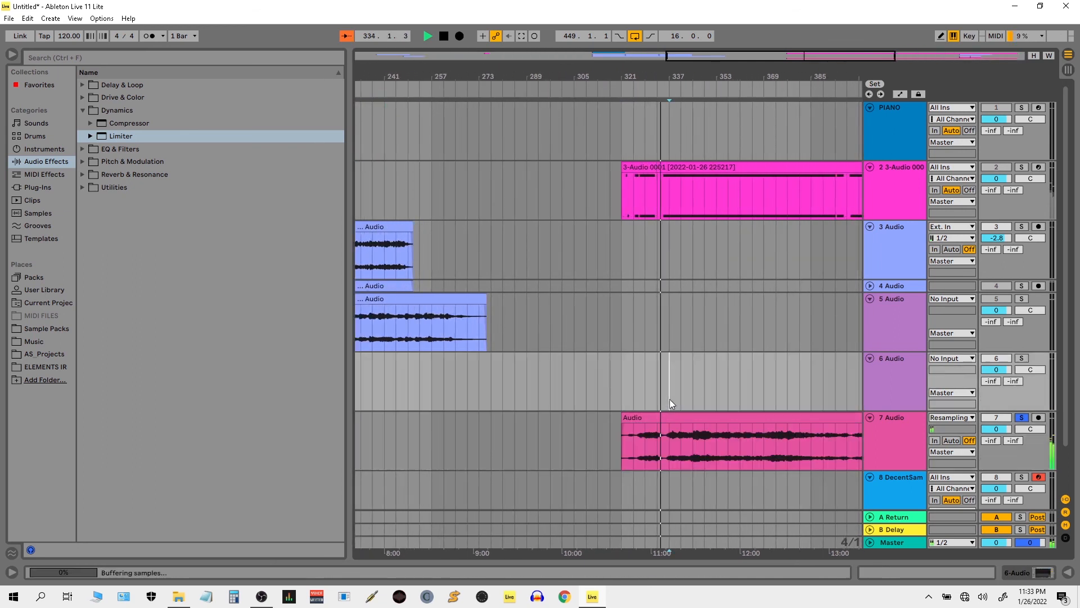
{"action": "left_click", "coordinate": [667, 400]}
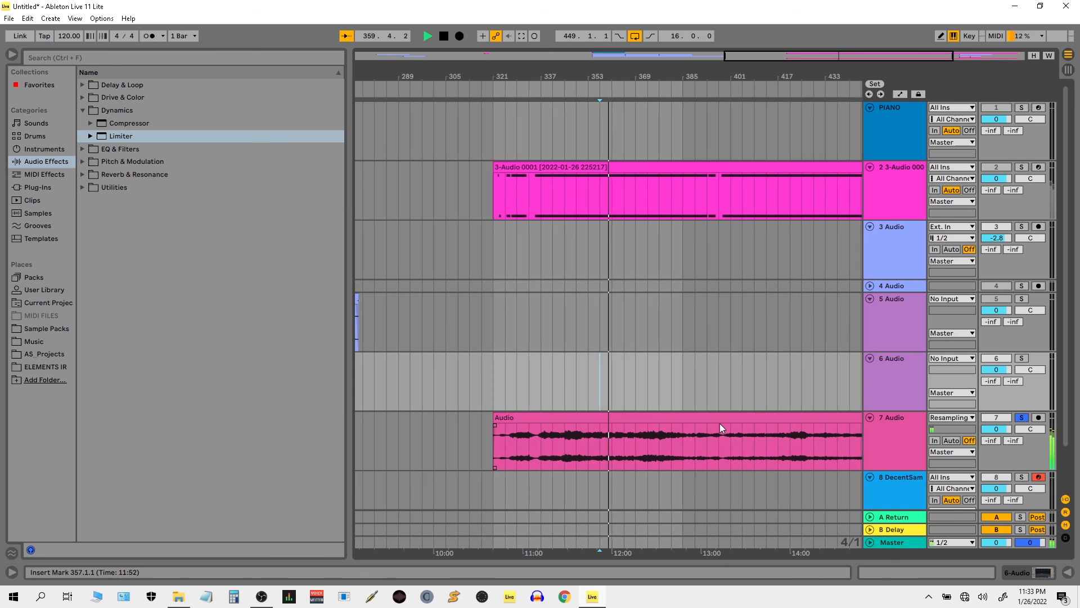
{"action": "key", "text": "space"}
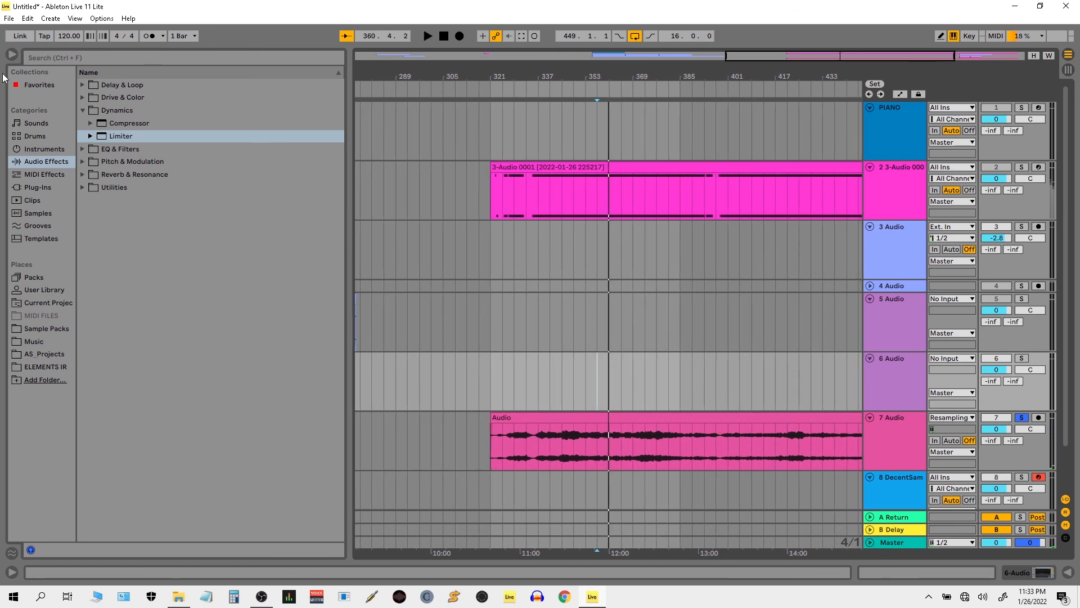
Hide the browser and place the insert marker at bar 321 on the 6 Audio track
{"action": "left_click", "coordinate": [11, 54]}
{"action": "left_click_drag", "start_coordinate": [254, 77], "coordinate": [608, 67]}
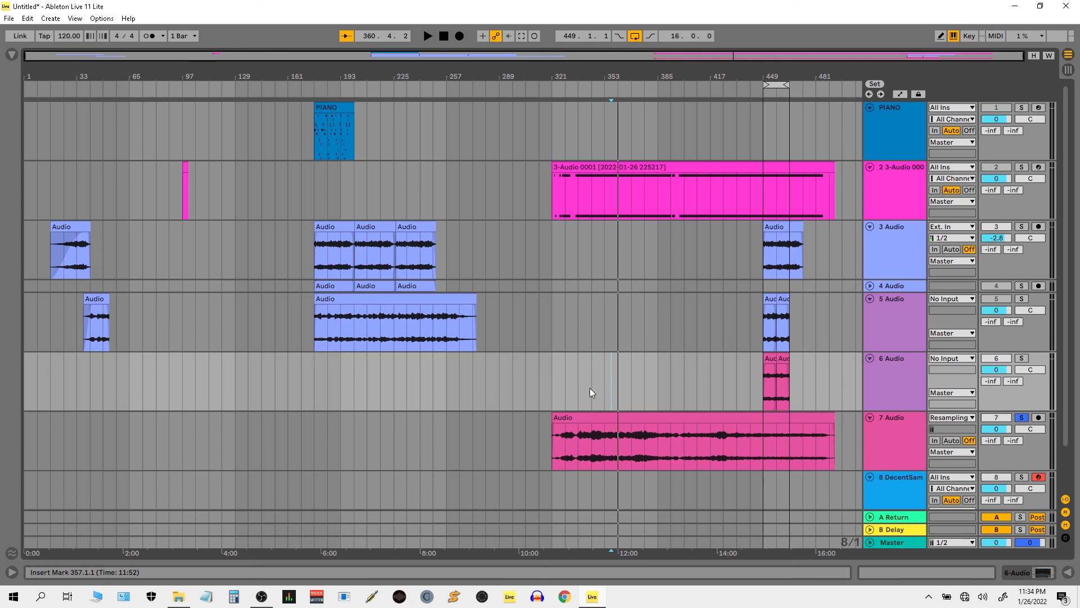
{"action": "left_click", "coordinate": [551, 390]}
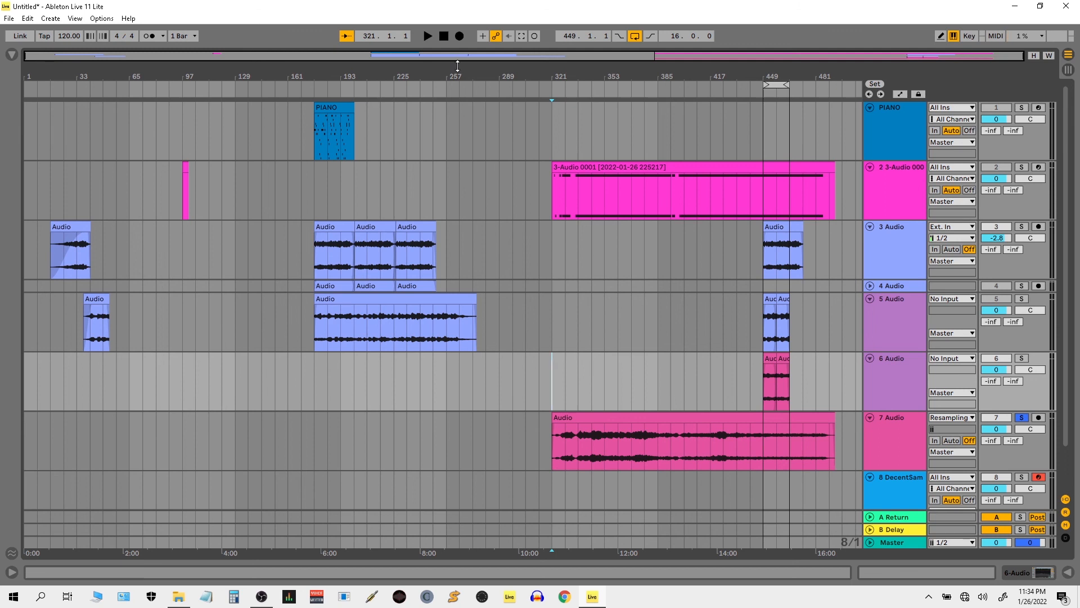
Compare the source clips at bar 177 on 3 Audio and 5 Audio with the long 7 Audio clip, leaving the latter selected
{"action": "left_click_drag", "start_coordinate": [459, 75], "coordinate": [465, 61]}
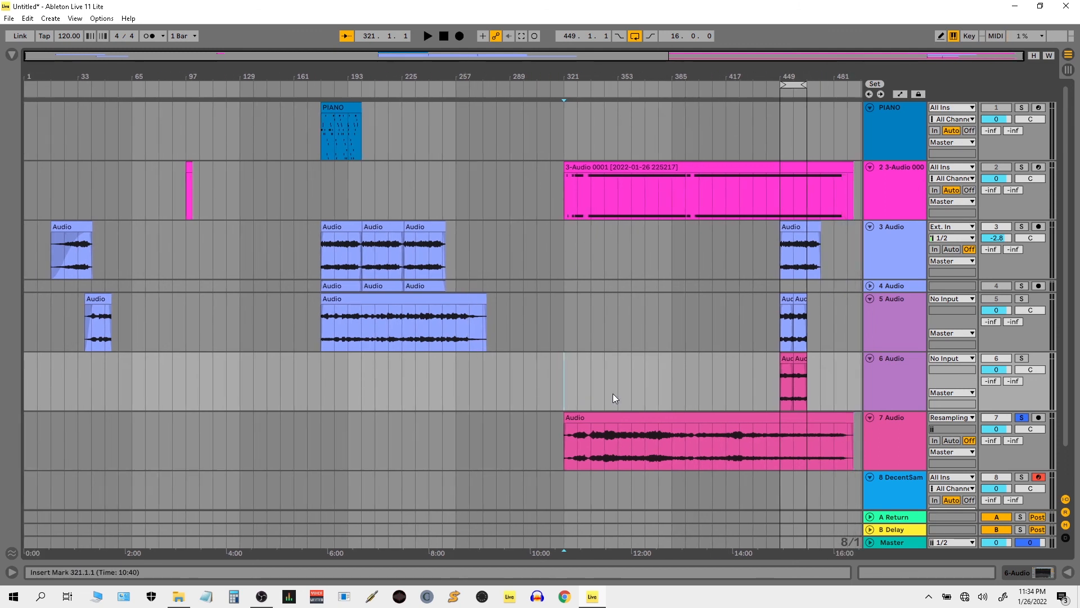
{"action": "left_click", "coordinate": [614, 416]}
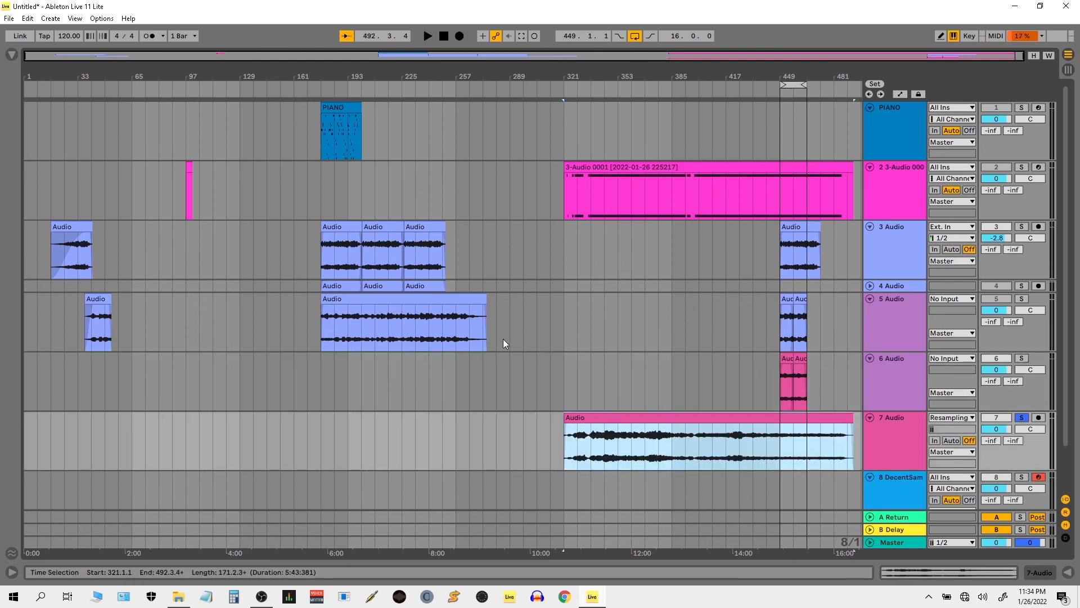
{"action": "left_click", "coordinate": [337, 244]}
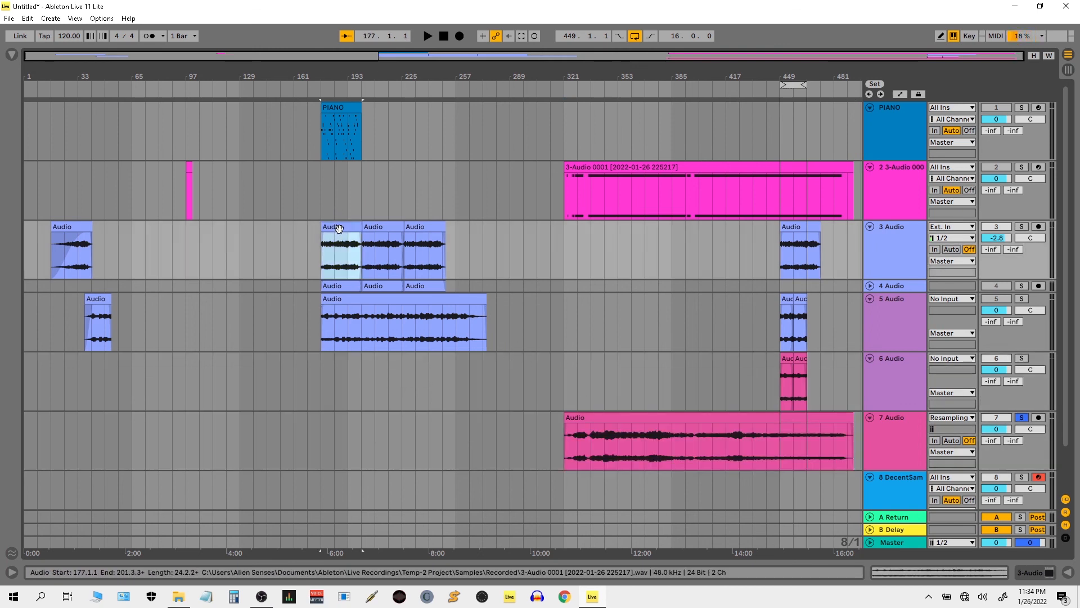
{"action": "left_click", "coordinate": [358, 297]}
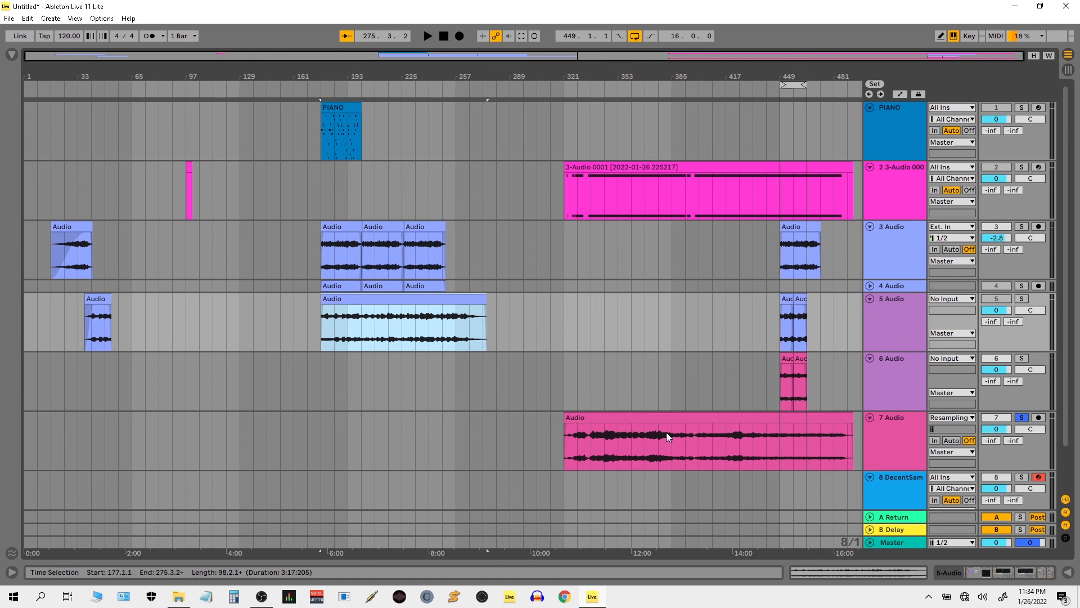
{"action": "left_click", "coordinate": [663, 417]}
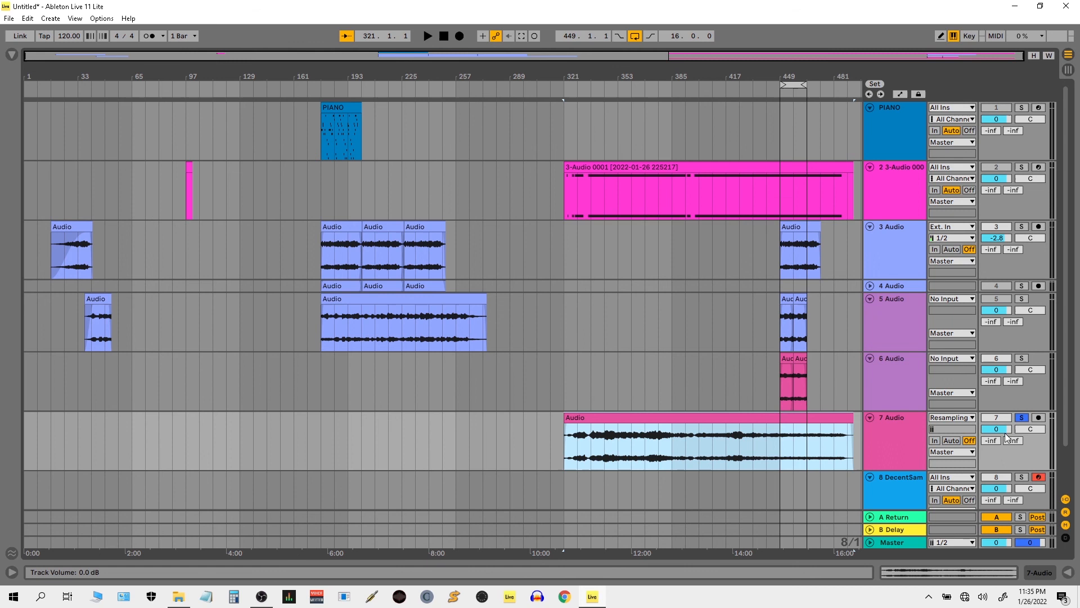
Play the 7 Audio clip from bar 321 and lower the track's volume to -30.6 dB
{"action": "left_click_drag", "start_coordinate": [1002, 428], "coordinate": [1002, 450]}
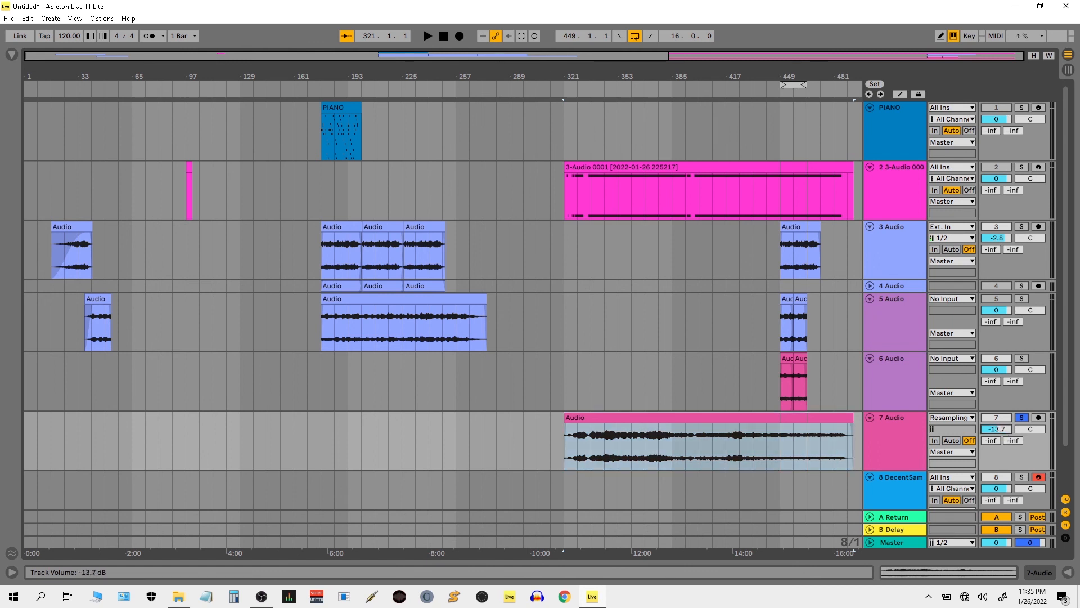
{"action": "left_click_drag", "start_coordinate": [1002, 429], "coordinate": [1001, 433]}
{"action": "key", "text": "space"}
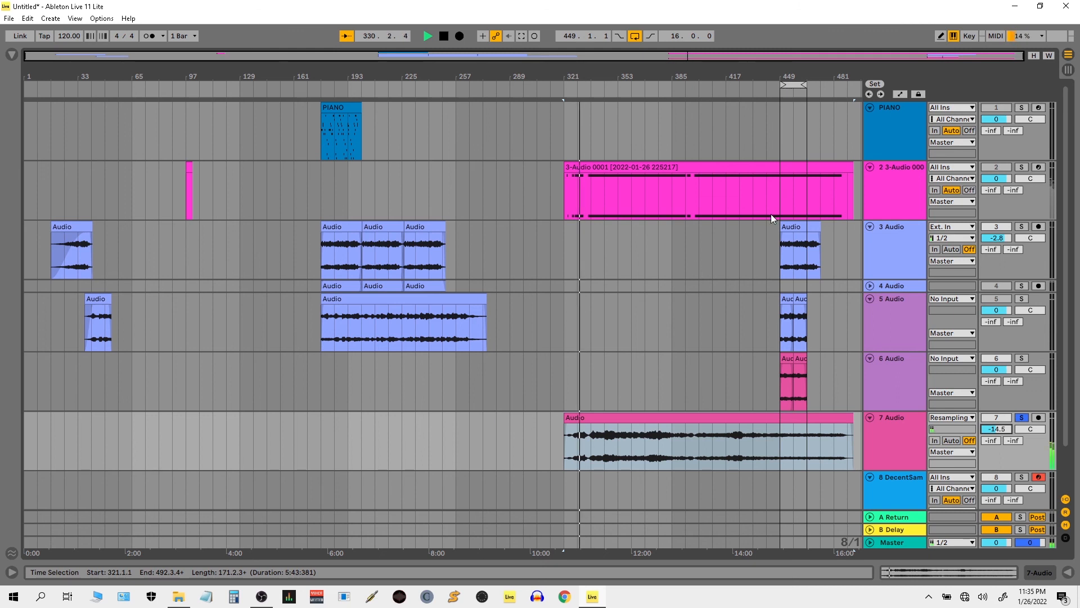
{"action": "left_click", "coordinate": [901, 145]}
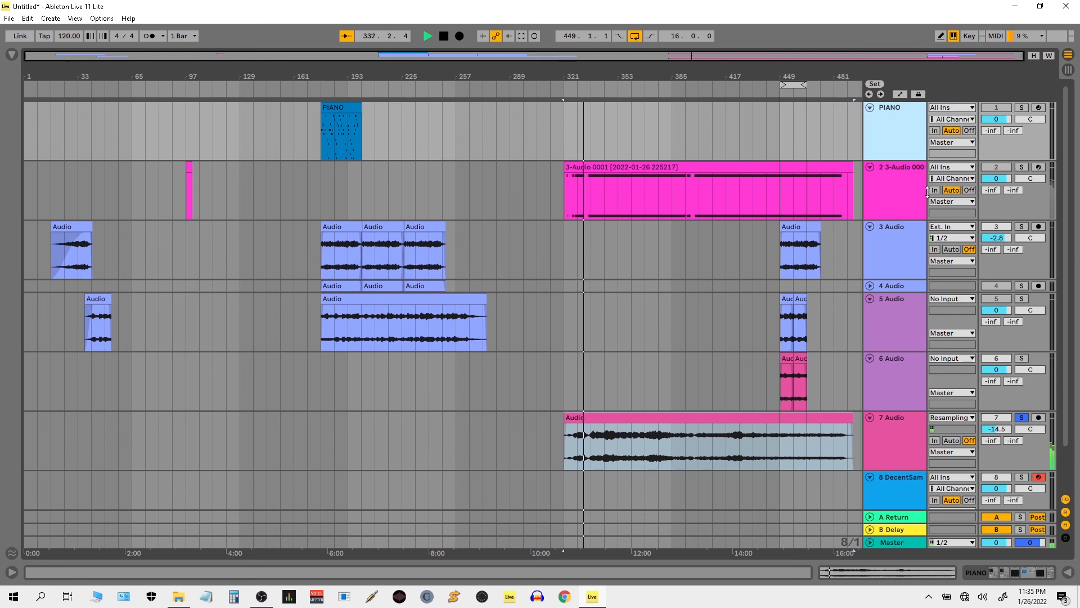
{"action": "mouse_move", "coordinate": [1011, 430]}
{"action": "left_mouse_down"}
{"action": "mouse_move", "coordinate": [1011, 450]}
{"action": "mouse_move", "coordinate": [1010, 428]}
{"action": "left_mouse_up"}
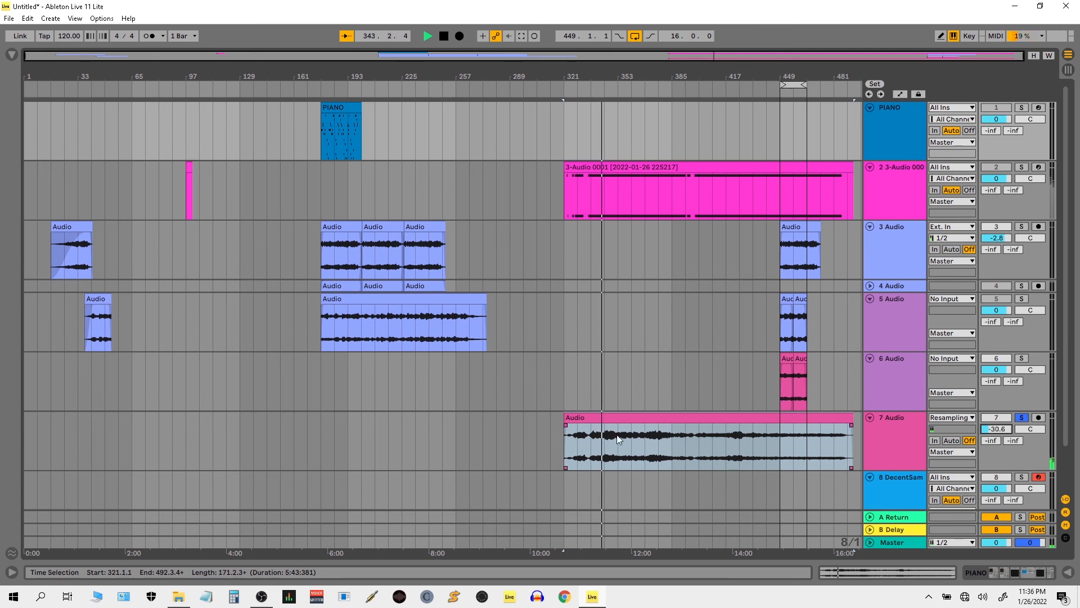
Check the devices on 7 Audio and on the sampler track 2, opening and closing the ++bubbler plug-in window
{"action": "double_click", "coordinate": [897, 437]}
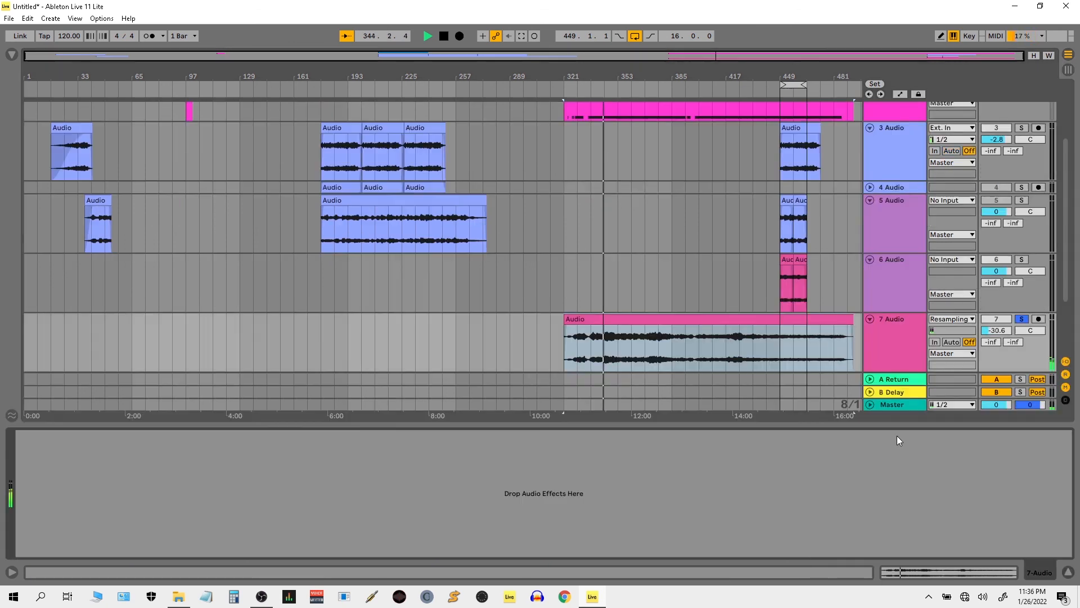
{"action": "left_click", "coordinate": [893, 108]}
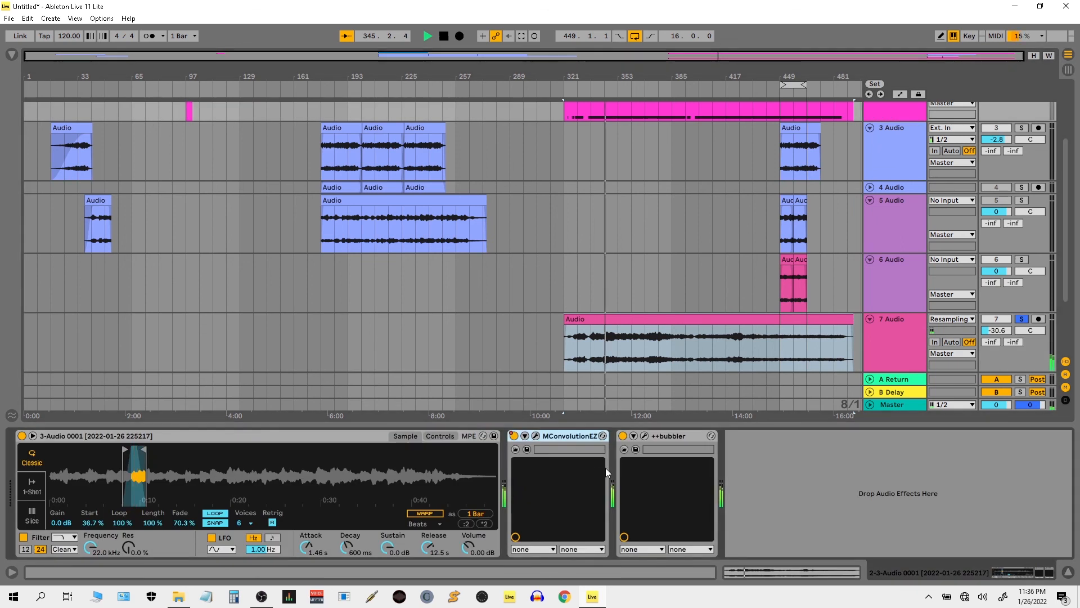
{"action": "left_click", "coordinate": [645, 436]}
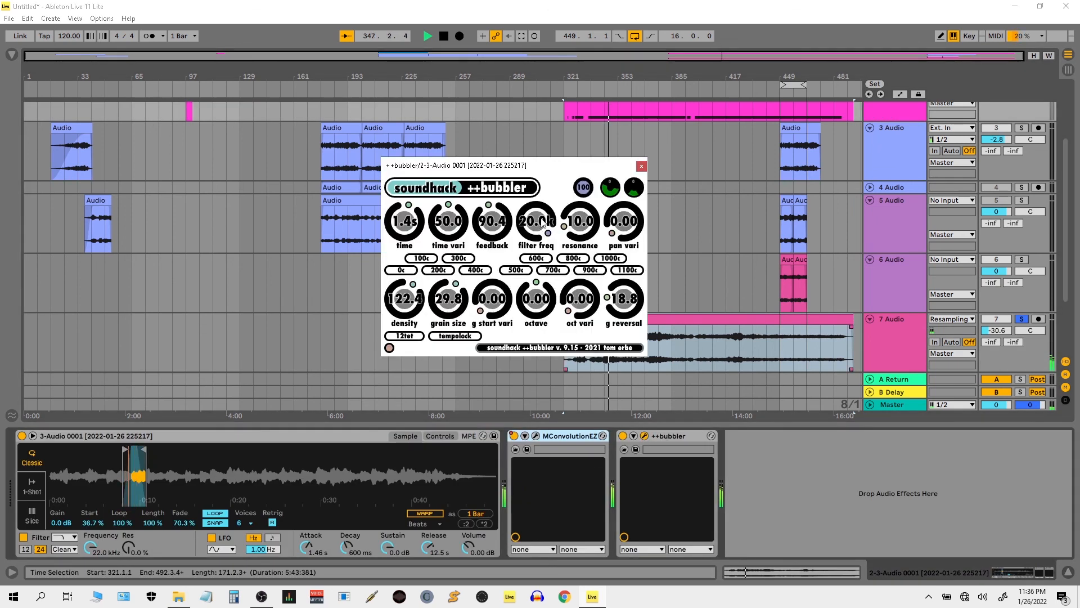
{"action": "left_click", "coordinate": [642, 166]}
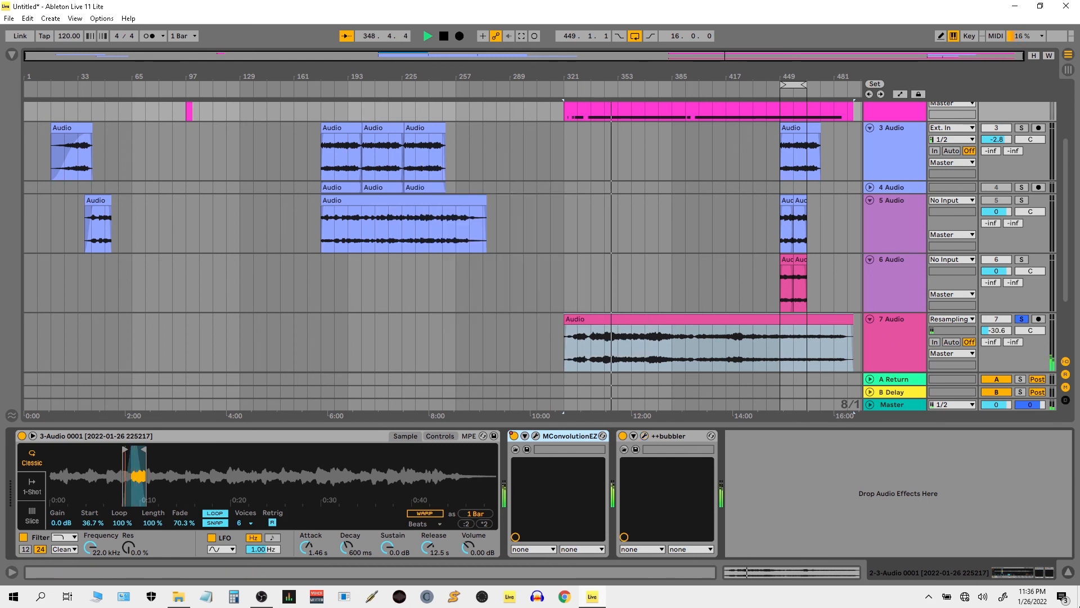
Hide the device view and select the 8 DecentSampler track
{"action": "left_click", "coordinate": [1068, 572]}
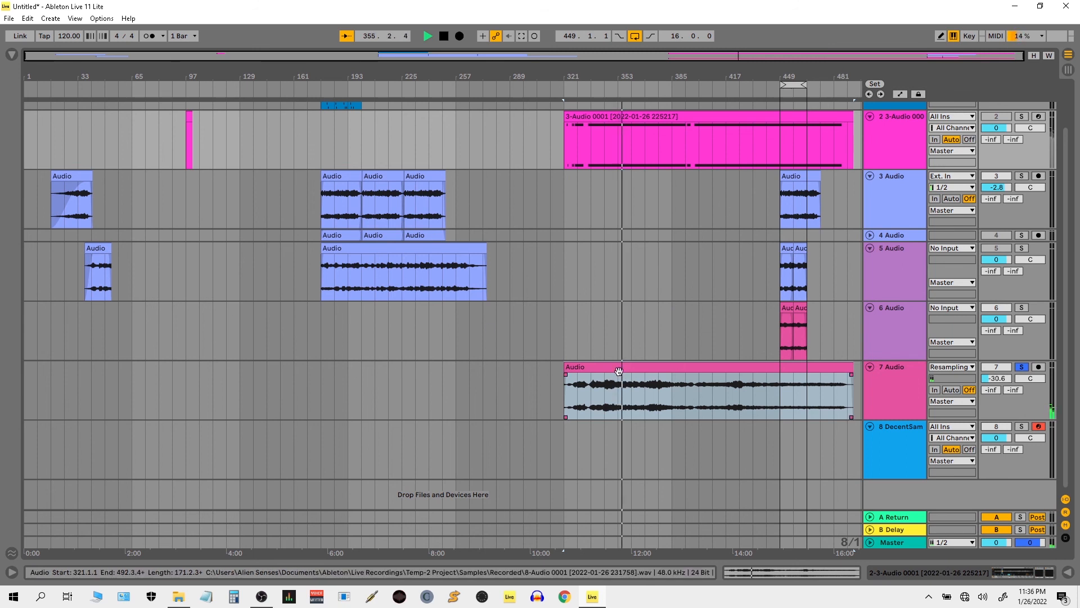
{"action": "left_click", "coordinate": [410, 258]}
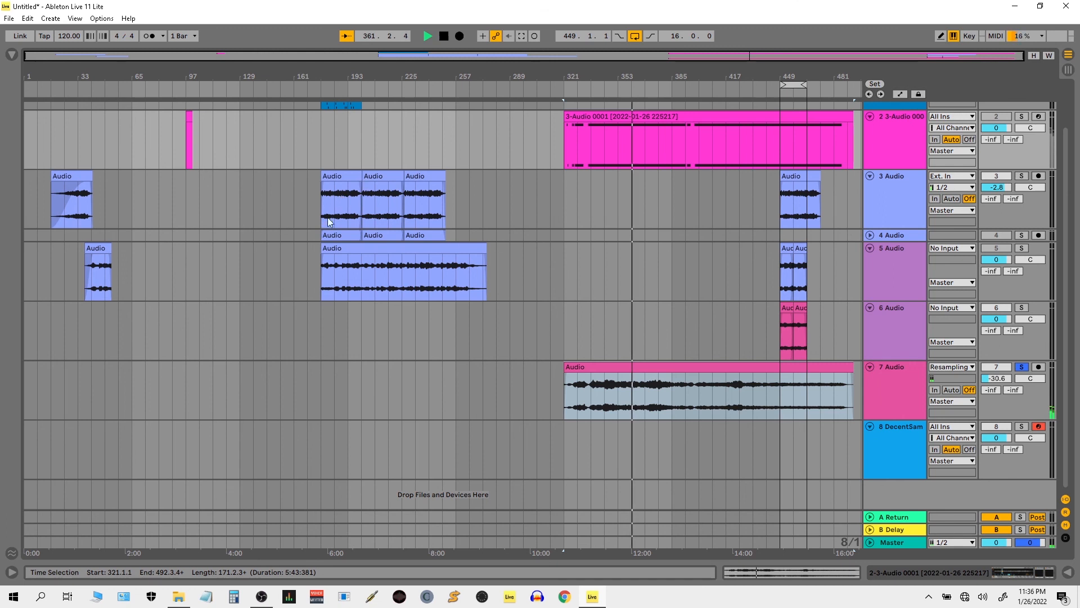
{"action": "left_click", "coordinate": [896, 453]}
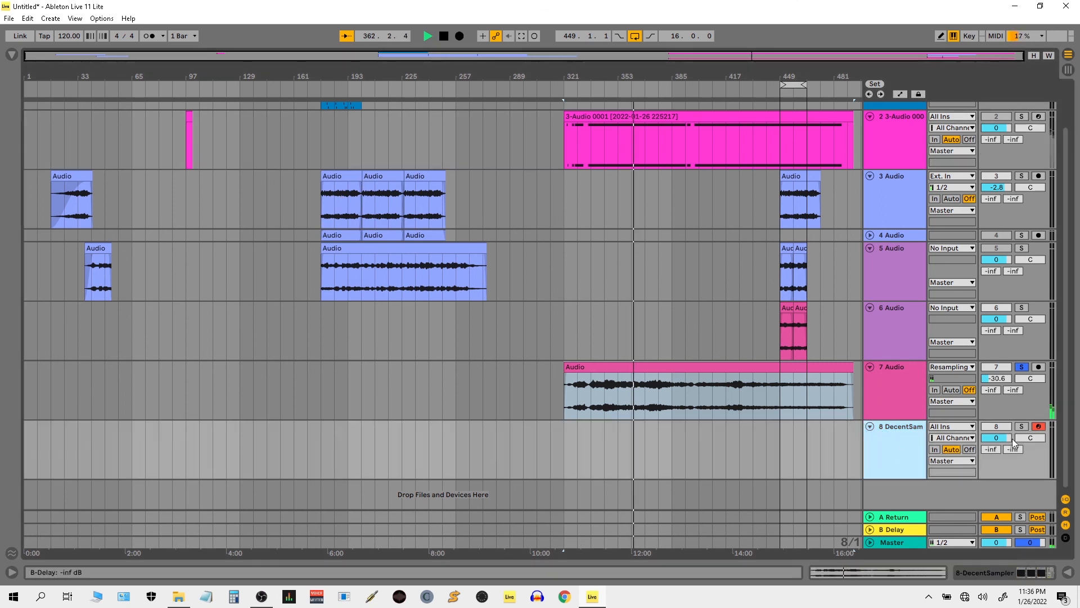